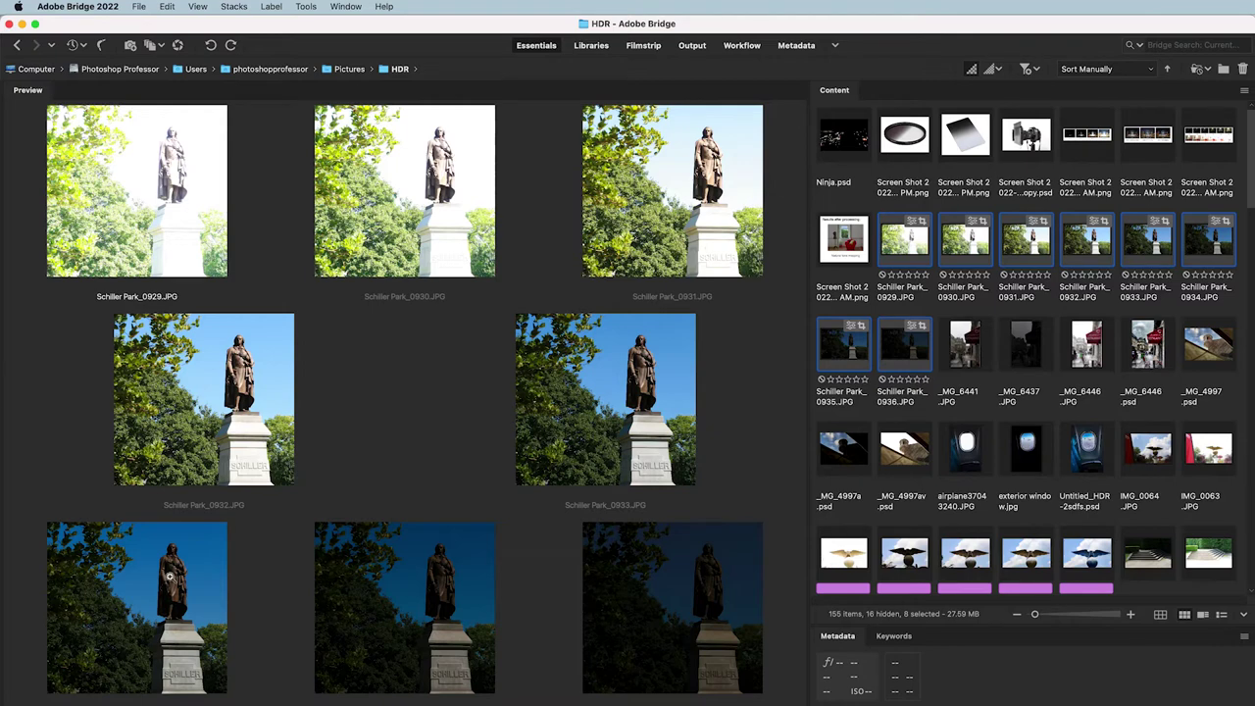
Preview Schiller Park_0934.JPG and Schiller Park_0933.JPG, and open Schiller Park_0933.JPG in Camera Raw.
left_click(1216, 251)
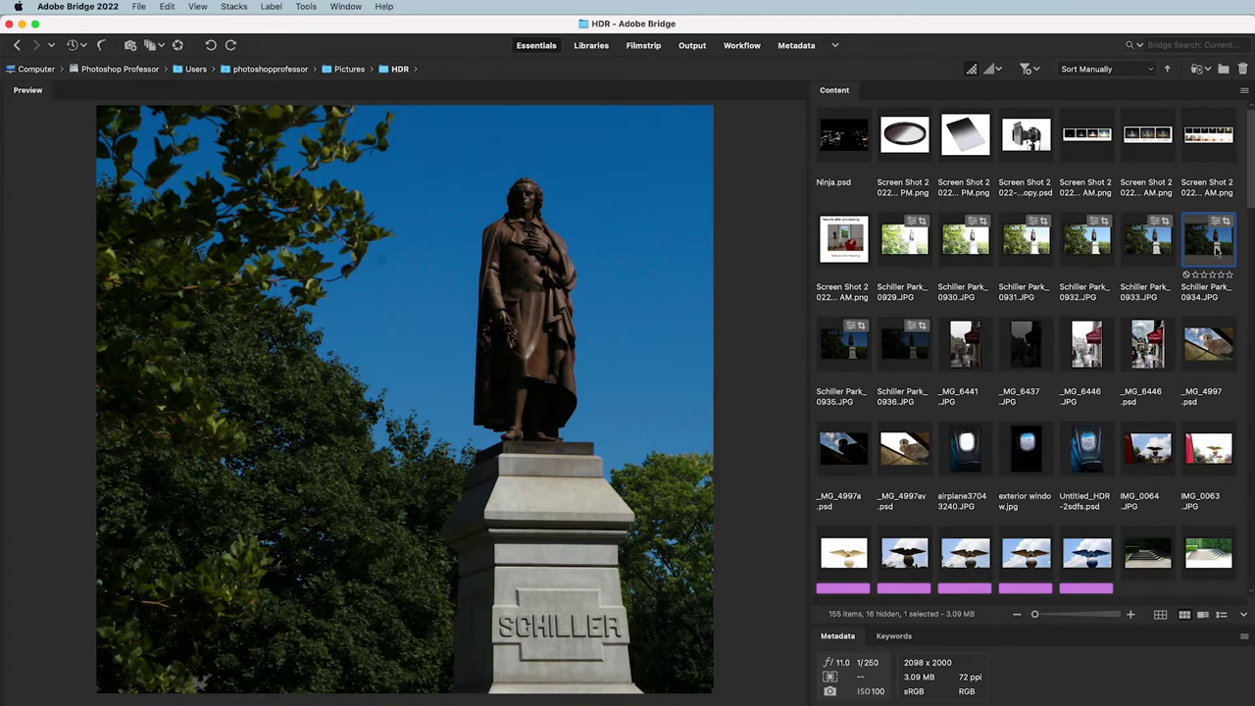
left_click(1164, 251)
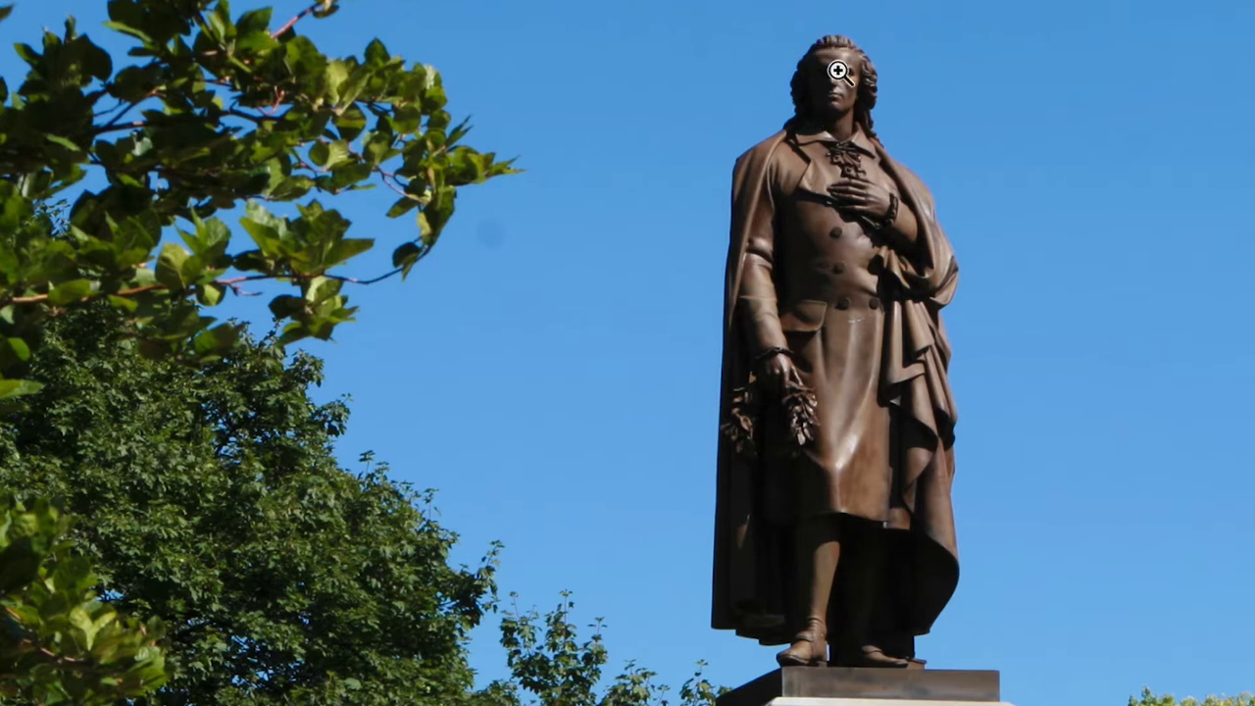
key("space")
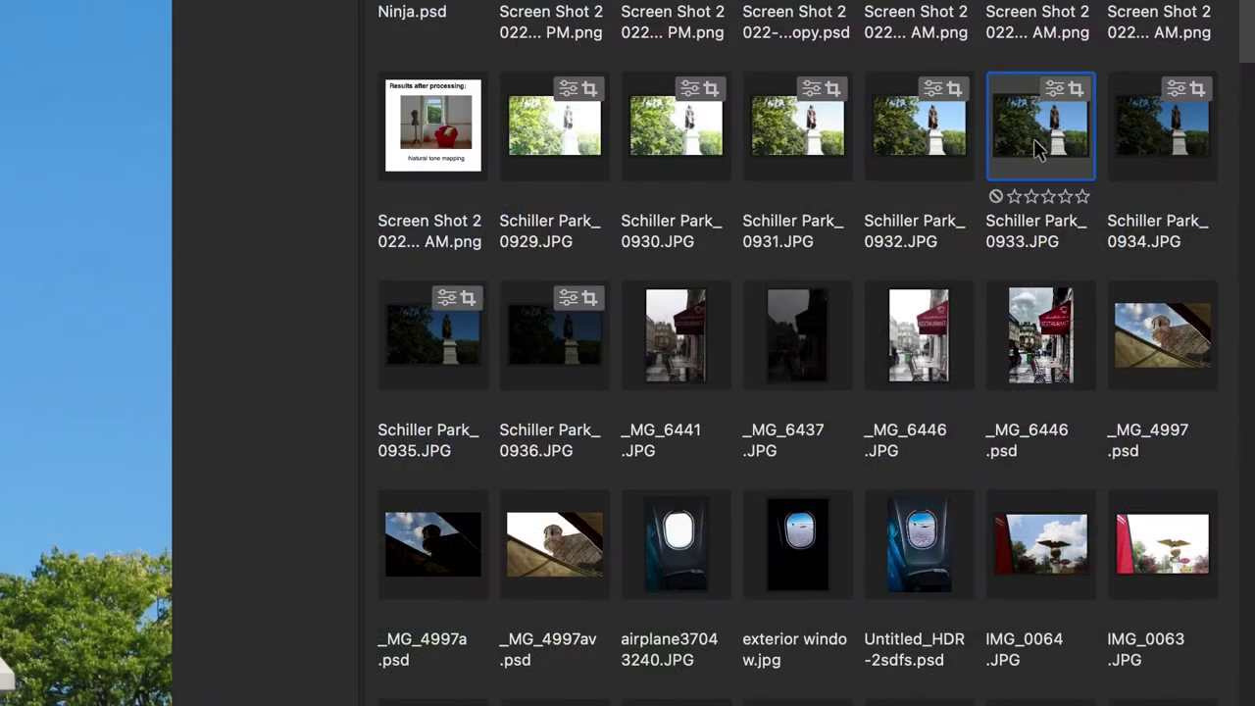
right_click(1144, 249)
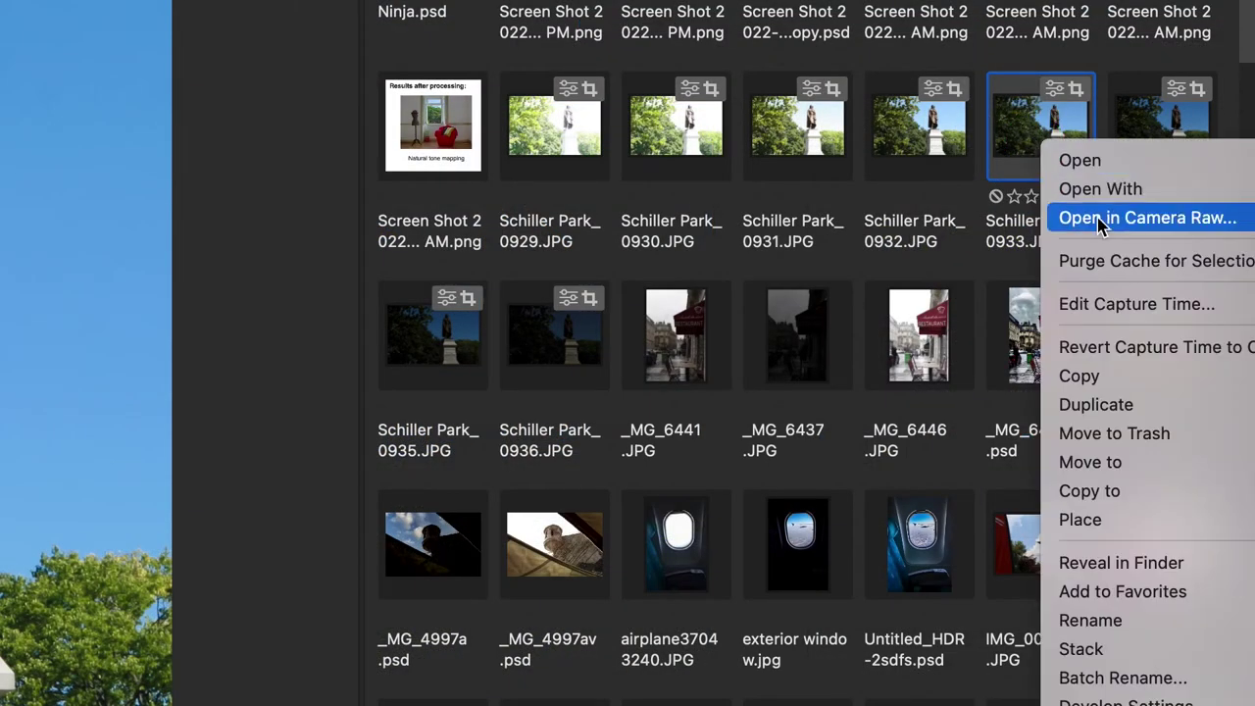
left_click(1099, 220)
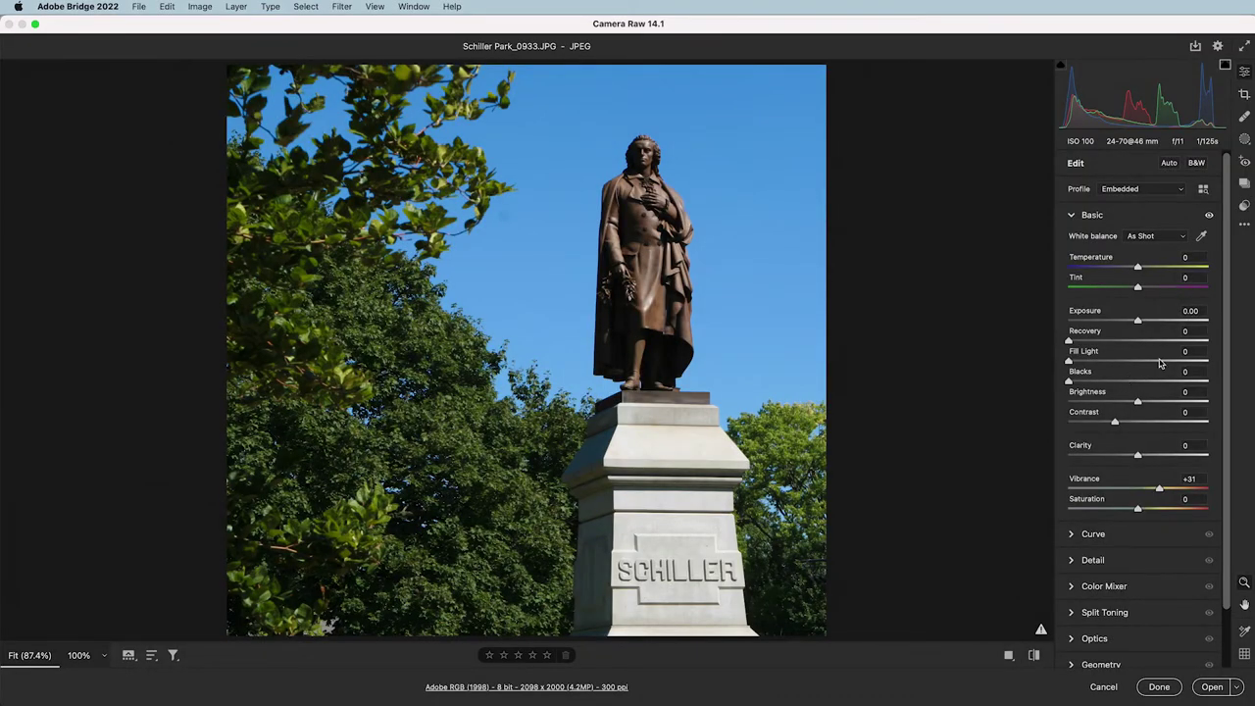
Reset all Basic adjustments of Schiller Park_0933.JPG.
key("alt")
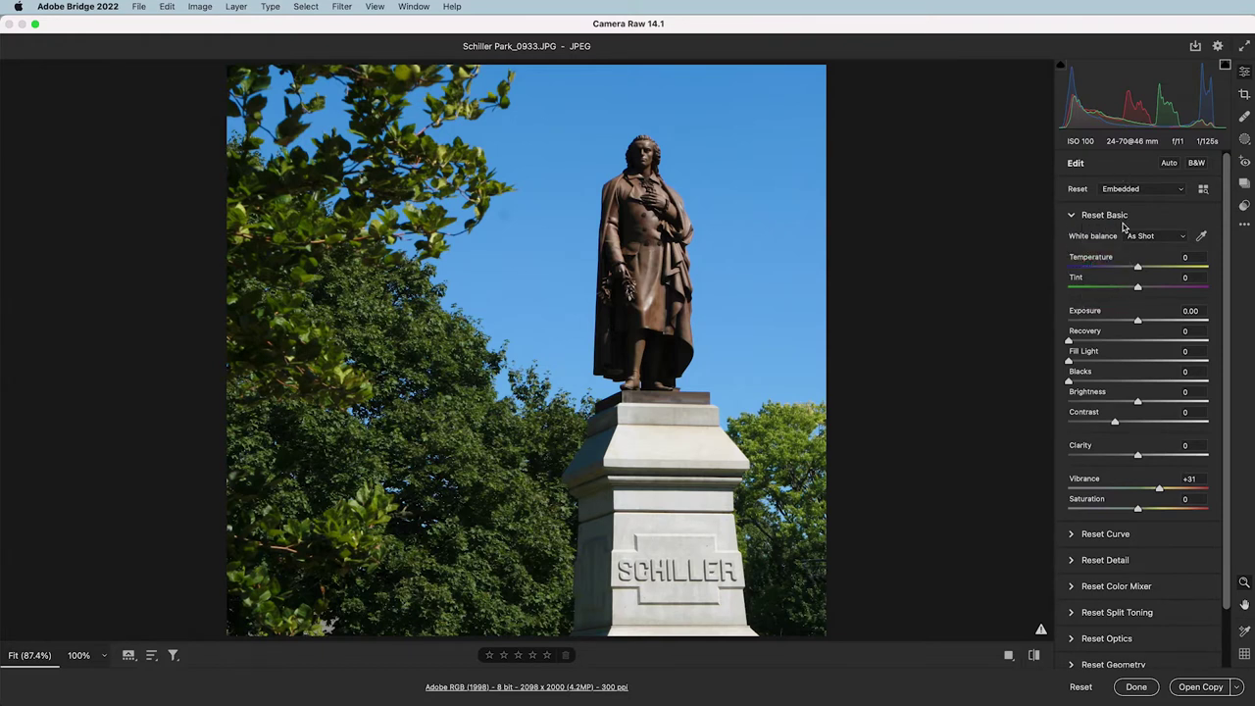
key("alt")
left_click(1105, 216, "alt")
key("alt")
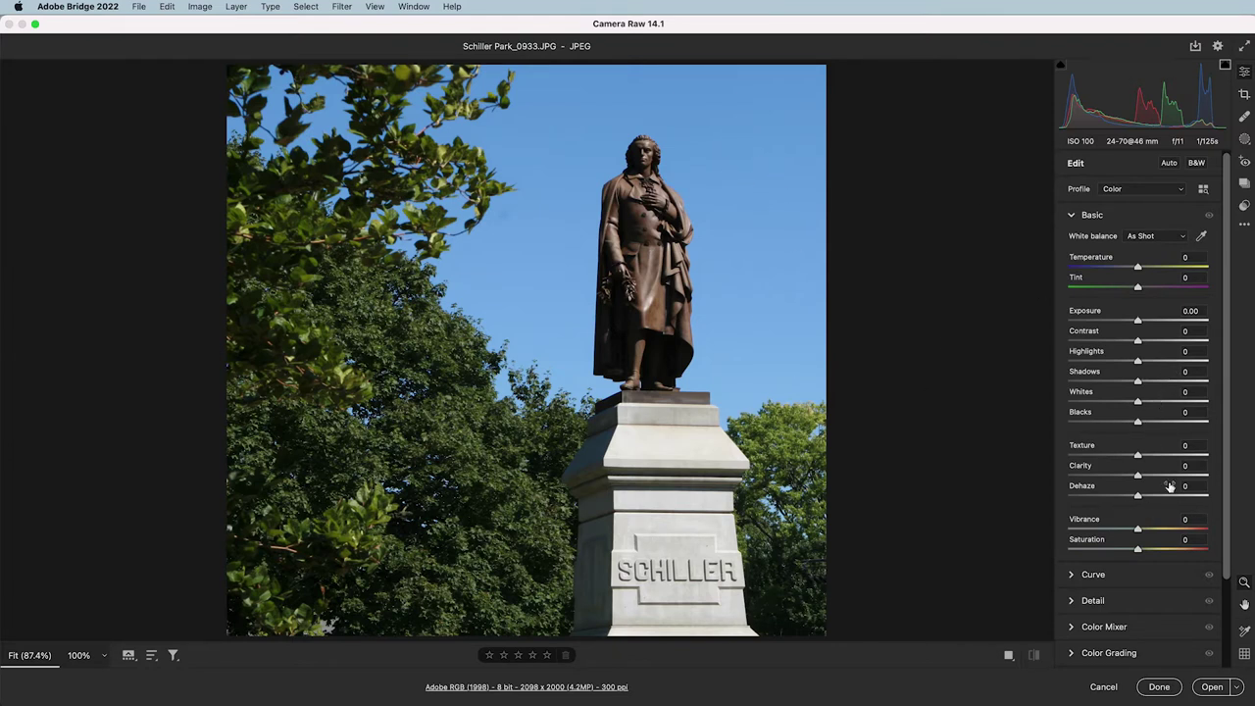
Set Dehaze to +30 and Highlights to -34 on the statue photo, and close Camera Raw.
left_click_drag(1139, 497, 1160, 498)
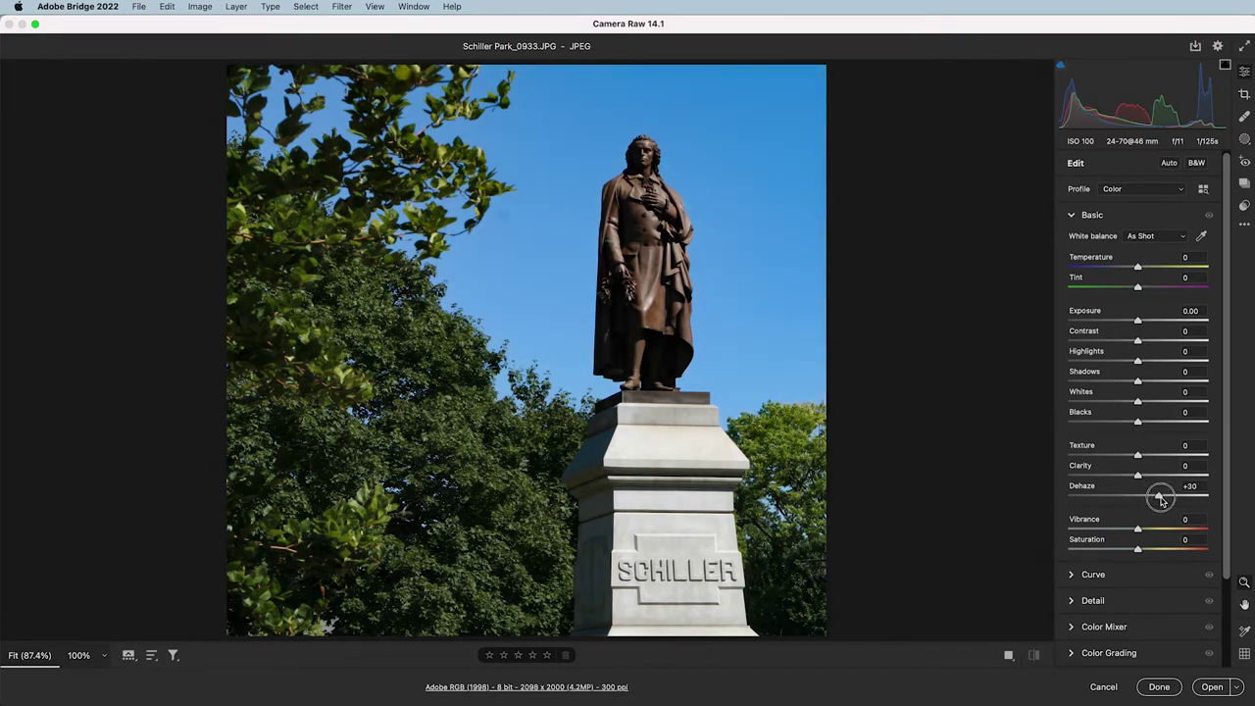
left_click(1139, 363)
left_click_drag(1138, 363, 1115, 364)
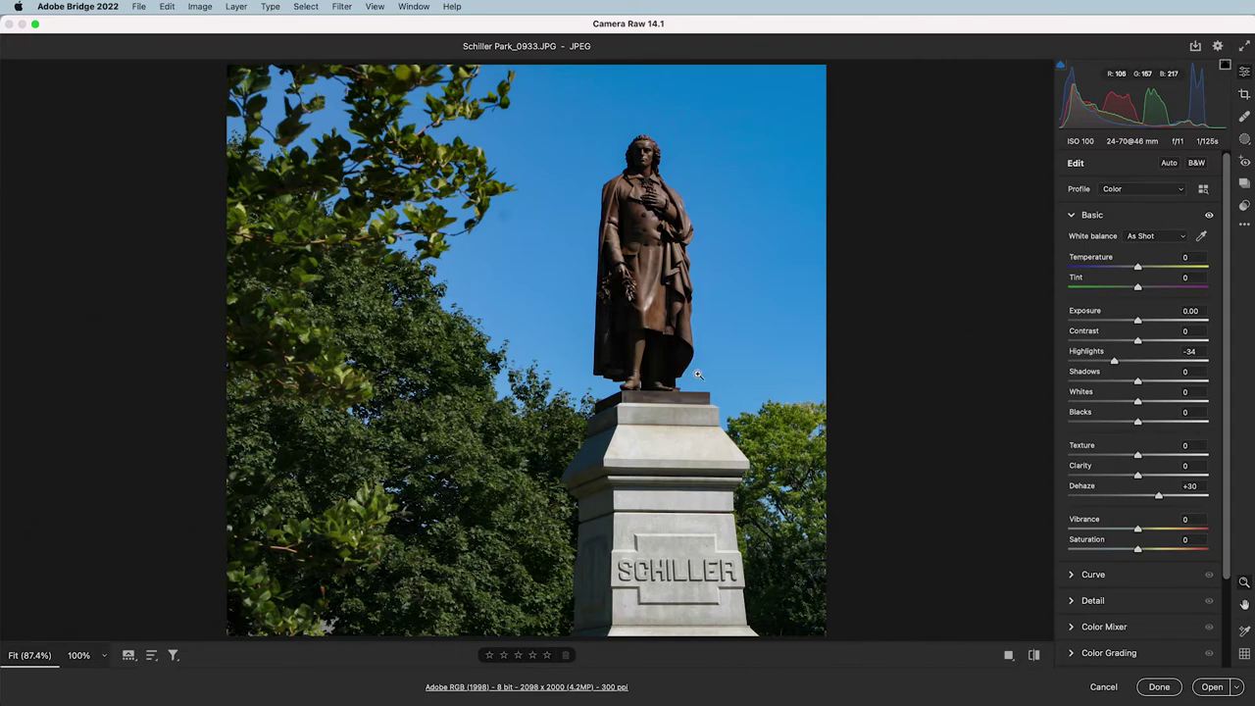
key("Return")
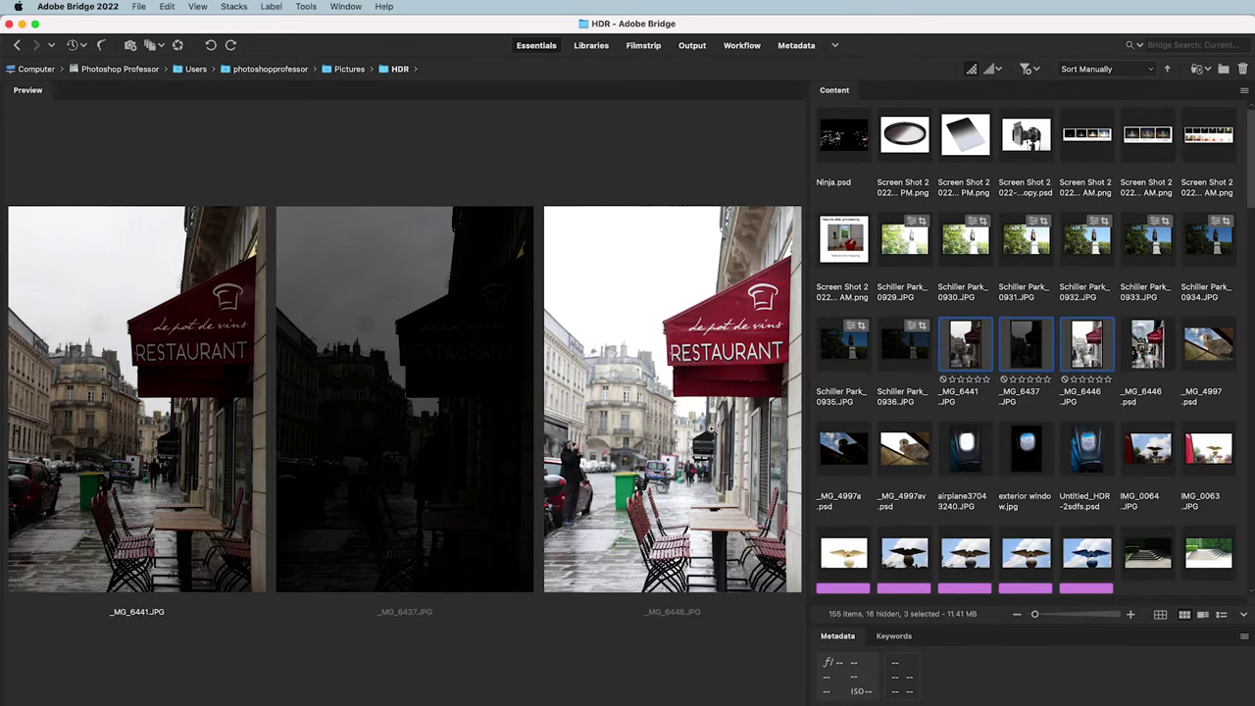
Try Highlights -40, Clarity +14, Vibrance +69 and Exposure +0.40 on _MG_6446.JPG in Camera Raw without keeping them.
right_click(1097, 351)
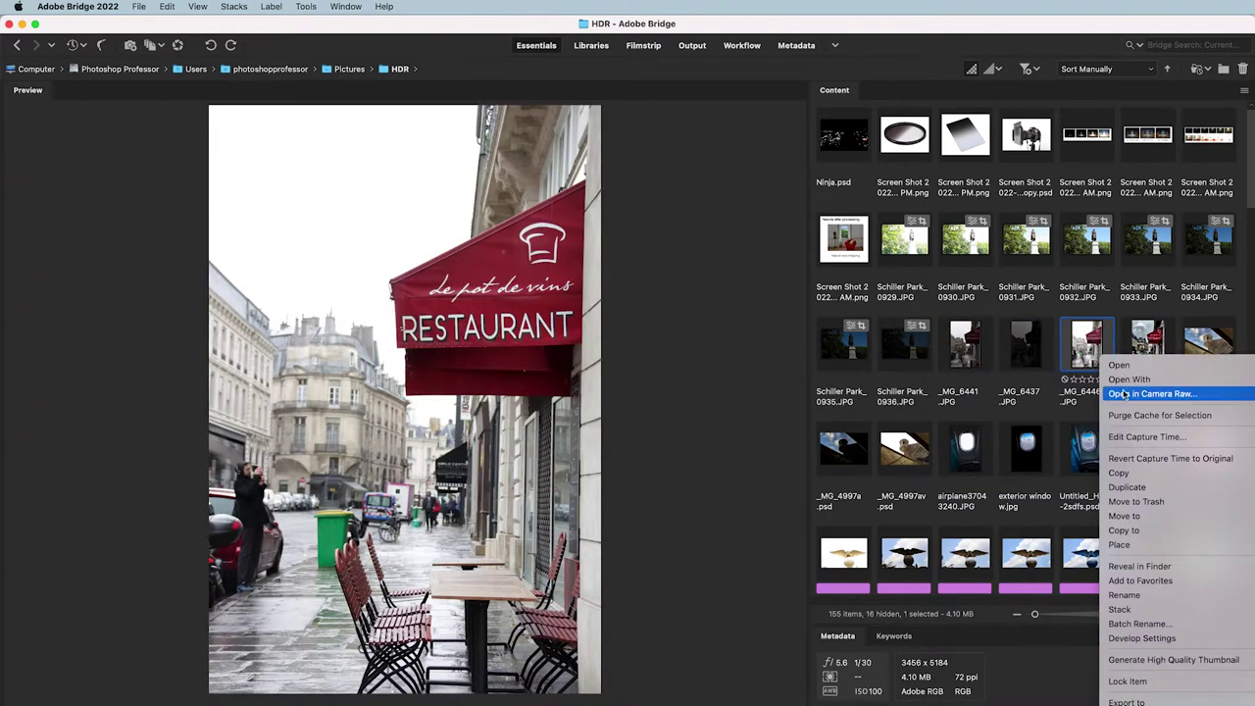
left_click(1122, 392)
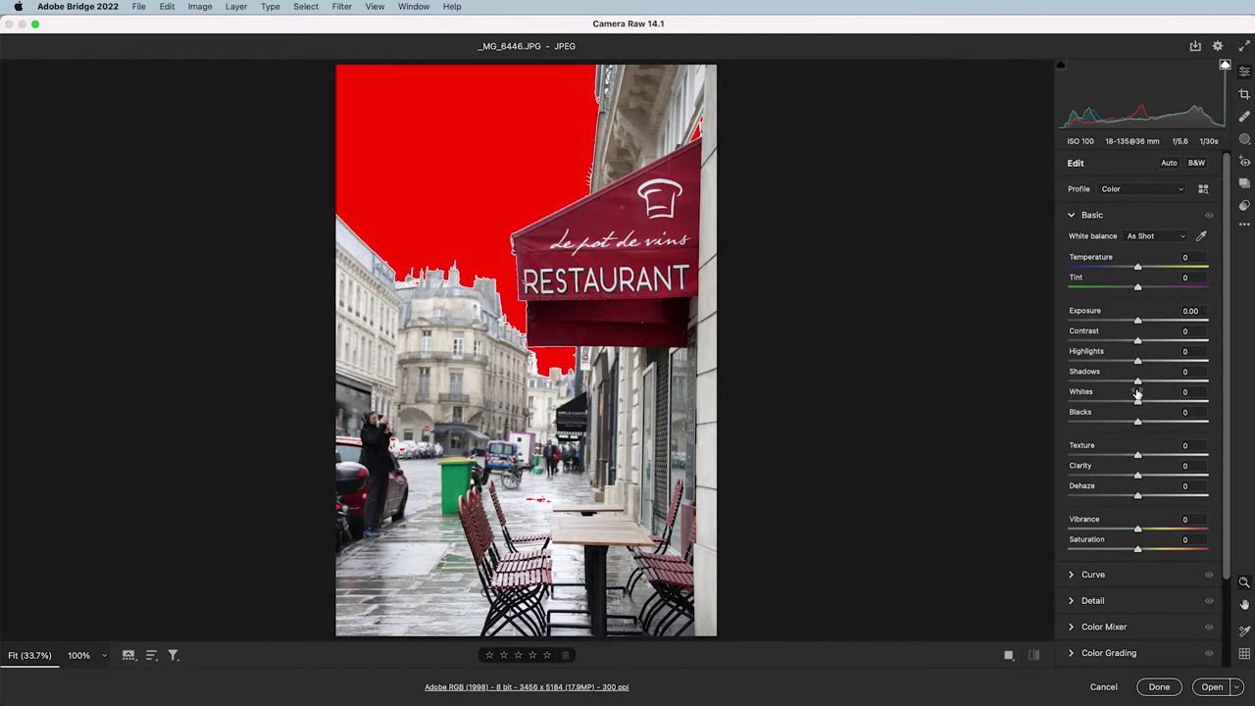
left_click_drag(1137, 361, 1112, 362)
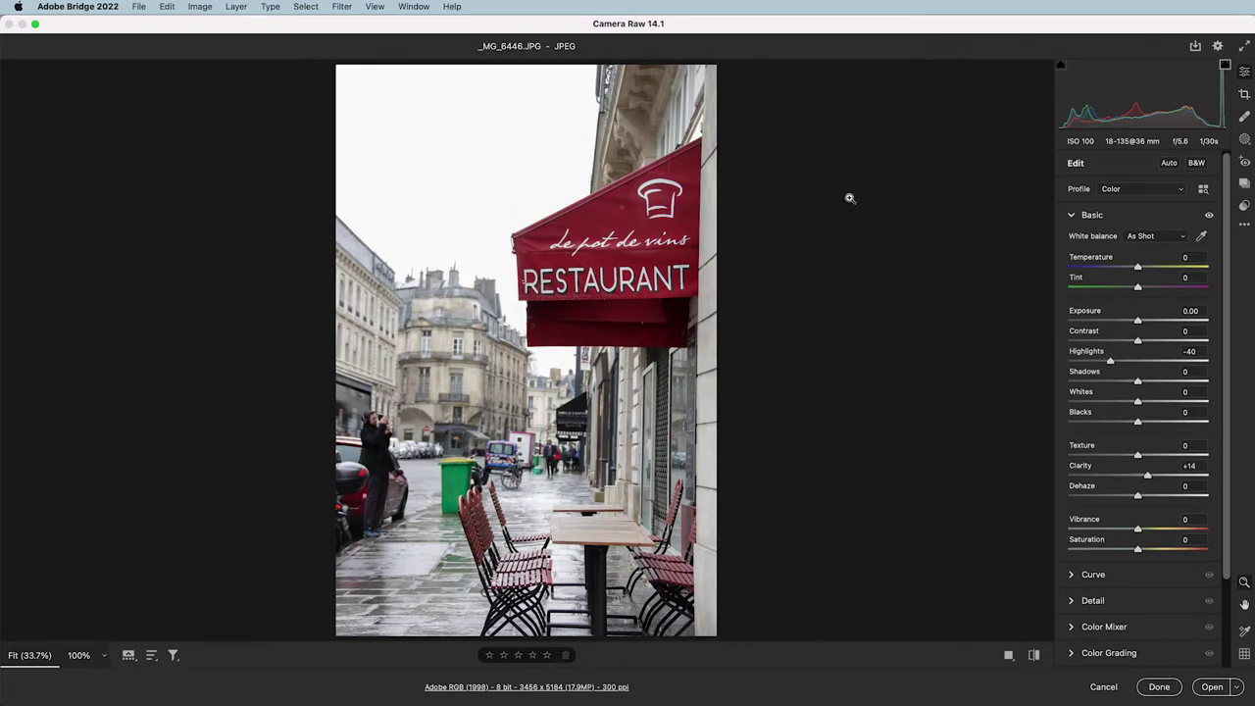
left_click_drag(1137, 475, 1147, 476)
left_click_drag(1173, 532, 1186, 530)
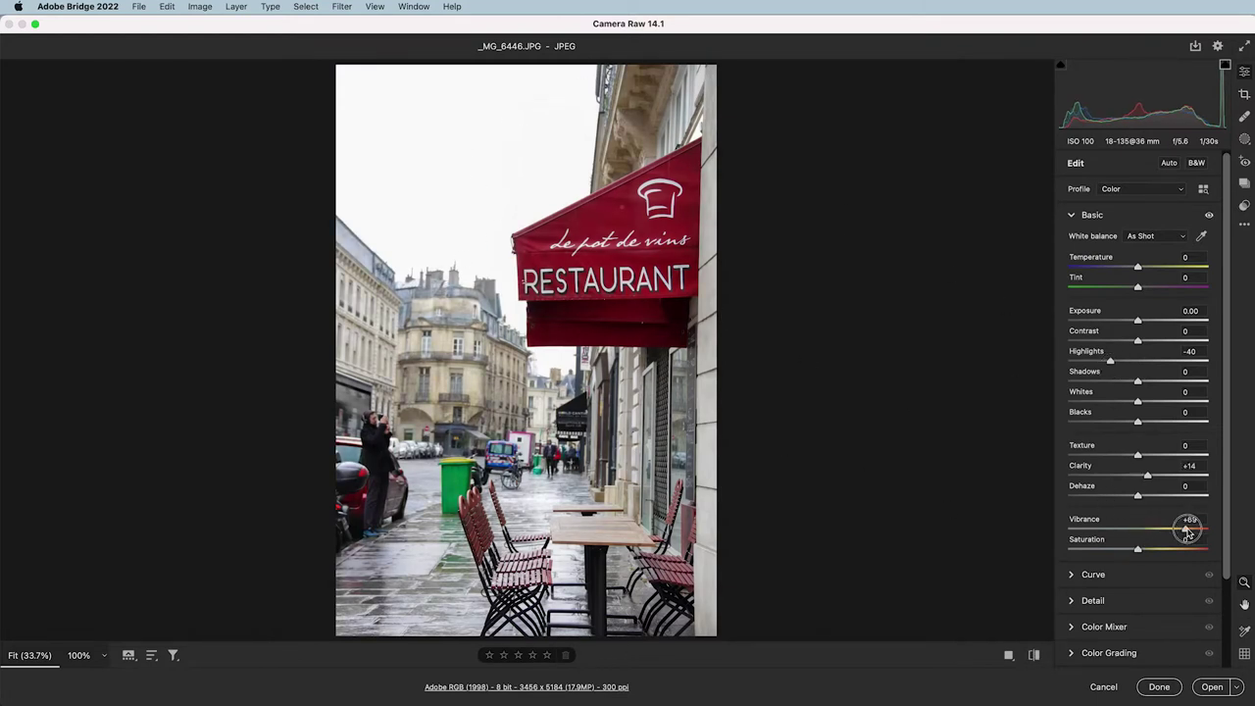
left_click_drag(1145, 325, 1150, 324)
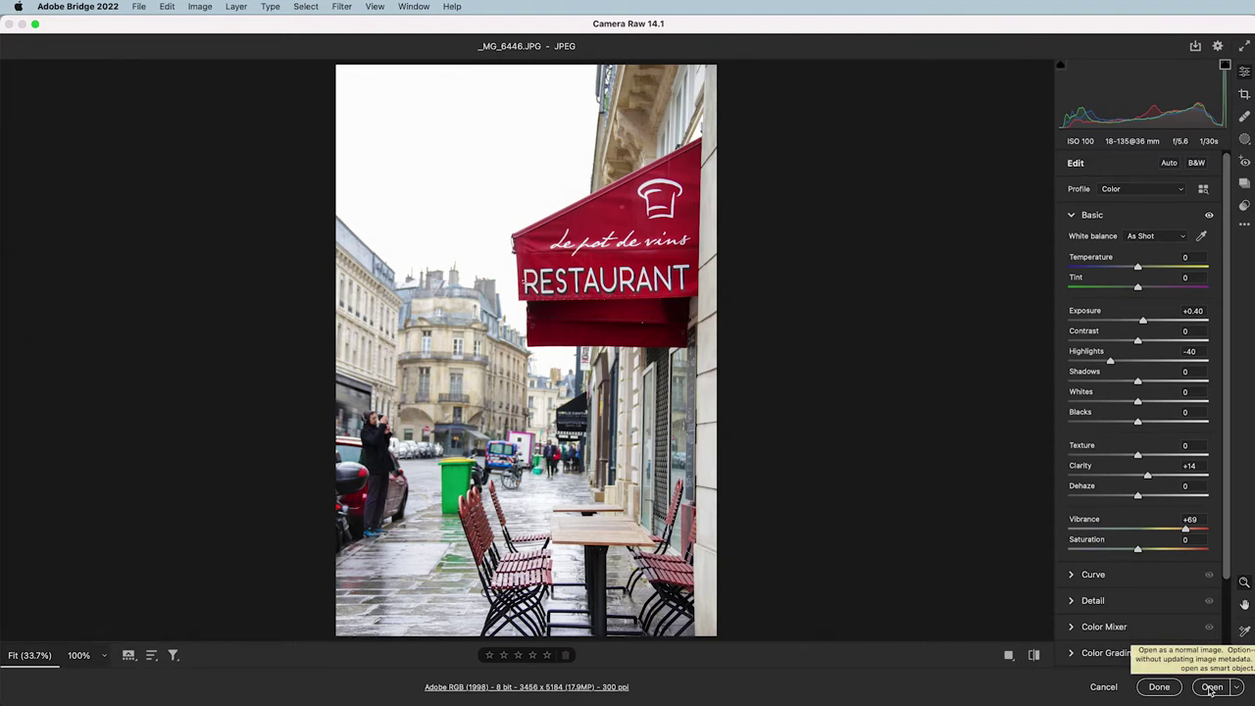
left_click(1095, 689)
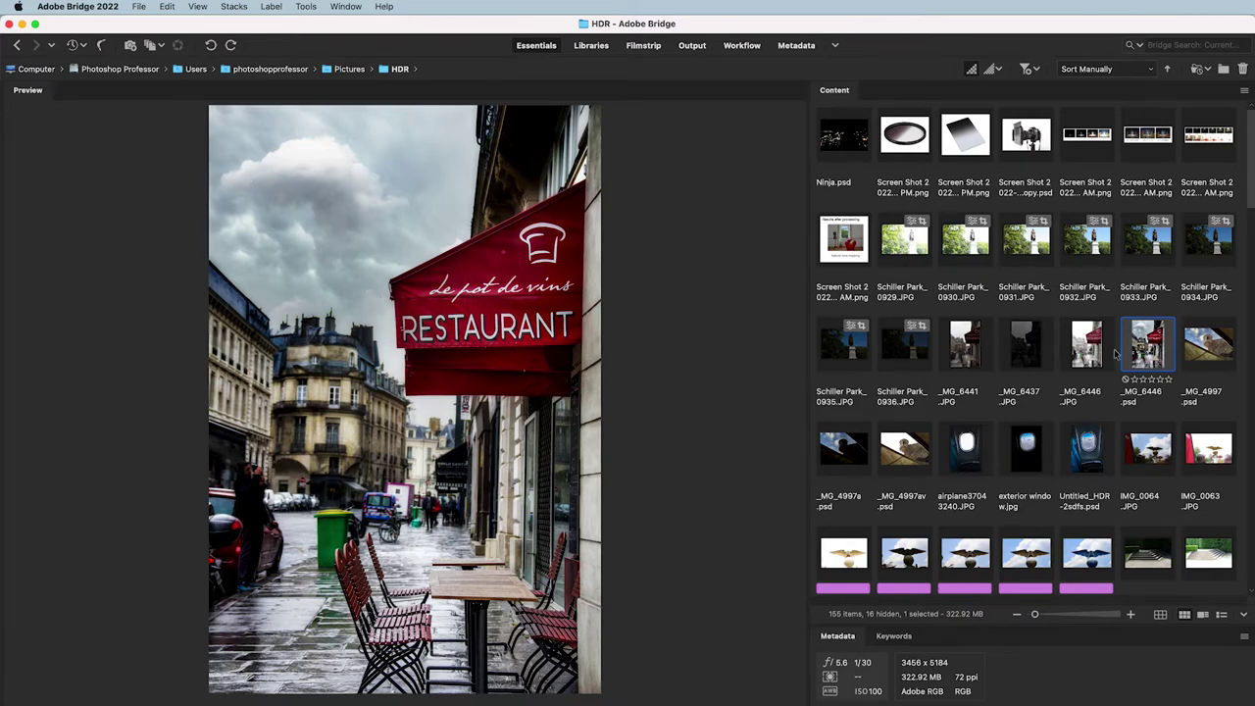
Compare the three _MG_4997 tower exposures, and preview the airplane window exposures with their merged version Untitled_HDR-2sdfs.psd.
left_click(1209, 343)
left_click(904, 447, "shift")
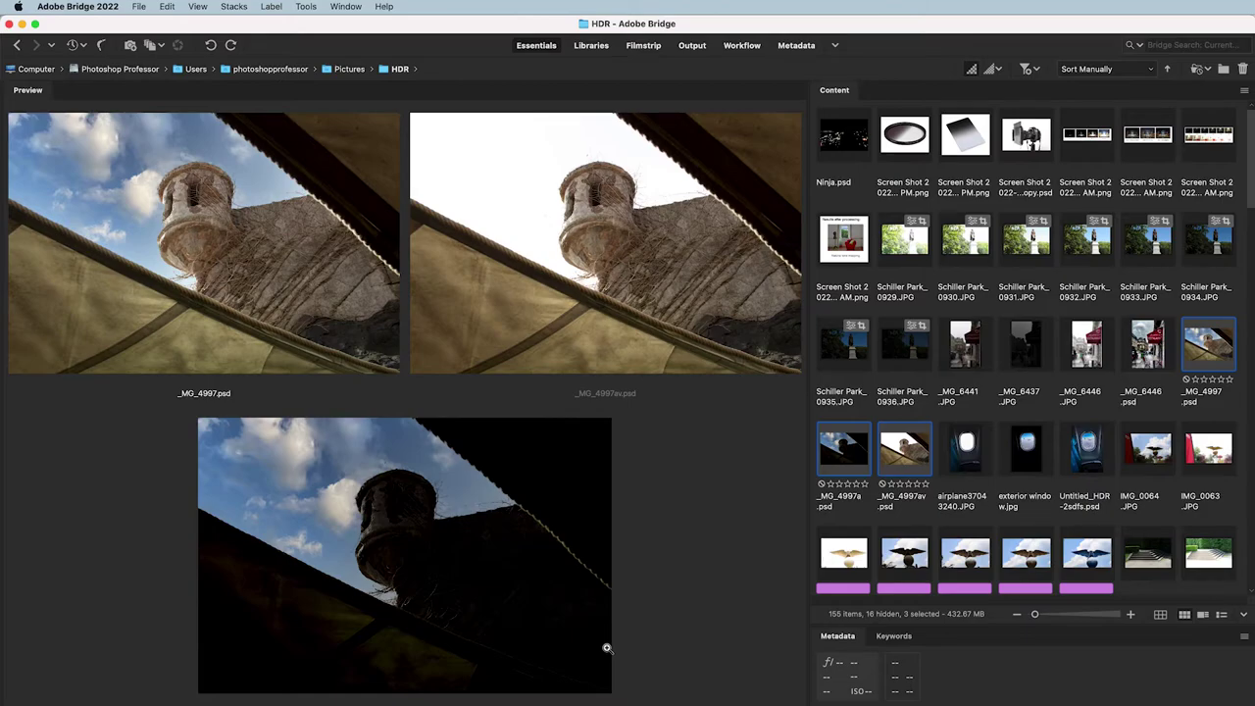
left_click(1032, 453, "super")
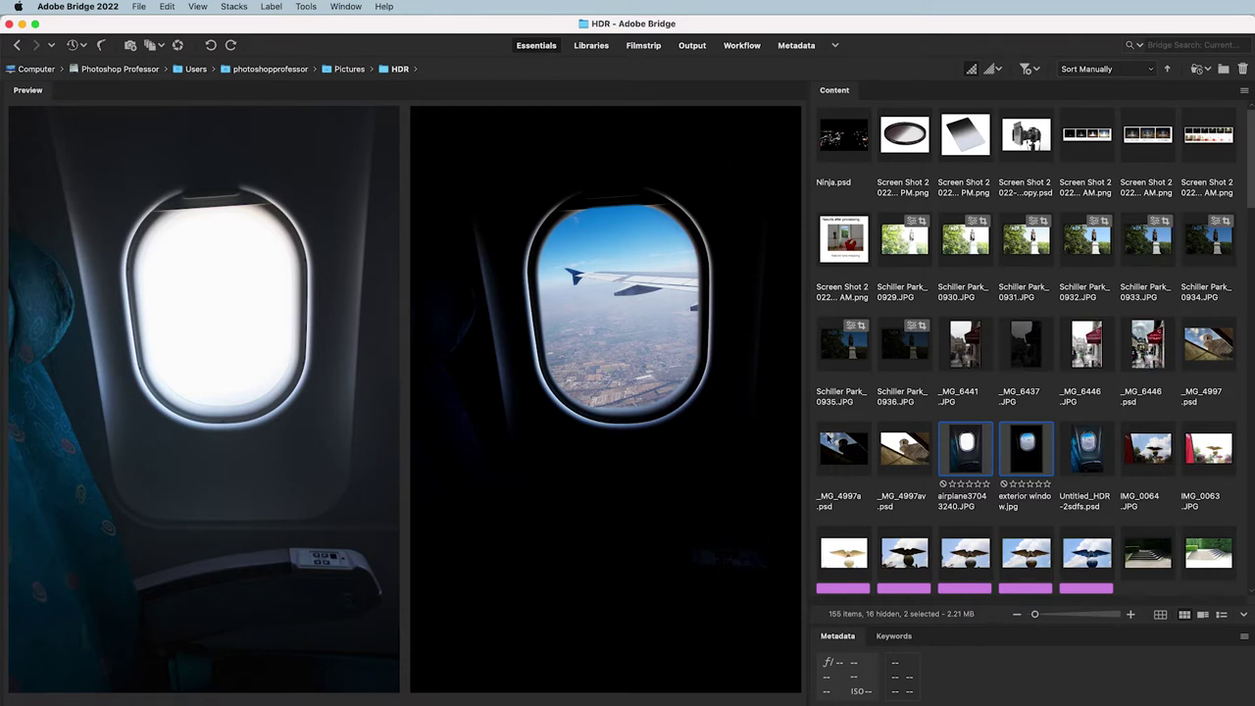
left_click(1094, 464)
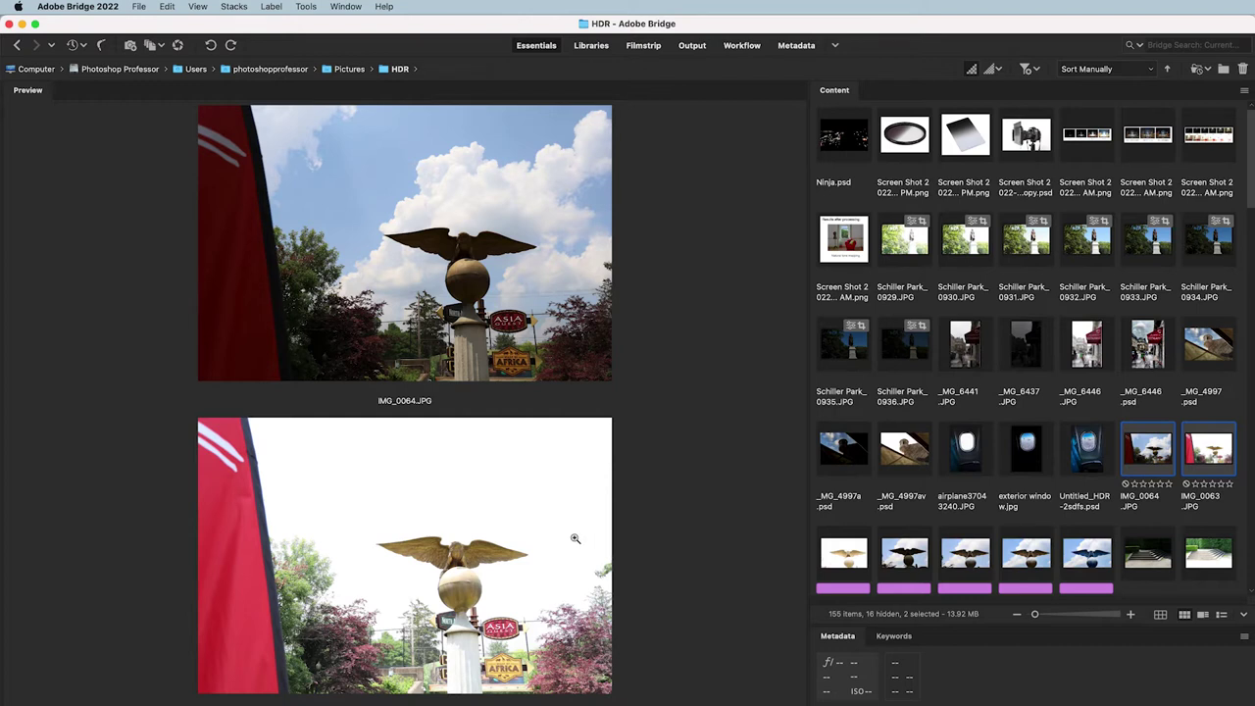
Compare the eagle exposures IMG_0055.JPG and IMG_0056.JPG, also viewing the wider shot IMG_0064.JPG.
left_click(844, 554)
left_click(903, 559, "shift")
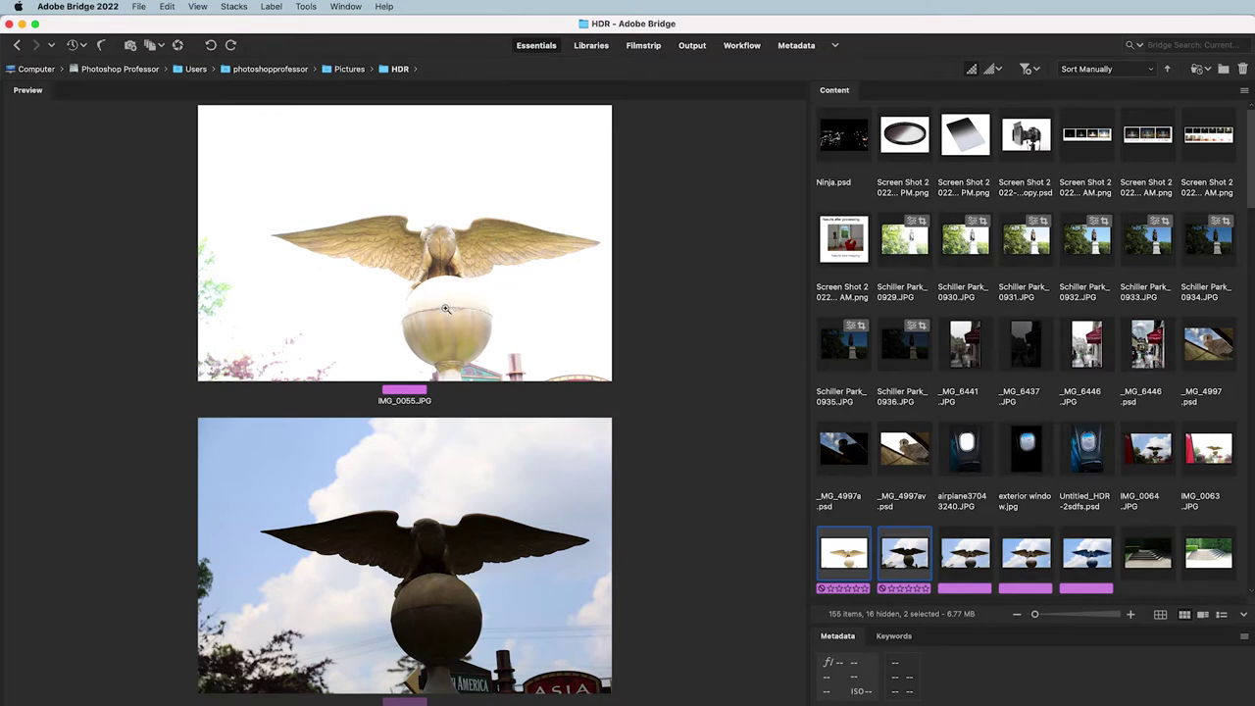
left_click(1165, 455)
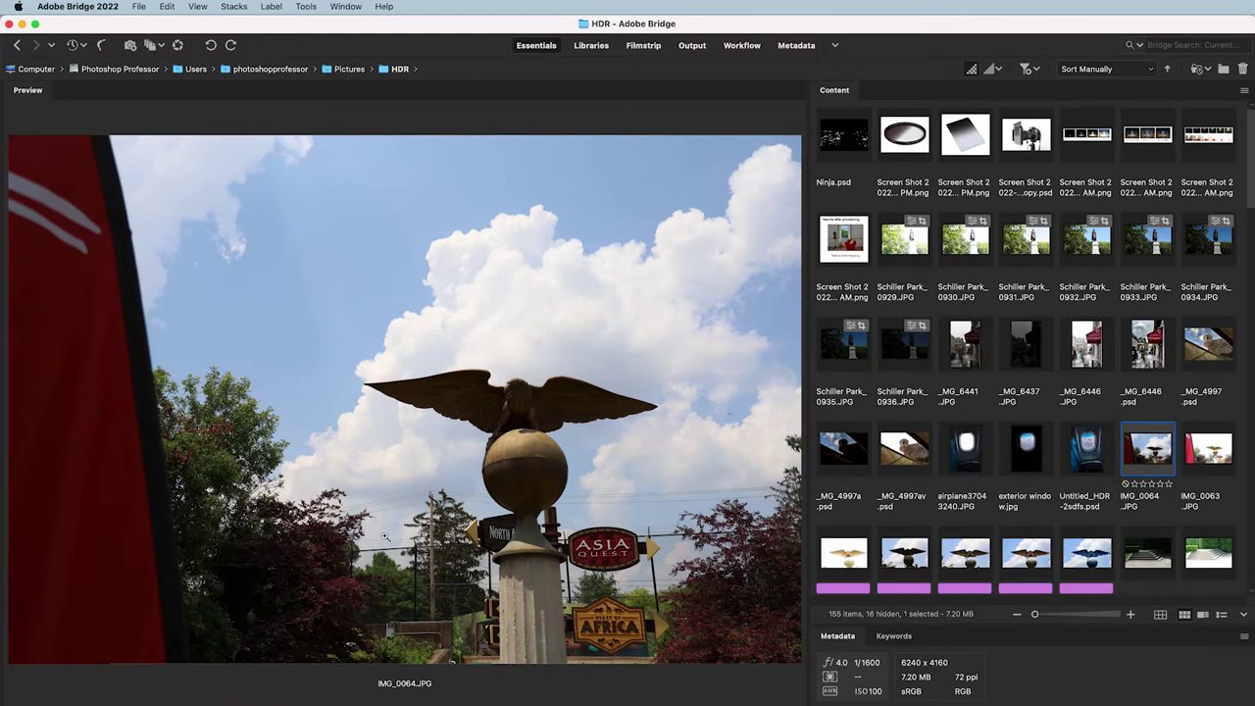
left_click(836, 563)
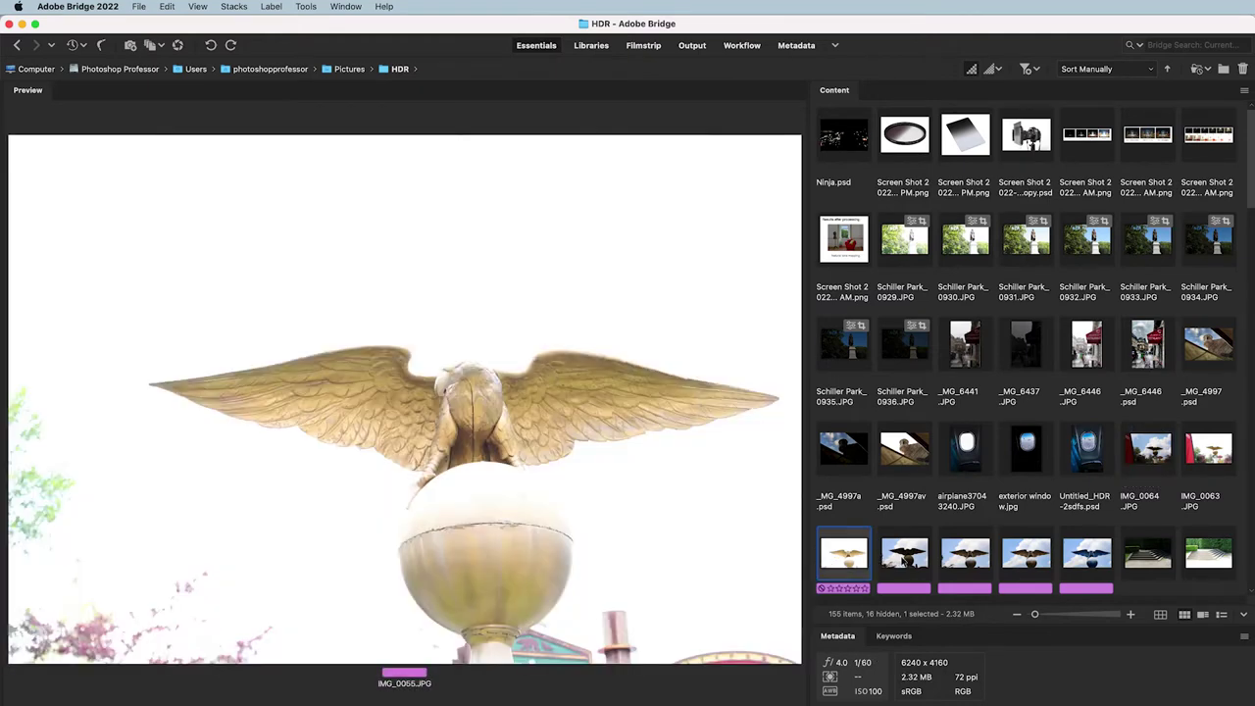
left_click(903, 559, "shift")
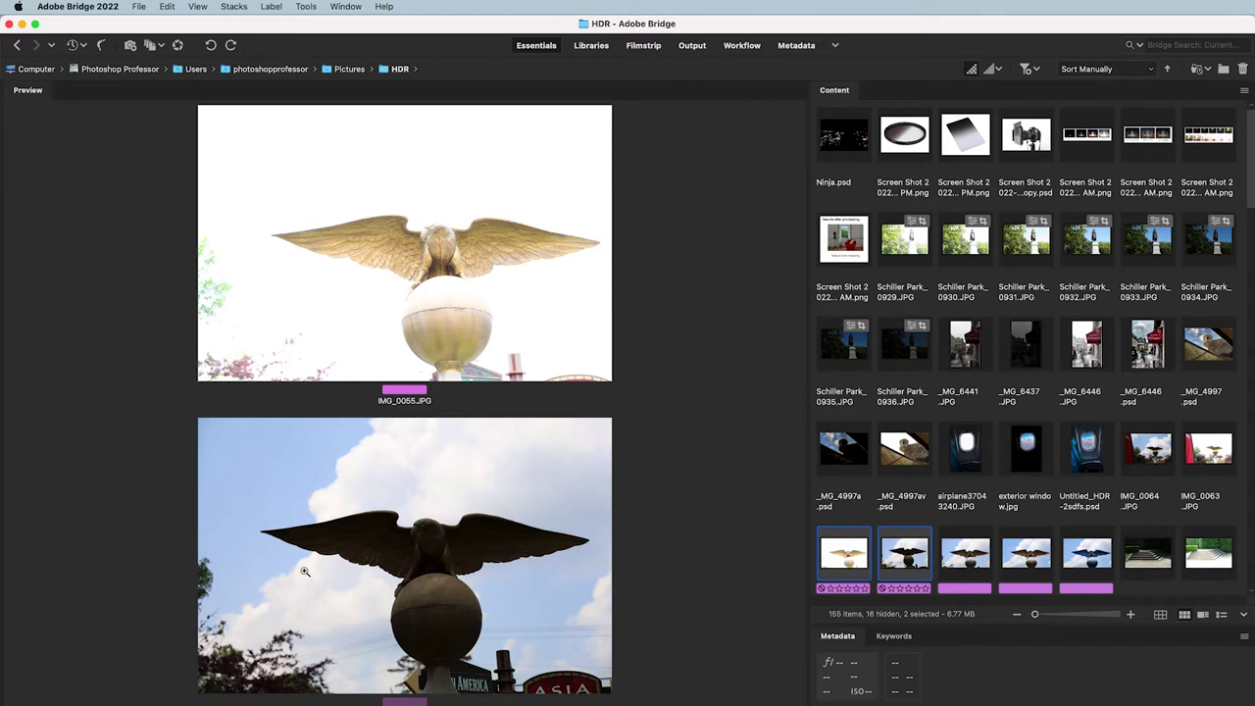
Preview the processed eagle versions eagledd.psd, eagle2b.psd and eagle2.psd, and the processed stone steps image IMG_0074.psd.
left_click(978, 571)
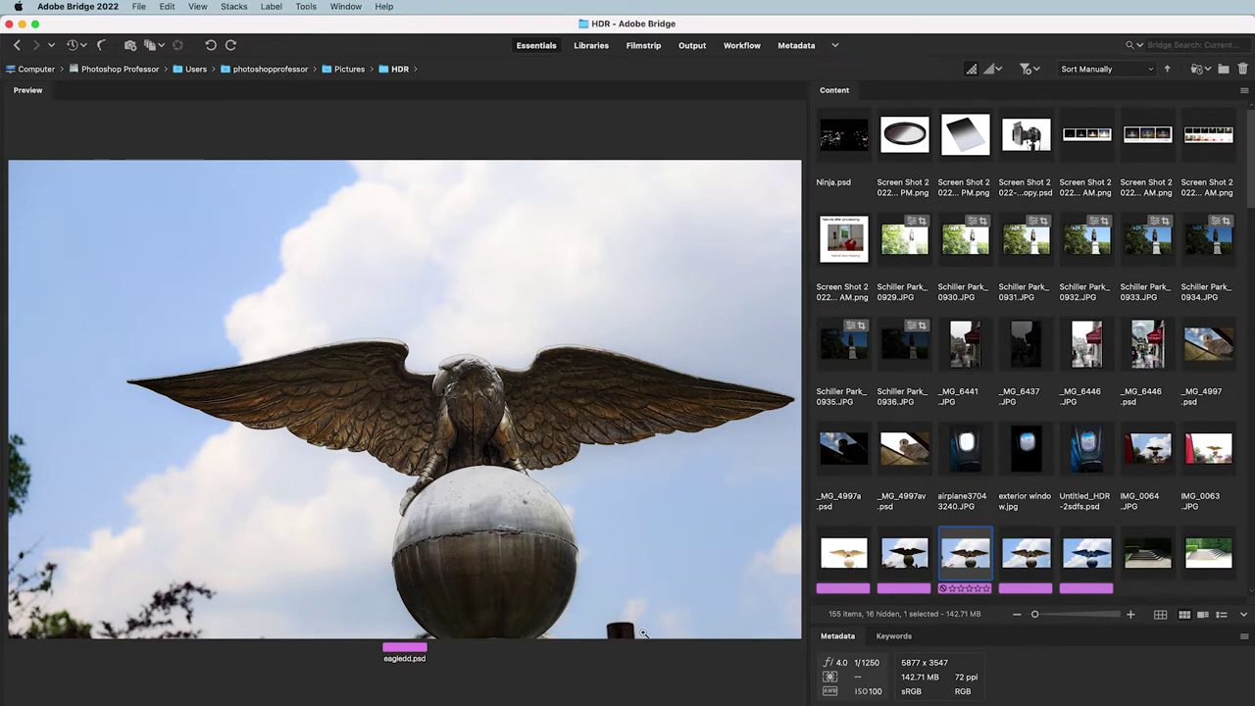
left_click(1025, 566)
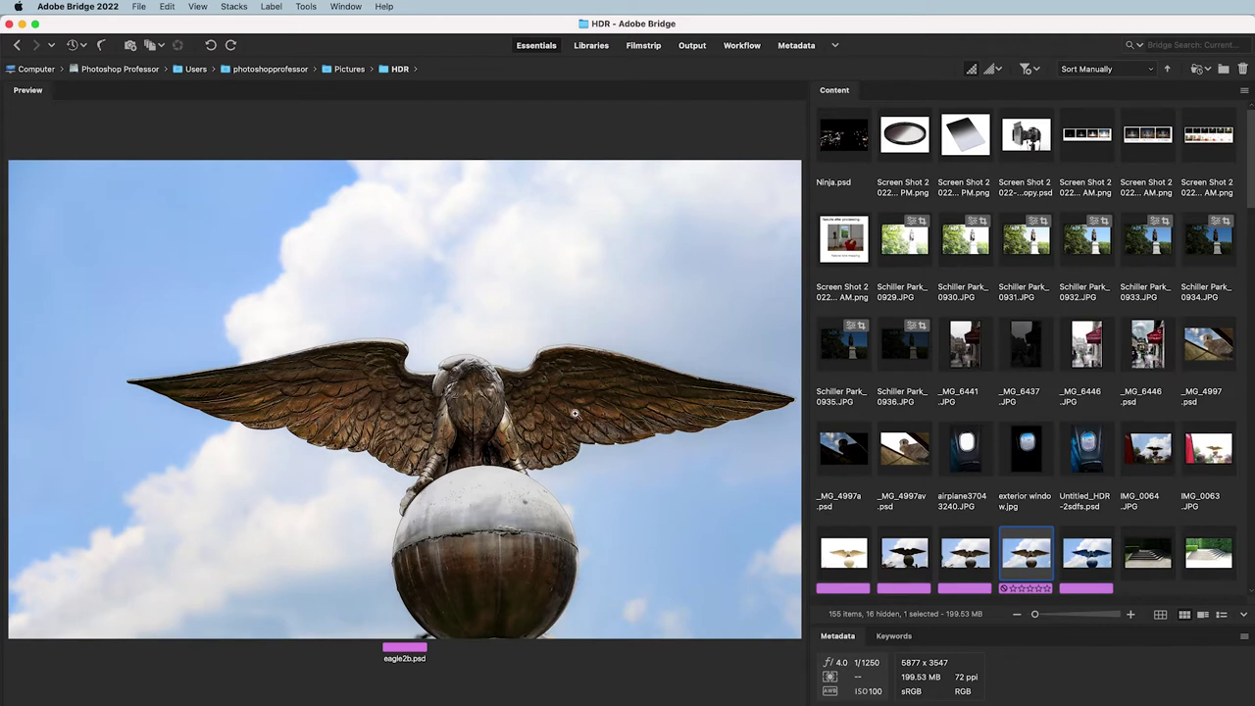
left_click(1086, 554)
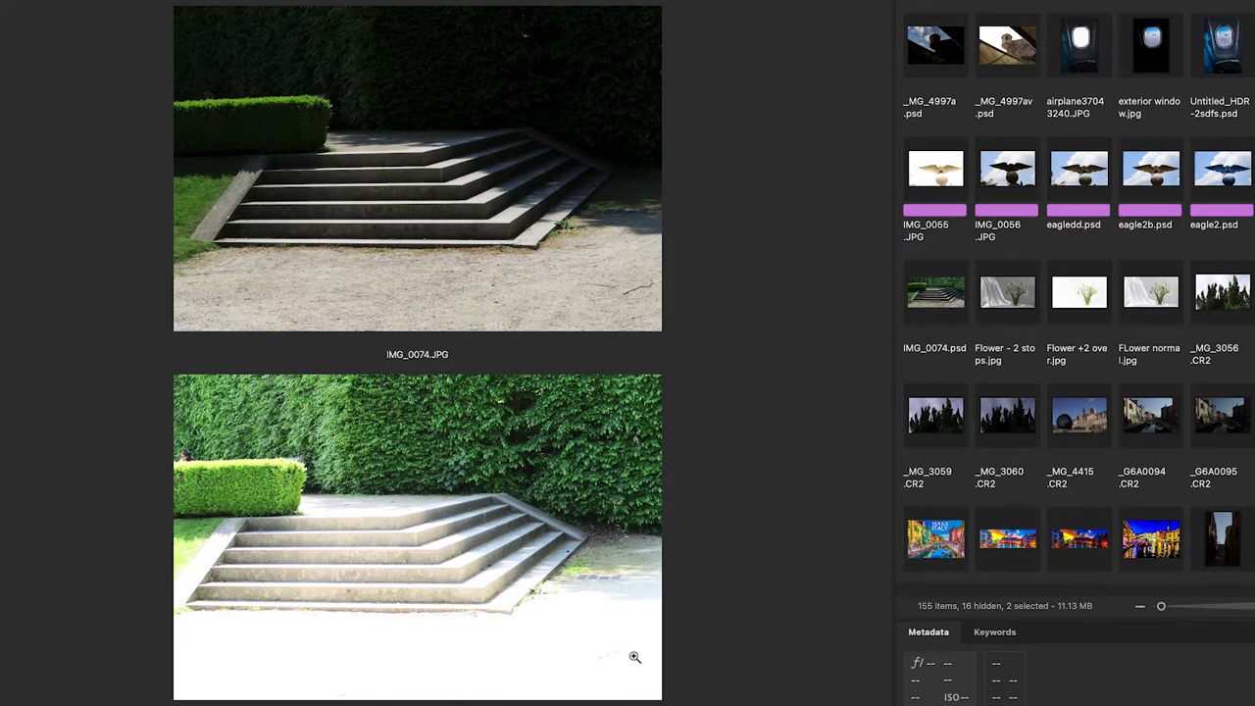
left_click(925, 302)
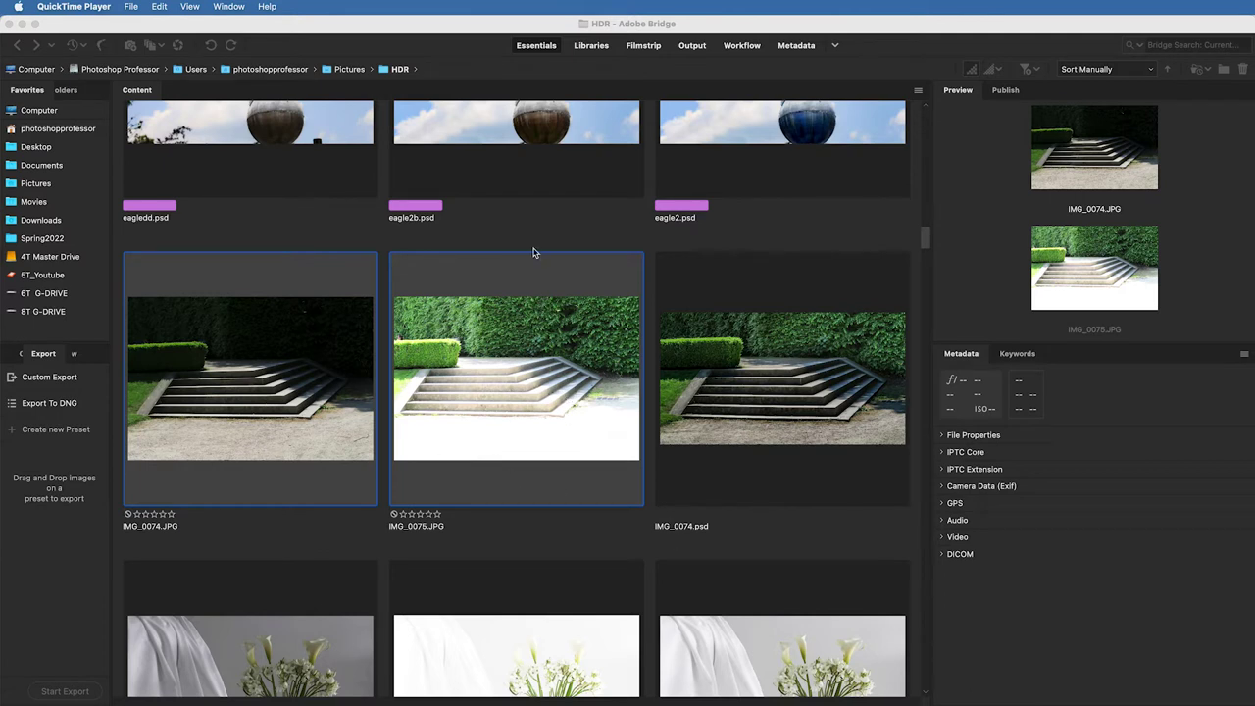
Load the selected IMG_0074.JPG and IMG_0075.JPG as layers of one Photoshop document.
left_click(215, 22)
left_click(306, 7)
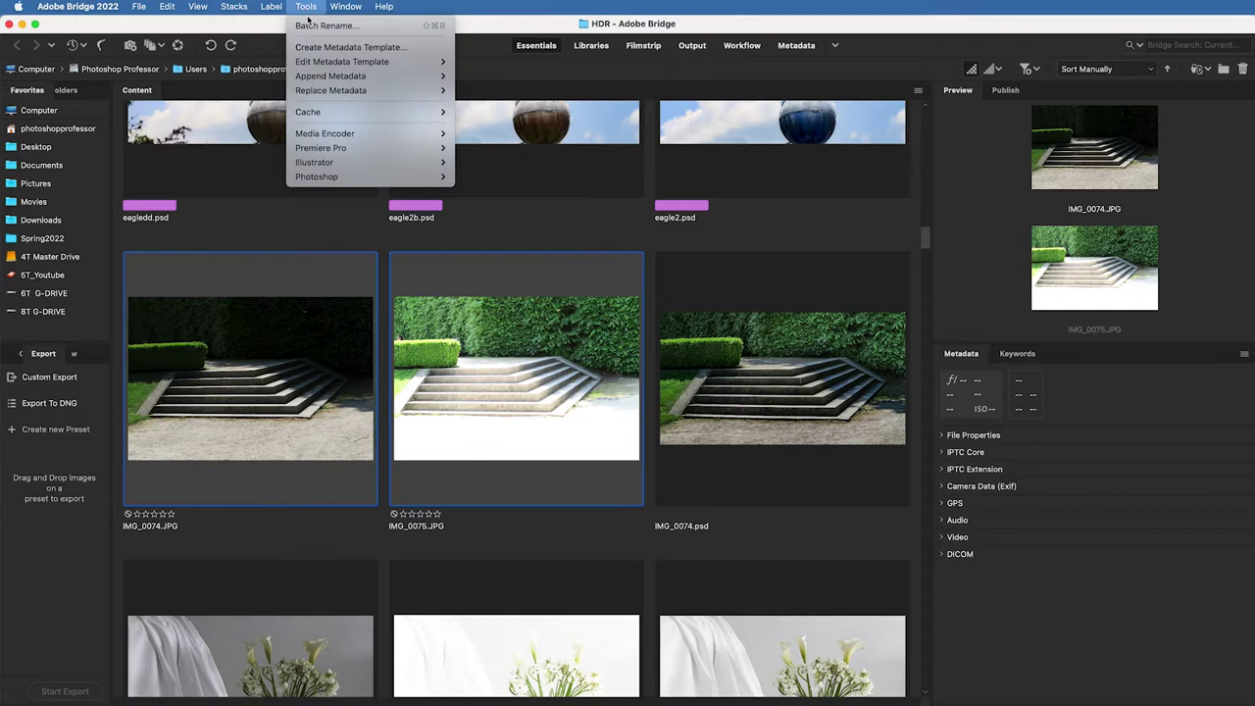
mouse_move(364, 178)
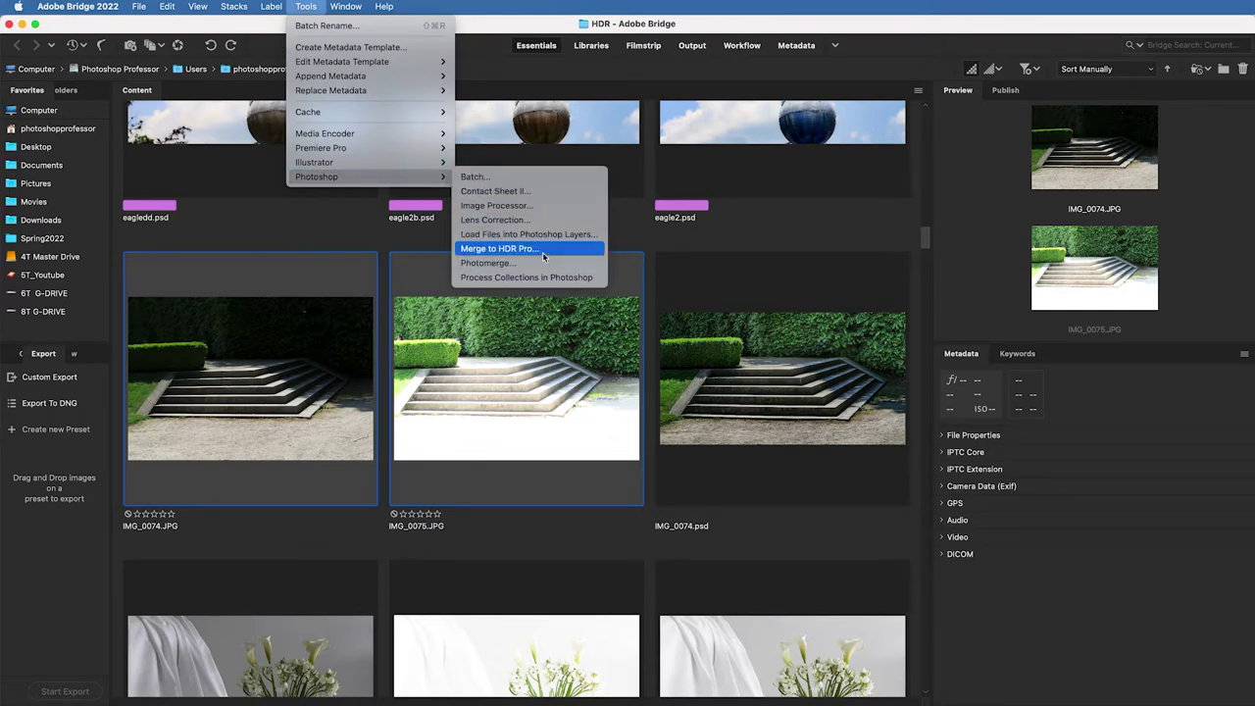
left_click(586, 235)
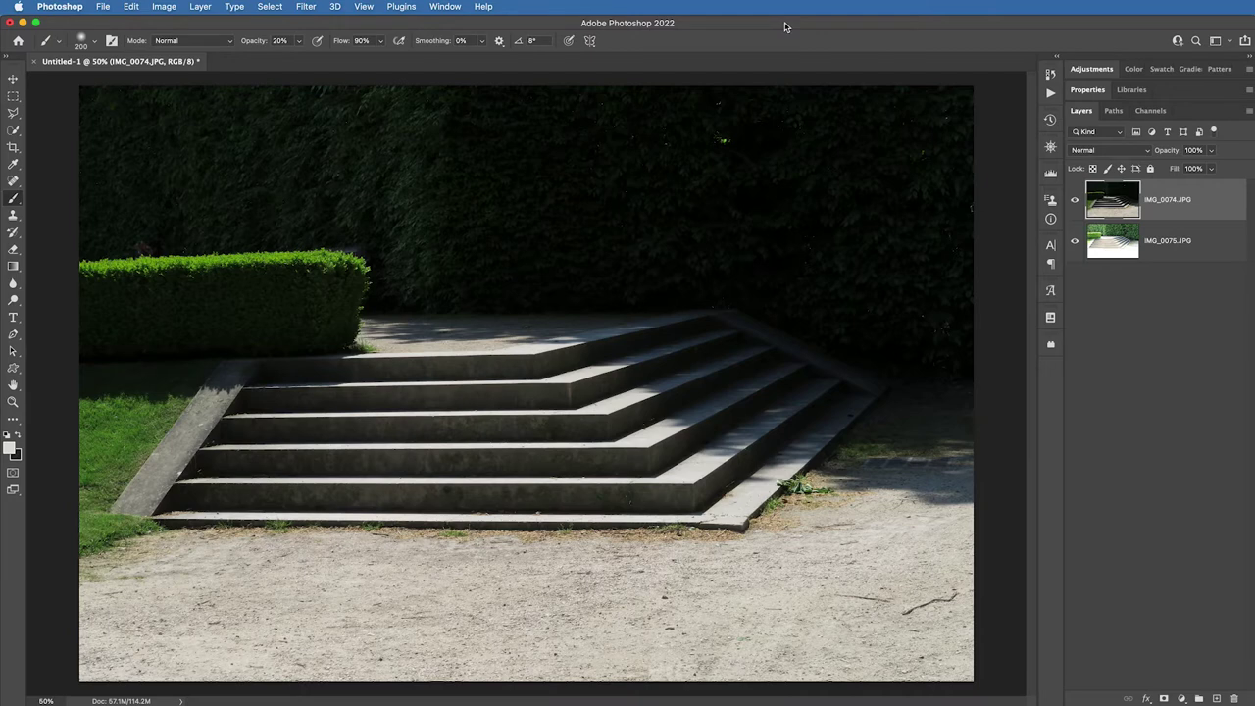
Compare the framing of the two exposures by hiding and showing the IMG_0074.JPG layer.
left_click(1074, 200)
left_click(1074, 200)
left_click(1075, 200)
left_click(1074, 200)
Show the rulers, place a vertical guide on the front corner of the steps, and check both layers' alignment against it.
key("super+r")
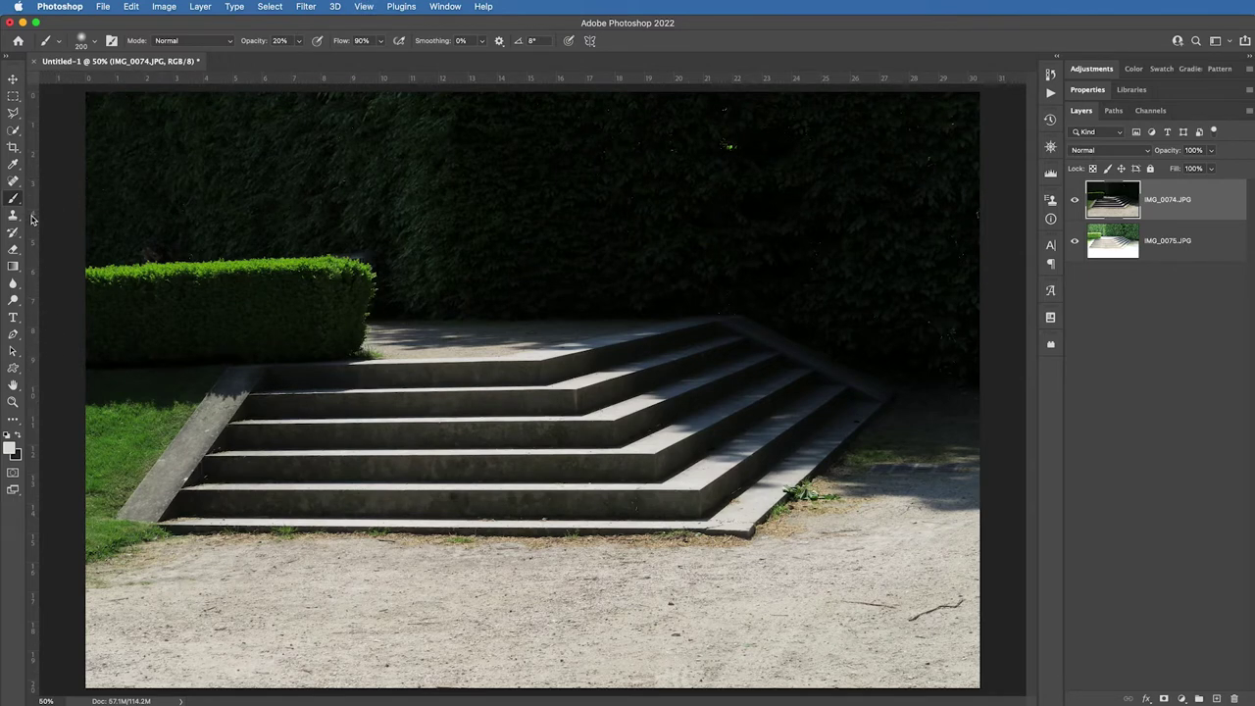
left_click_drag(31, 219, 705, 290)
key("super+comma")
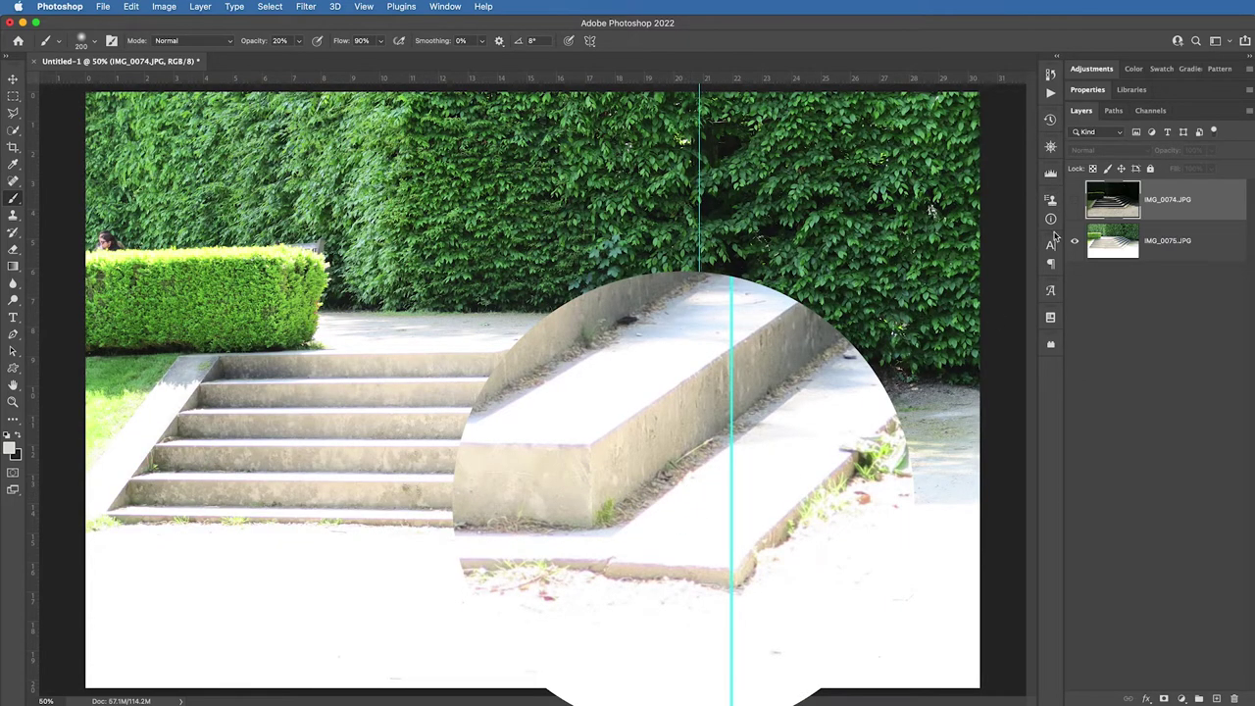
left_click(1073, 201)
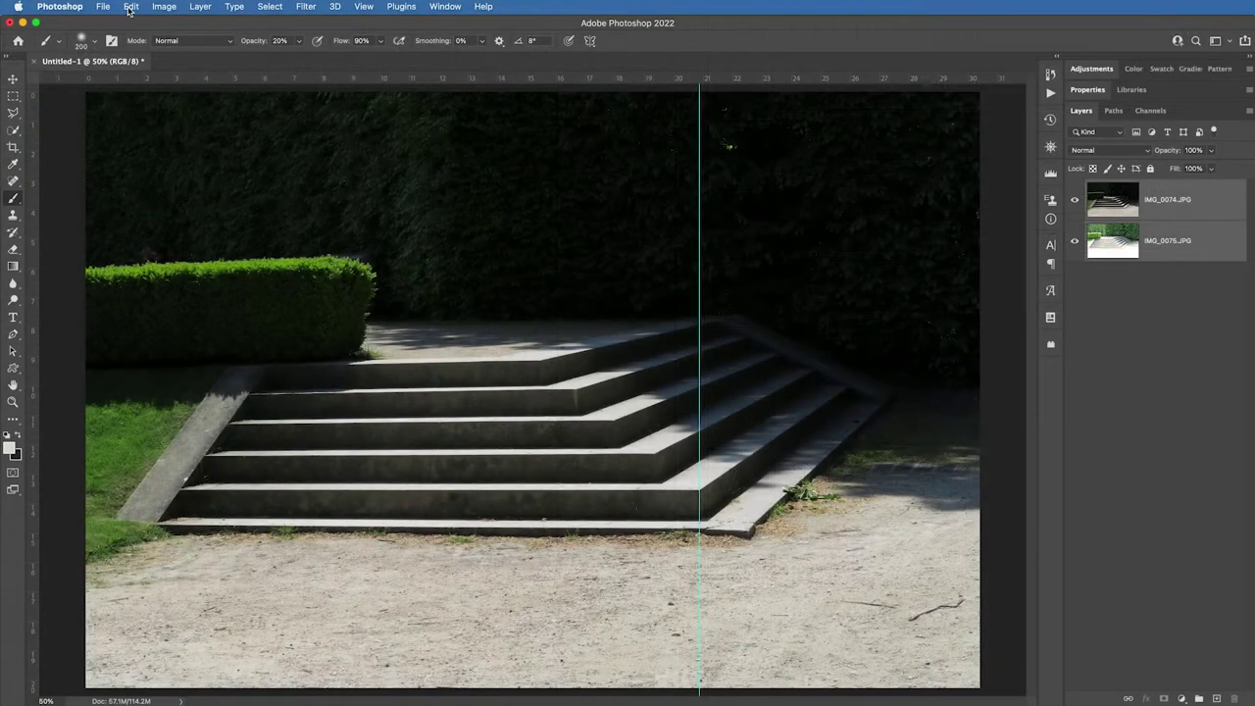
Auto-align the two exposure layers using the Perspective projection without lens correction.
left_click(129, 7)
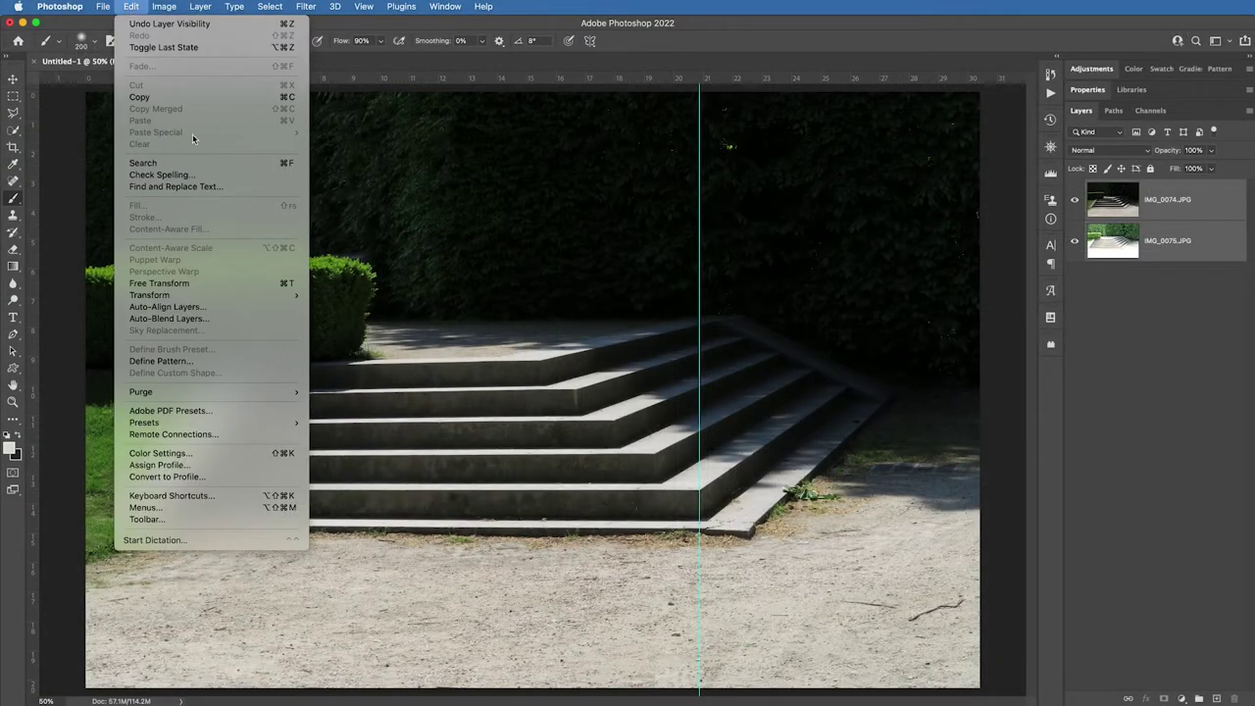
mouse_move(239, 302)
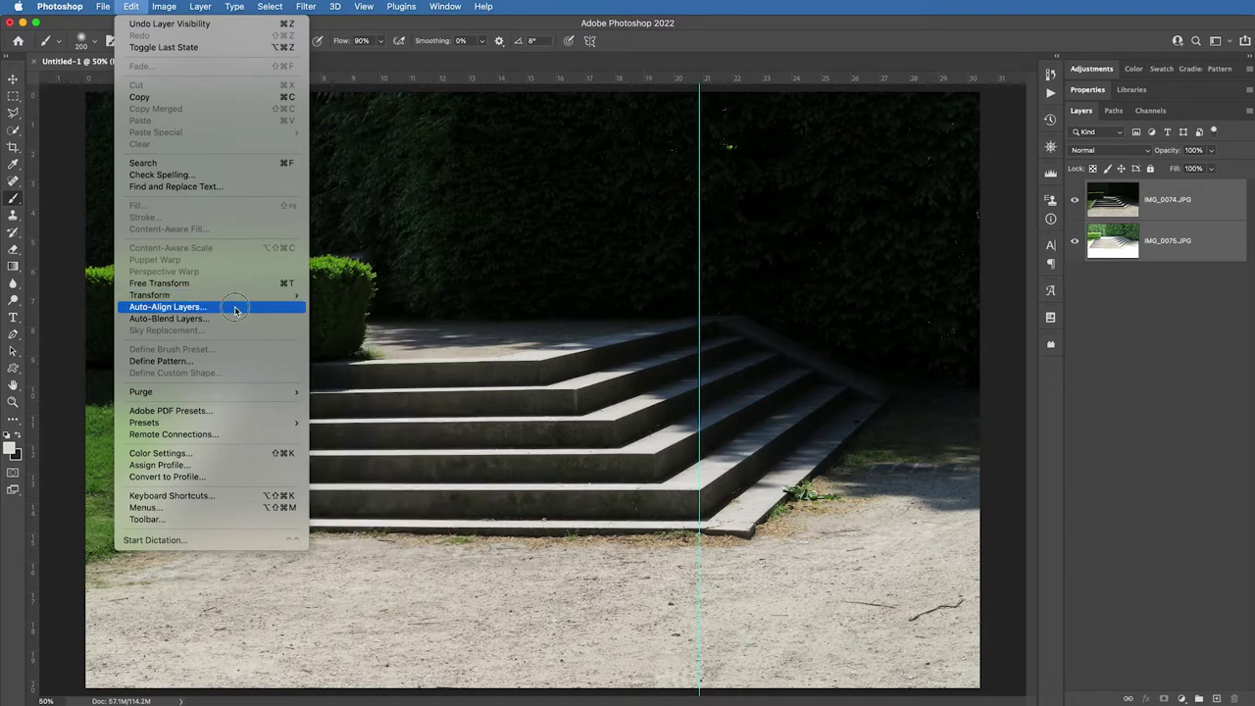
left_click(234, 306)
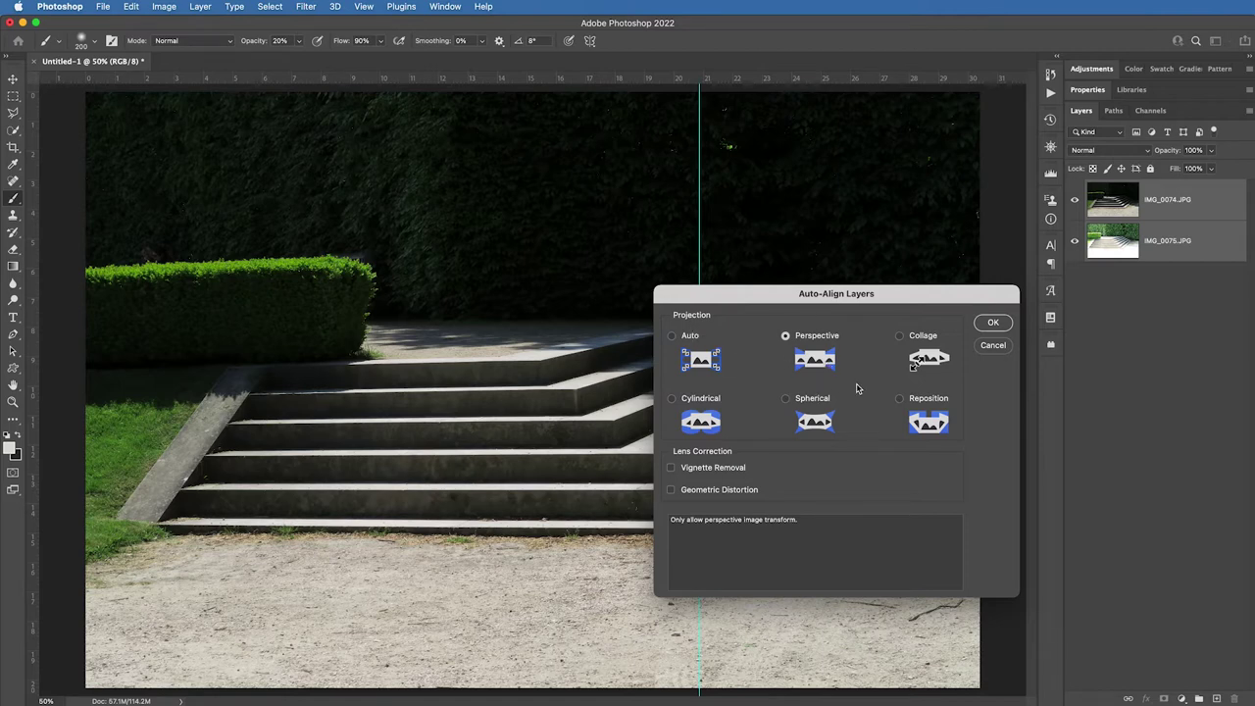
left_click(994, 324)
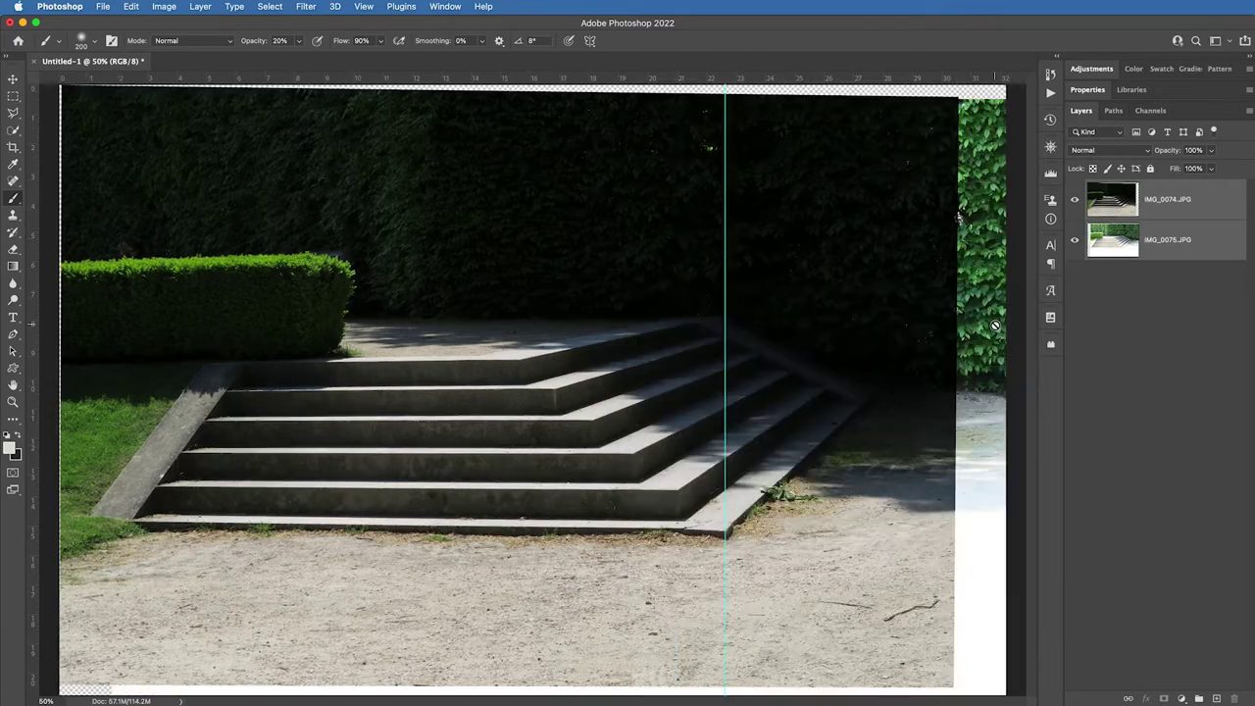
Position a vertical guide on the corner of an upper step and compare both aligned layers against it by hiding and showing IMG_0074.JPG.
left_click(1076, 200)
left_click(1076, 200)
key("v")
left_click_drag(33, 245, 552, 252)
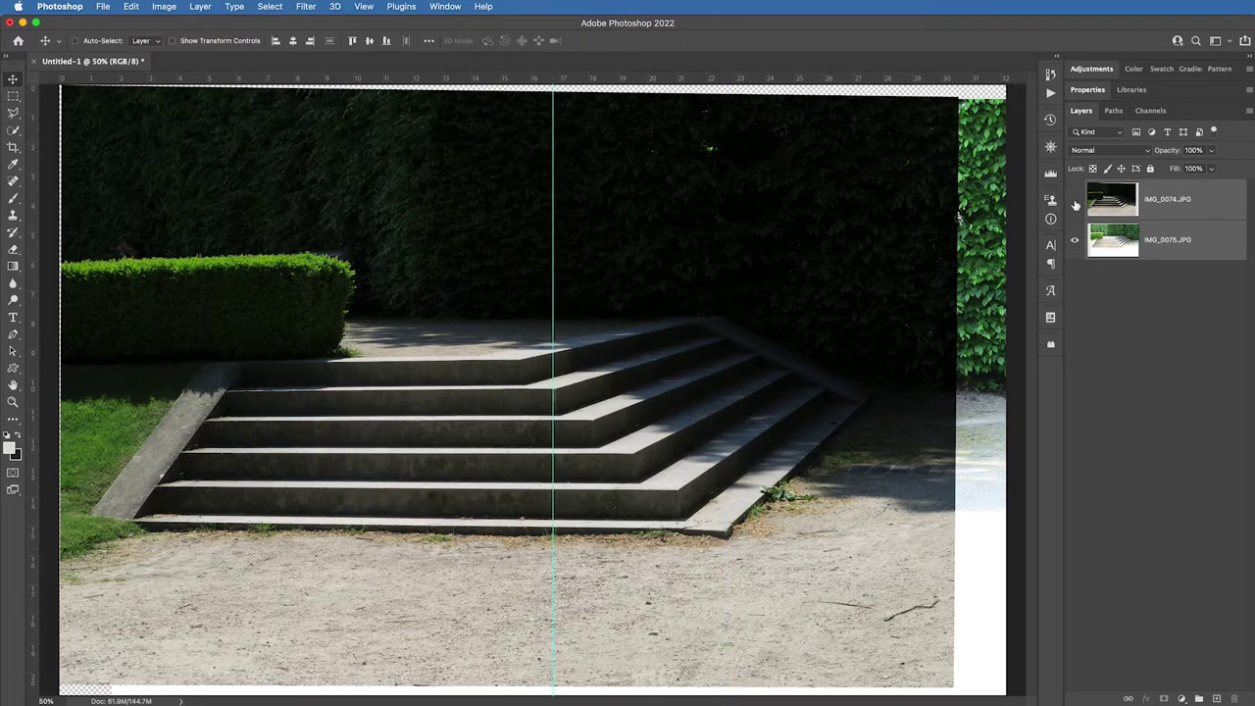
left_click(1076, 200)
left_click(1075, 202)
left_click(1076, 202)
left_click(1076, 202)
left_click(1076, 202)
left_click(1076, 202)
Place a horizontal guide along the edge of the top step and check both layers' vertical alignment against it.
left_click_drag(480, 78, 483, 362)
left_click(1074, 202)
left_click(1074, 202)
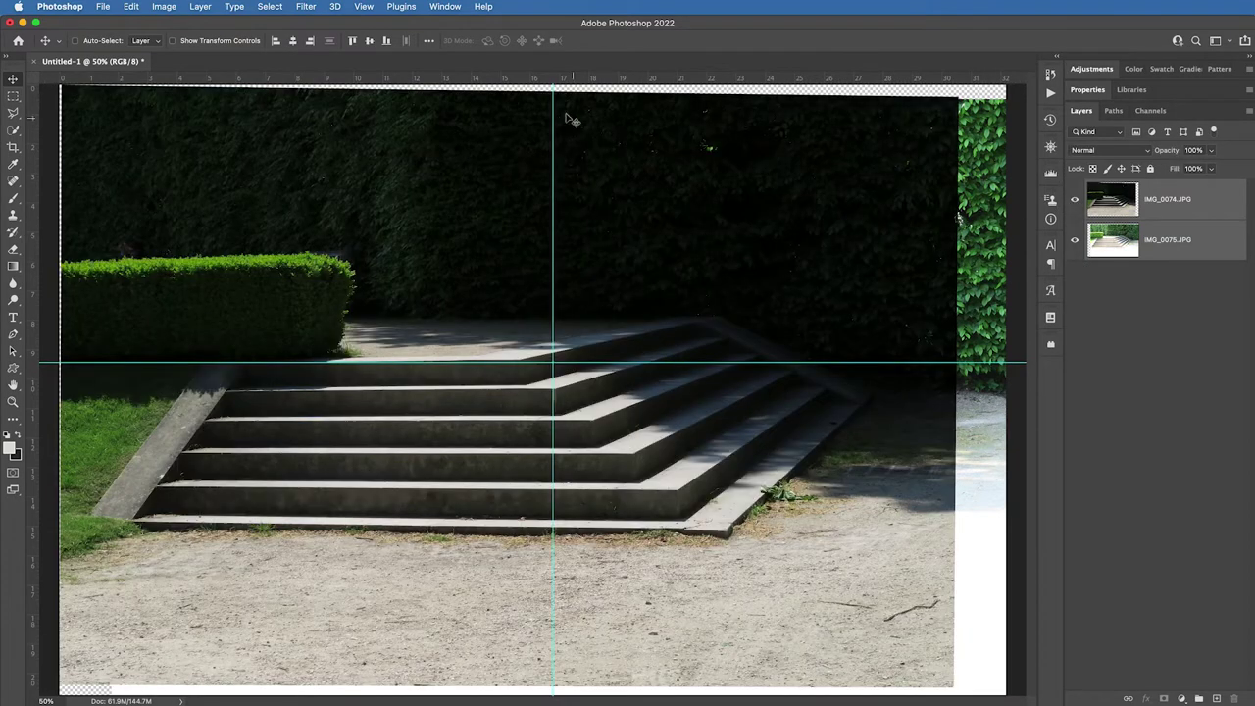
Clear all guides and recheck the alignment by hiding and showing the IMG_0074.JPG layer.
left_click(366, 7)
left_click(424, 353)
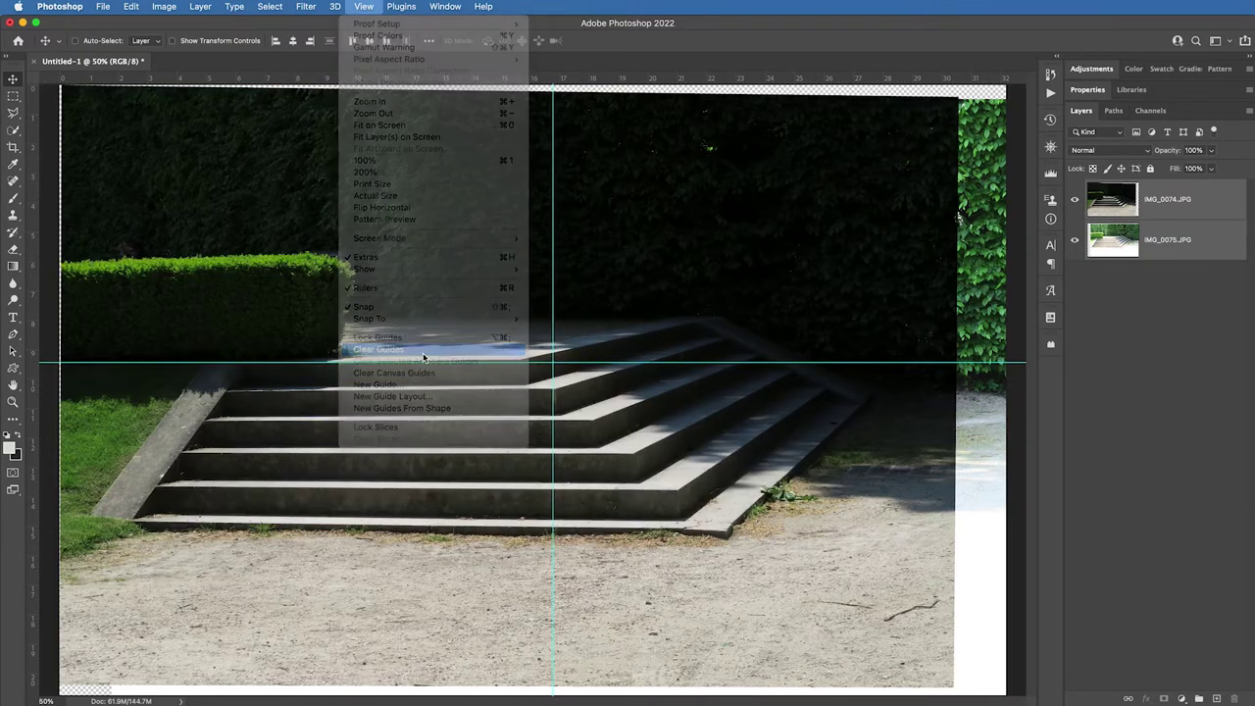
left_click(1074, 200)
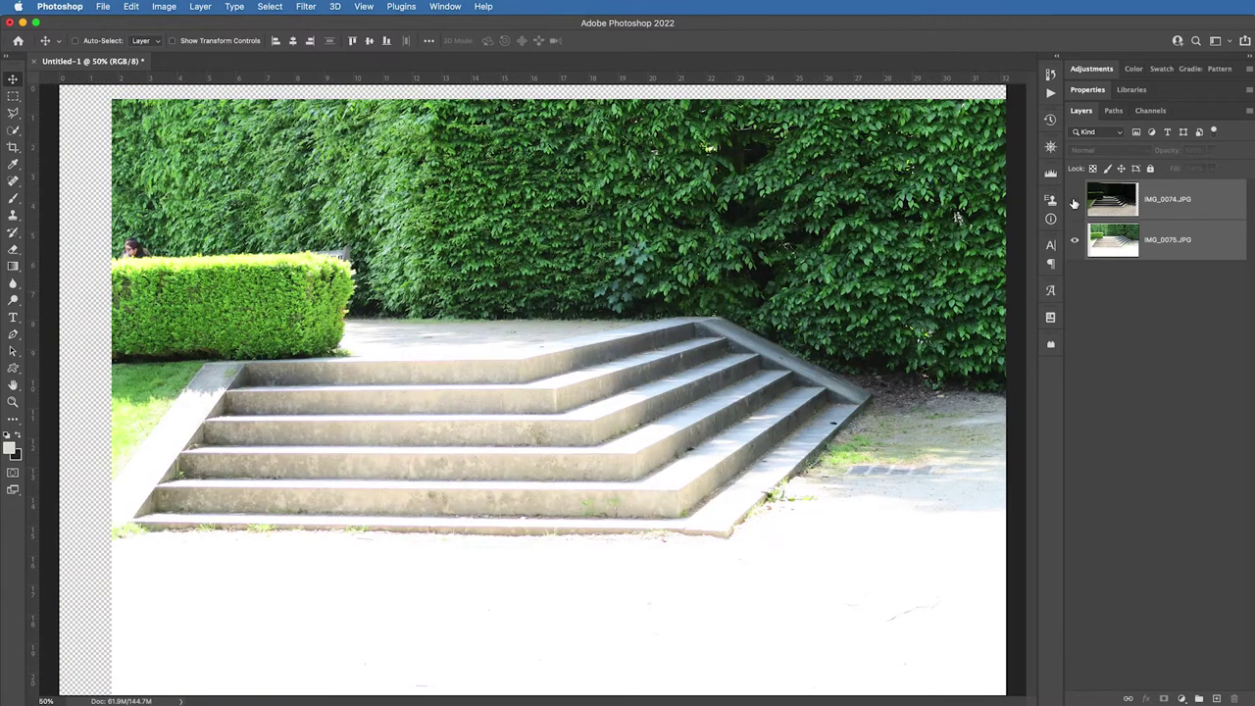
left_click(1074, 201)
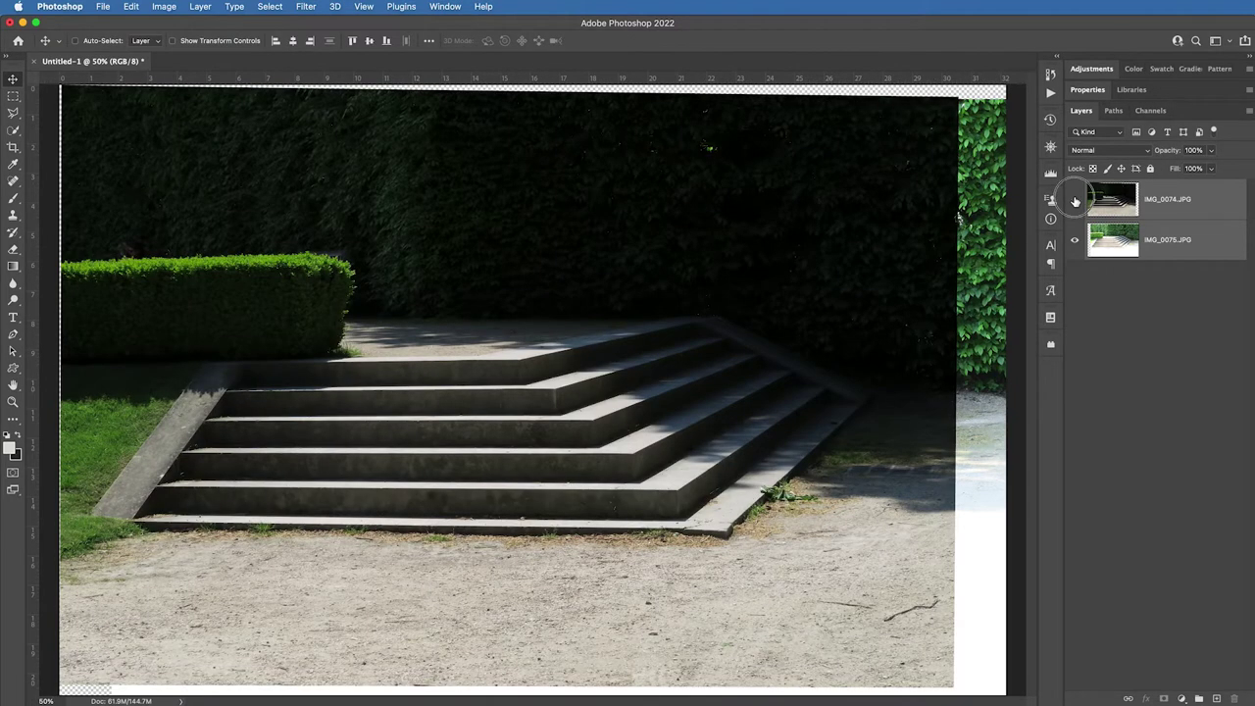
left_click(1075, 201)
left_click(1075, 201)
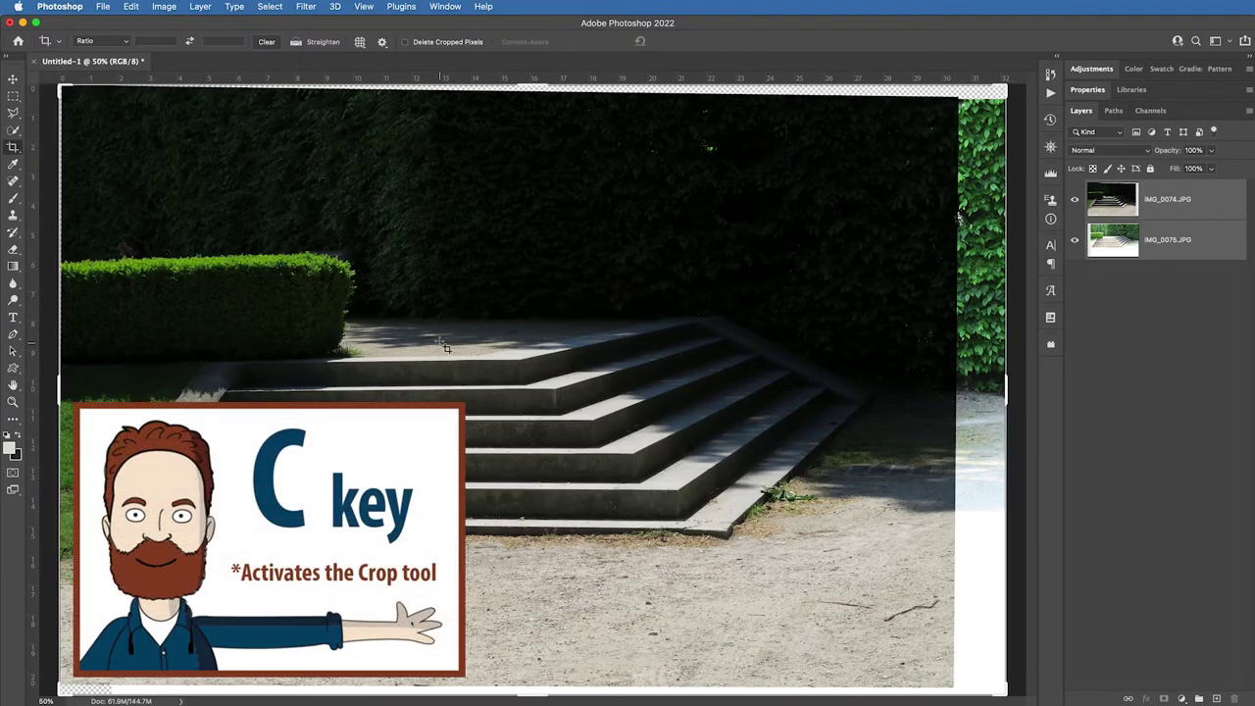
Crop the upper, lower and right edges of the image to trim the uneven alignment borders, and check the lower layer's coverage.
key("c")
left_click_drag(538, 98, 539, 102)
left_click_drag(531, 677, 530, 663)
left_click_drag(1002, 395, 961, 394)
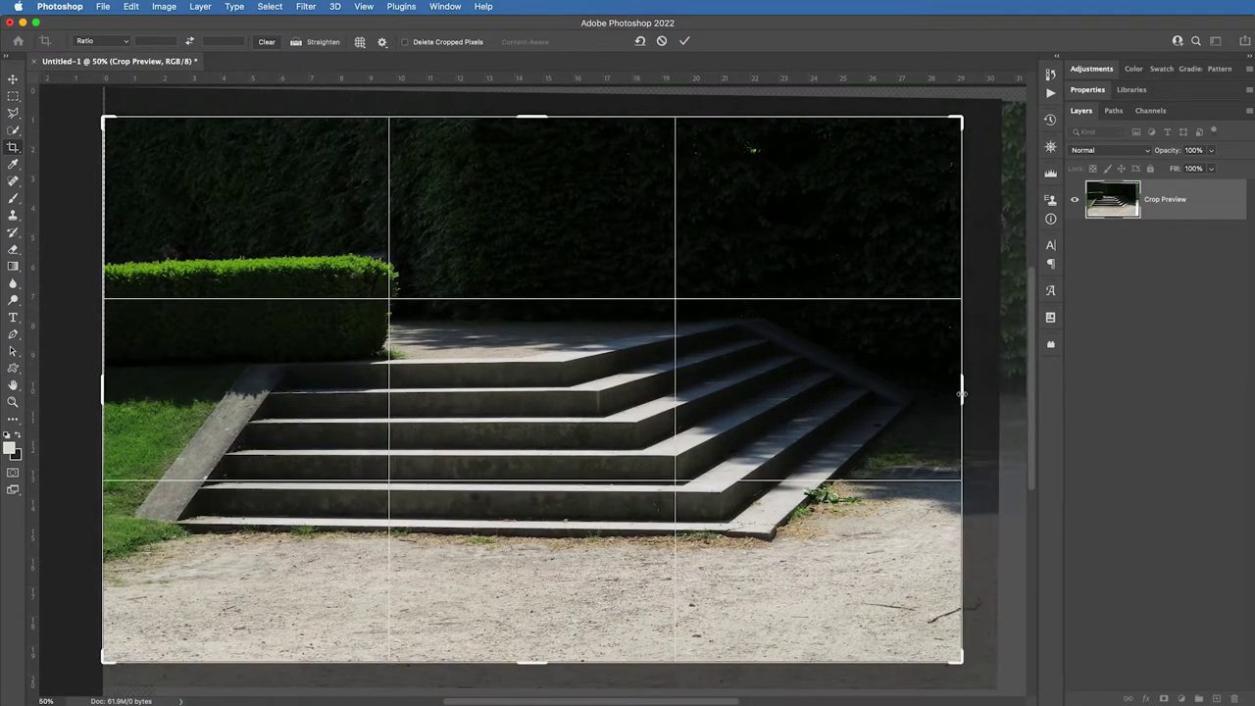
key("Return")
left_click(1074, 200)
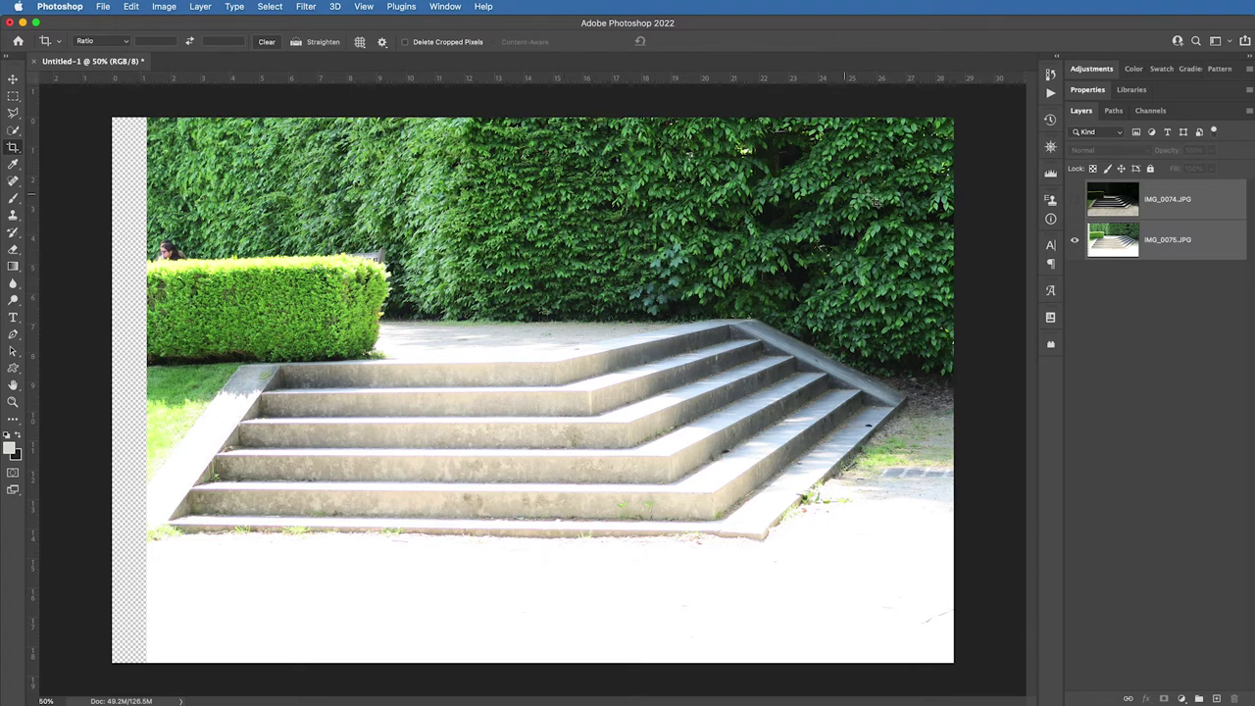
left_click(1075, 200)
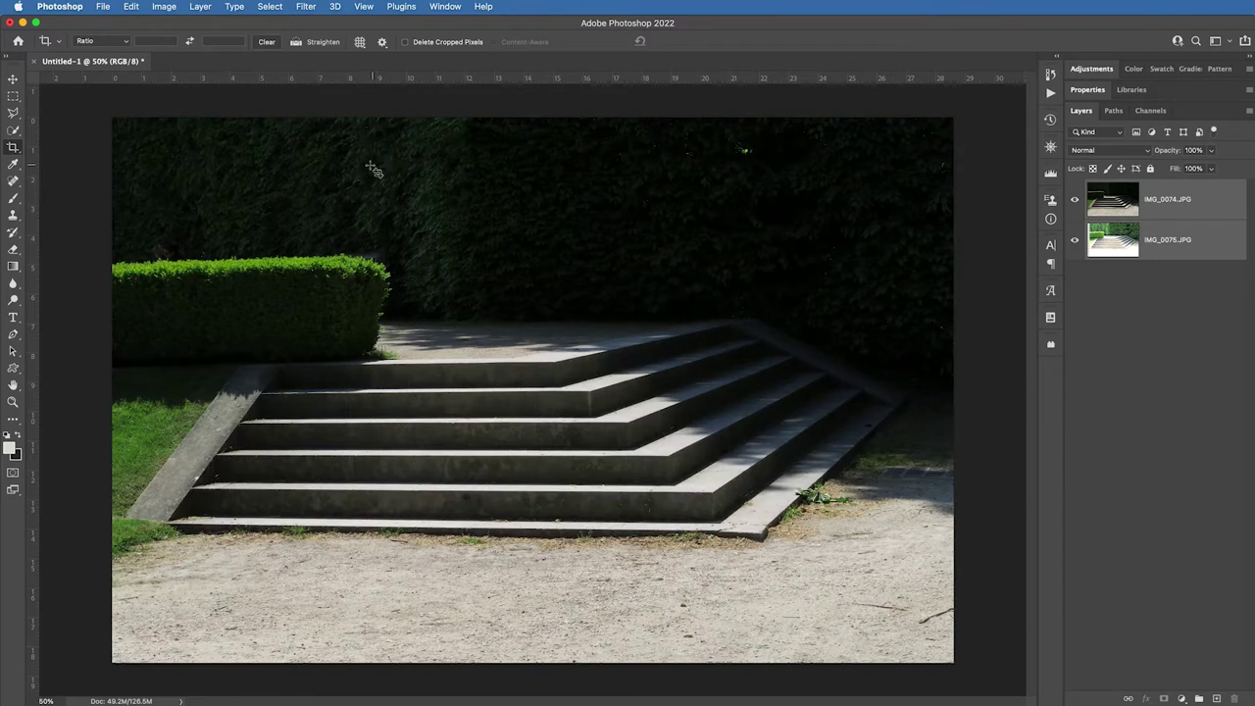
Select only the IMG_0074.JPG layer and add a white layer mask to it.
left_click(1173, 676)
left_click(1182, 201)
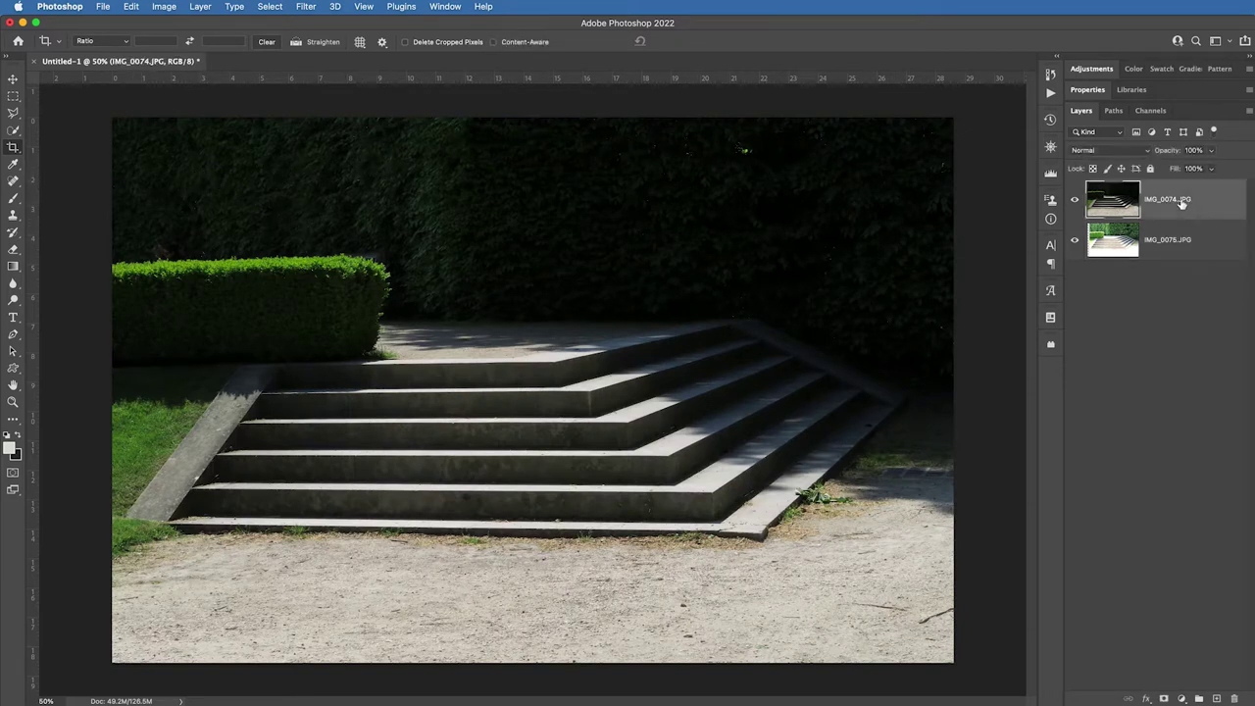
left_click(1164, 698)
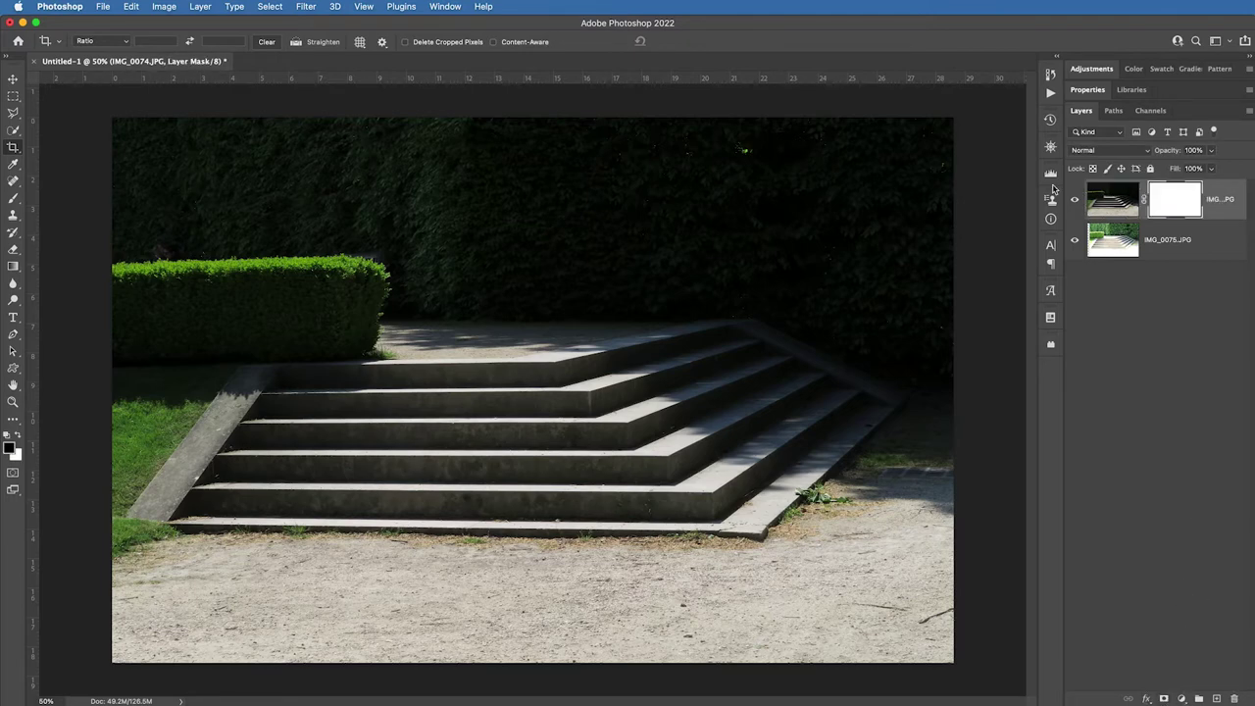
Paint black on the mask over the right and middle hedge with a 1200 px brush at 100% opacity to reveal the brighter exposure.
key("b")
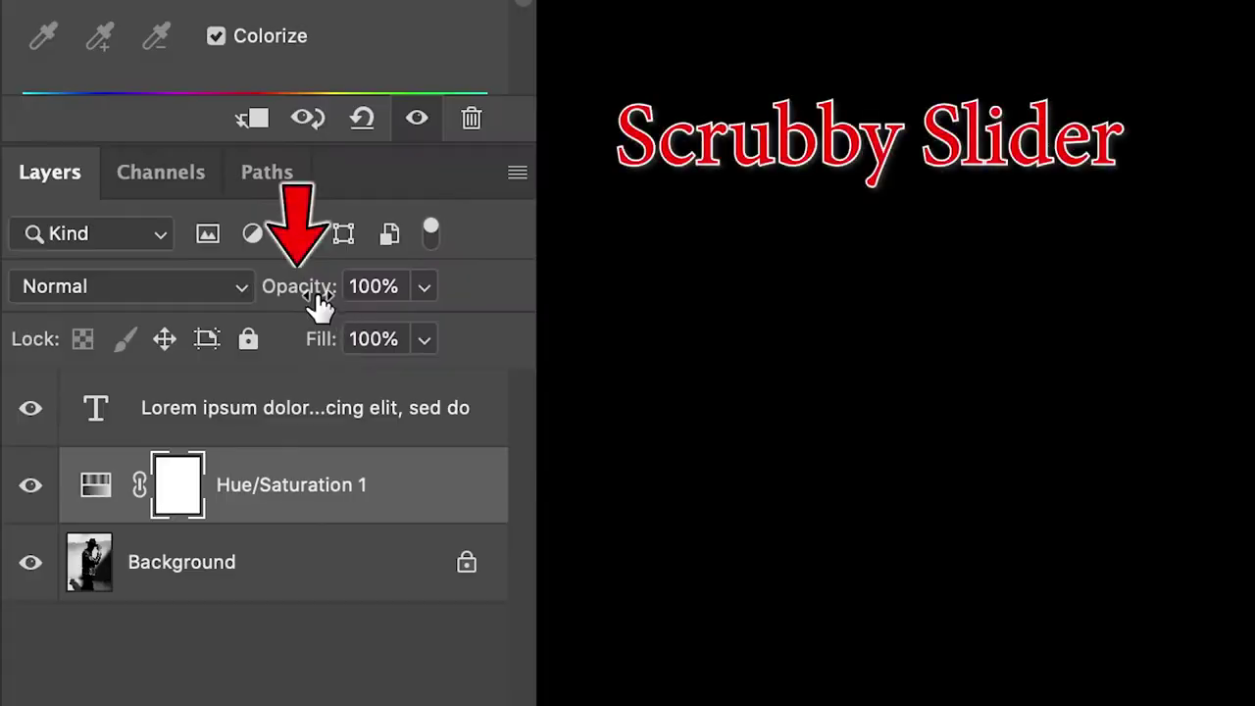
left_click_drag(320, 300, 265, 299)
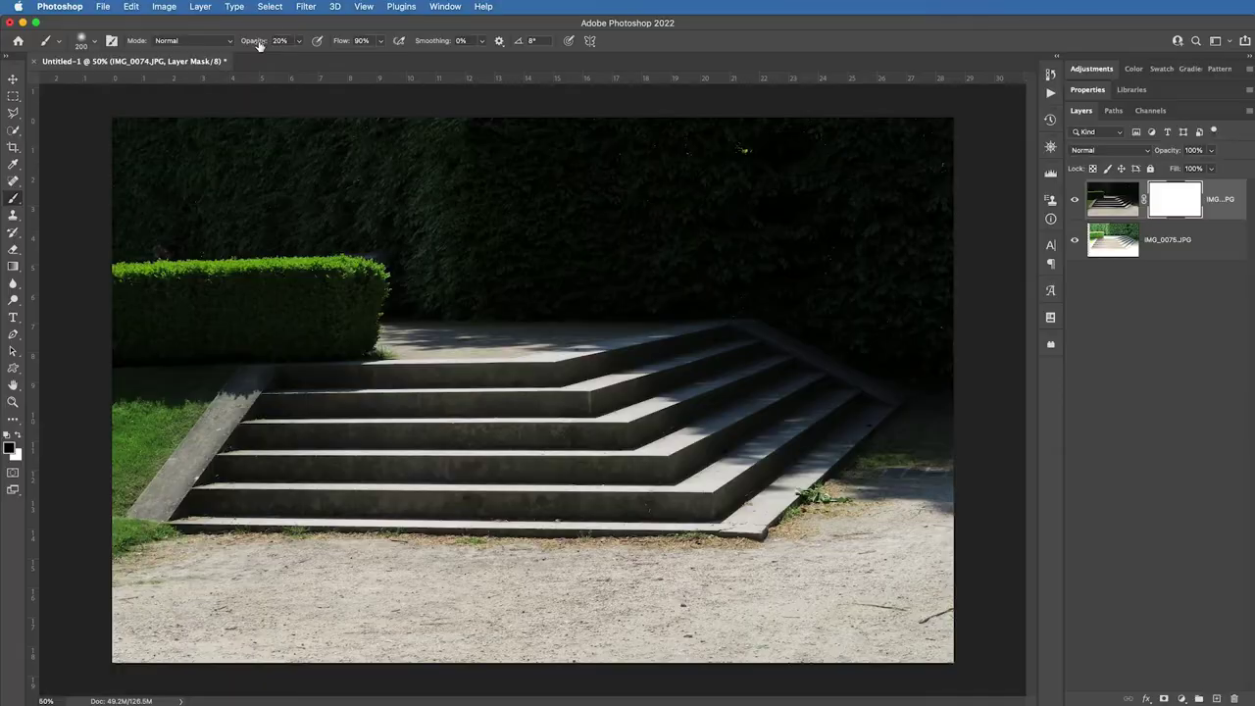
left_click_drag(274, 39, 402, 35)
key("bracketright")
key("bracketright")
key("bracketright")
key("bracketright")
key("bracketright")
mouse_move(863, 230)
left_mouse_down()
mouse_move(695, 182)
mouse_move(528, 192)
mouse_move(421, 168)
mouse_move(938, 239)
left_mouse_up()
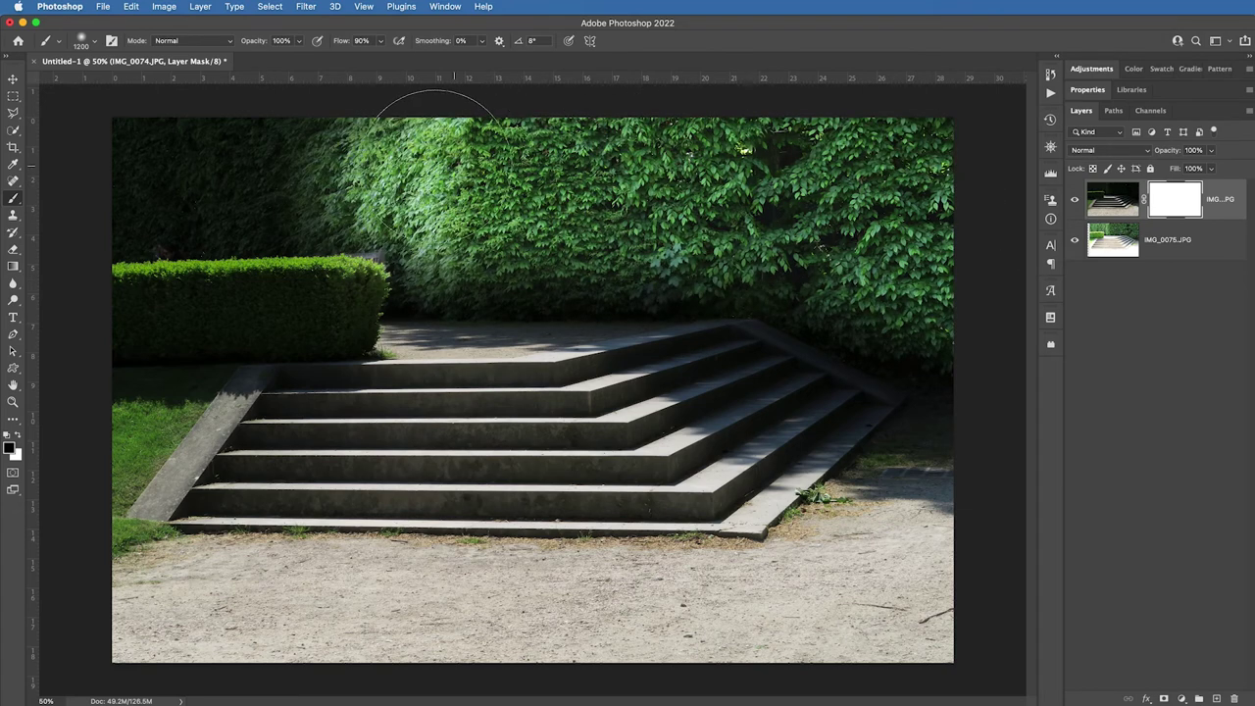
Paint black on the mask over the dark left part of the hedge at 40% and 20% brush opacity.
key("4")
left_click(276, 176)
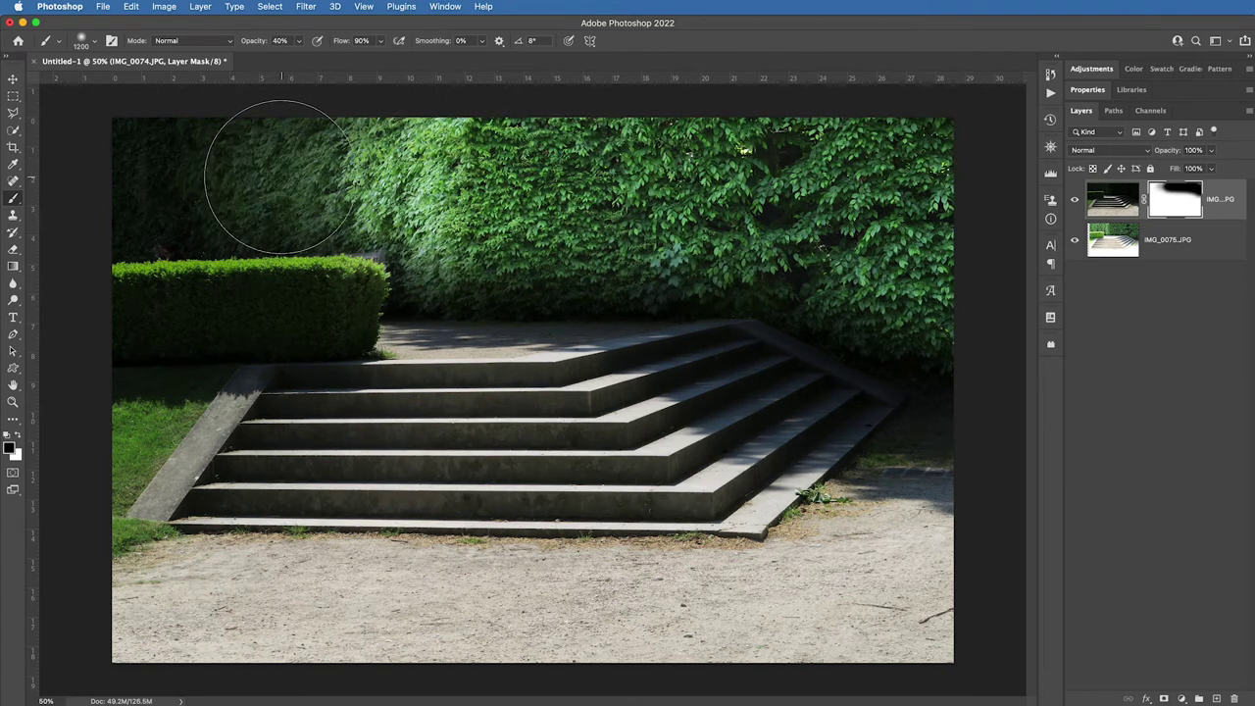
key("2")
left_click(210, 168)
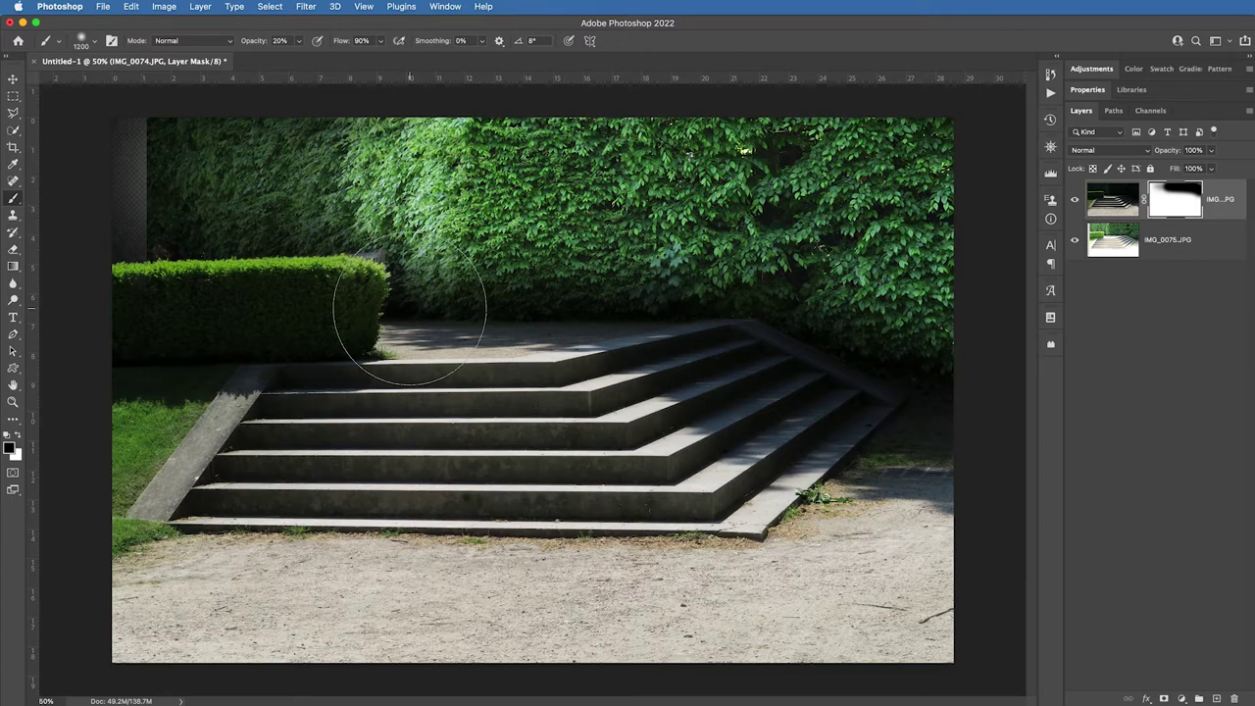
Paint white on the mask to restore the hedge's left edge at 100% opacity and tone down its overly bright area at 20%.
key("x")
mouse_move(135, 157)
left_mouse_down()
mouse_move(135, 222)
mouse_move(118, 166)
mouse_move(137, 137)
mouse_move(138, 154)
left_mouse_up()
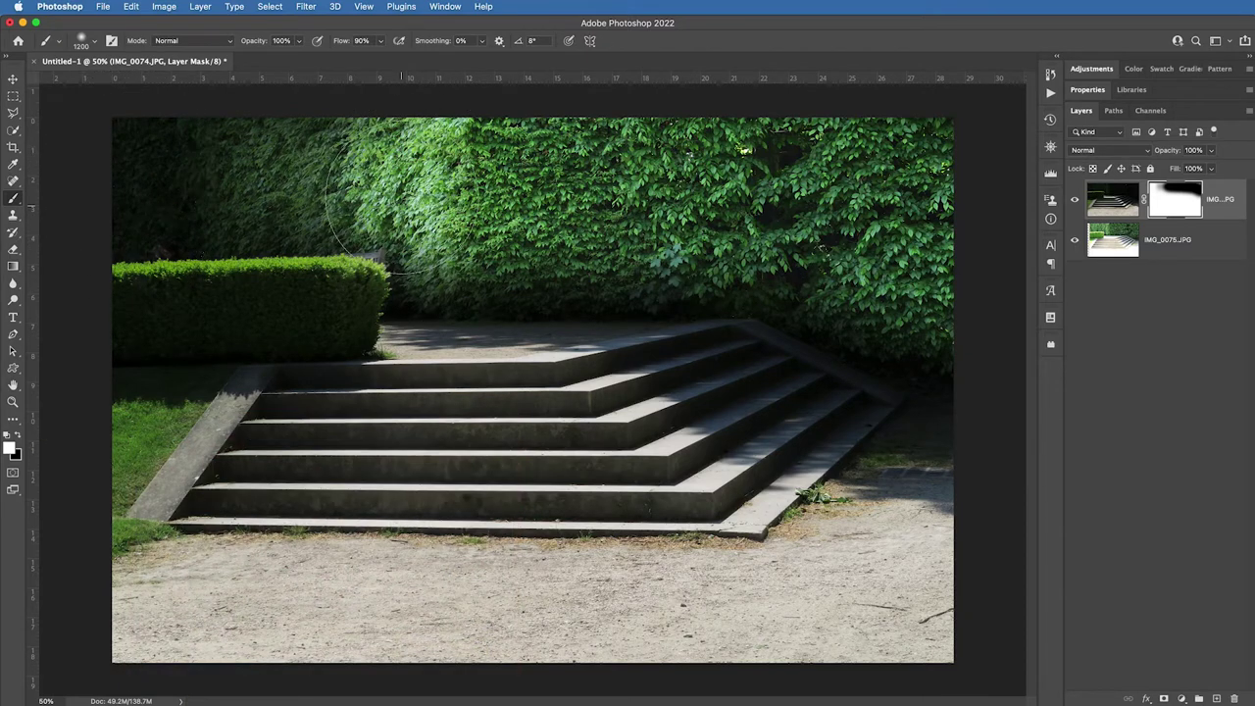
key("2")
mouse_move(397, 186)
left_mouse_down()
mouse_move(406, 148)
mouse_move(397, 253)
mouse_move(406, 281)
mouse_move(412, 271)
left_mouse_up()
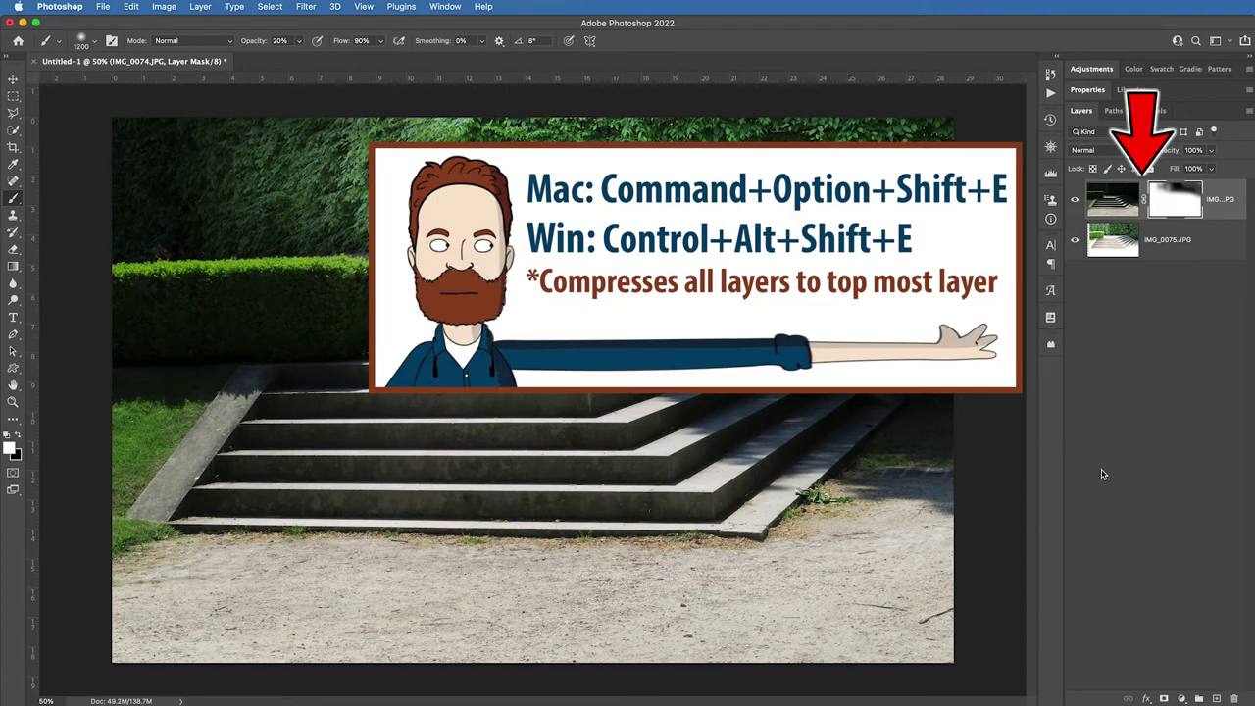
Stamp all visible layers into a new top layer and open it in the Camera Raw Filter.
key("super+alt+shift+e")
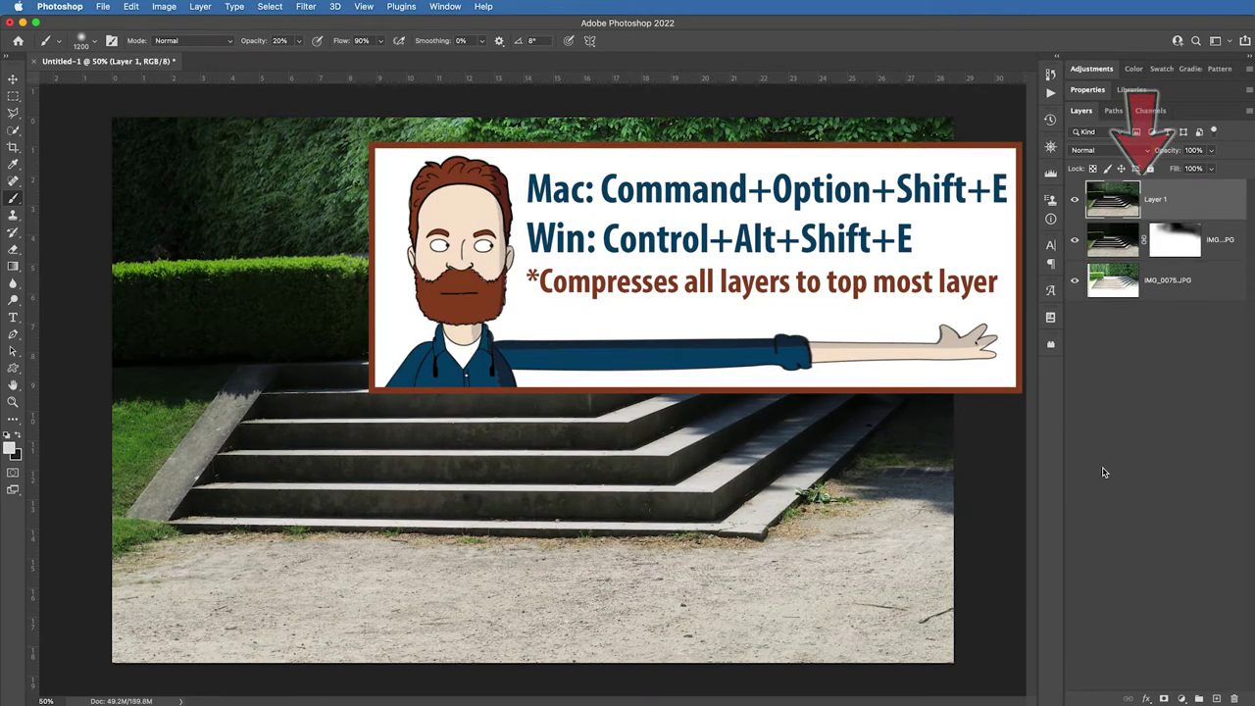
left_click(305, 7)
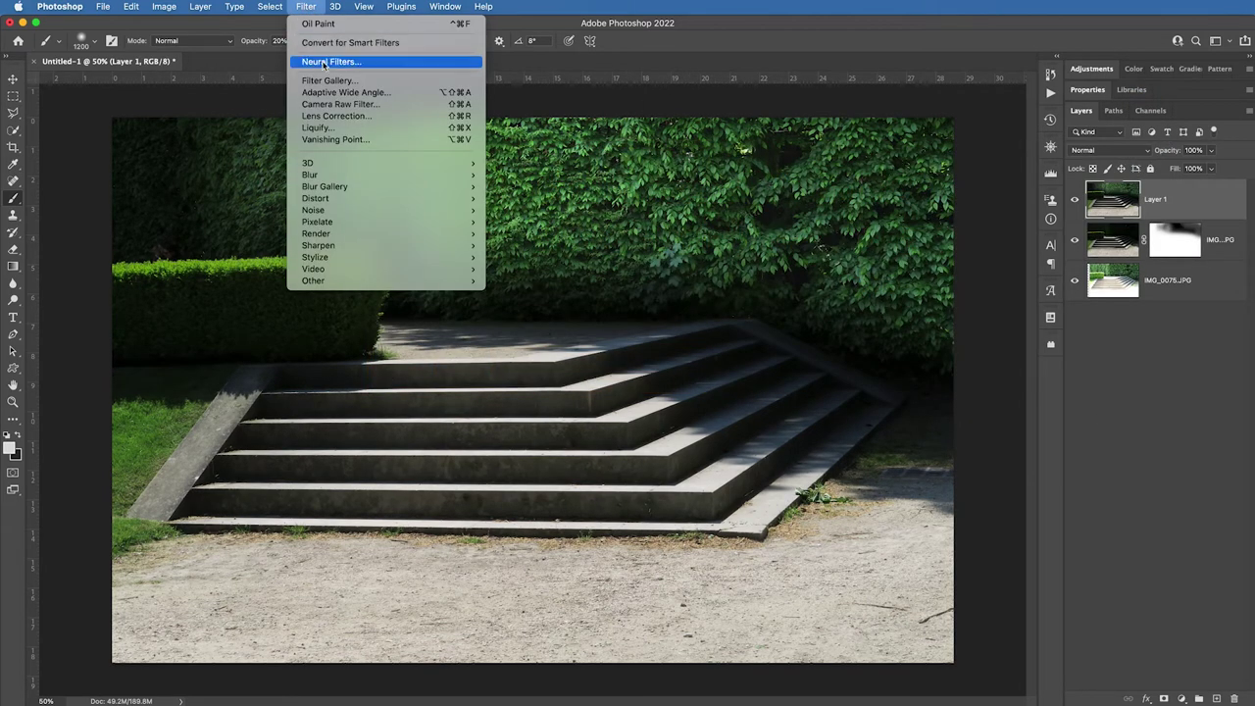
left_click(343, 104)
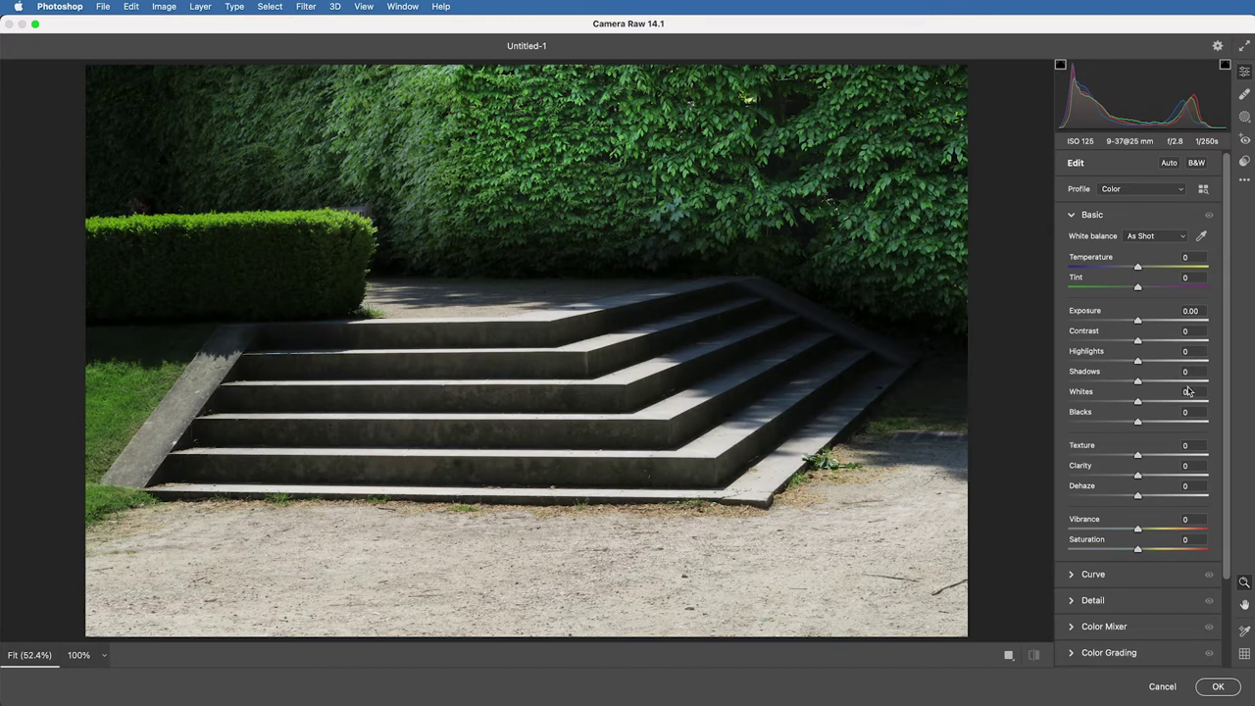
Set Highlights to -57, Shadows to +40, Clarity to +42, Dehaze to +41 and Blacks to +38.
left_click_drag(1137, 361, 1166, 383)
left_click_drag(1139, 475, 1166, 497)
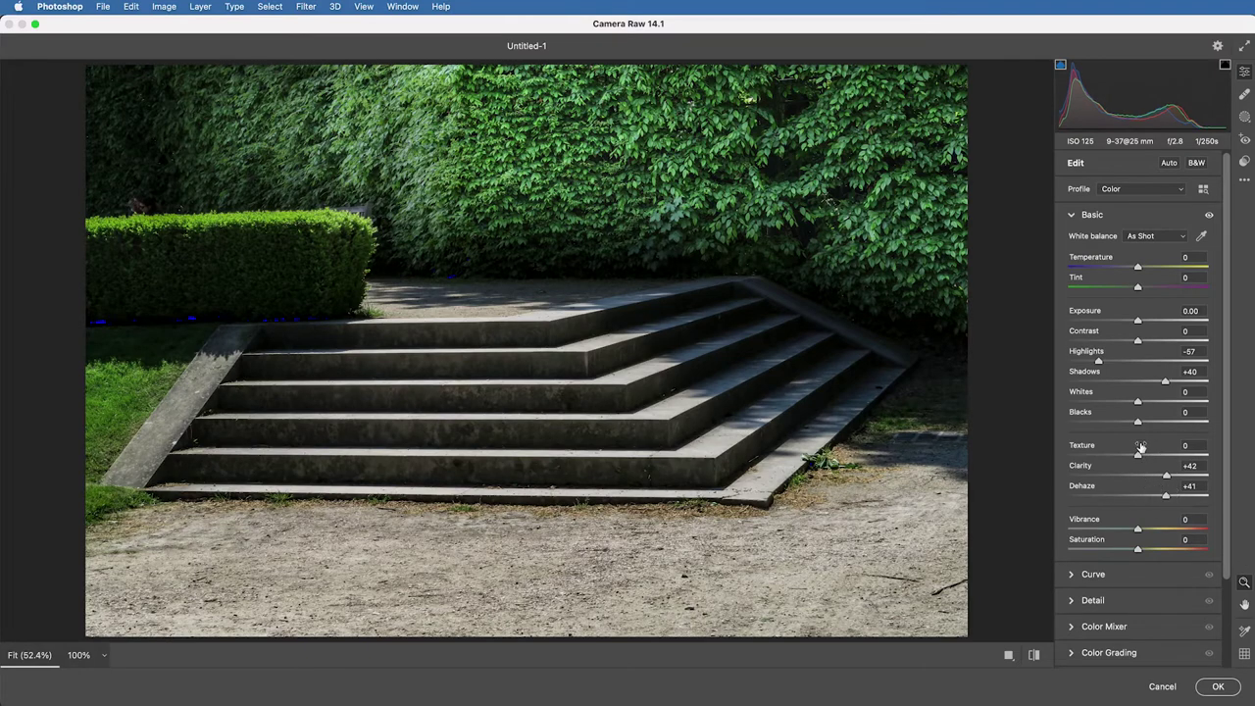
left_click_drag(1138, 422, 1164, 423)
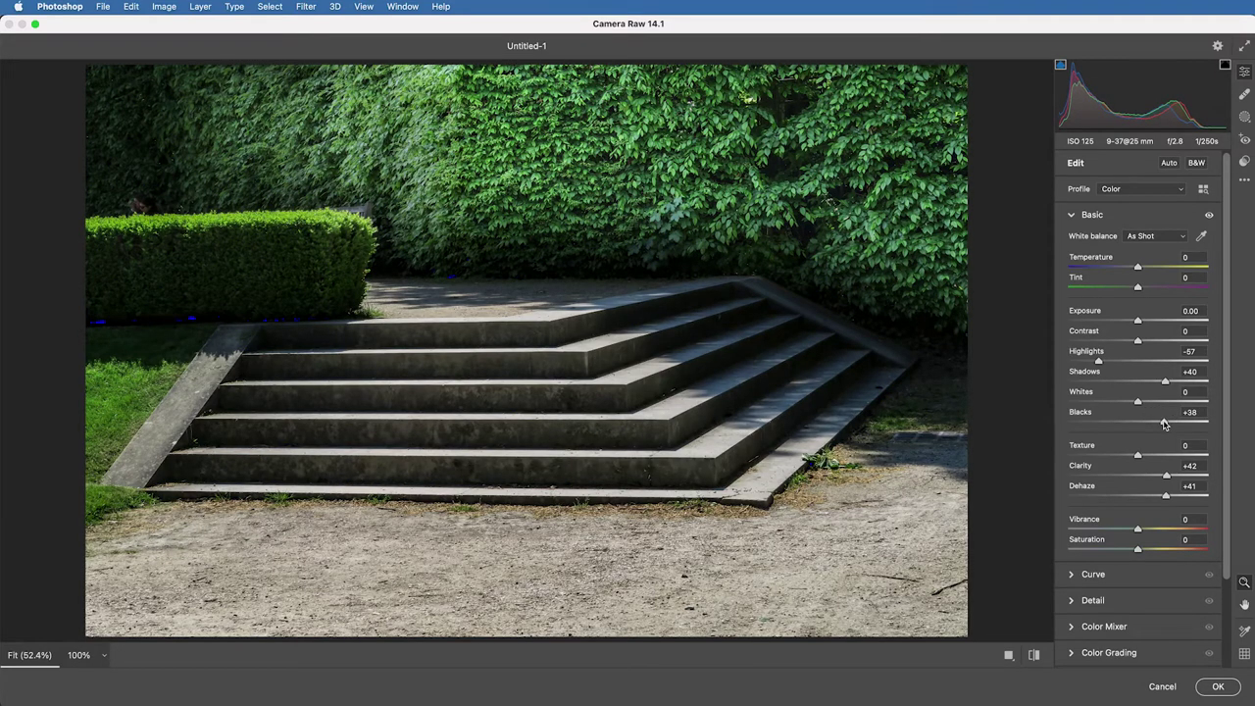
Darken the image edges with a negative Vignetting effect and raise the Vibrance.
left_click(1144, 601, "alt")
left_click(1117, 402)
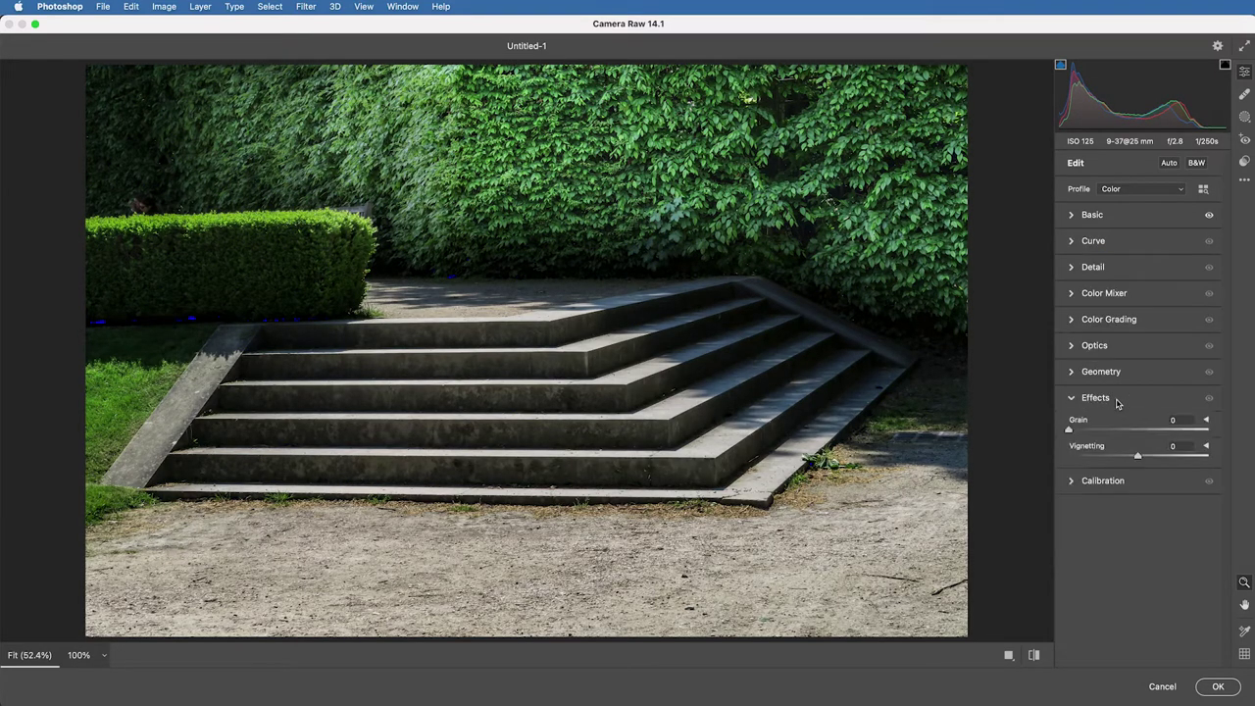
left_click_drag(1136, 459, 1115, 459)
left_click(1118, 216)
left_click_drag(1138, 530, 1169, 534)
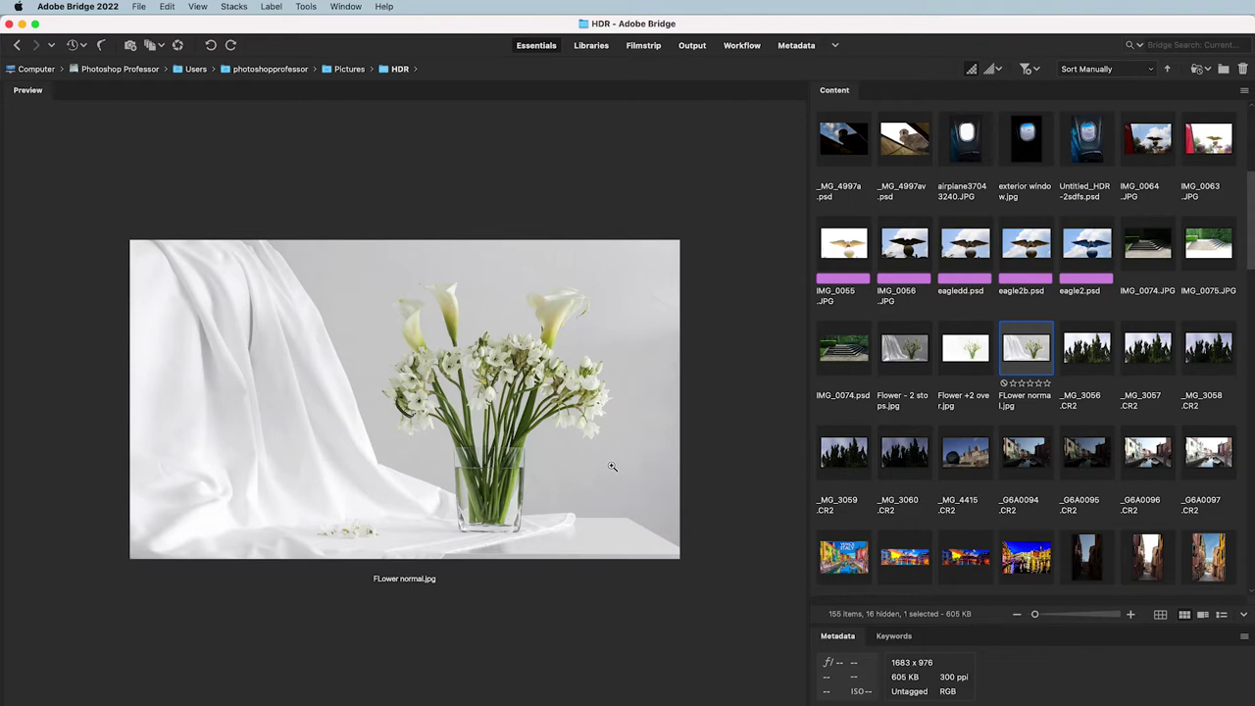
In Bridge, compare Flower - 2 stops.jpg, Flower +2 over.jpg and FLower normal.jpg side by side, and preview FLower normal.jpg alone.
key("shift+Left")
key("shift+Left")
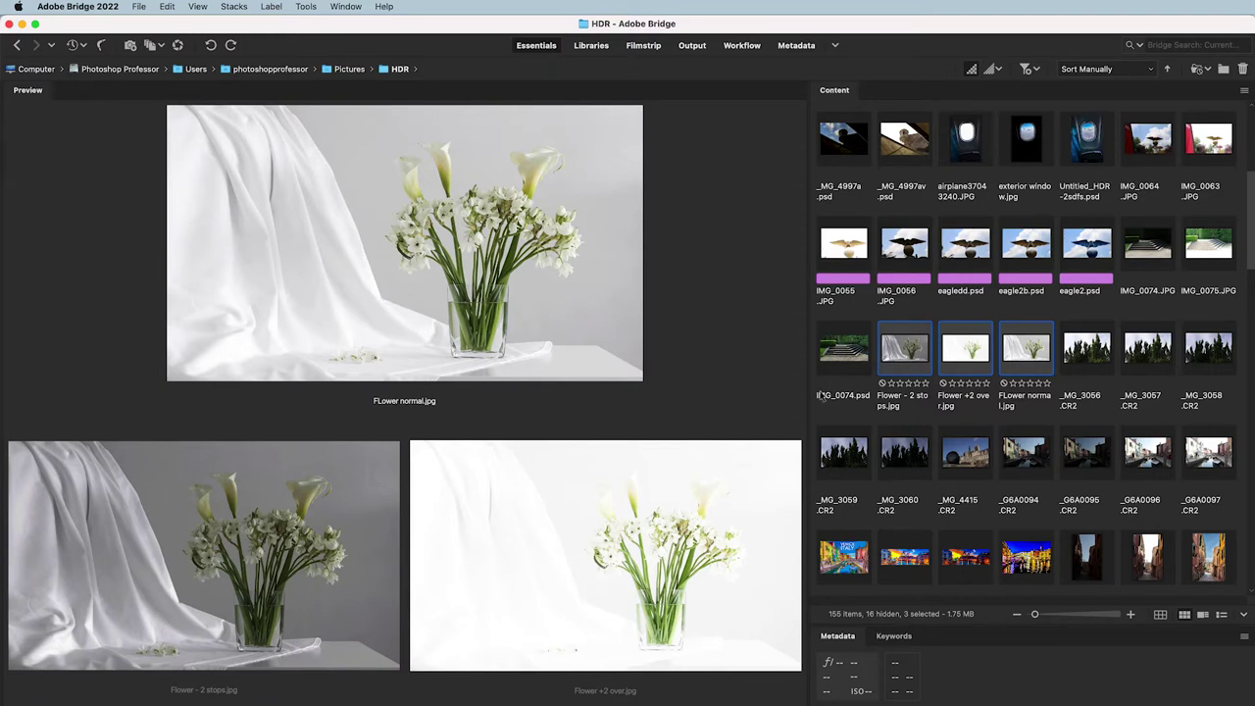
left_click(1029, 363)
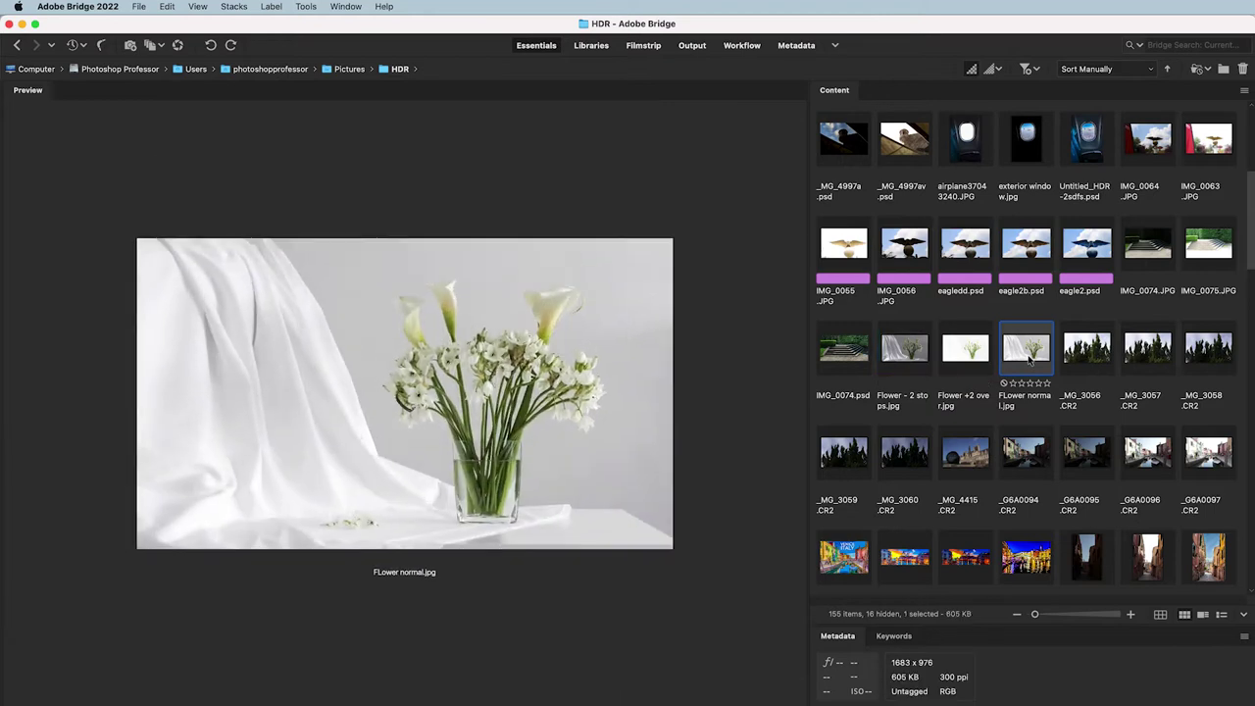
Open FLower normal.jpg in Camera Raw and set Highlights to -31 and Blacks to -78.
right_click(1029, 361)
left_click(1074, 395)
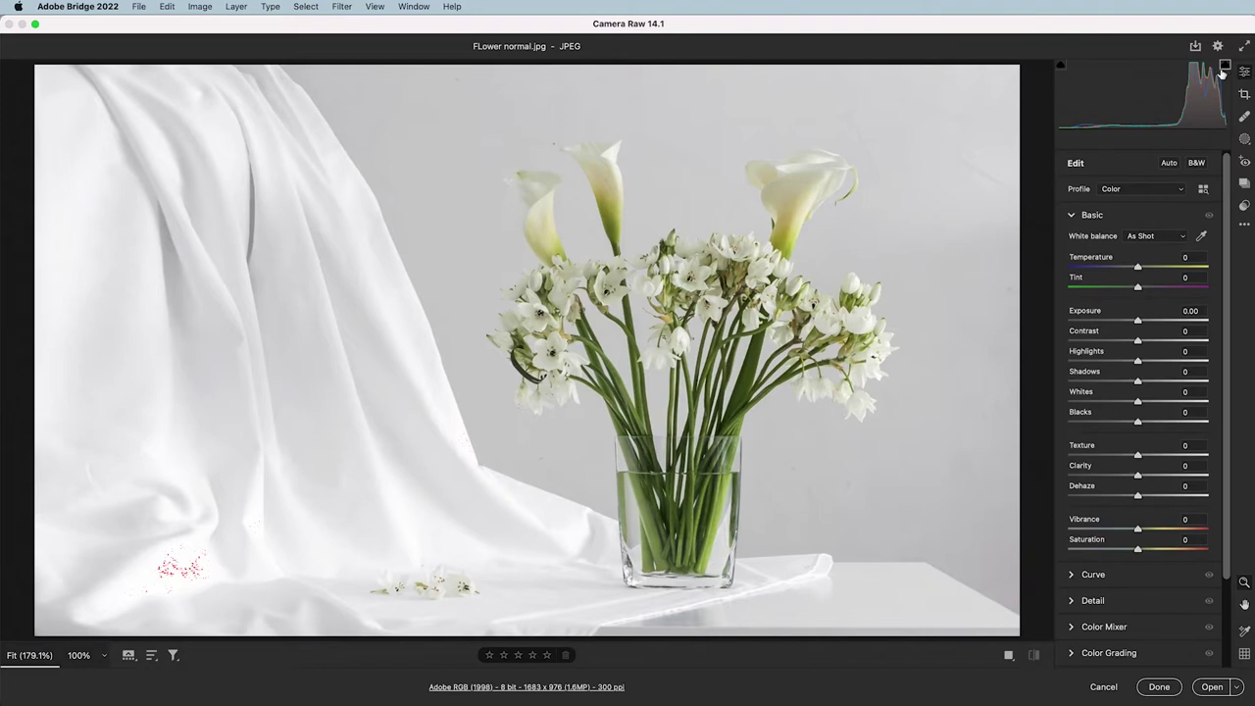
mouse_move(1140, 323)
left_mouse_down()
mouse_move(1156, 325)
mouse_move(1138, 326)
left_mouse_up()
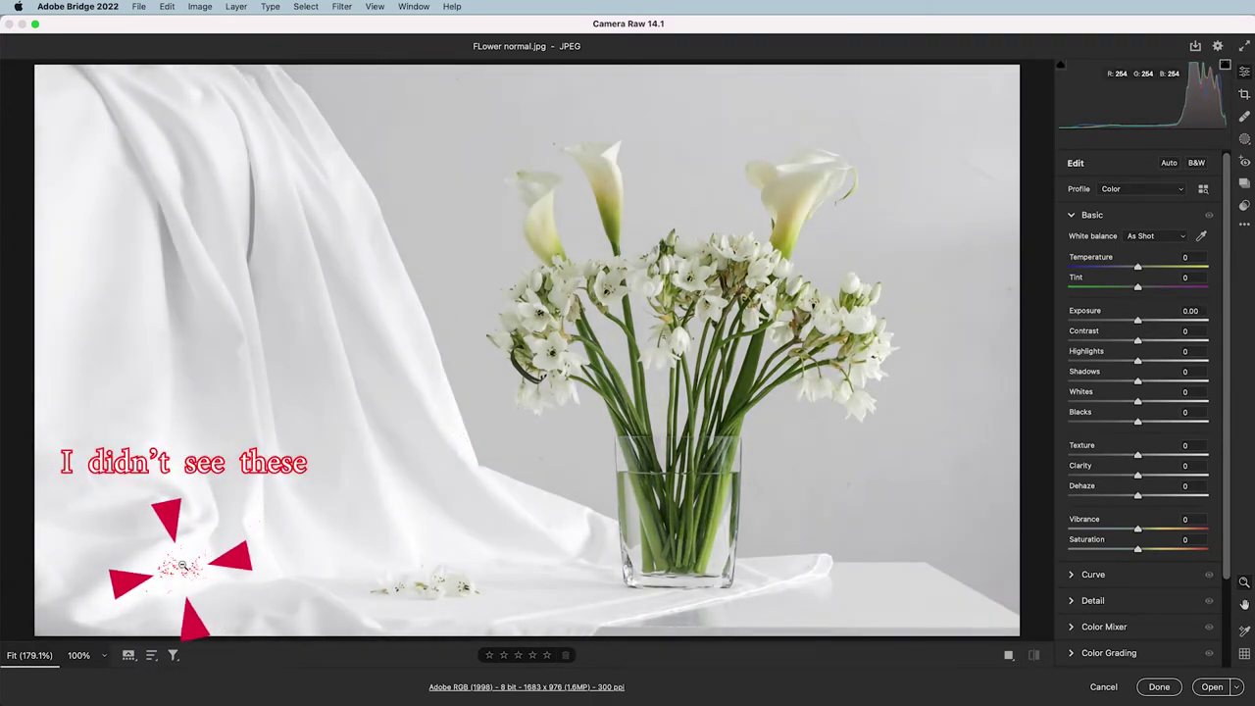
left_click_drag(1138, 362, 1118, 366)
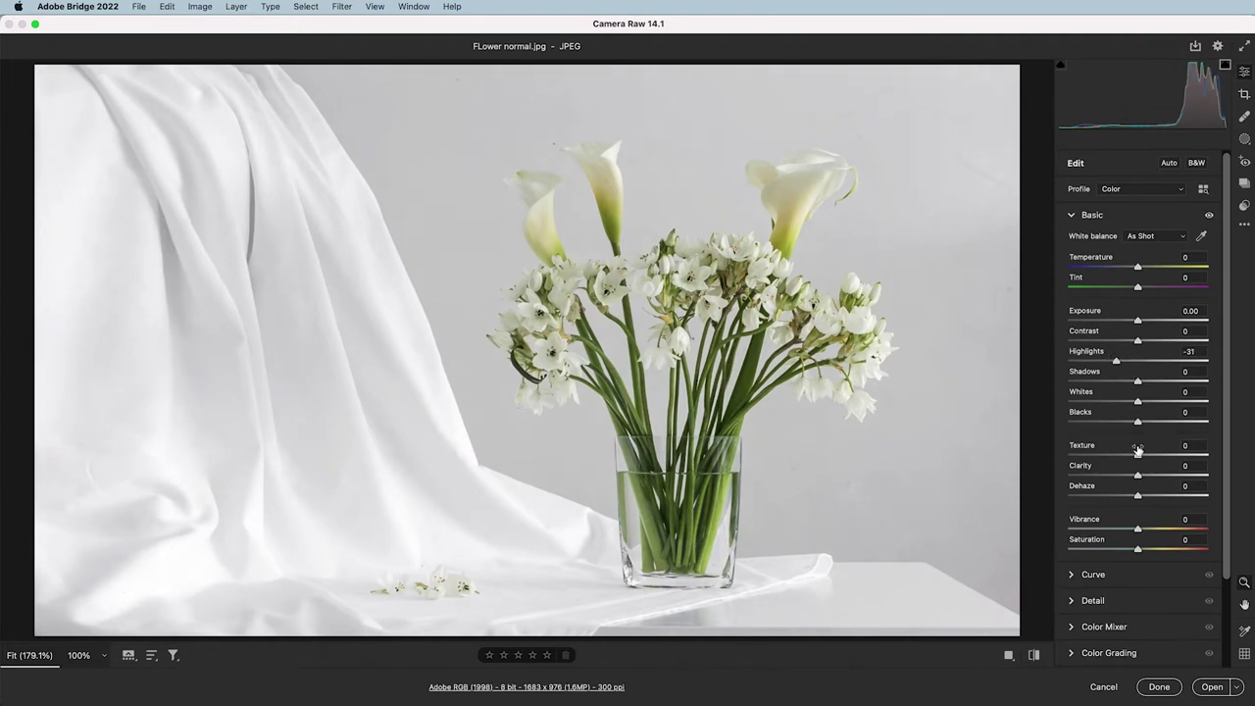
left_click_drag(1138, 422, 1083, 422)
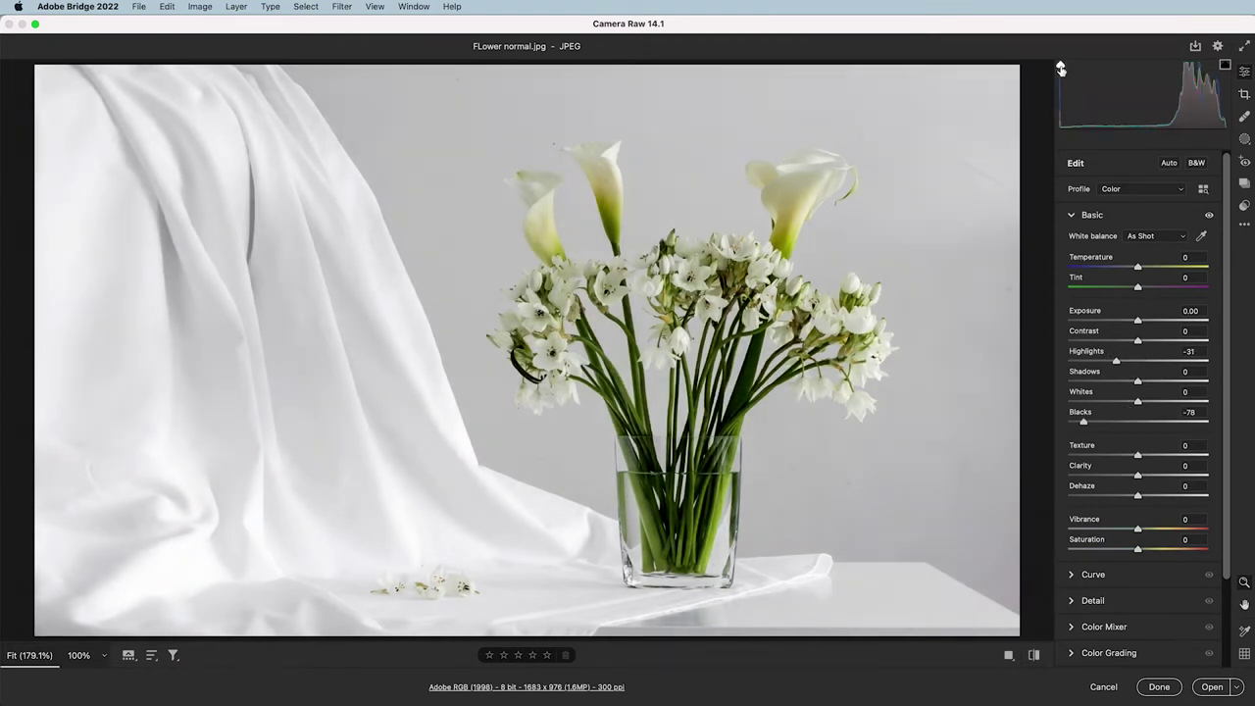
Turn on the shadow clipping warning, set Blacks to -32, and discard the Camera Raw edits.
left_click(1060, 66)
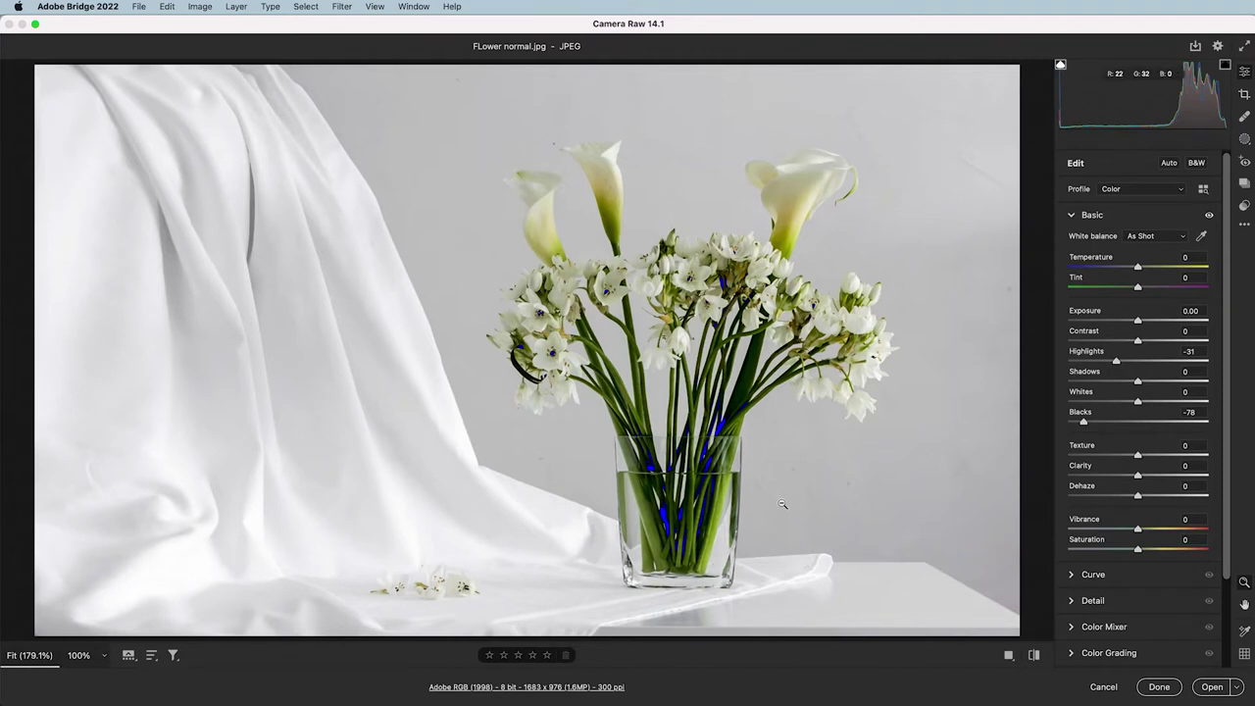
left_click_drag(1085, 423, 1115, 423)
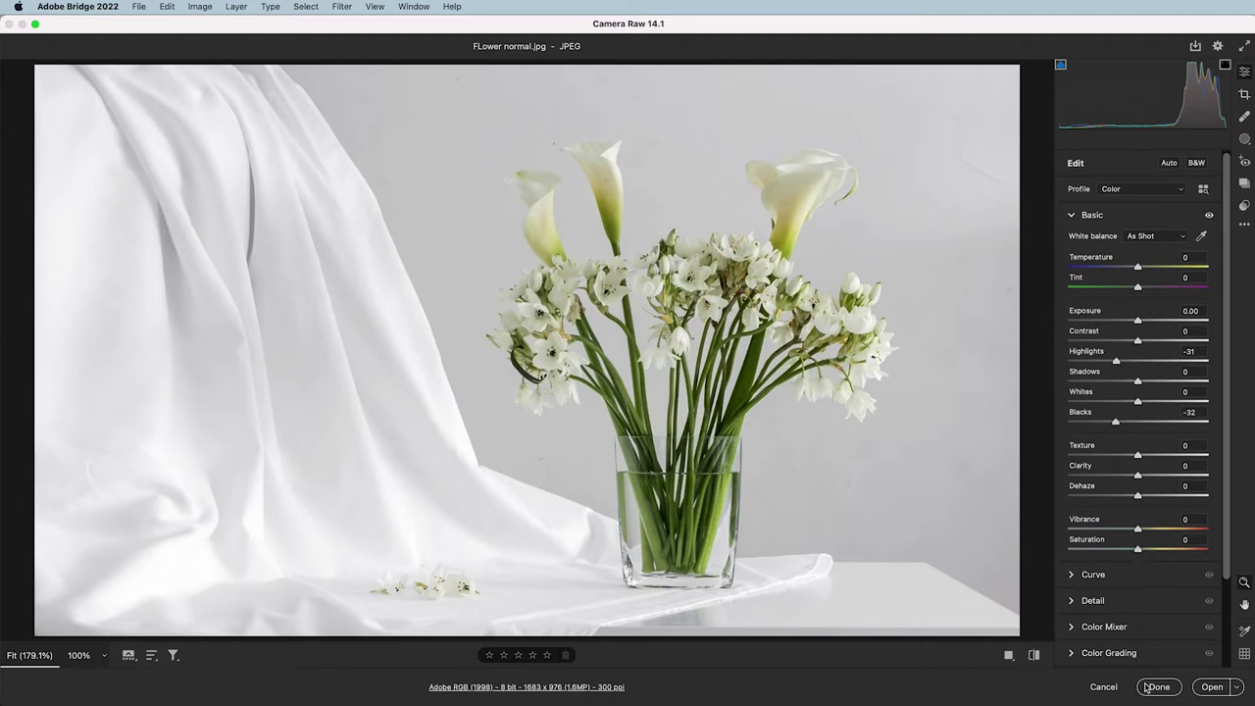
left_click(1106, 689)
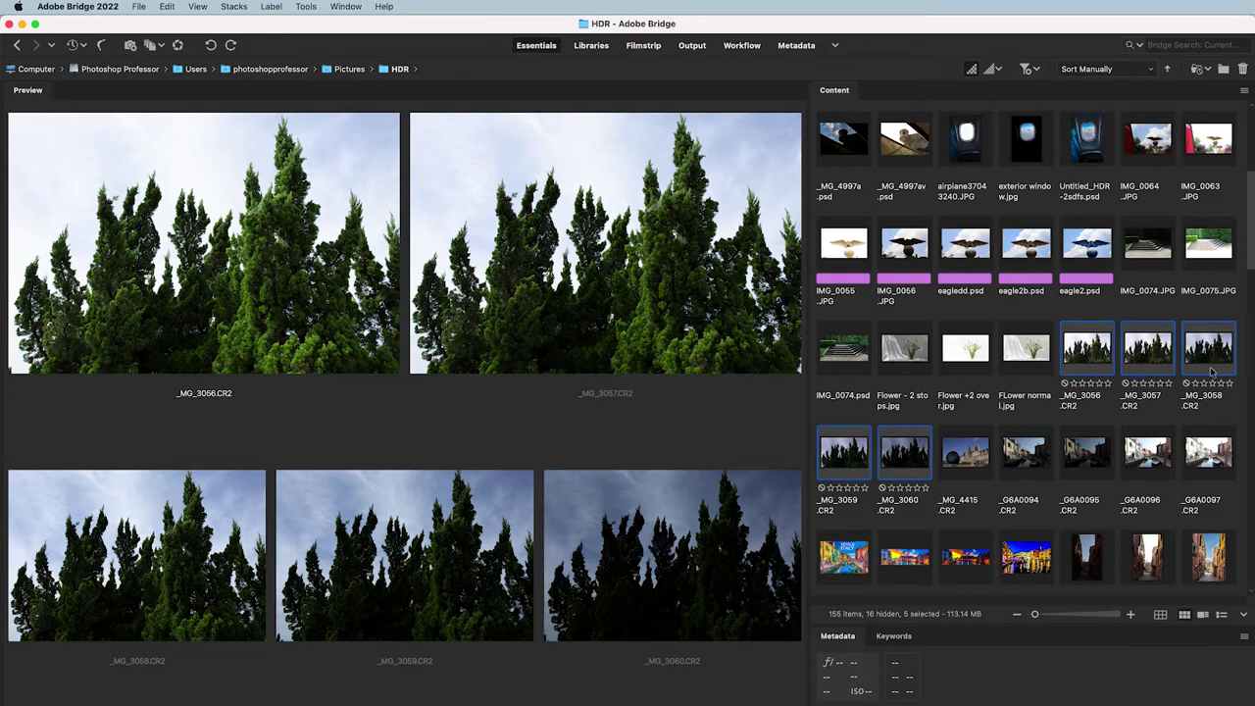
Open _MG_3057.CR2 in Camera Raw, try Highlights -19, Shadows +40, Blacks +100, Clarity +18 and Dehaze +75, and discard the edits.
left_click(1149, 351)
double_click(1163, 359)
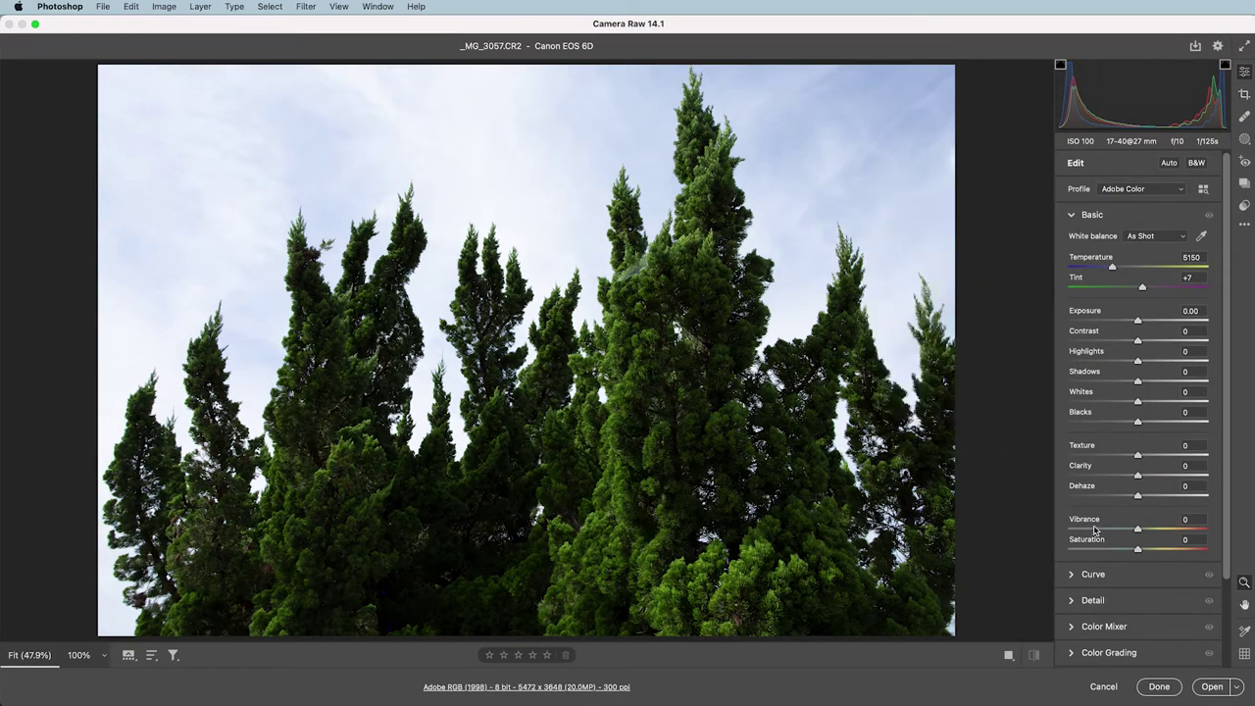
left_click_drag(1140, 498, 1193, 501)
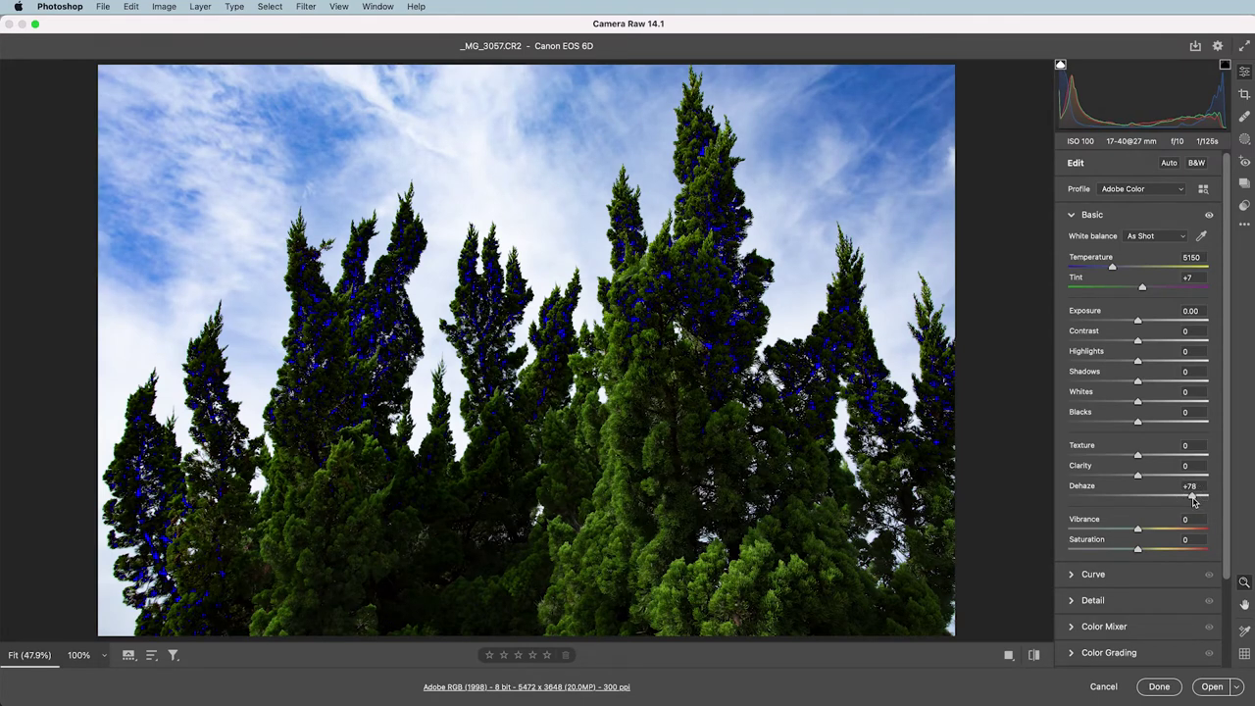
left_click_drag(1138, 422, 1221, 433)
left_click_drag(1138, 381, 1168, 389)
left_click_drag(1138, 476, 1152, 478)
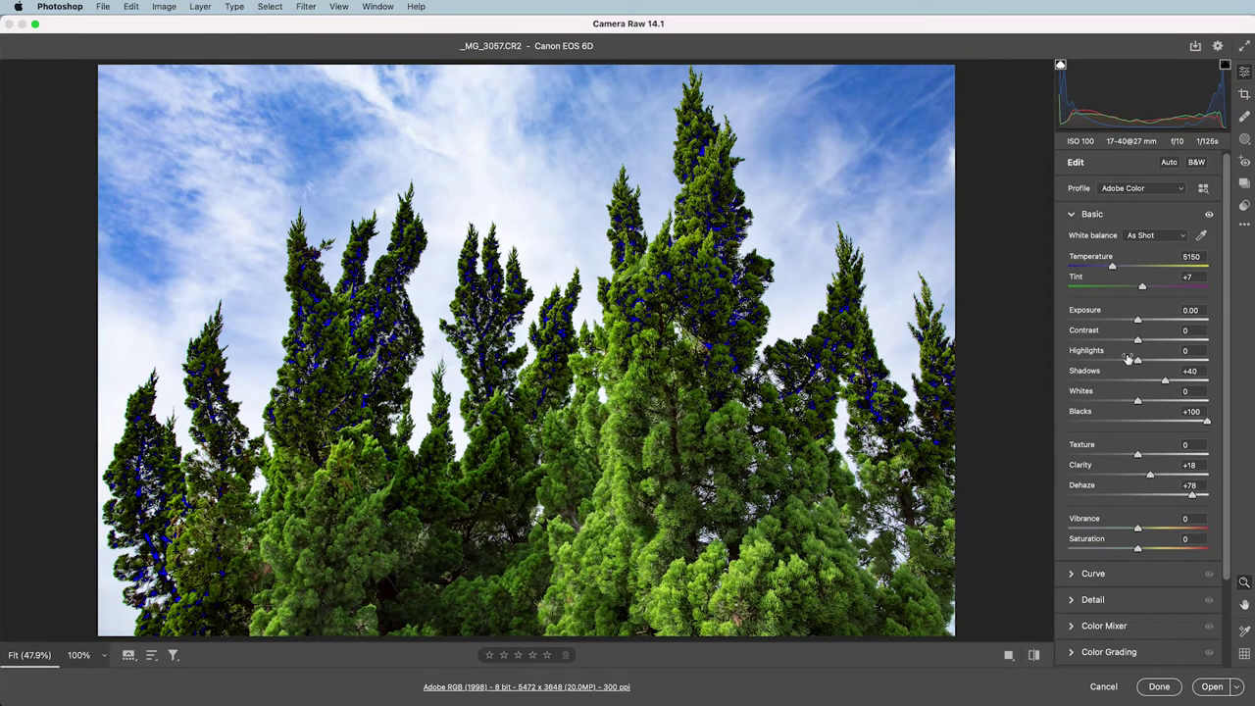
left_click_drag(1138, 360, 1124, 363)
mouse_move(1192, 494)
left_mouse_down()
mouse_move(1214, 500)
mouse_move(1190, 503)
left_mouse_up()
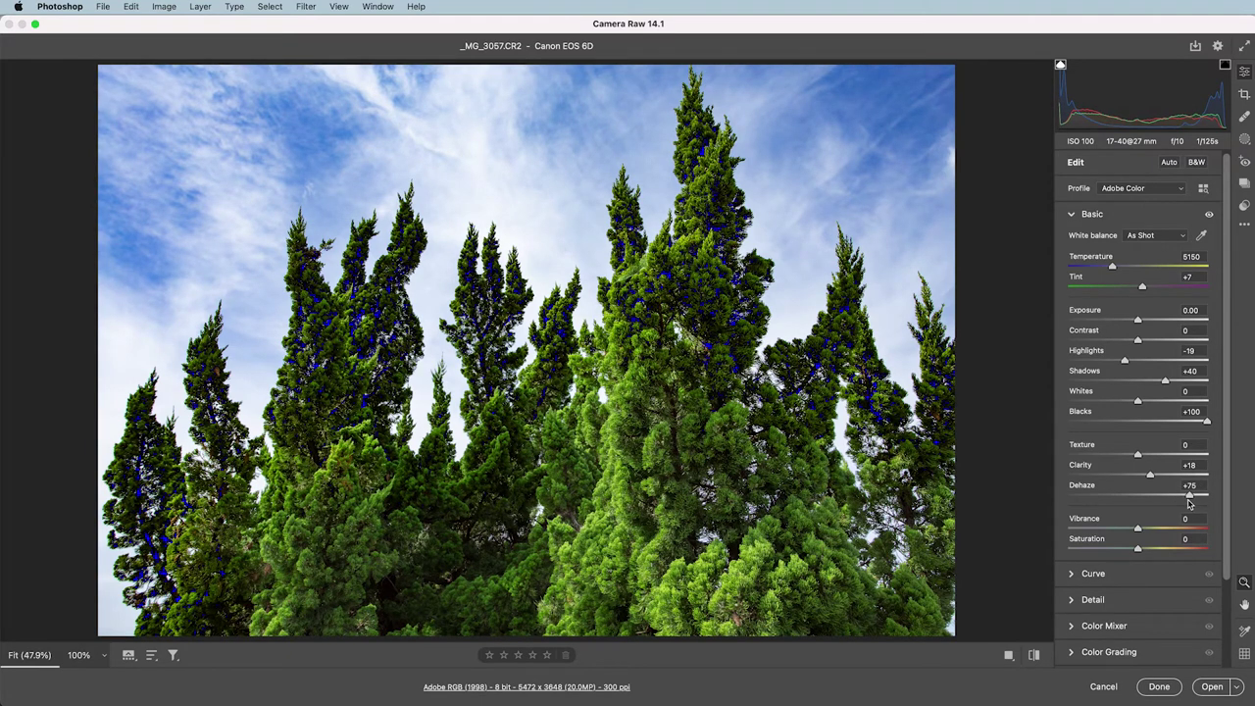
left_click(1103, 687)
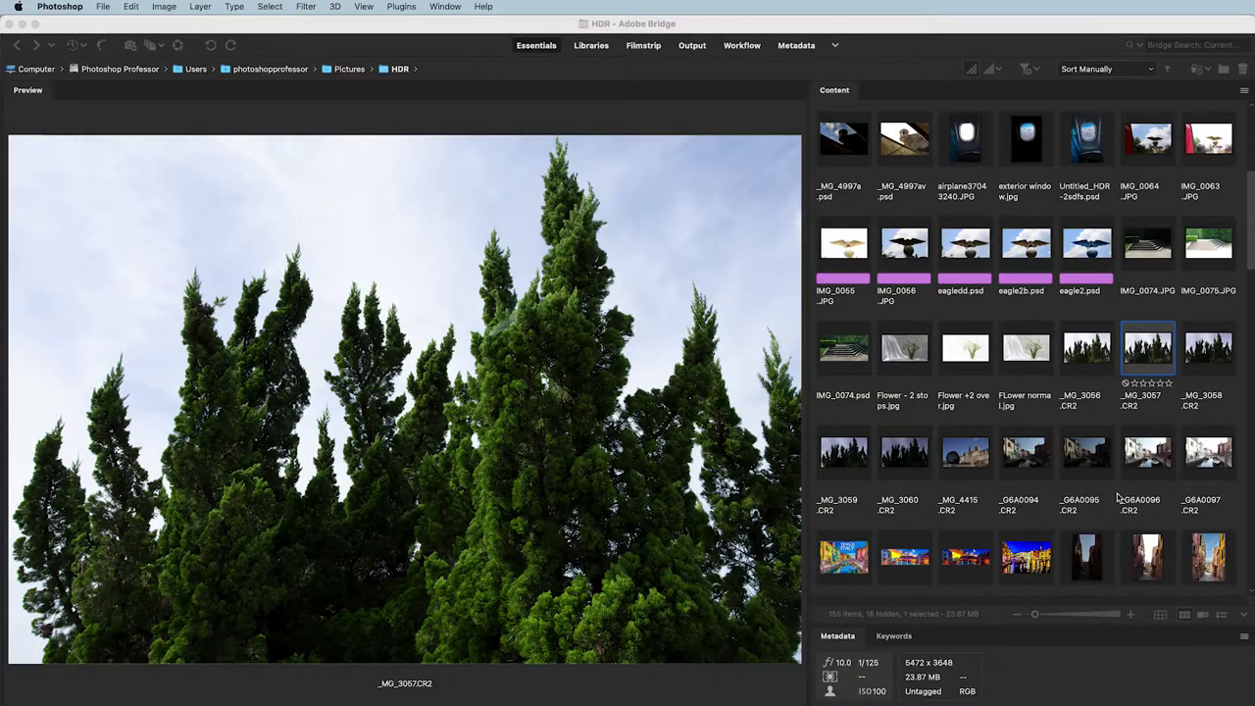
Open _MG_3058.CR2 in Camera Raw, try Shadows +91 and Dehaze +75, and discard the edits.
left_click(1212, 348)
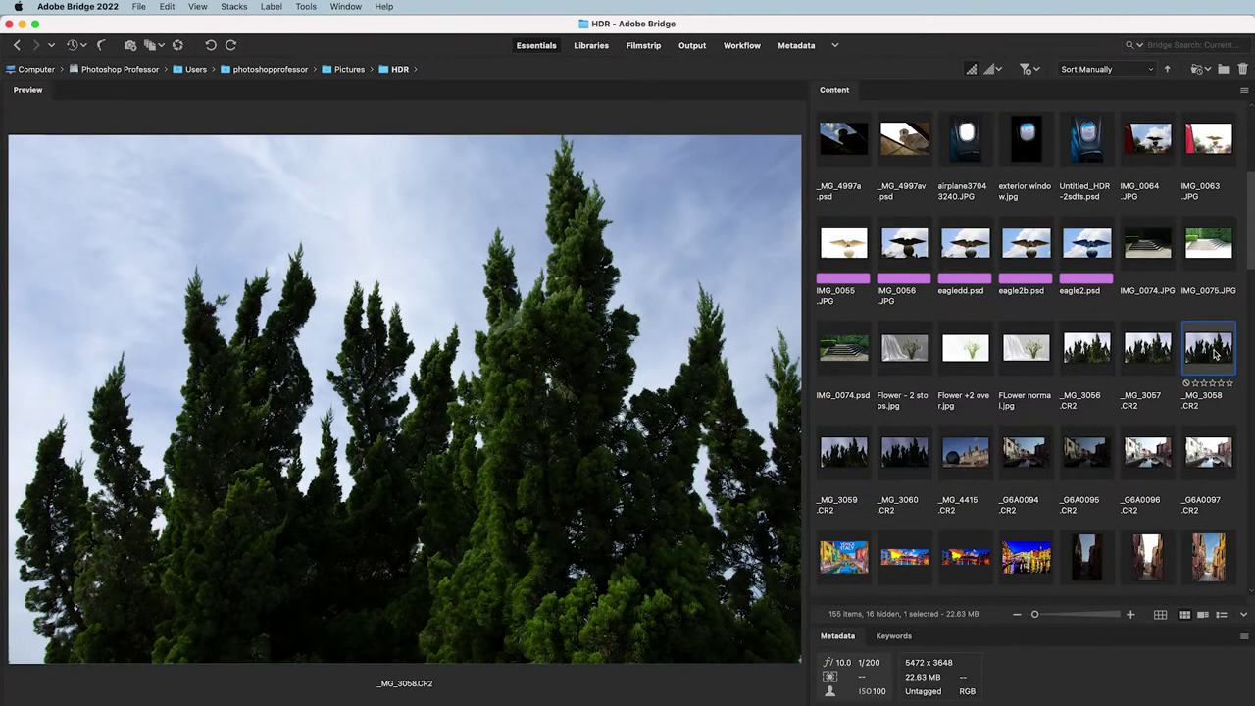
double_click(1216, 355)
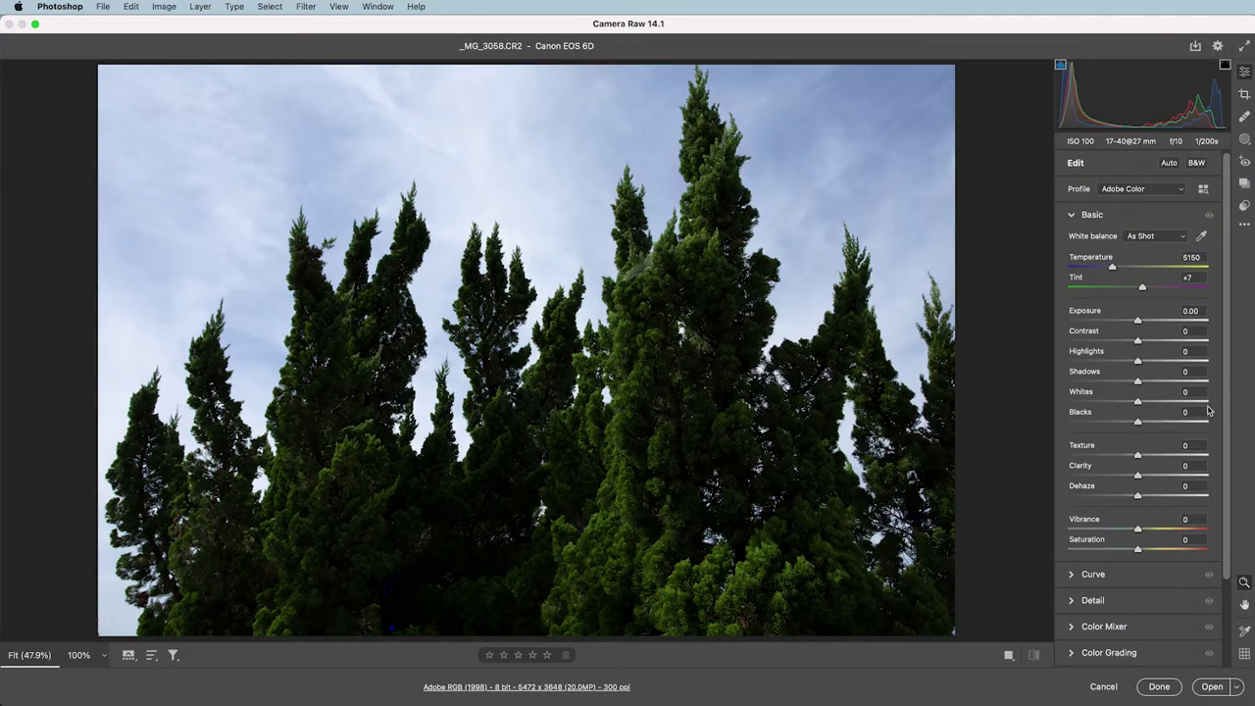
left_click_drag(1137, 381, 1203, 385)
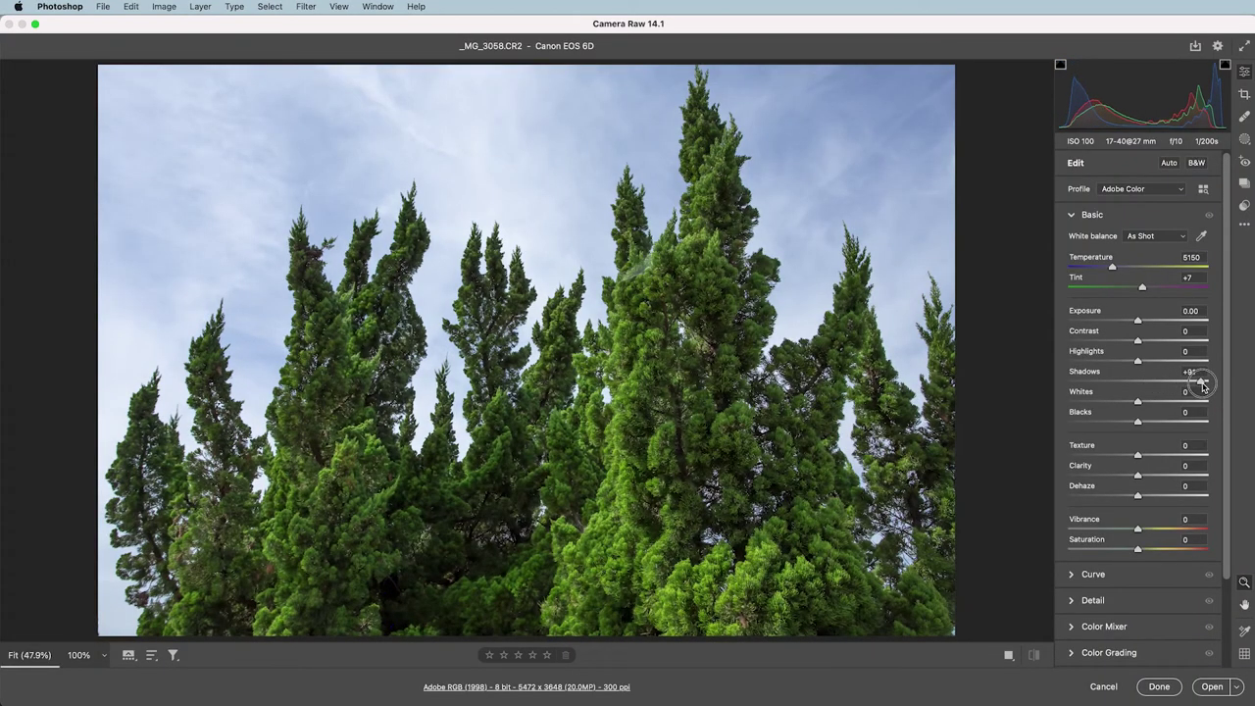
left_click_drag(1140, 499, 1192, 502)
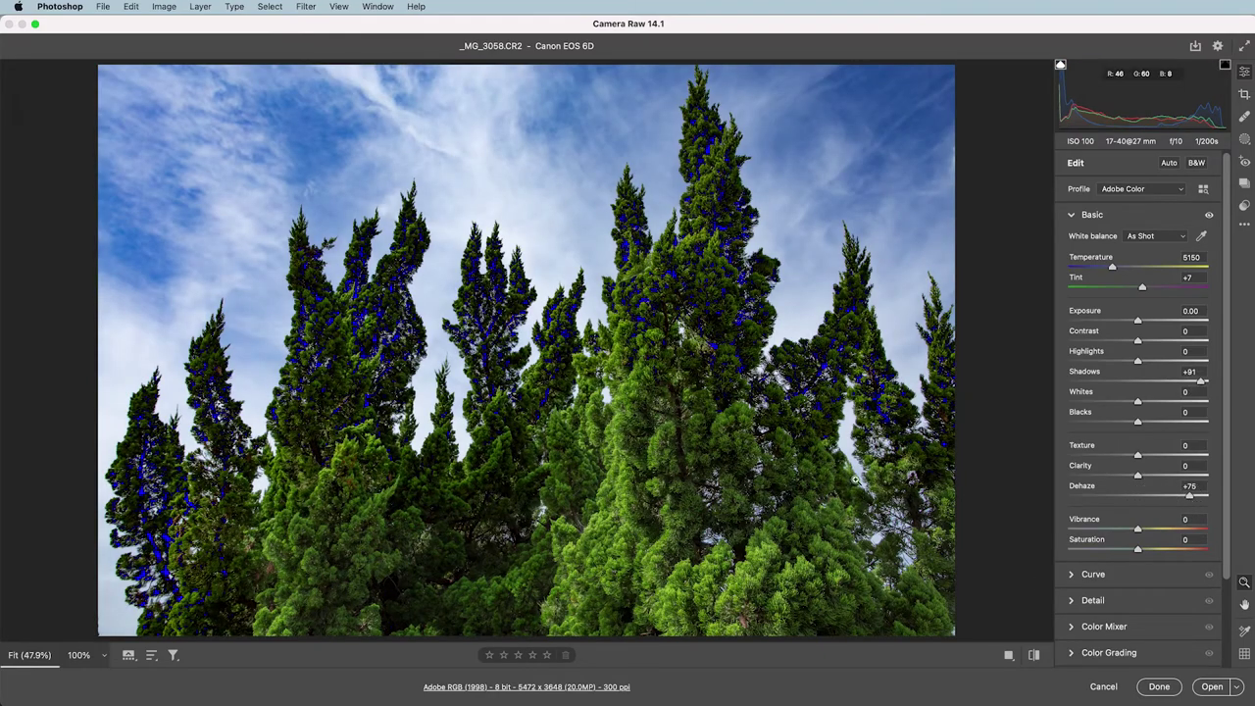
key("Escape")
Open _MG_3059.CR2 in Camera Raw, try Shadows +100, Dehaze +44, Vibrance +47 and Exposure +0.40, and discard the edits.
left_click(858, 468)
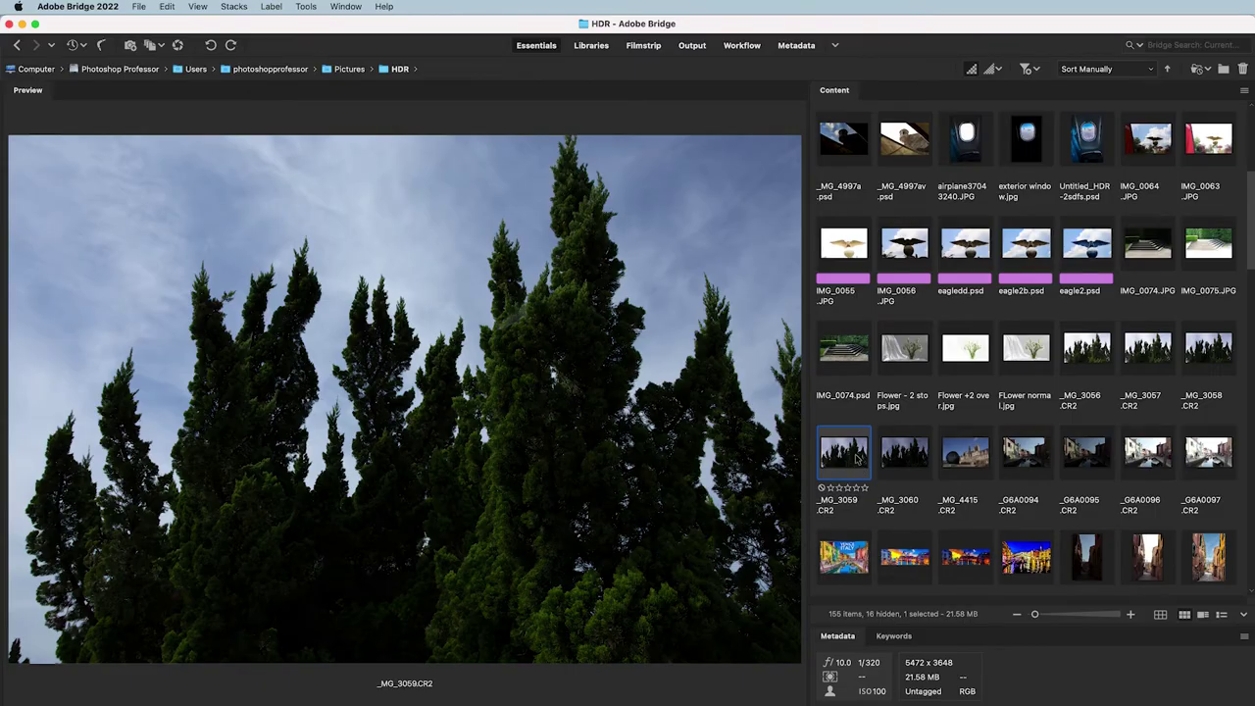
double_click(856, 458)
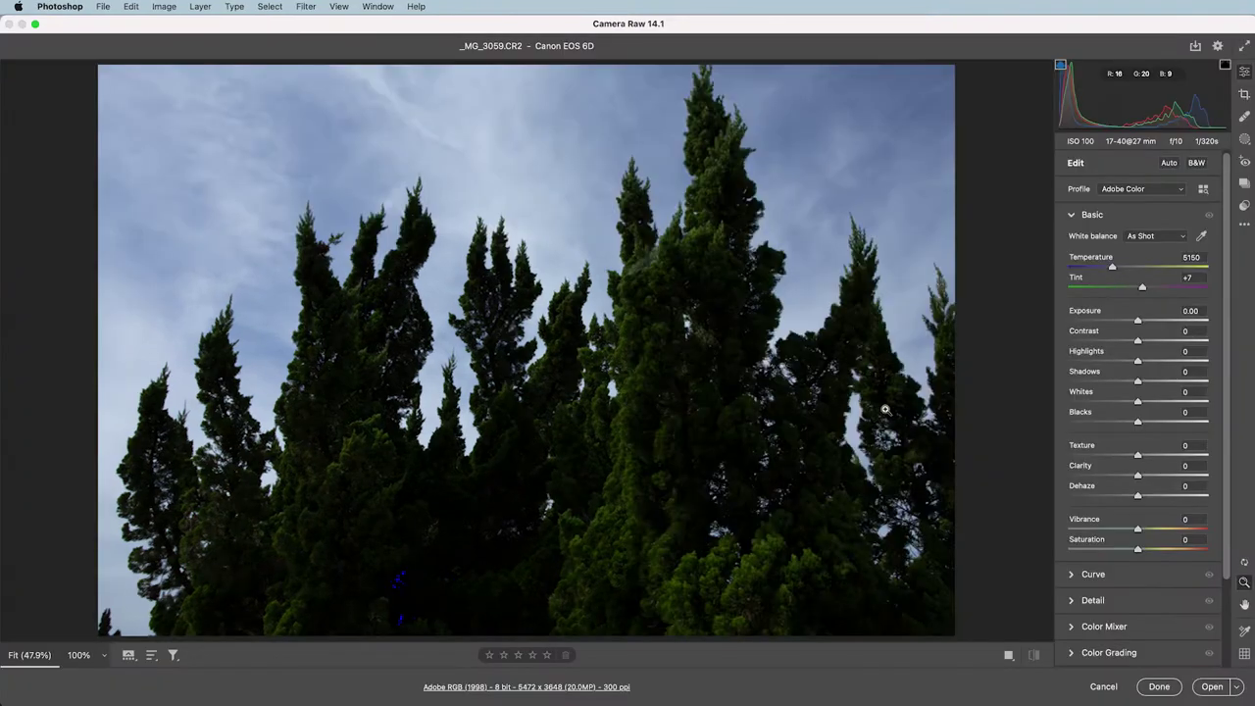
left_click_drag(1137, 381, 1234, 384)
left_click(491, 423)
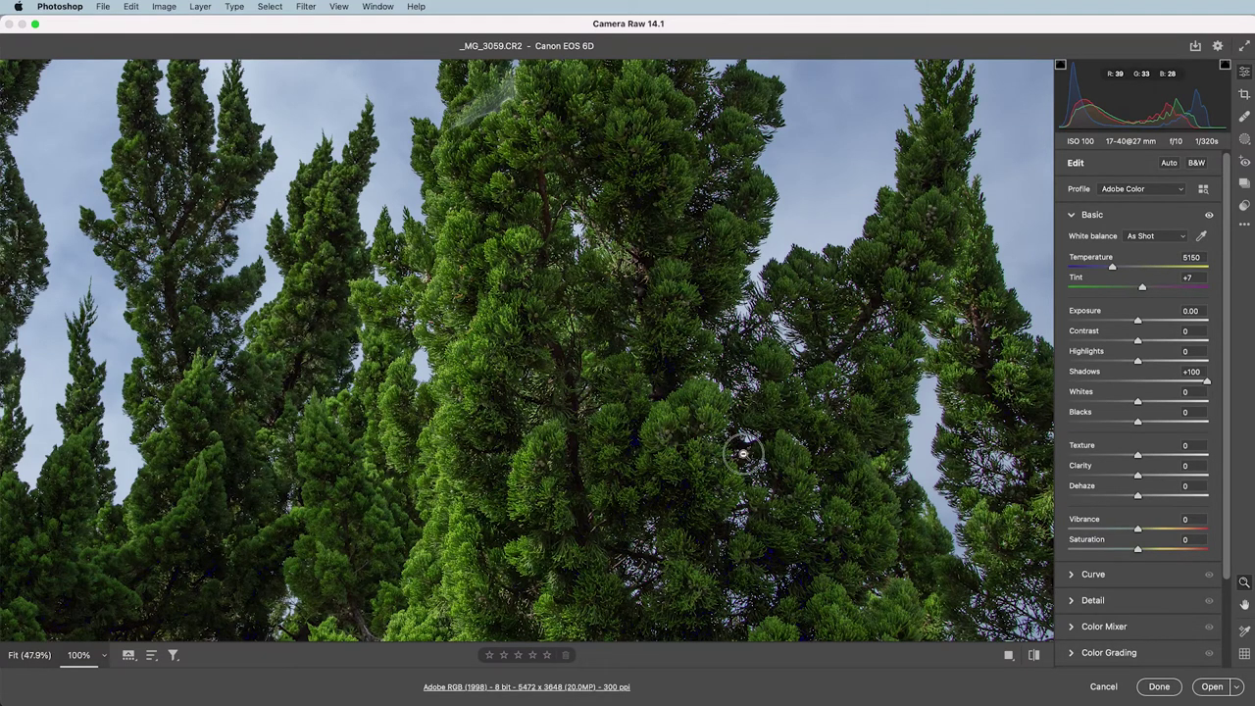
left_click(742, 448)
left_click_drag(1137, 495, 1170, 530)
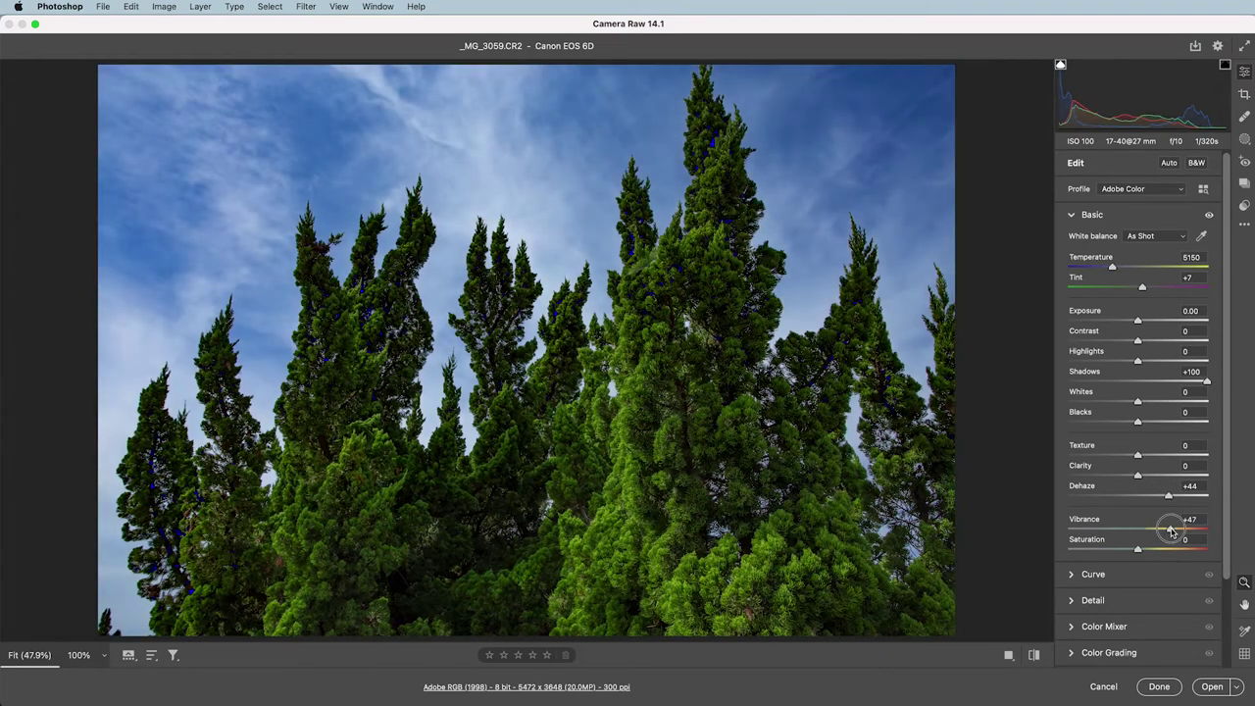
left_click_drag(1137, 320, 1143, 321)
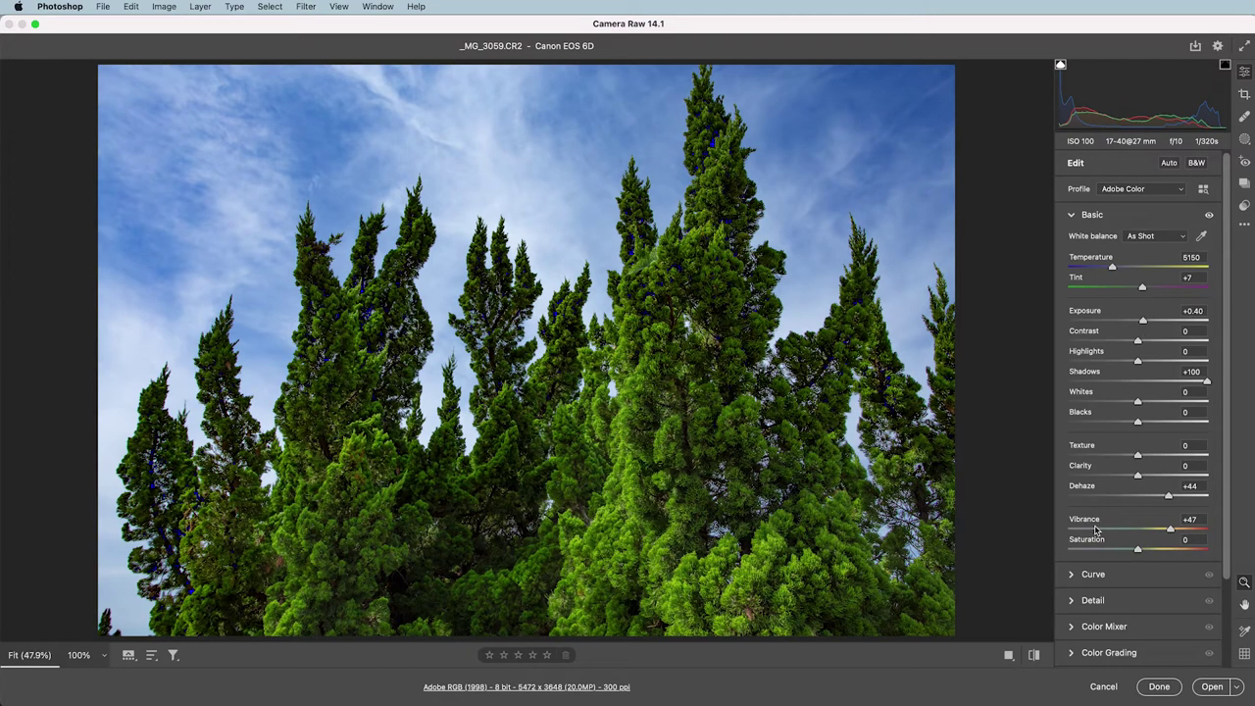
left_click(1103, 687)
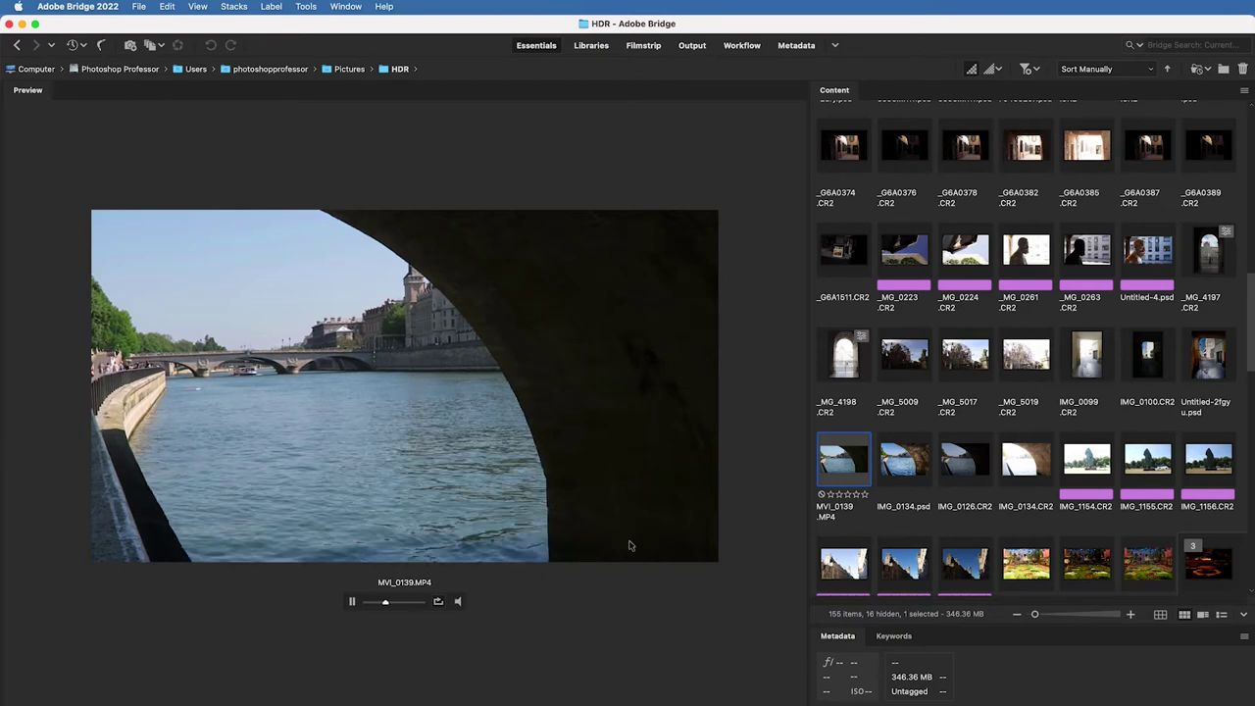
Select IMG_0126.CR2 and IMG_0134.CR2 in Bridge and open both in Camera Raw.
left_click(965, 459)
left_click(1026, 459, "super")
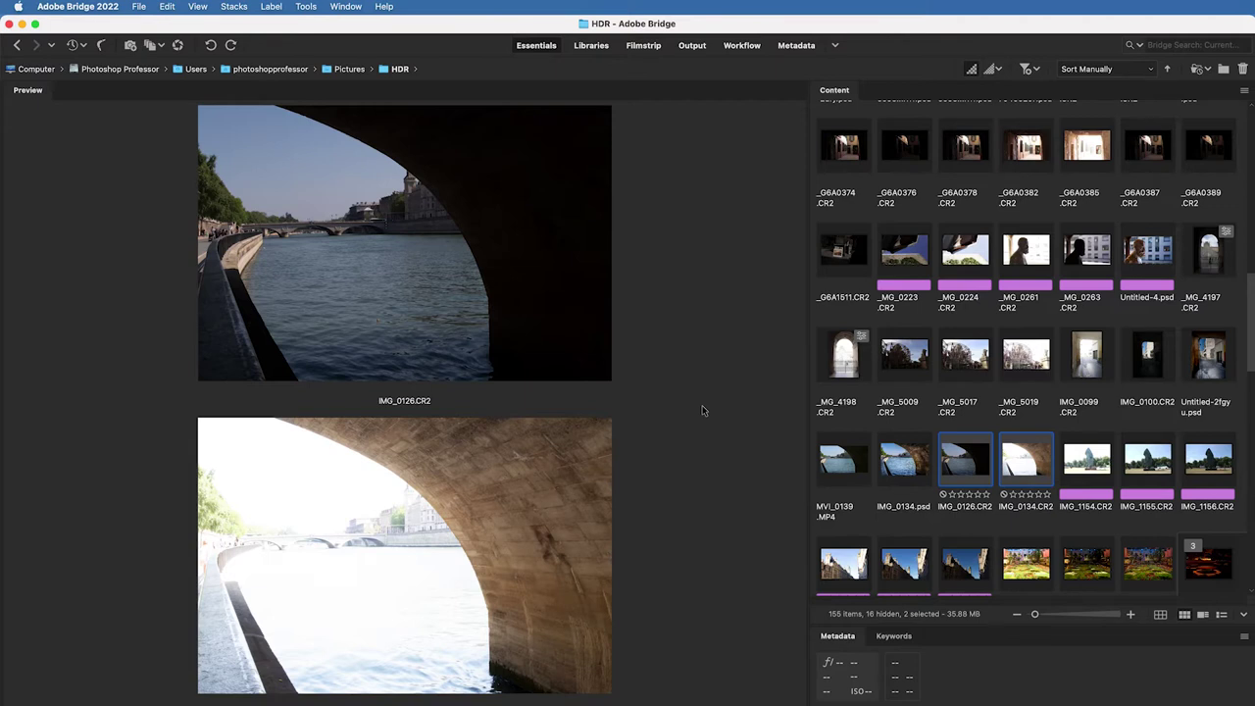
right_click(971, 463)
left_click(1001, 480)
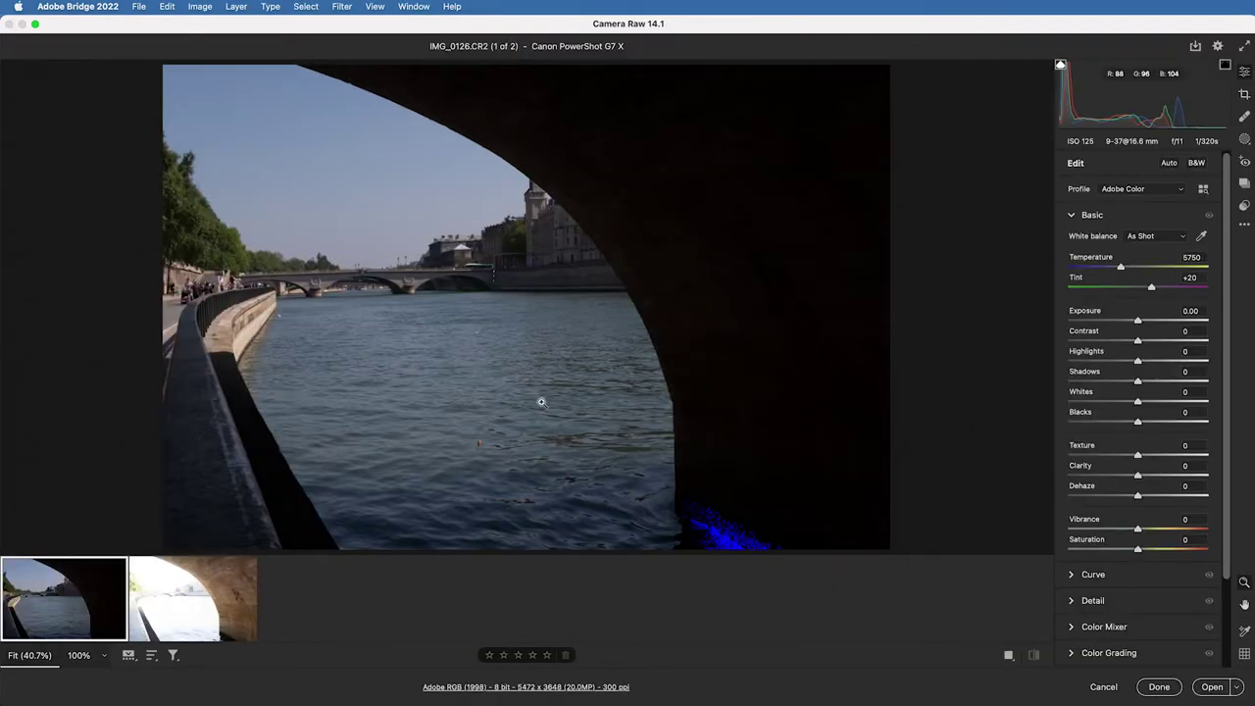
For IMG_0126.CR2, set Exposure to +1.25, Clarity to +29, Dehaze to +46, Vibrance to +35 and Saturation to -5.
left_click_drag(1137, 475, 1158, 475)
left_click_drag(1137, 548, 1179, 551)
left_click_drag(1138, 496, 1170, 495)
left_click_drag(1138, 322, 1156, 321)
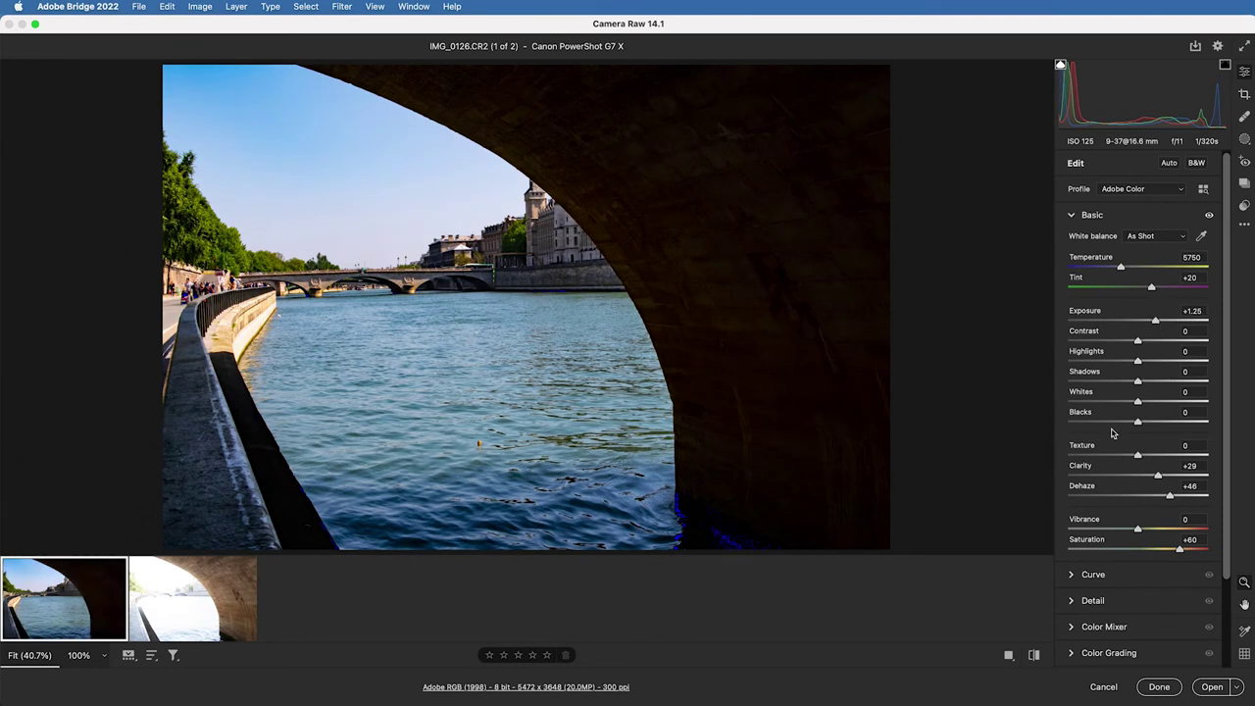
left_click_drag(1179, 552, 1134, 550)
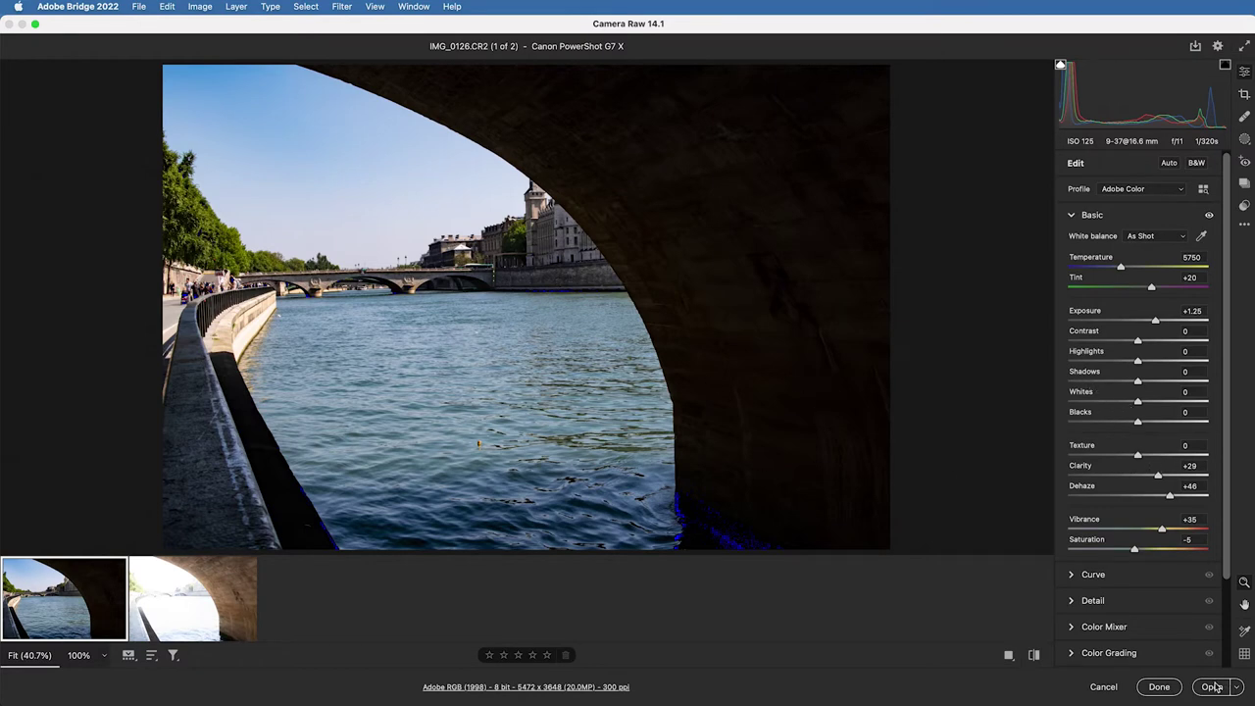
For IMG_0134.CR2, set Clarity to +92, Highlights to -100, Dehaze to +32 and Exposure to -0.20, raise Shadows, and apply the edits to both files.
left_click(240, 584)
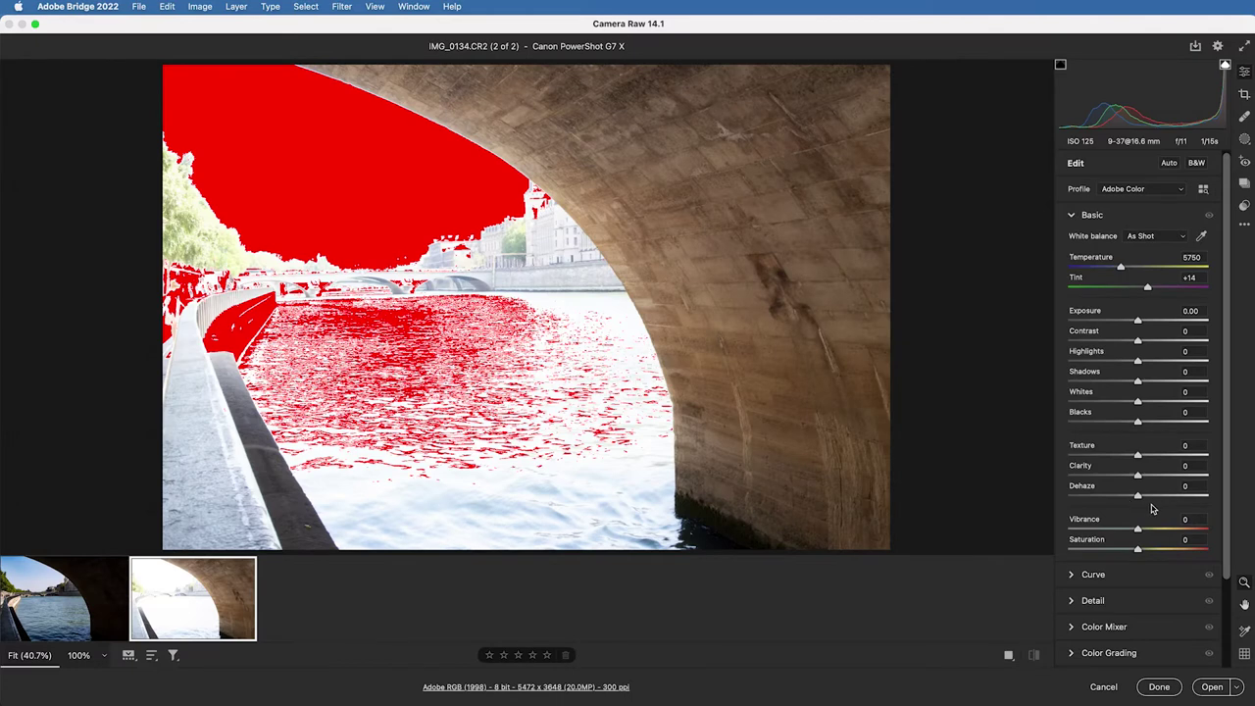
left_click_drag(1138, 476, 1201, 476)
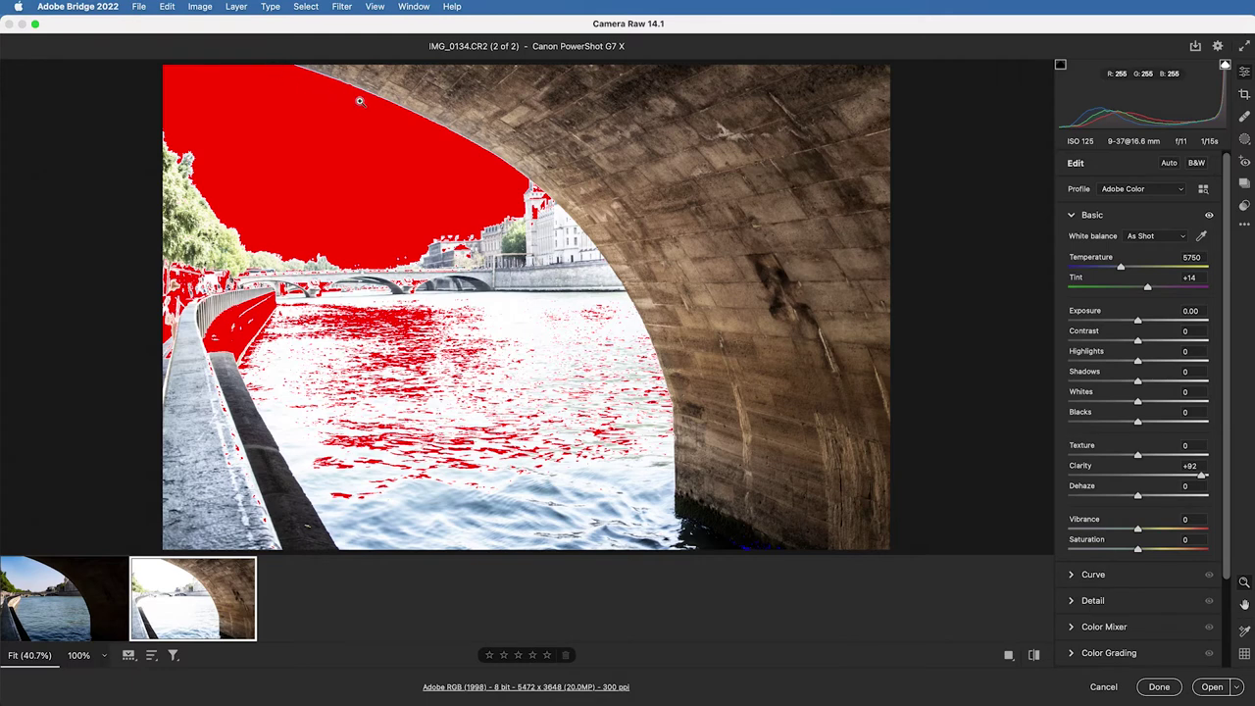
left_click_drag(1137, 360, 1065, 360)
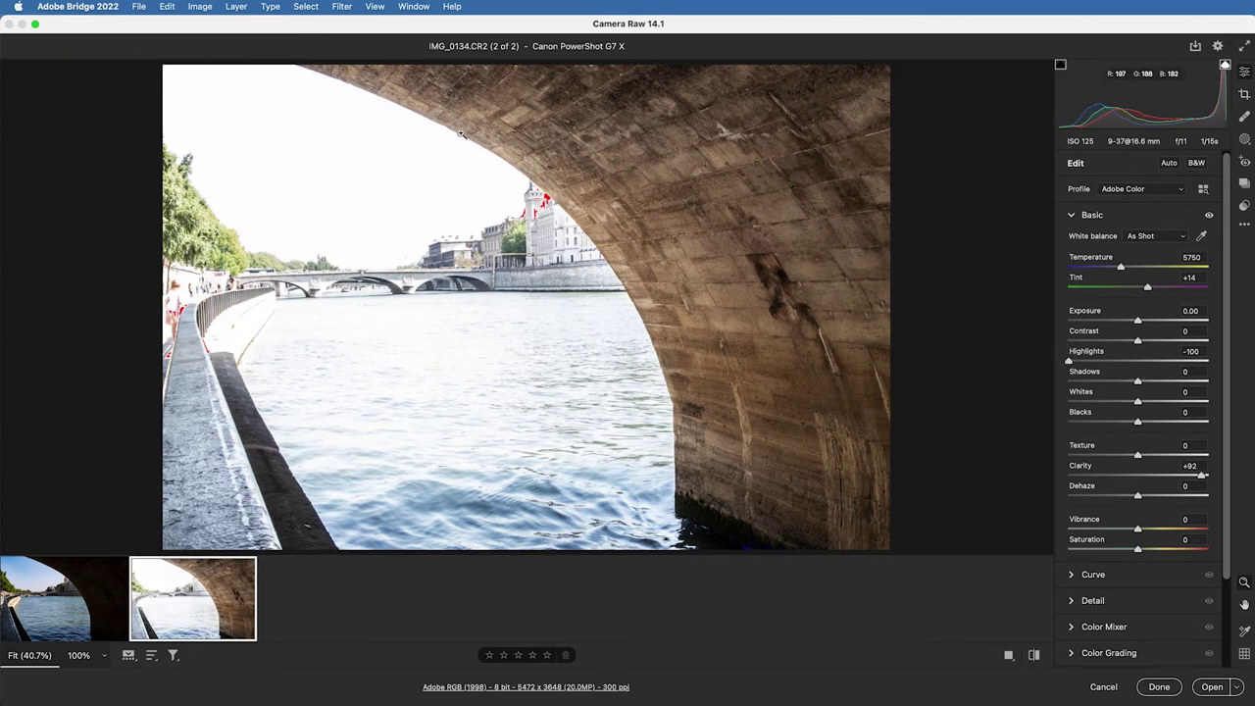
left_click_drag(1139, 496, 1160, 496)
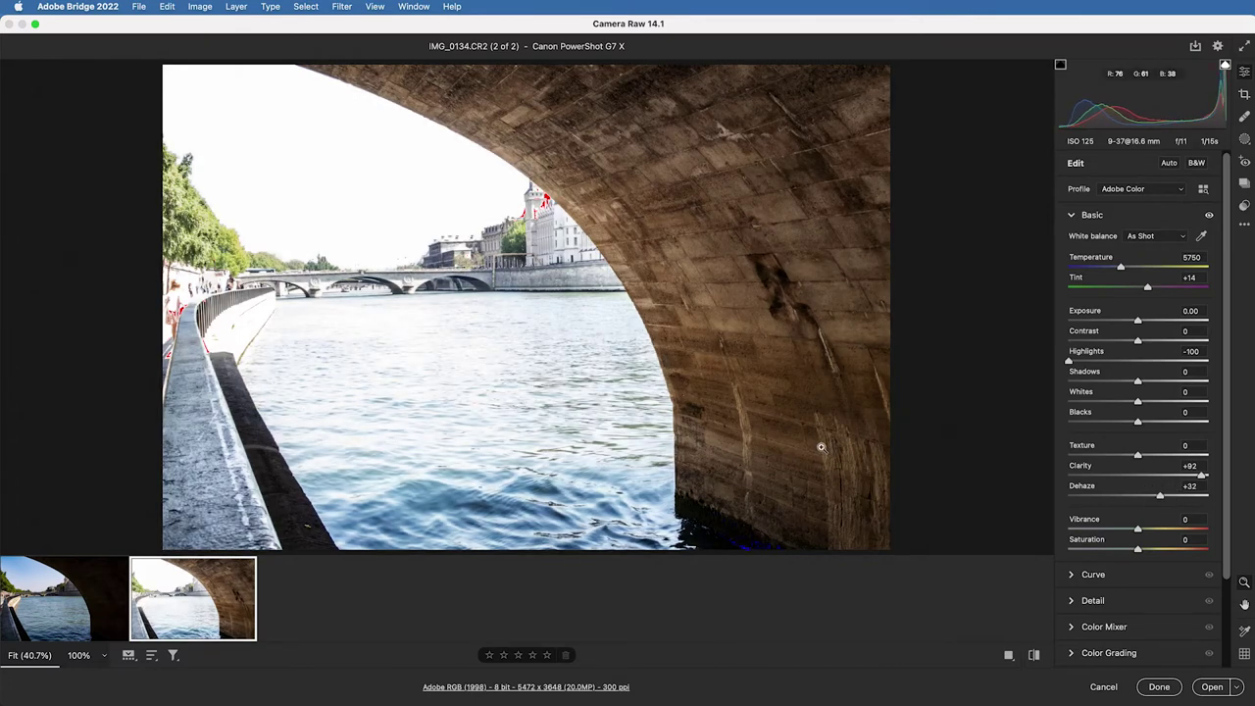
left_click_drag(1138, 325, 1136, 326)
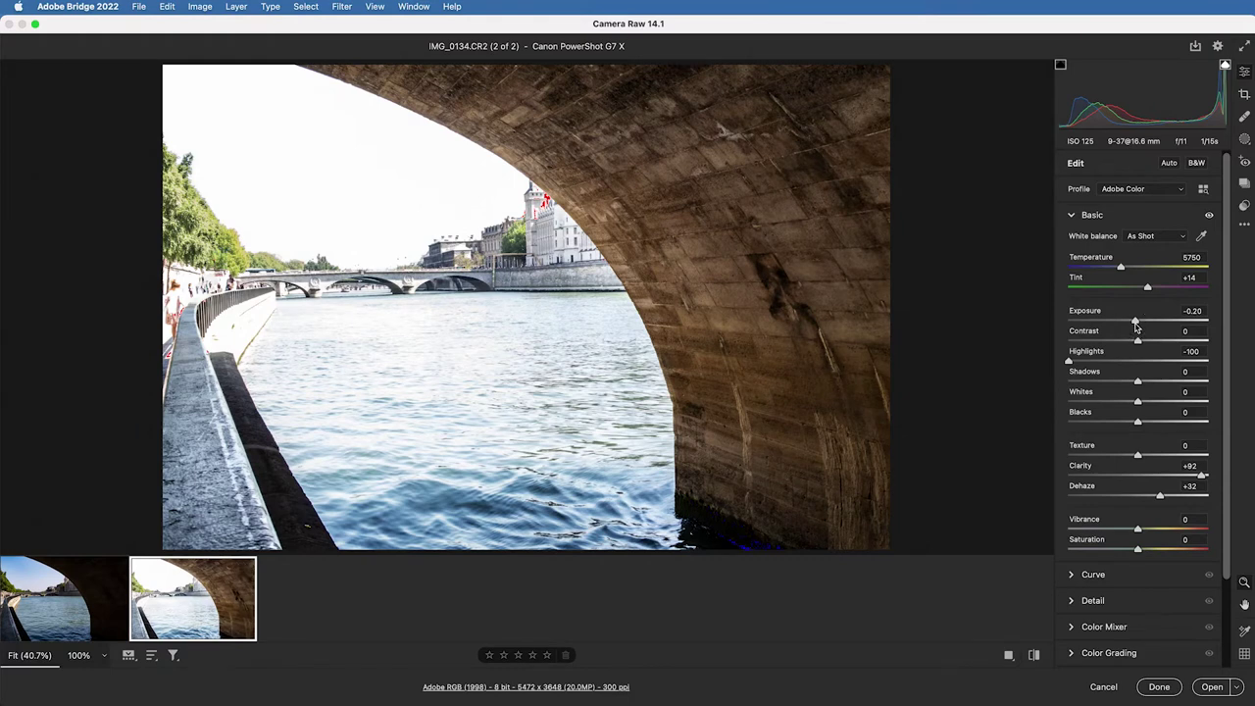
left_click_drag(1137, 381, 1157, 381)
left_click(1160, 688)
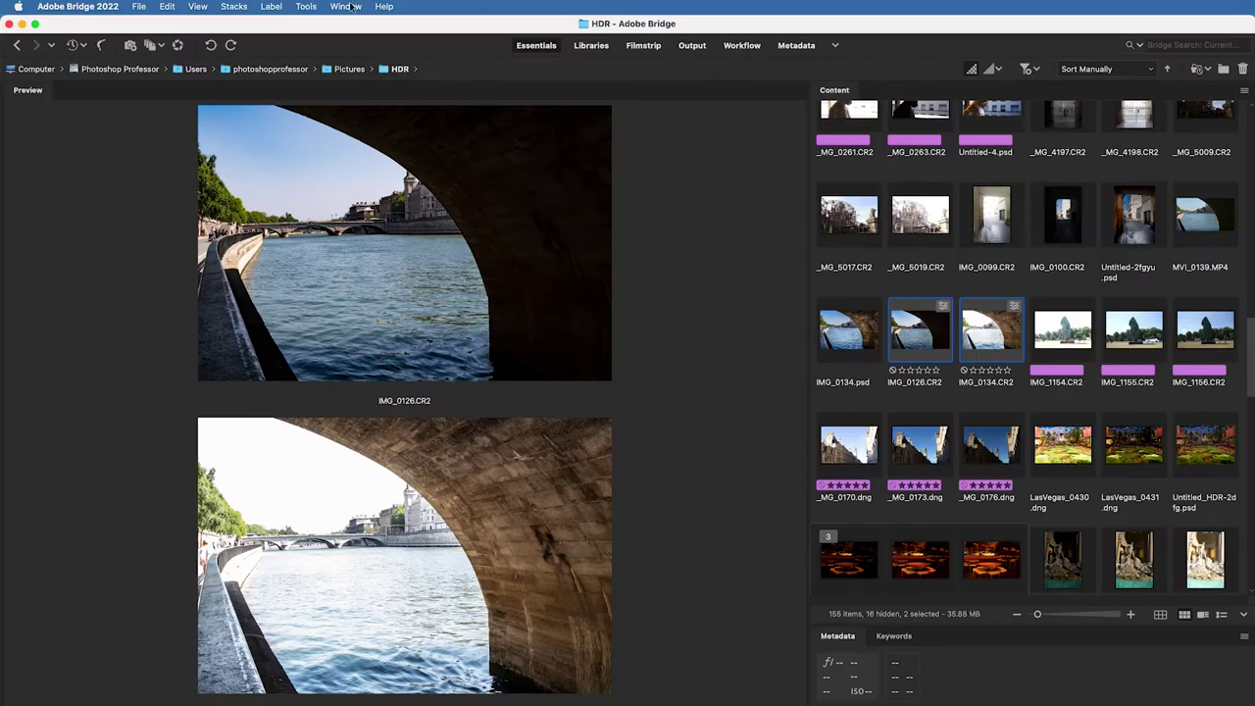
Load IMG_0126.CR2 and IMG_0134.CR2 from Bridge as layers in one Photoshop document.
left_click(306, 6)
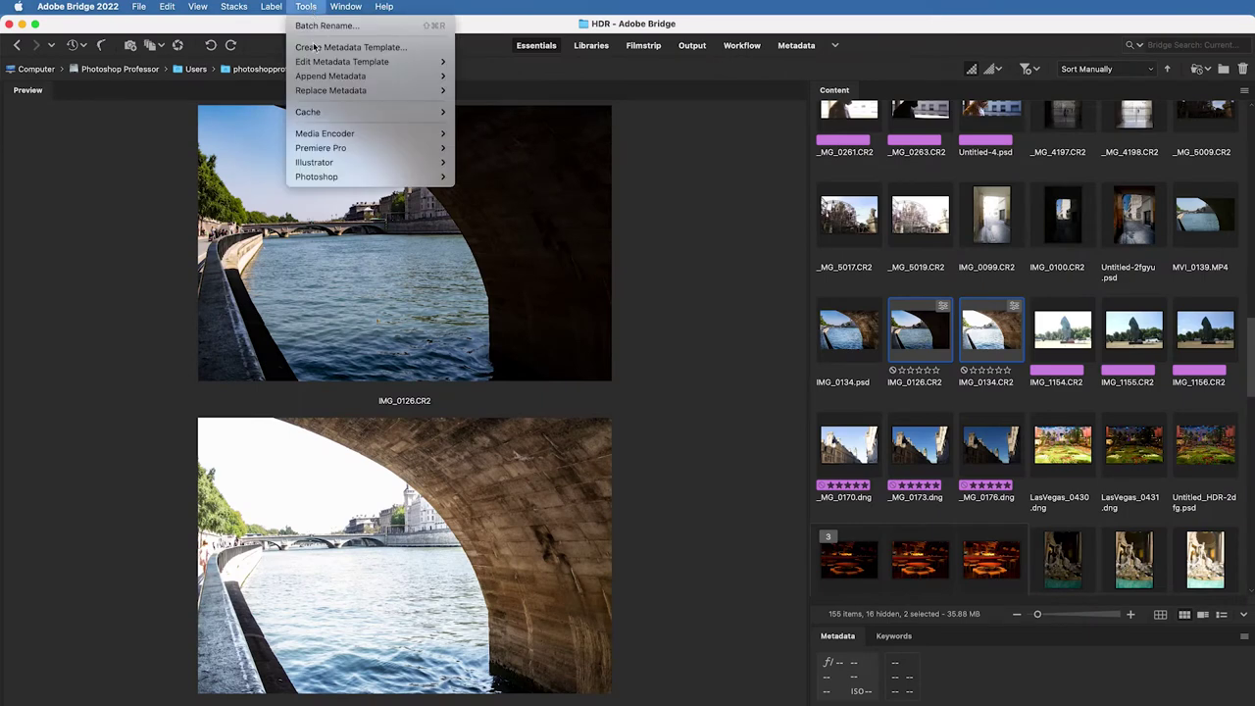
mouse_move(355, 177)
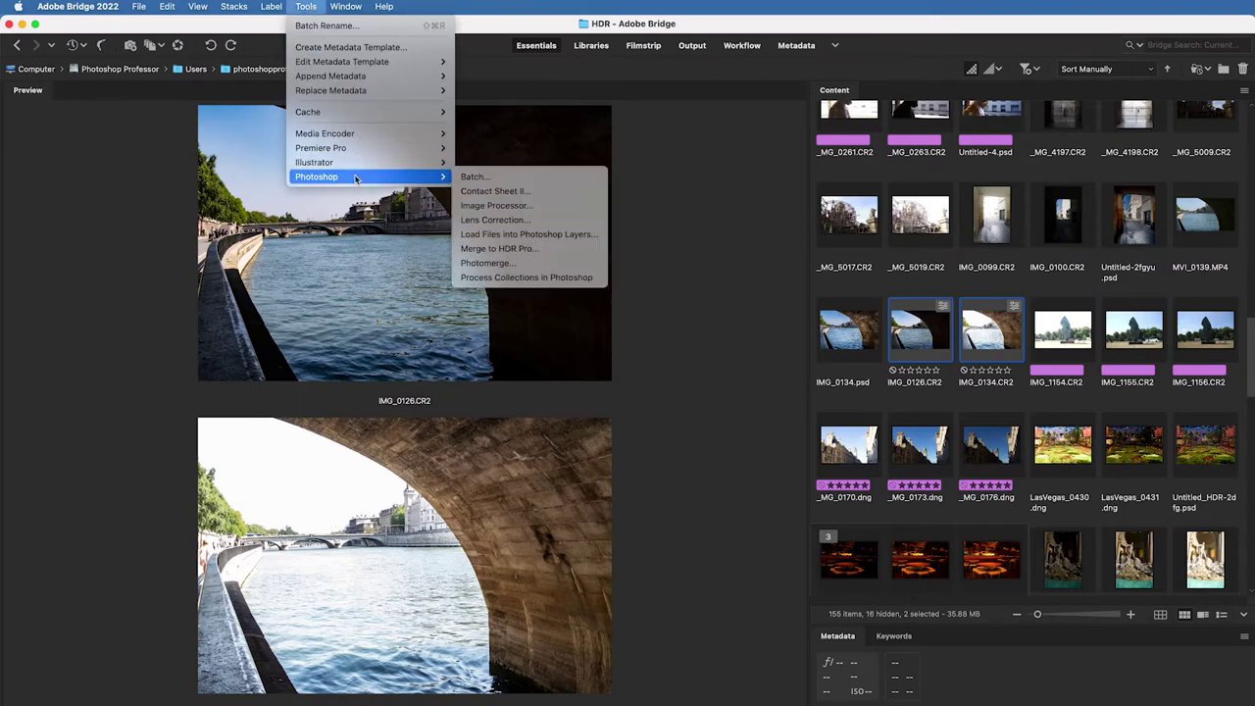
left_click(553, 235)
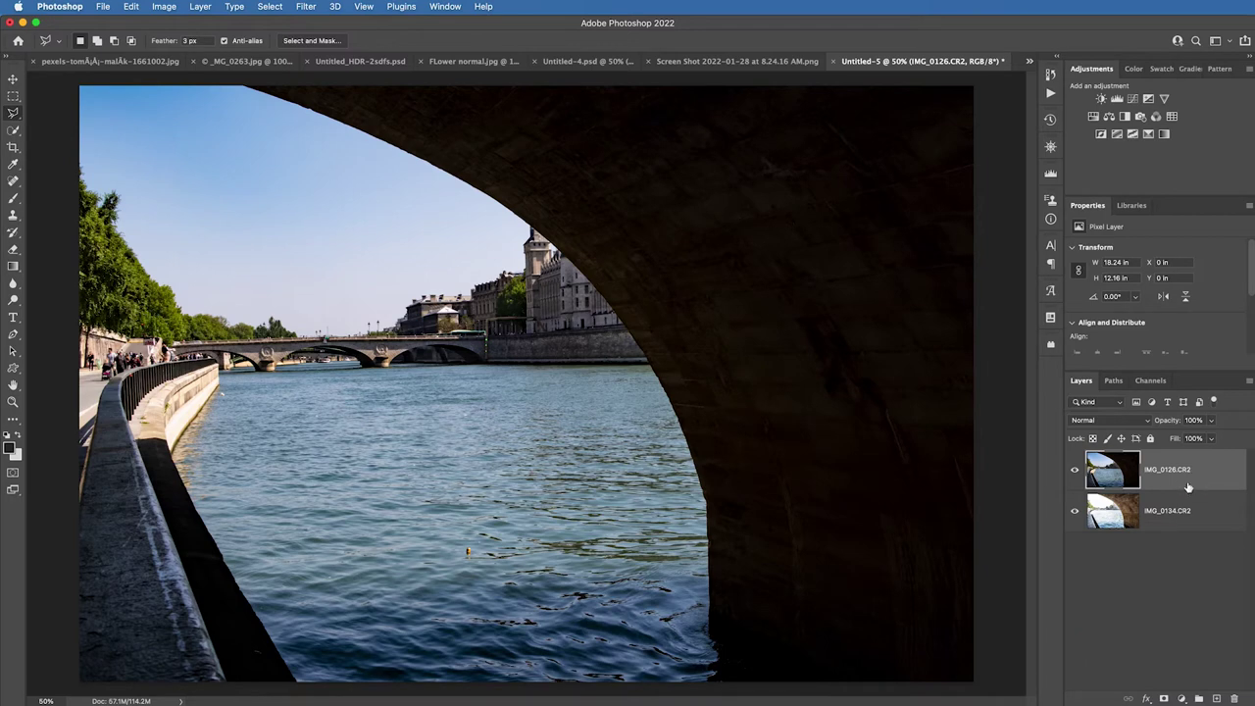
Compare the exposures by hiding and showing the IMG_0126.CR2 layer, and select its dark bridge arch with the Quick Selection tool.
left_click(1074, 474)
left_click(1075, 474)
left_click(1076, 475)
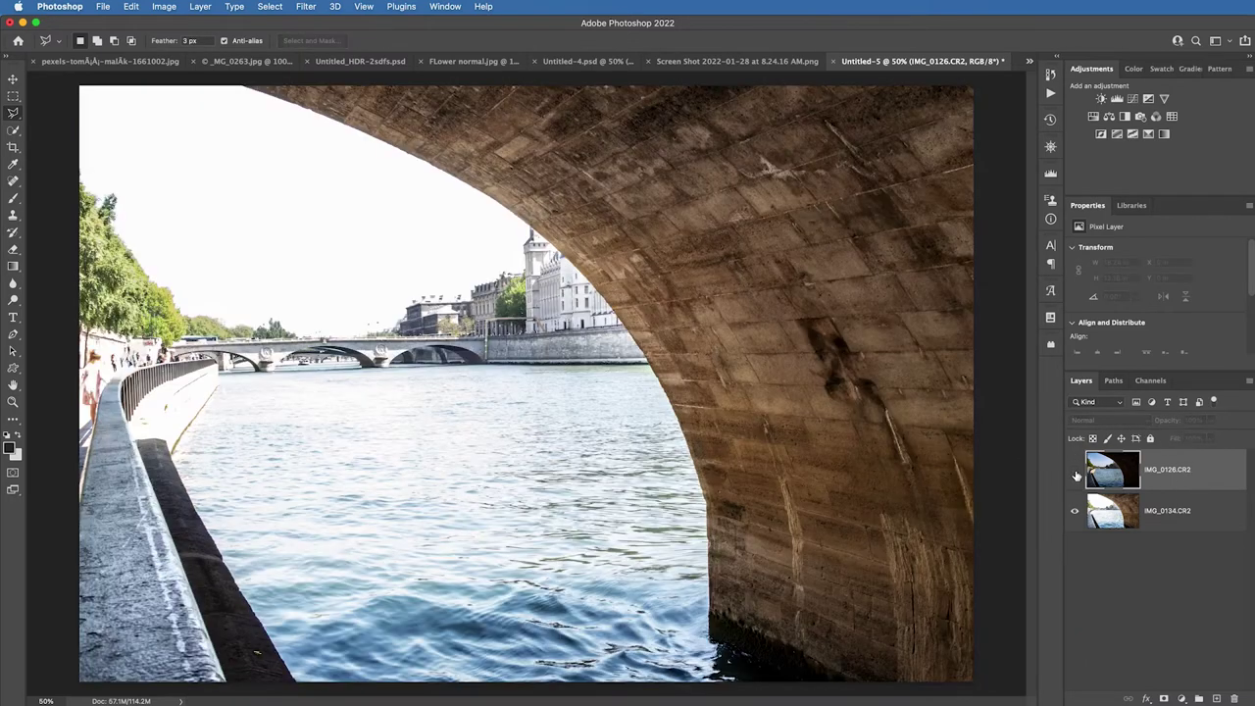
left_click(1076, 473)
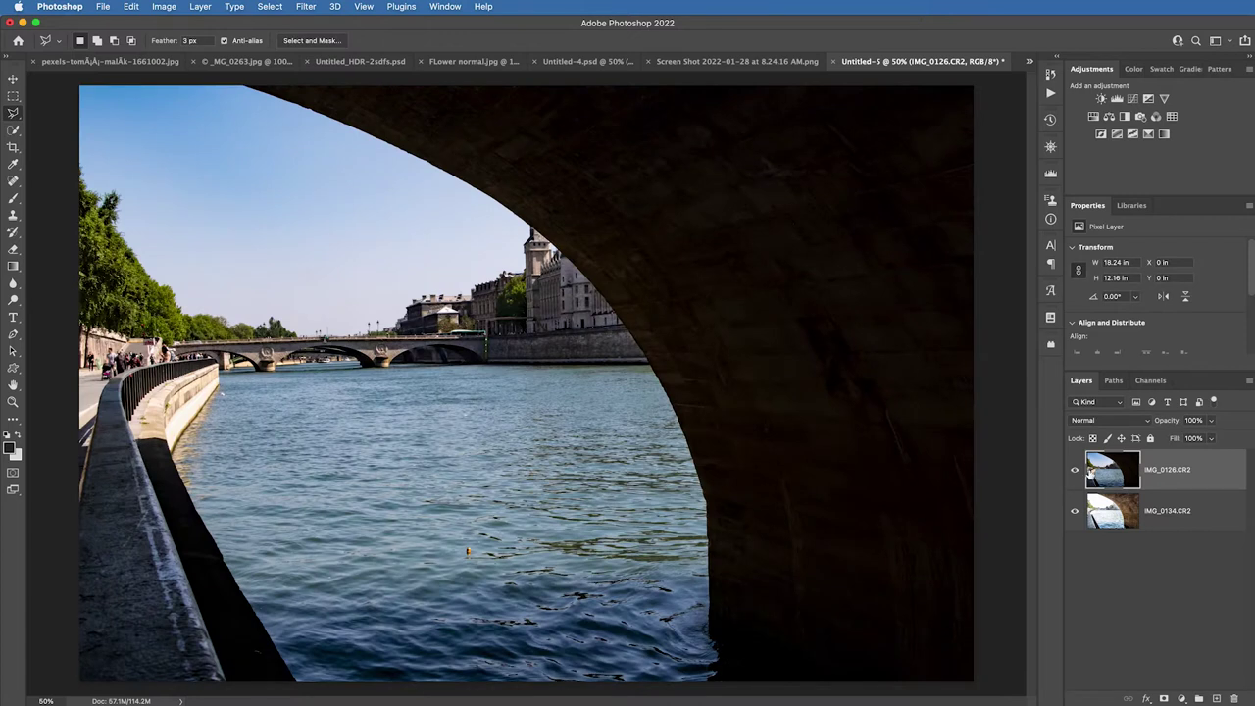
left_click(13, 131)
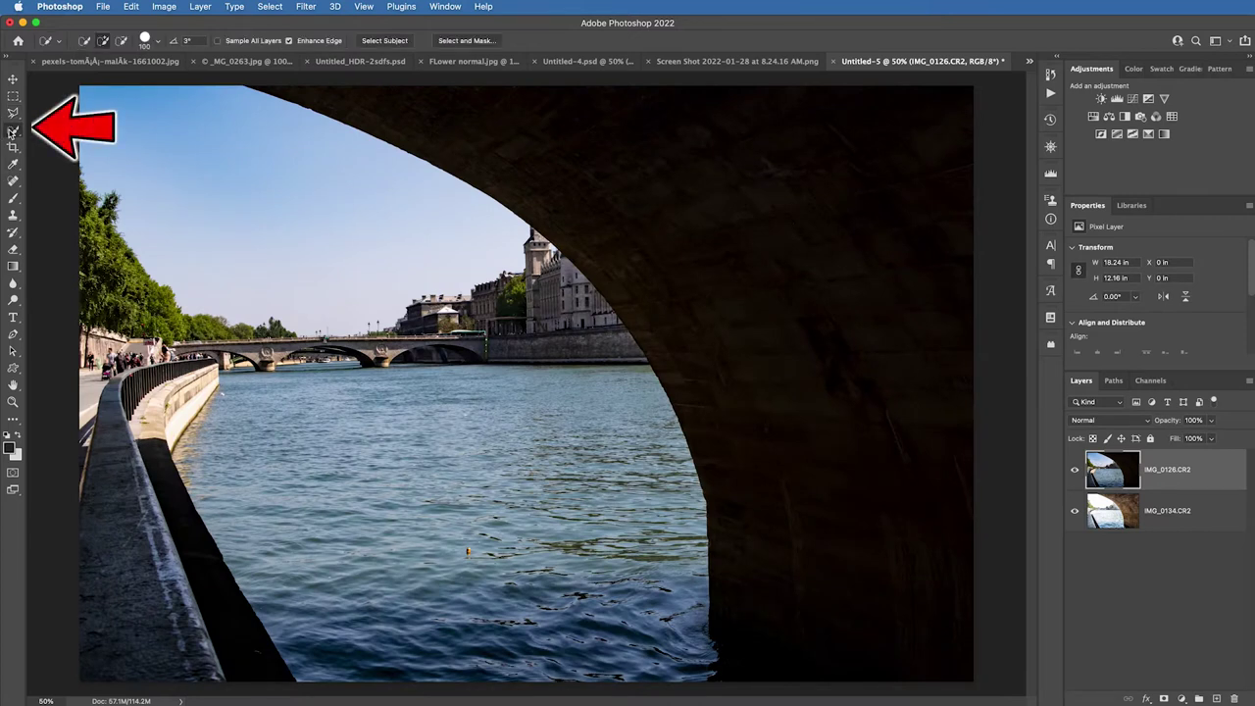
mouse_move(323, 98)
left_mouse_down()
mouse_move(378, 98)
mouse_move(598, 172)
mouse_move(717, 286)
mouse_move(771, 386)
left_mouse_up()
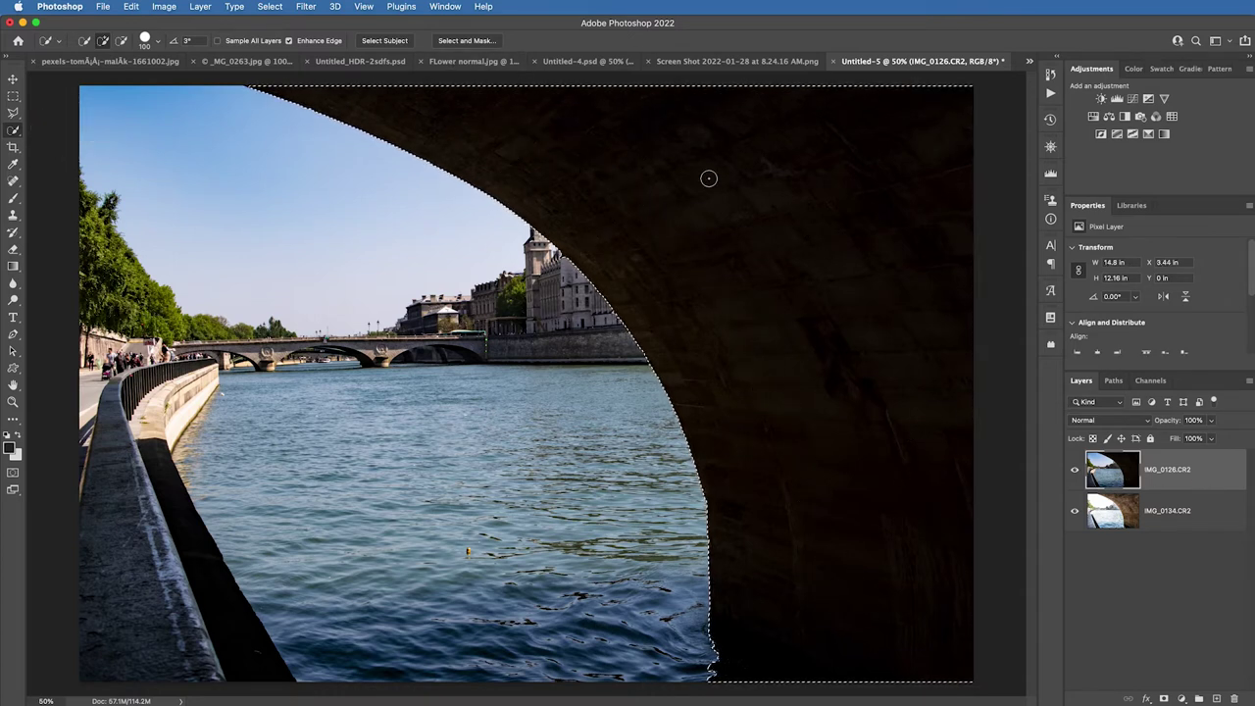
Refine the arch selection in Select and Mask with a 0.9 px feather, and output it as a new layer with layer mask.
left_click(456, 40)
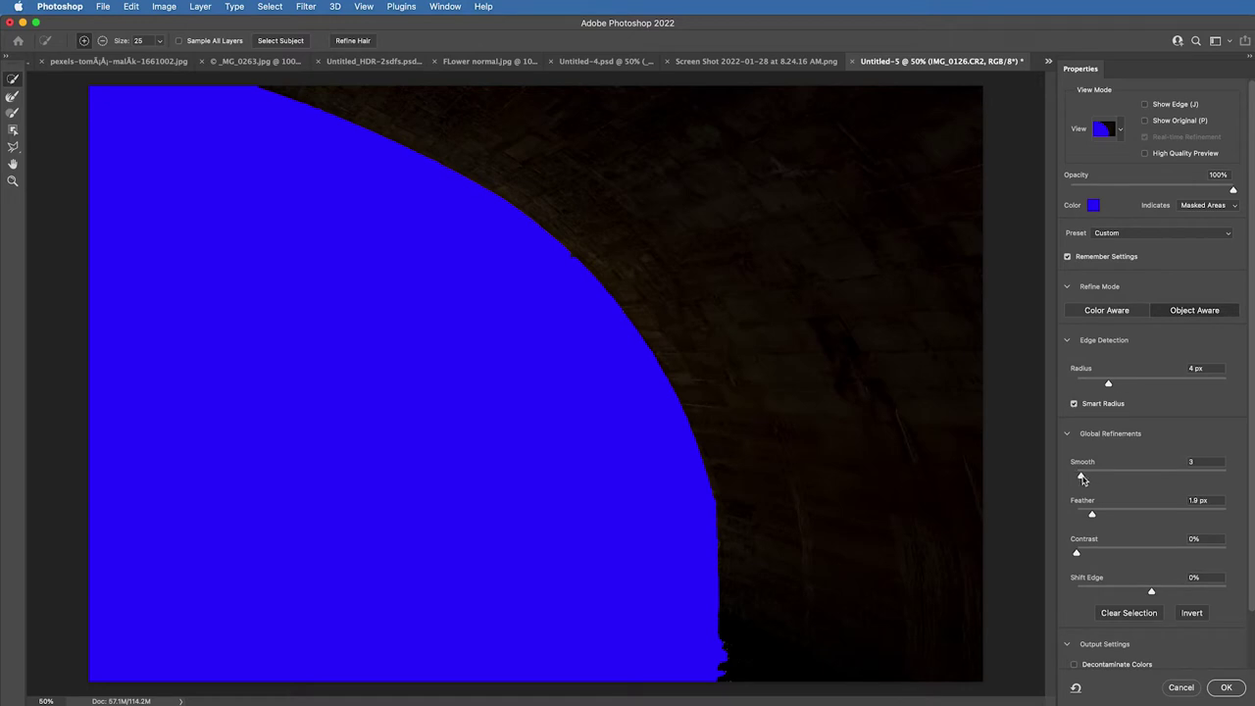
left_click_drag(1093, 517, 1085, 515)
scroll(1143, 647, "down", 2)
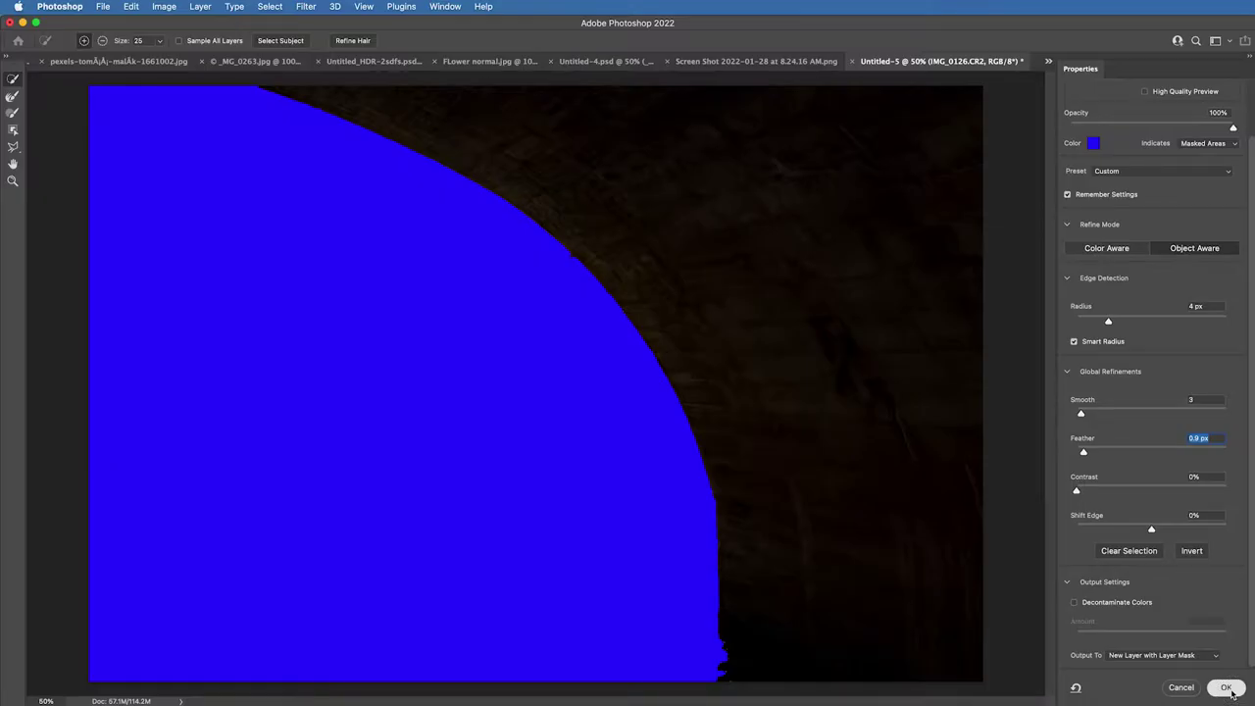
left_click(1195, 668)
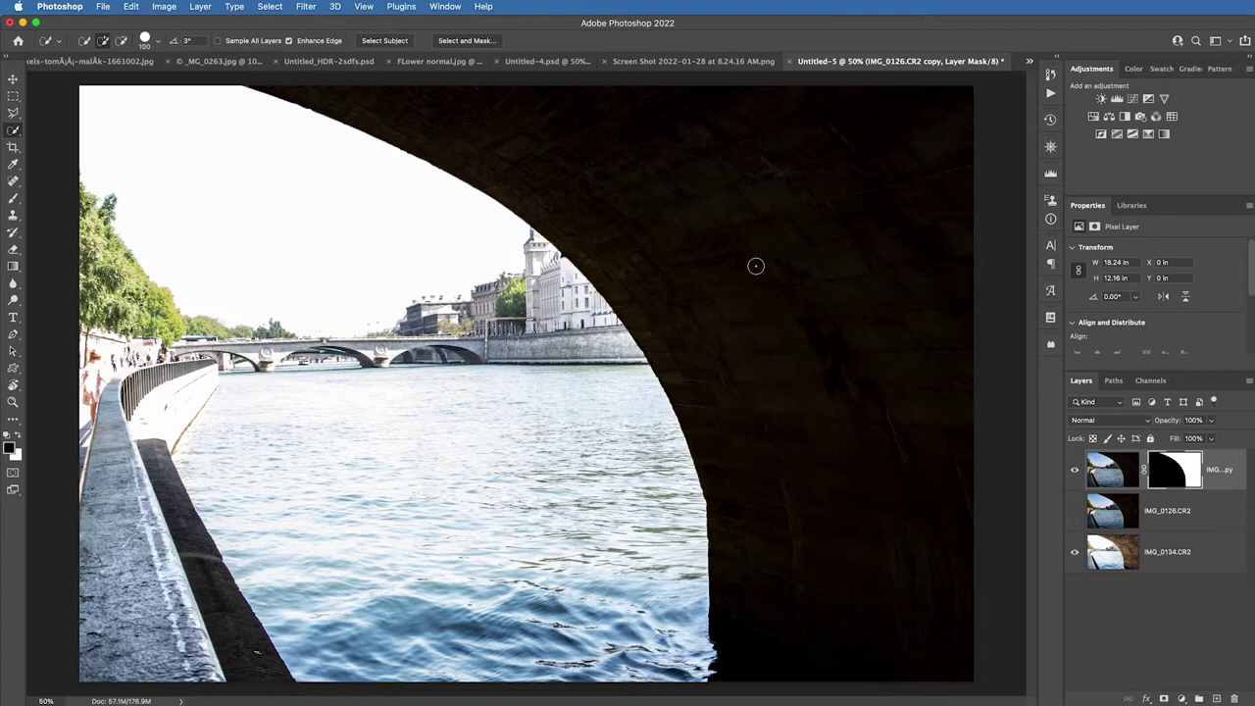
Transfer the layer mask to IMG_0134.CR2, place that layer on top, and paint white on the mask over the embankment wall at 40% opacity.
left_click_drag(1158, 470, 1222, 463)
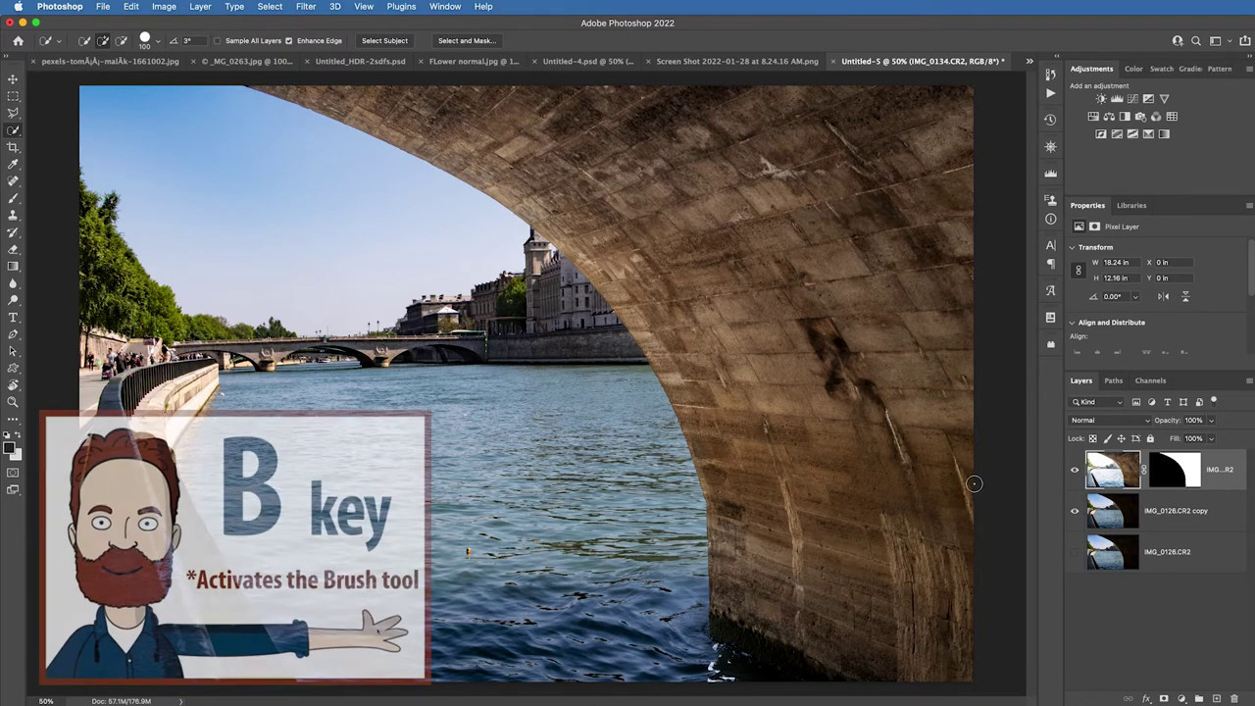
key("b")
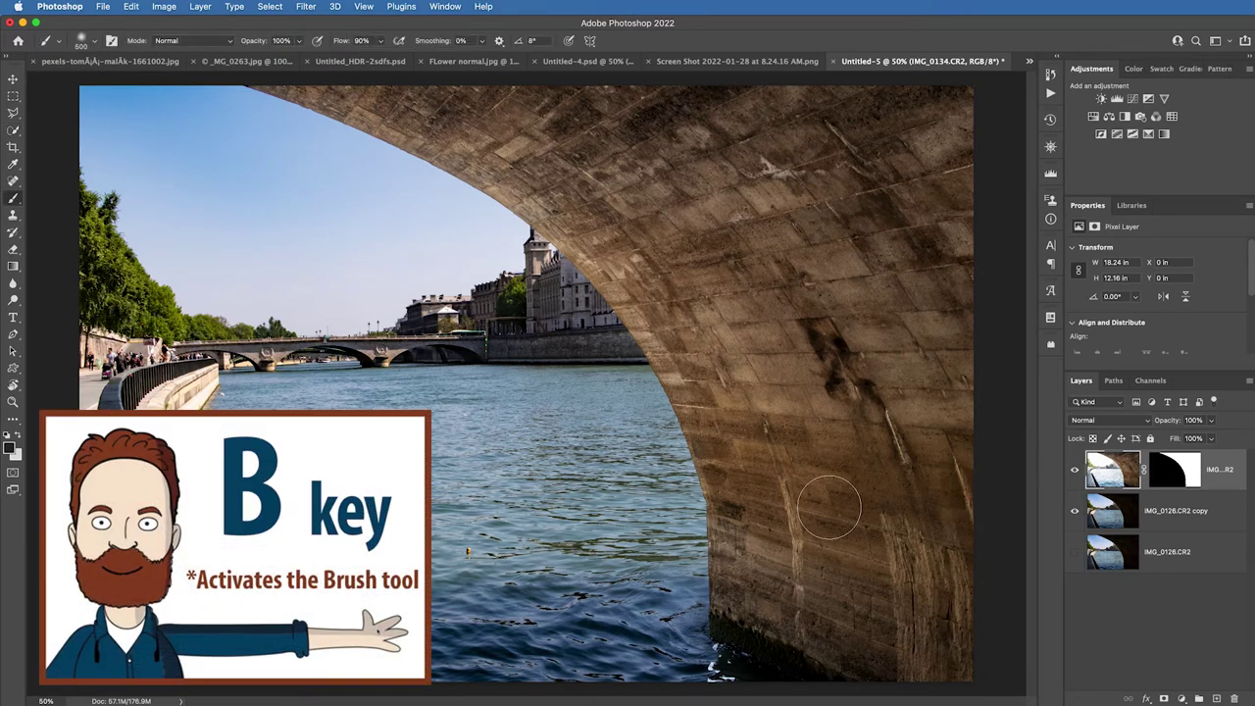
key("x")
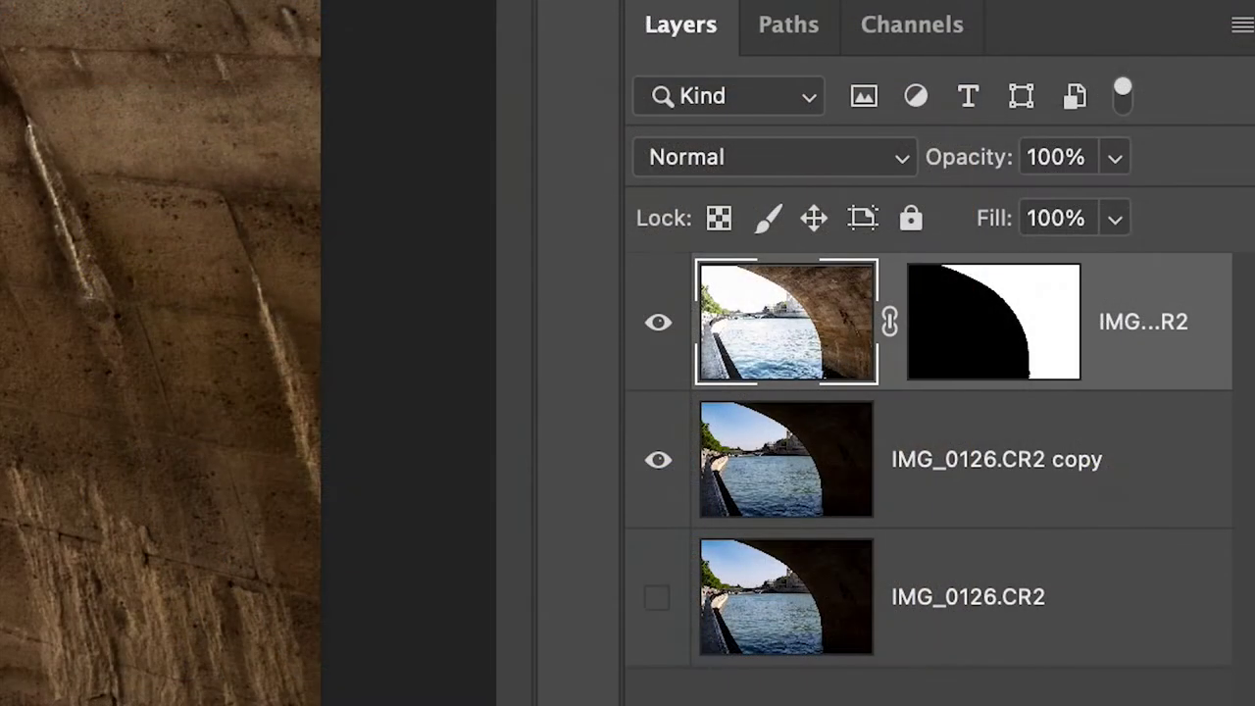
left_click(1020, 349)
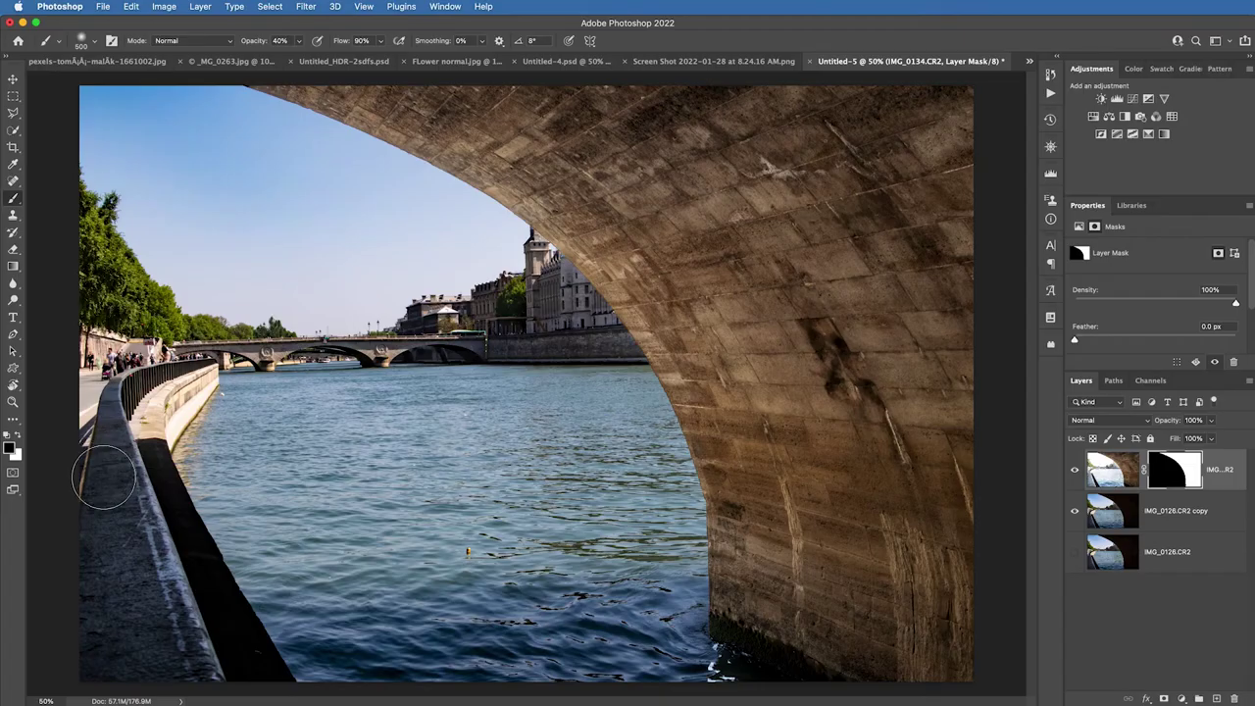
key("x")
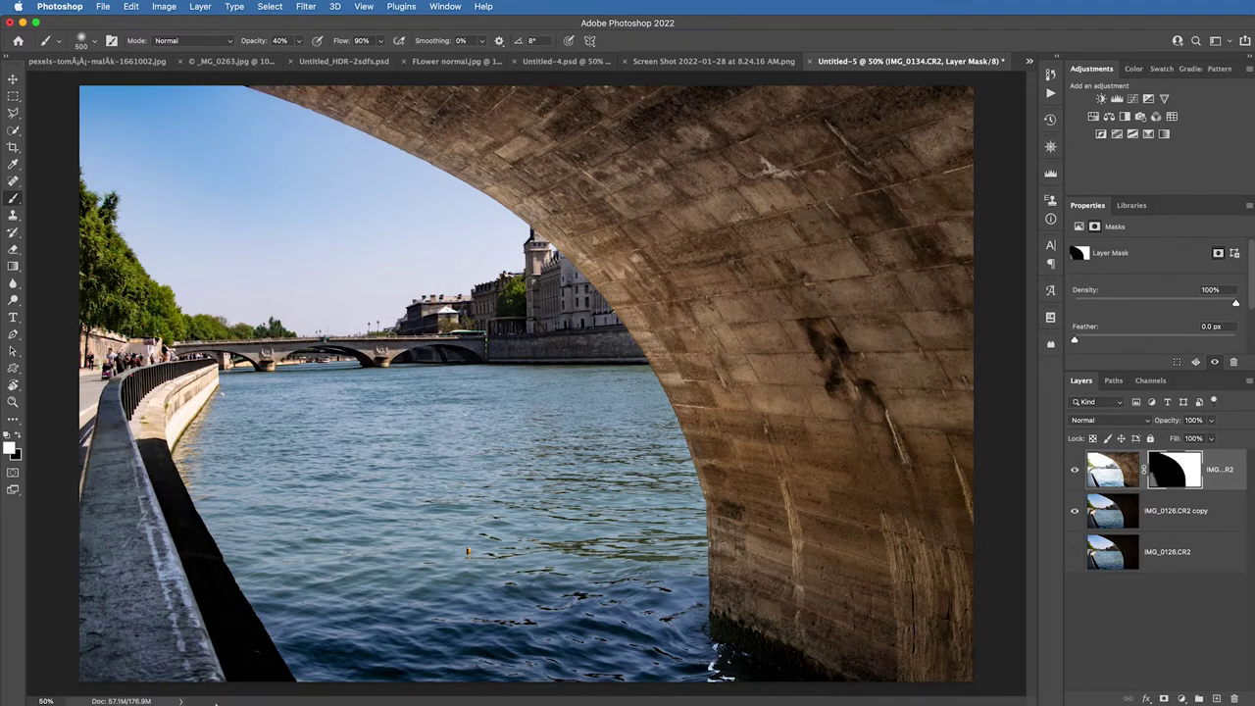
Paint black across the arch on the IMG_0134.CR2 mask with an 1100 px brush at 20% opacity, and undo the last stroke.
key("bracketright")
key("bracketright")
key("bracketright")
key("x")
key("2")
left_click_drag(347, 93, 419, 112)
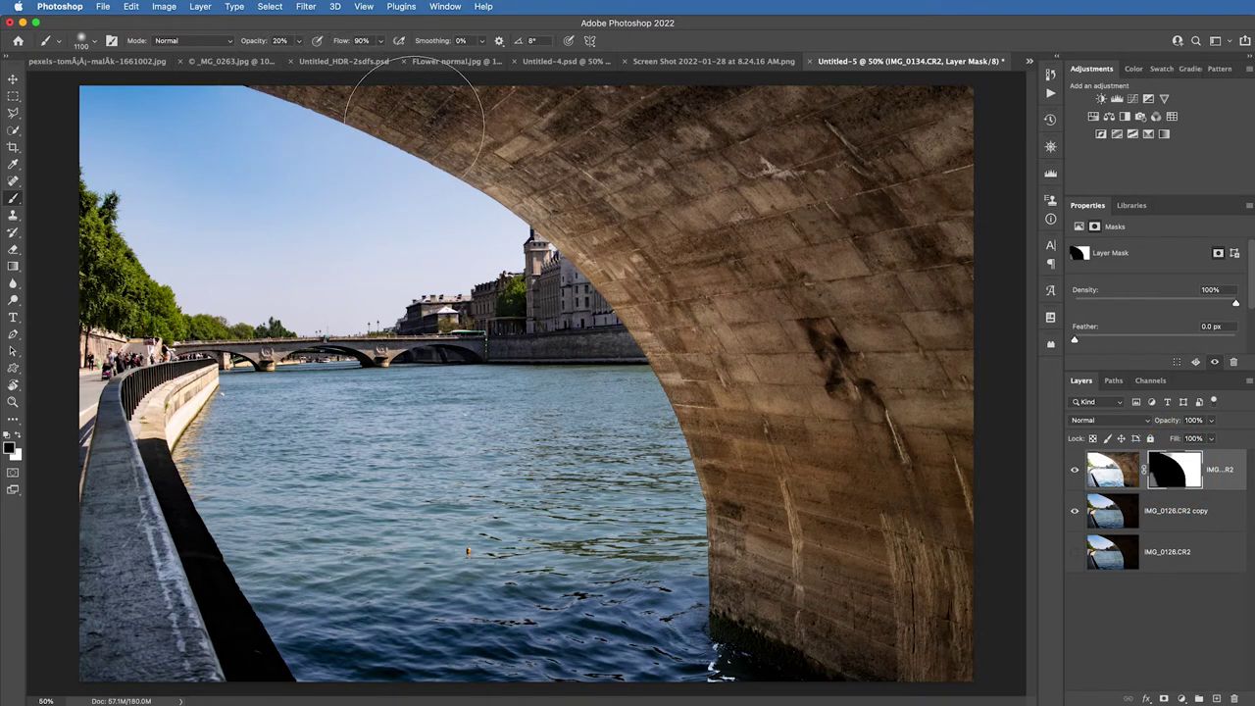
mouse_move(233, 98)
left_mouse_down()
mouse_move(746, 103)
mouse_move(1002, 182)
mouse_move(908, 169)
mouse_move(984, 378)
mouse_move(924, 677)
mouse_move(958, 174)
mouse_move(975, 579)
mouse_move(834, 676)
mouse_move(790, 619)
mouse_move(775, 540)
mouse_move(806, 573)
mouse_move(887, 618)
mouse_move(834, 388)
left_mouse_up()
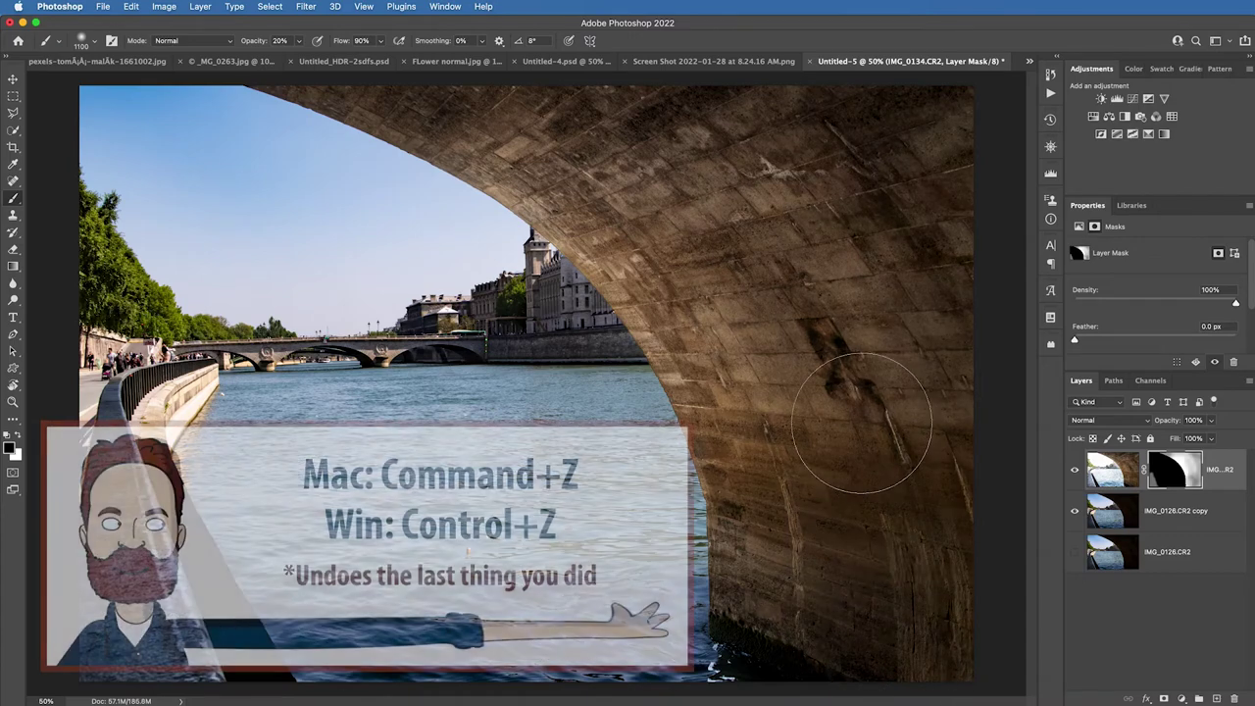
key("super+z")
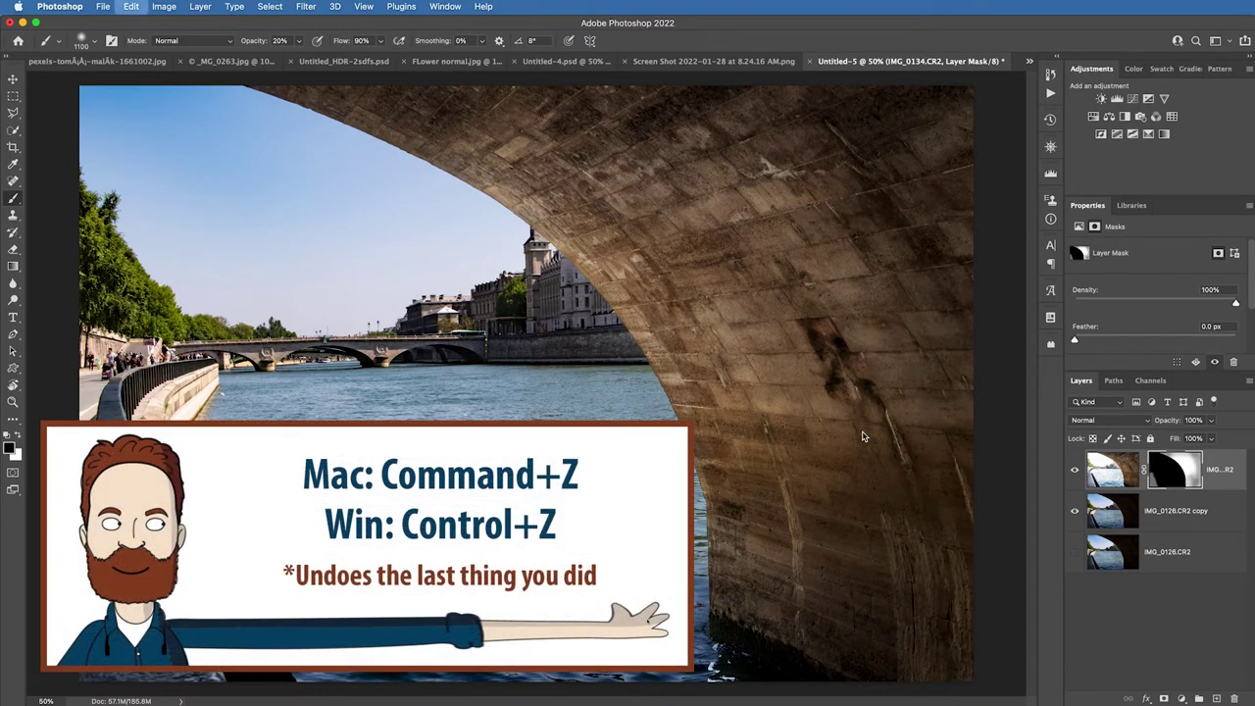
Paint white on the mask over the dark mark in the arch's stonework, using a much smaller brush at 20% opacity.
key("x")
key("bracketleft")
key("bracketleft")
key("bracketleft")
key("bracketleft")
key("bracketleft")
key("bracketleft")
key("bracketleft")
key("bracketleft")
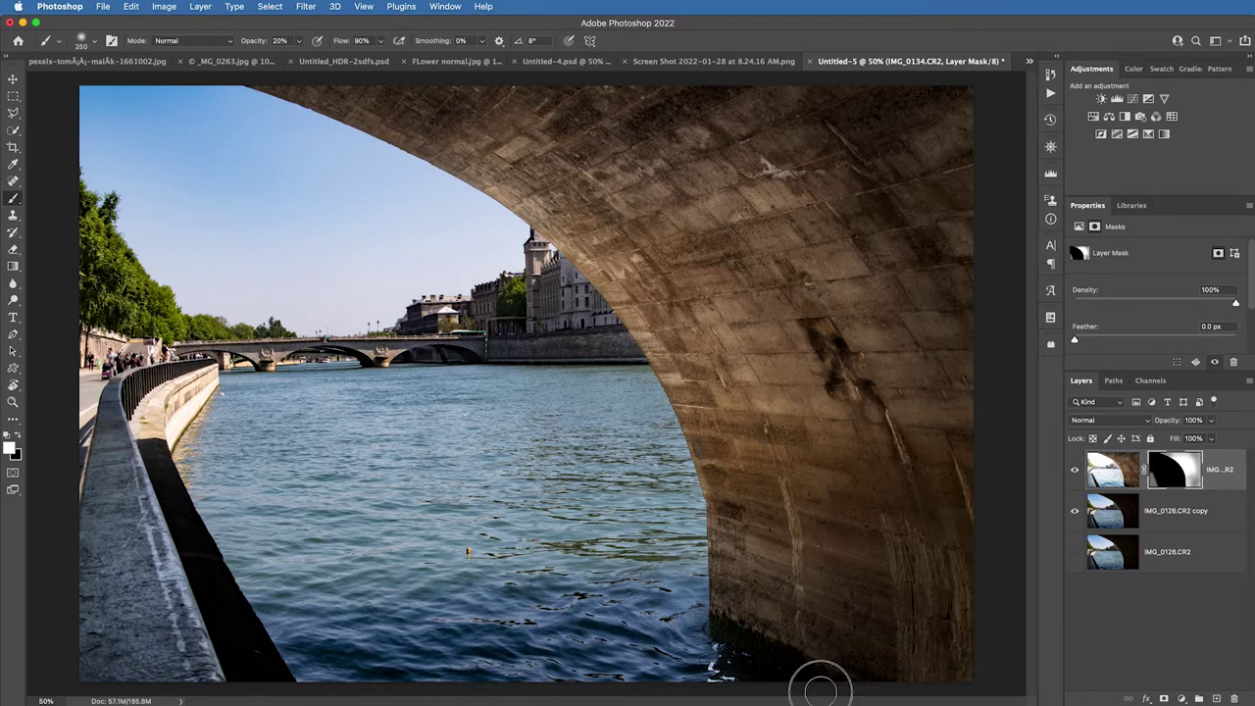
left_click(852, 463)
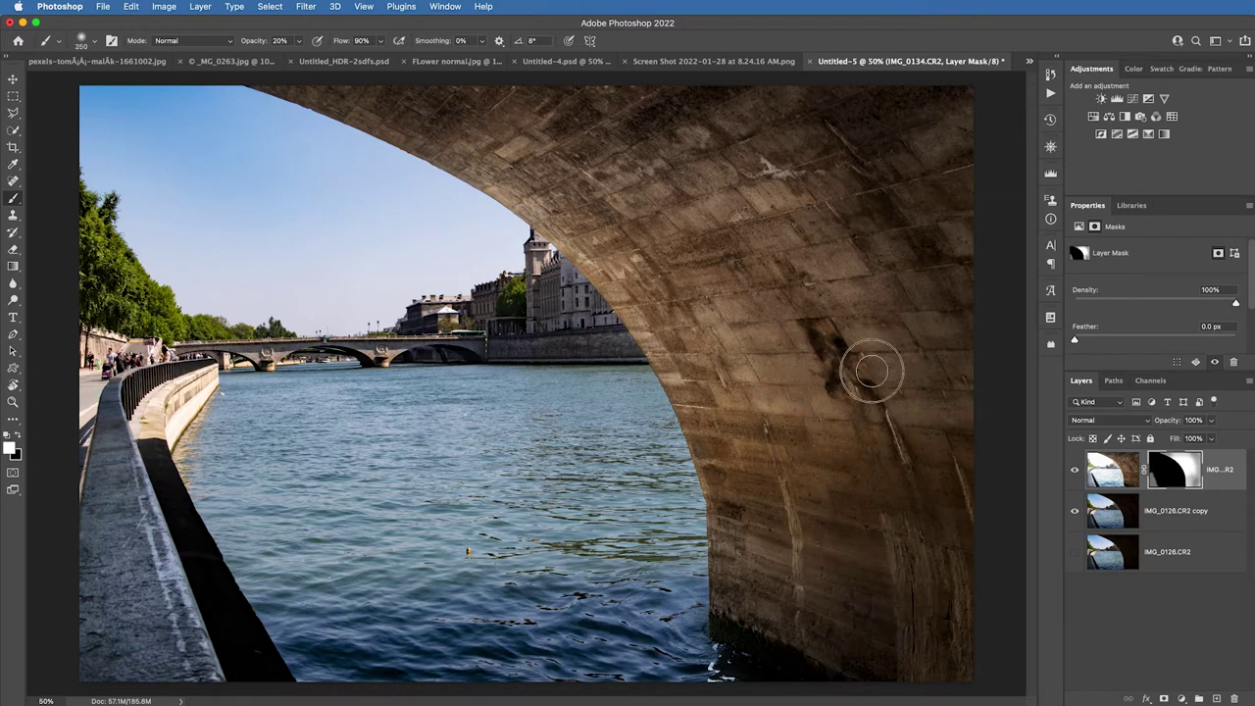
Paint black on the mask over the arch's outer parts with an 800 px brush, and reduce the brush size.
key("x")
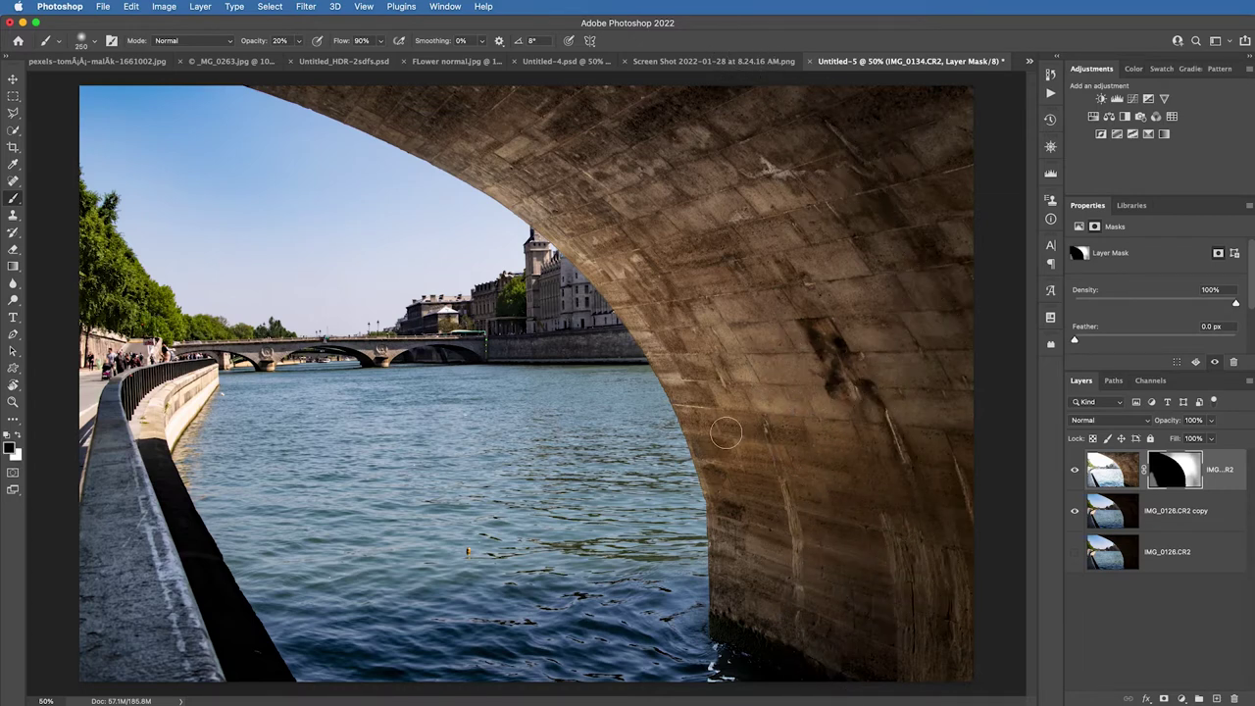
key("bracketright")
key("bracketright")
key("bracketright")
key("bracketright")
key("bracketright")
key("bracketright")
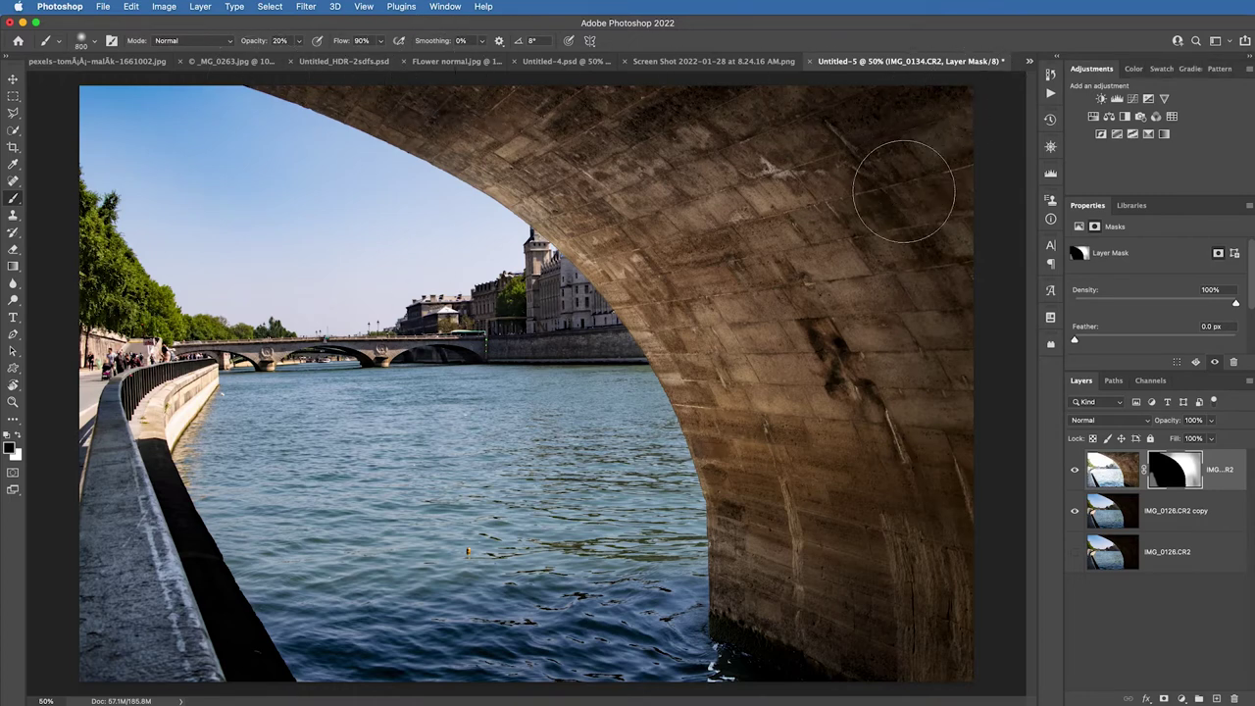
left_click_drag(939, 673, 932, 691)
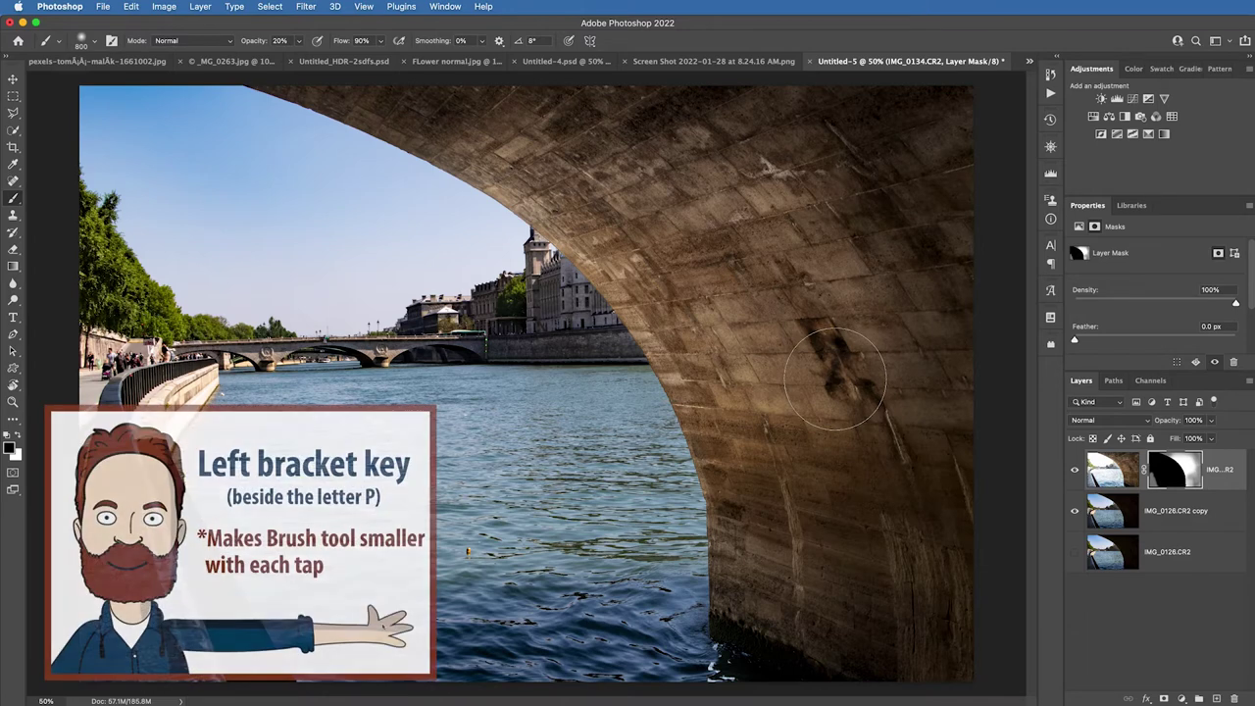
key("bracketleft")
key("bracketleft")
key("bracketleft")
key("bracketleft")
key("bracketleft")
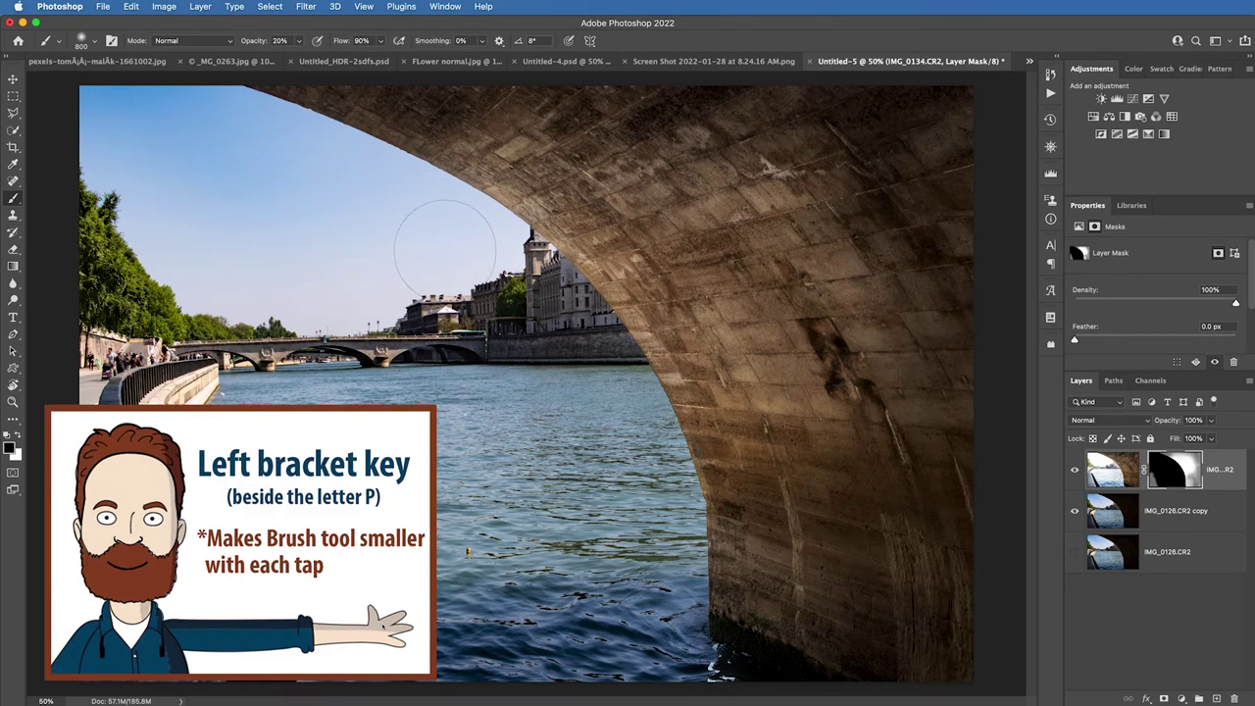
key("bracketleft")
key("bracketleft")
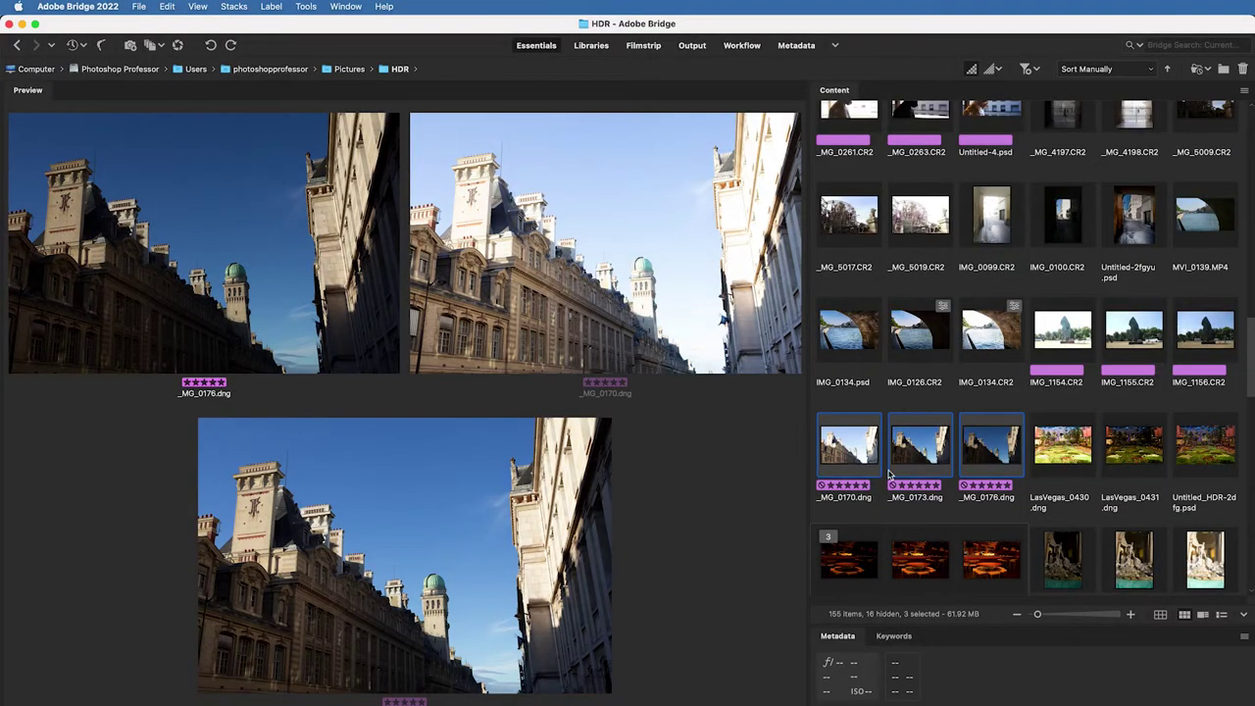
In Bridge, compare the bracketed exposures _MG_0170.dng, _MG_0173.dng and _MG_0176.dng.
key("Right")
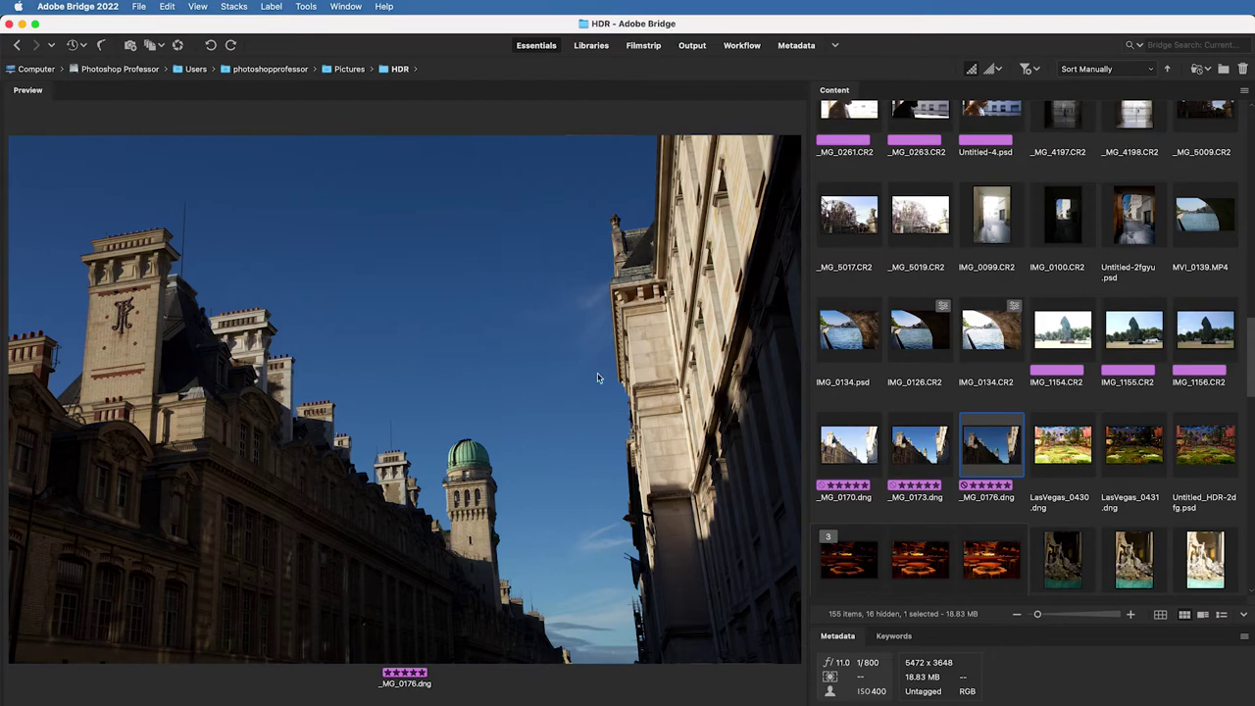
left_click(920, 456)
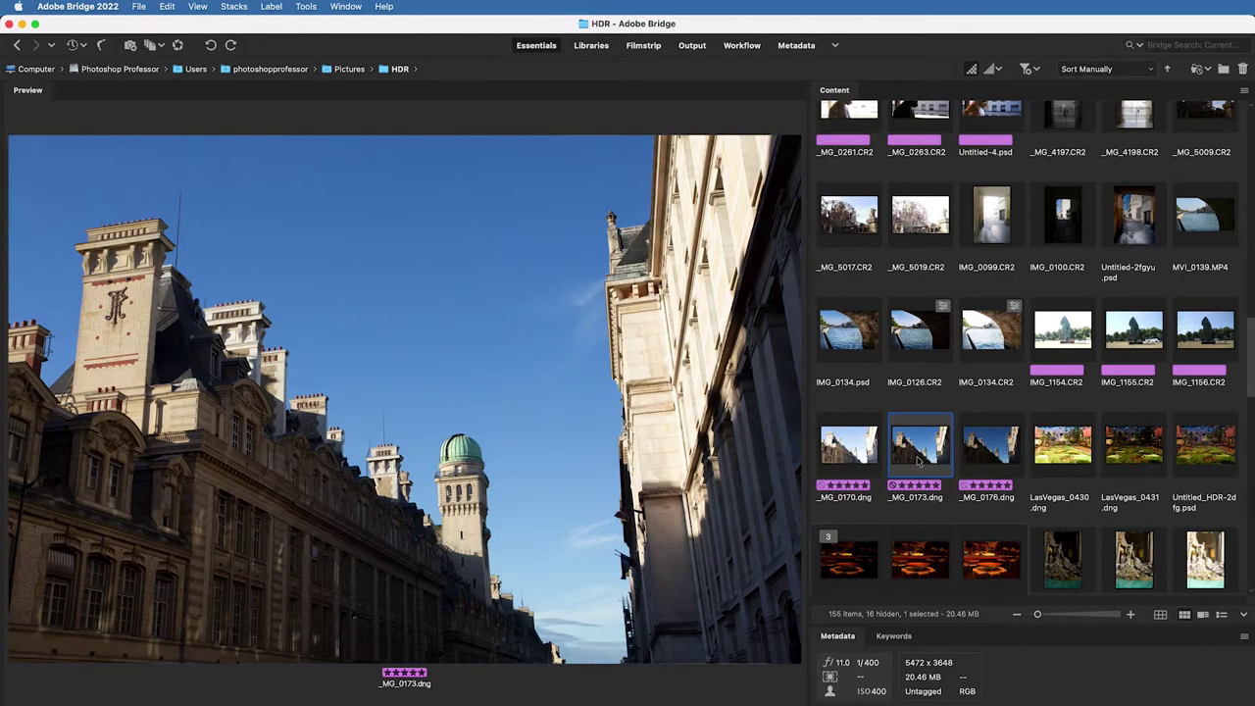
scroll(920, 459, "up", 10)
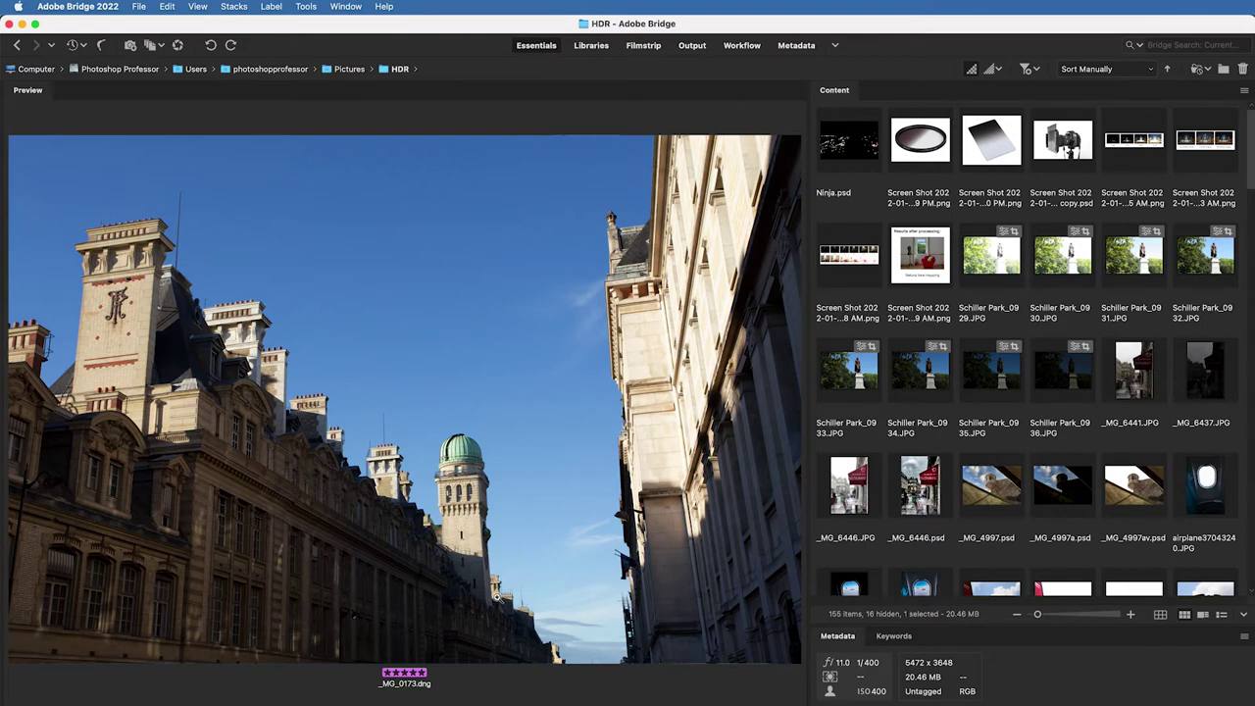
scroll(857, 603, "down", 10)
left_click(850, 373)
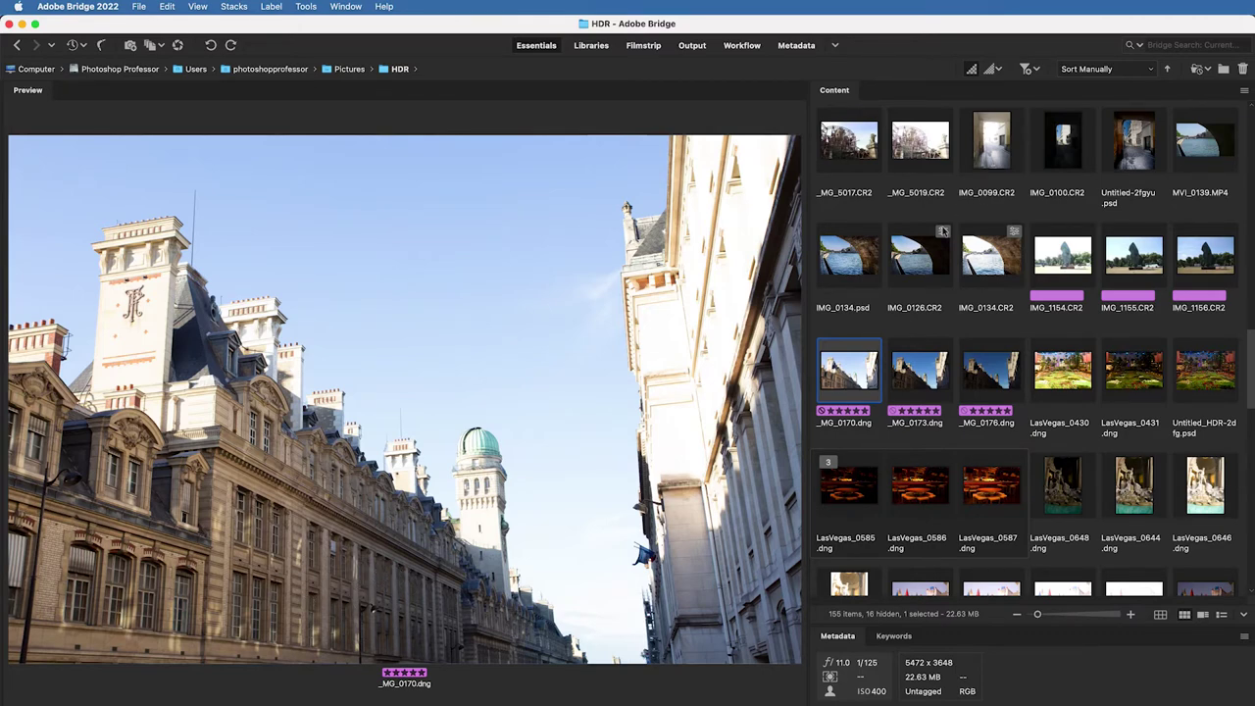
left_click(907, 378)
left_click(863, 385)
left_click(912, 382)
left_click(988, 382)
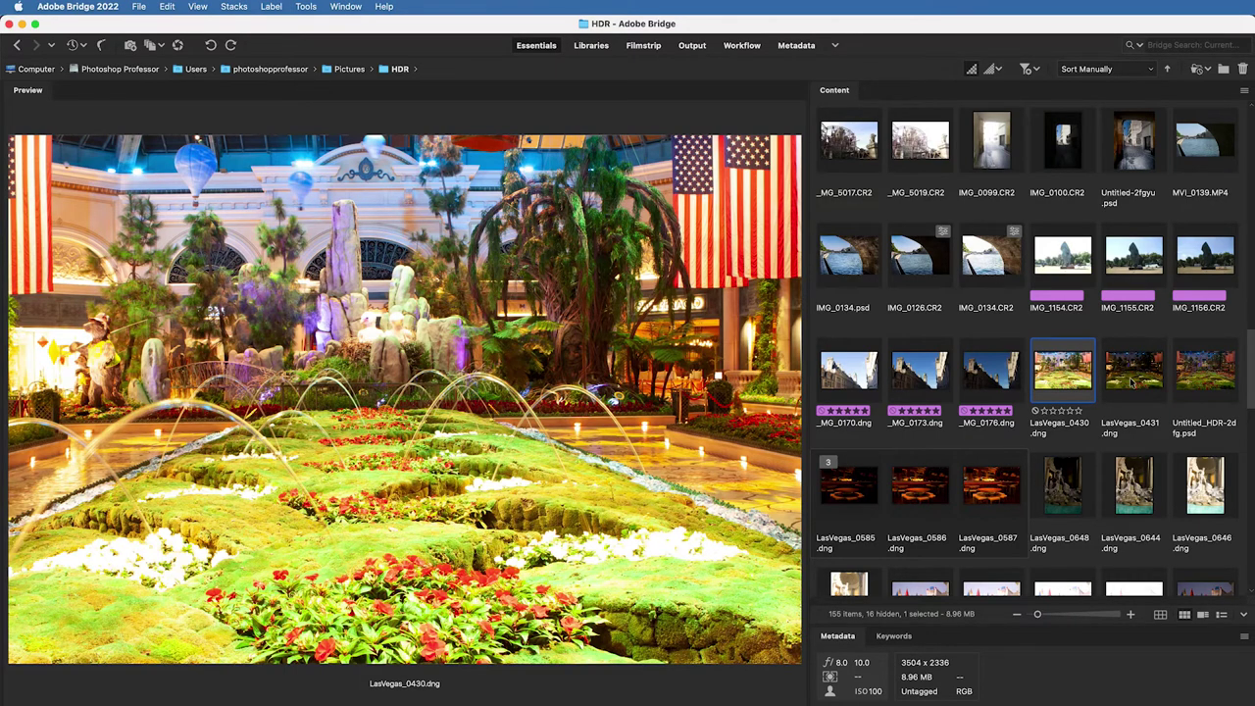
Merge LasVegas_0430.dng and LasVegas_0431.dng with Merge to HDR Pro in 32 Bit mode, and send the result to Camera Raw for toning.
left_click(1133, 377, "shift")
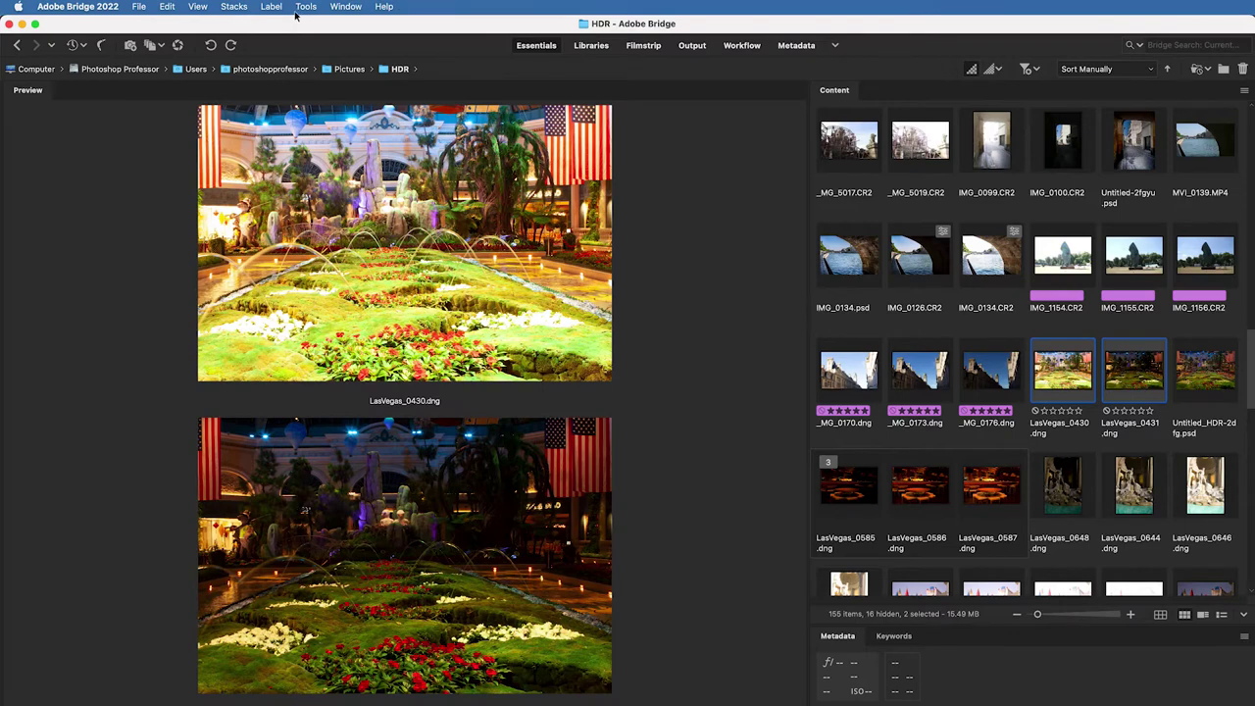
left_click(304, 7)
mouse_move(383, 176)
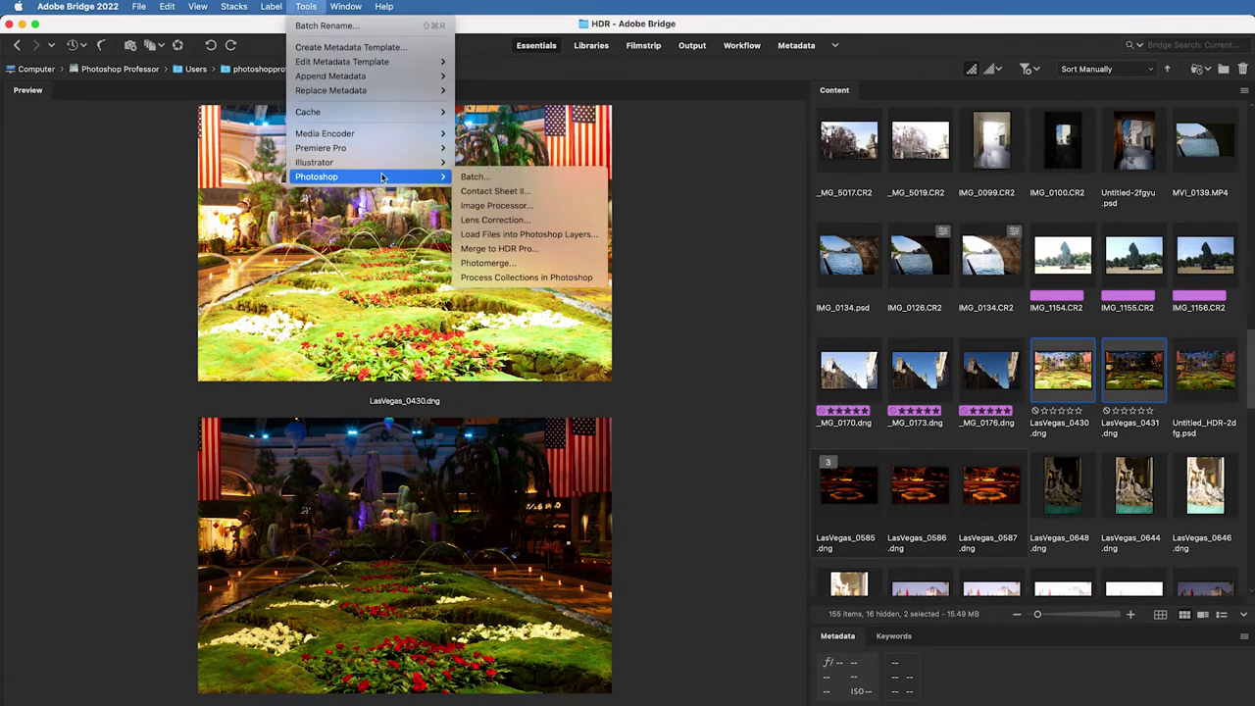
left_click(580, 254)
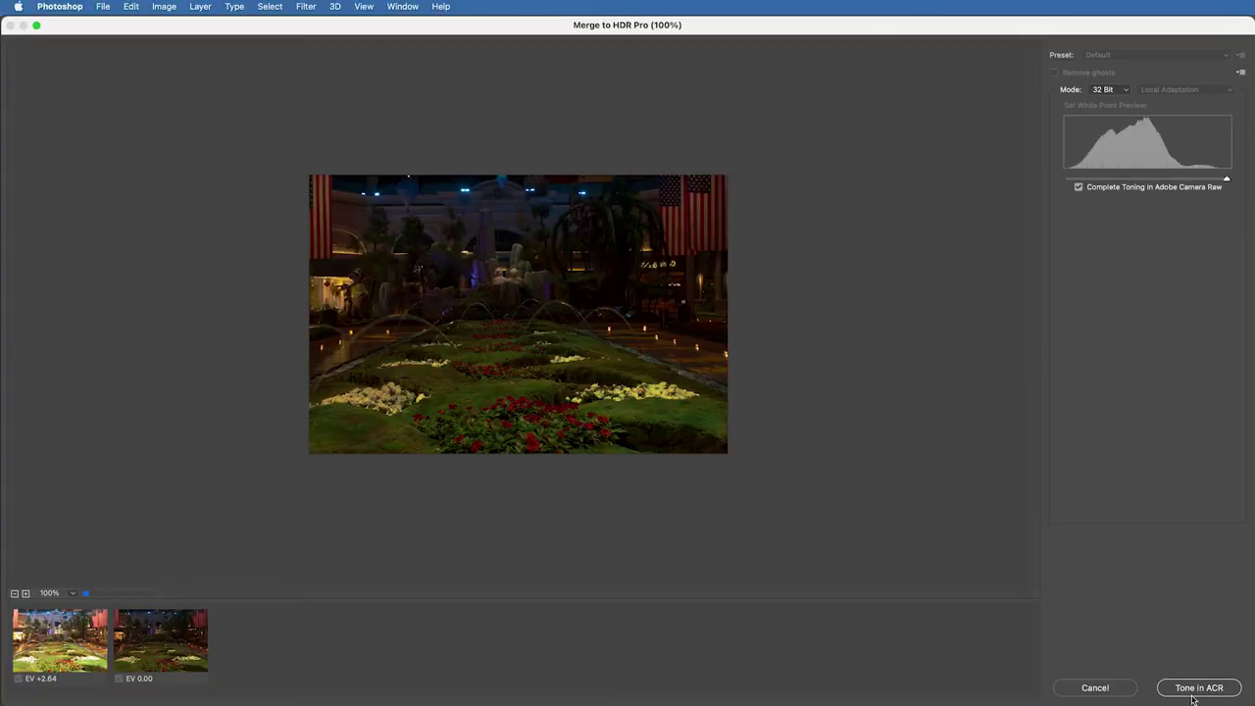
left_click(1198, 688)
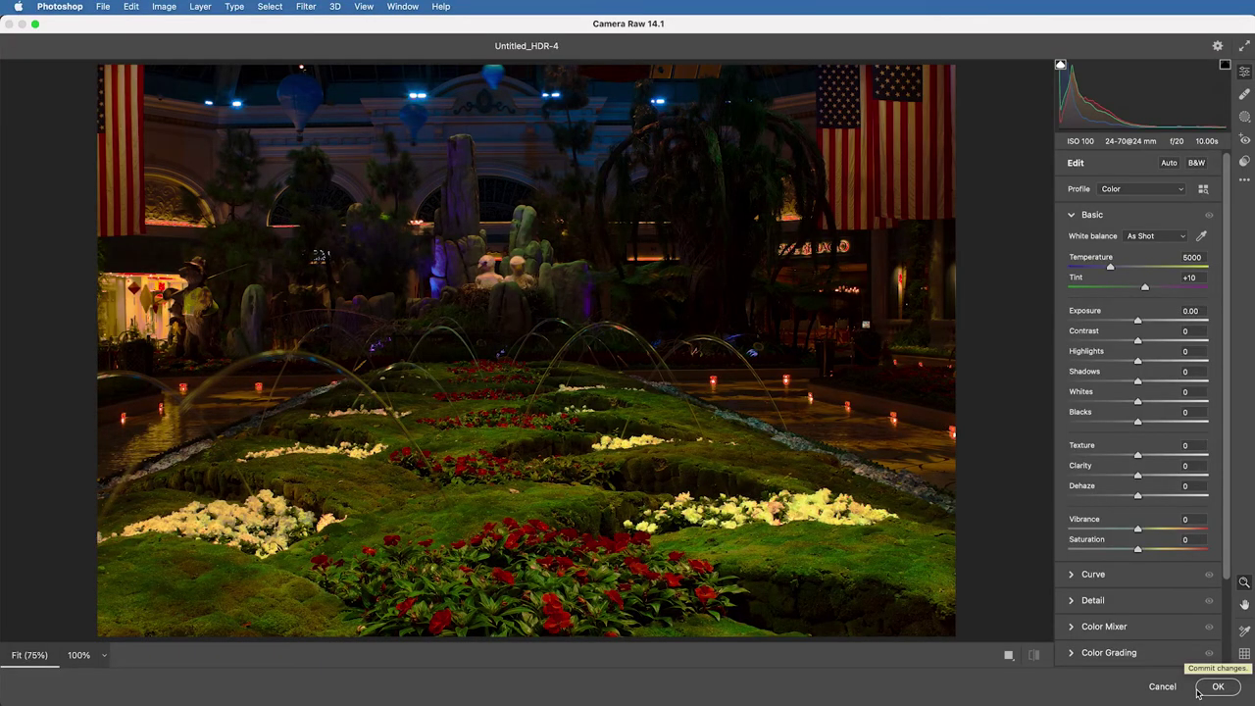
Set Shadows to +100, Exposure to +1.25 and Highlights to -73 for the merged HDR image.
left_click(1199, 688)
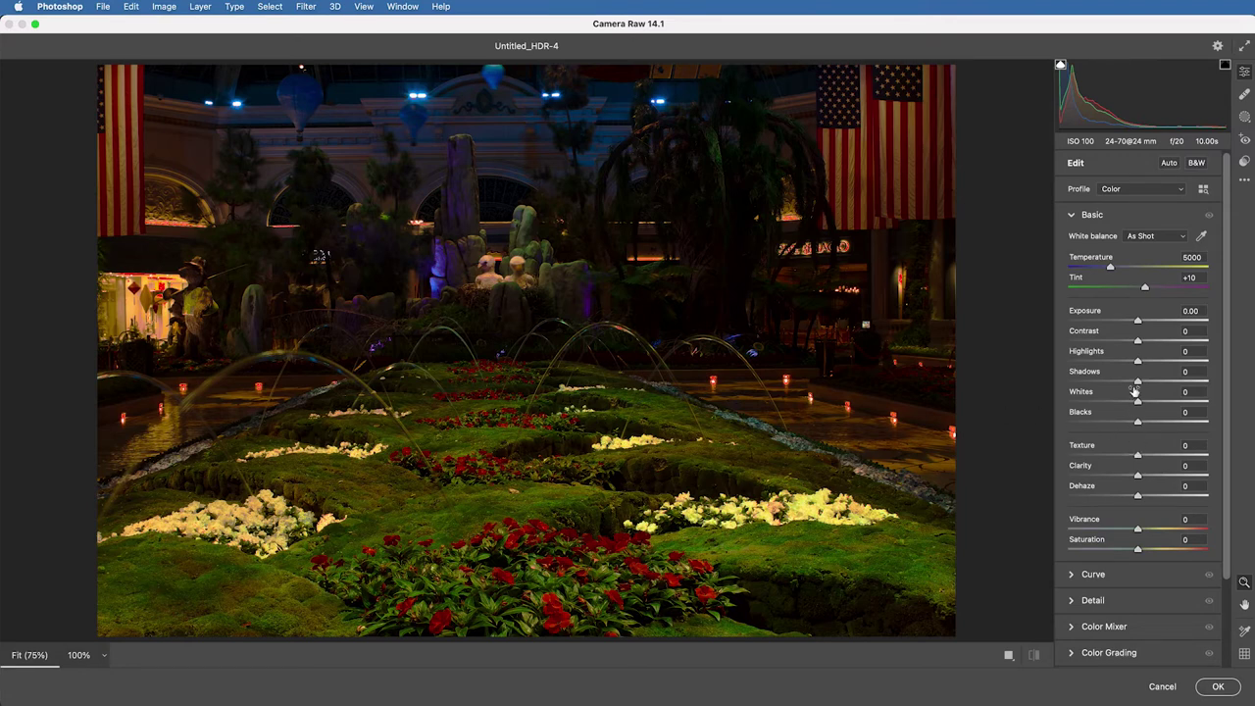
left_click_drag(1138, 382, 1244, 385)
left_click_drag(1139, 321, 1087, 361)
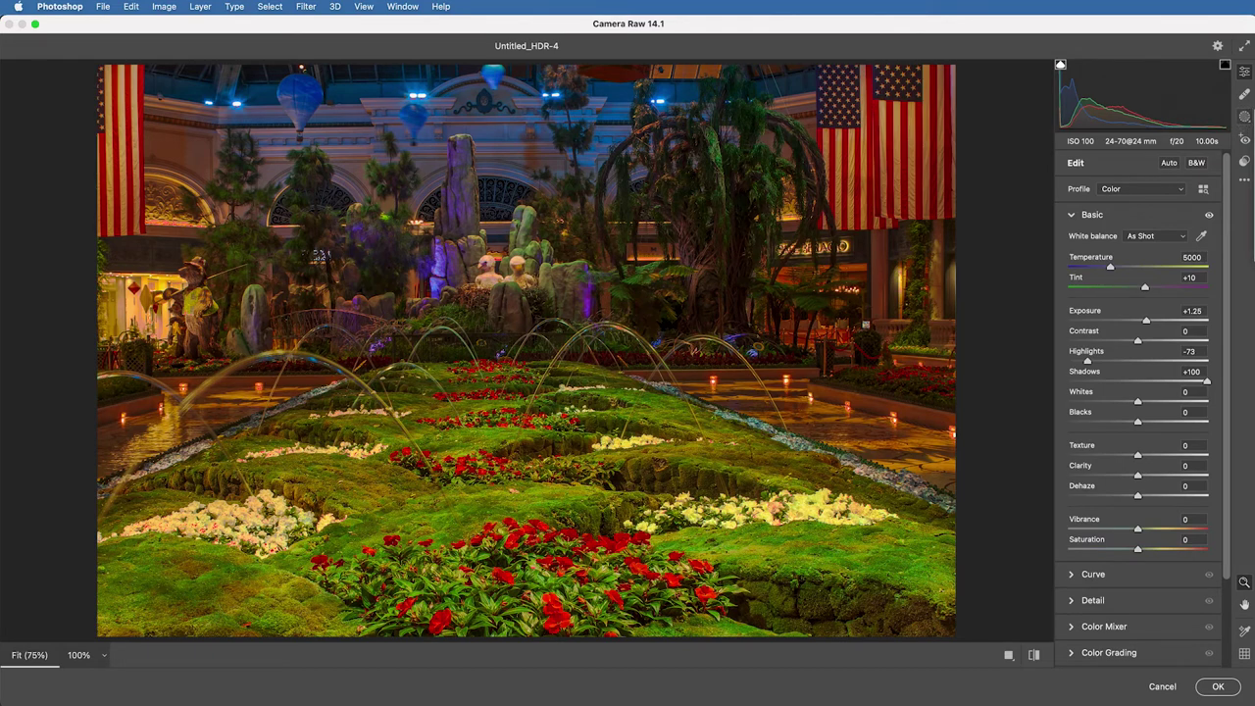
Add a linear gradient mask running upward from the front of the flower bed to just below the rocks.
key("g")
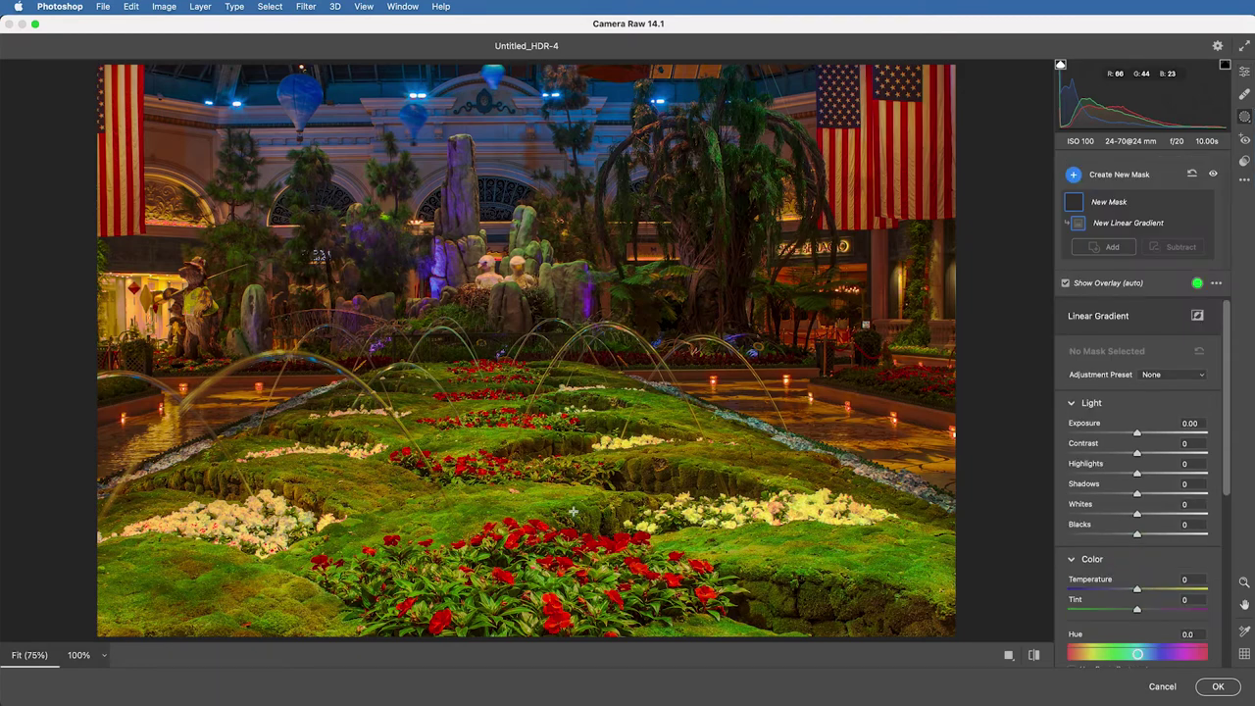
left_click_drag(502, 588, 501, 363)
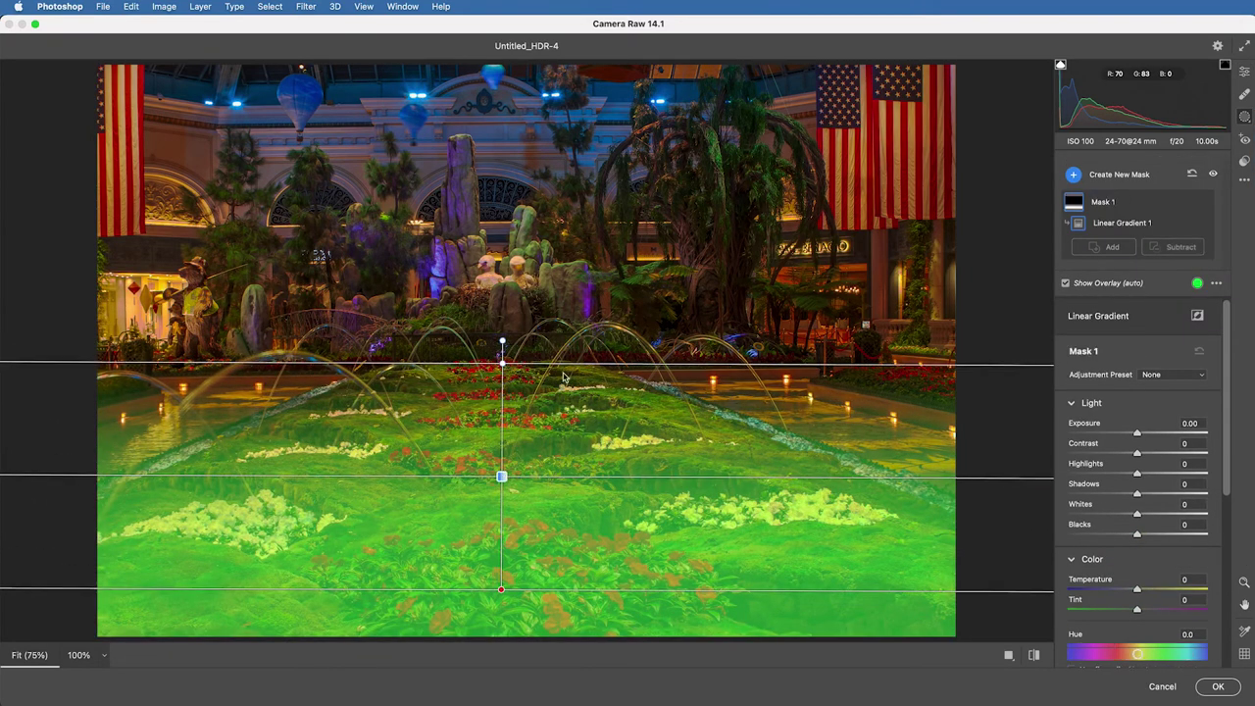
left_click(1065, 284)
left_click(1065, 283)
For the flower bed gradient, set Clarity to +56, Dehaze to +34 and Exposure to -0.35, with the mask overlay hidden.
scroll(1112, 486, "down", 5)
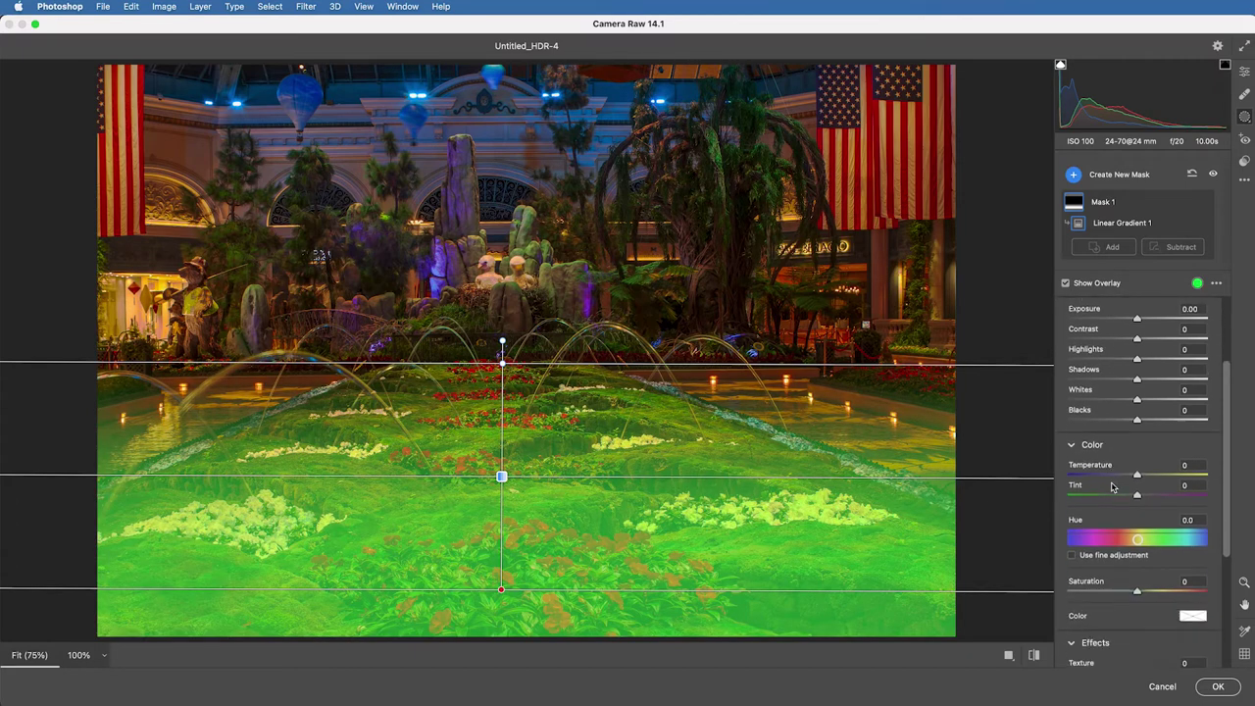
left_click_drag(1137, 573, 1162, 592)
scroll(1147, 490, "up", 1)
key("y")
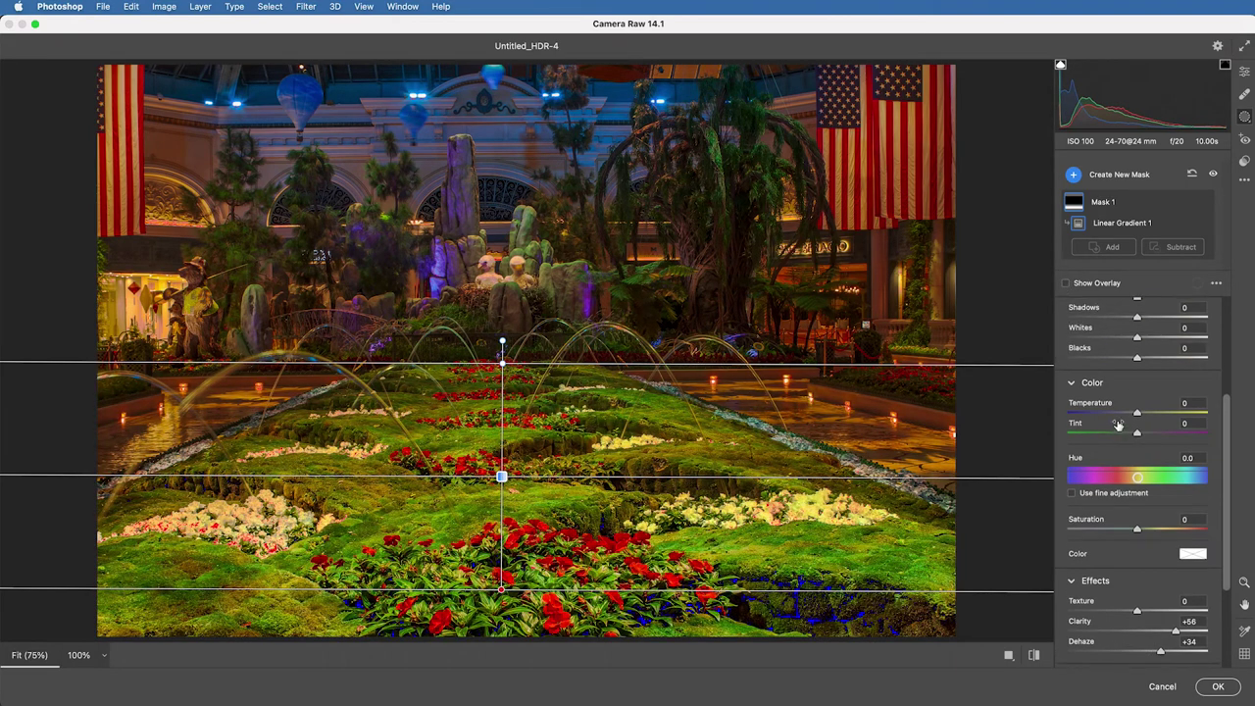
scroll(1128, 430, "up", 5)
left_click_drag(1137, 405, 1131, 401)
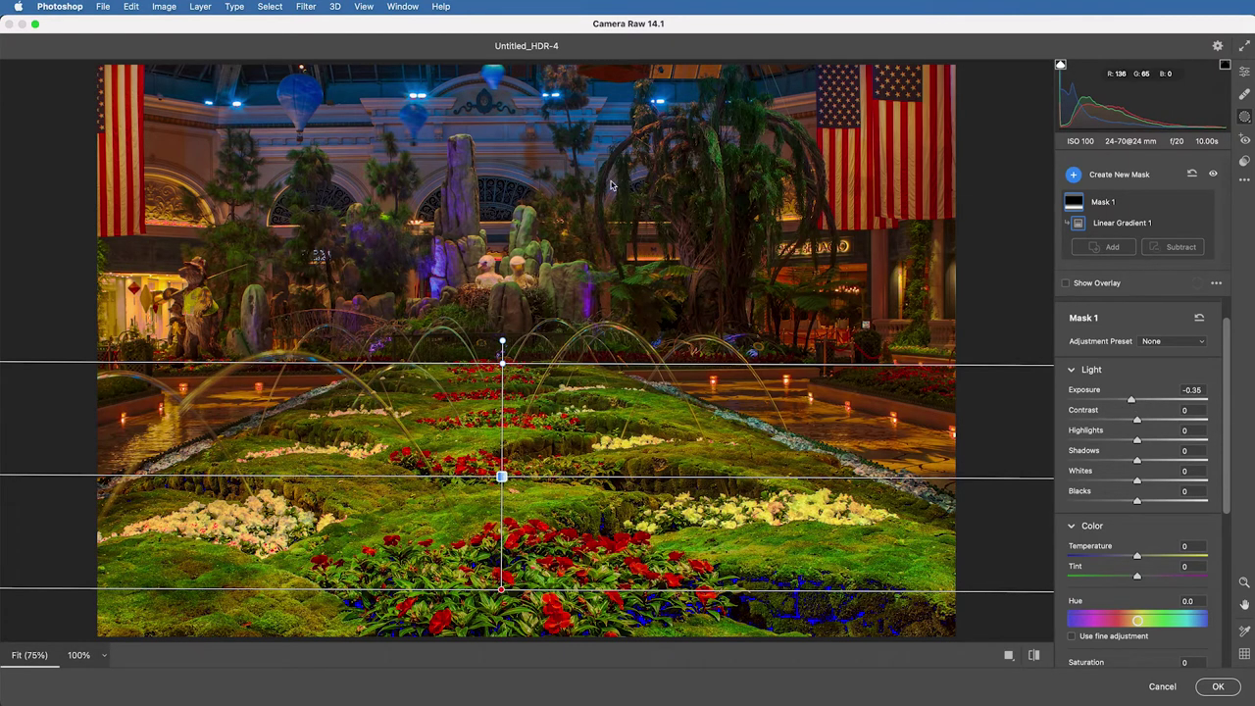
Add a second linear gradient mask running from the ceiling down to just above the flower bed, with the mask overlay hidden.
left_click(1071, 176)
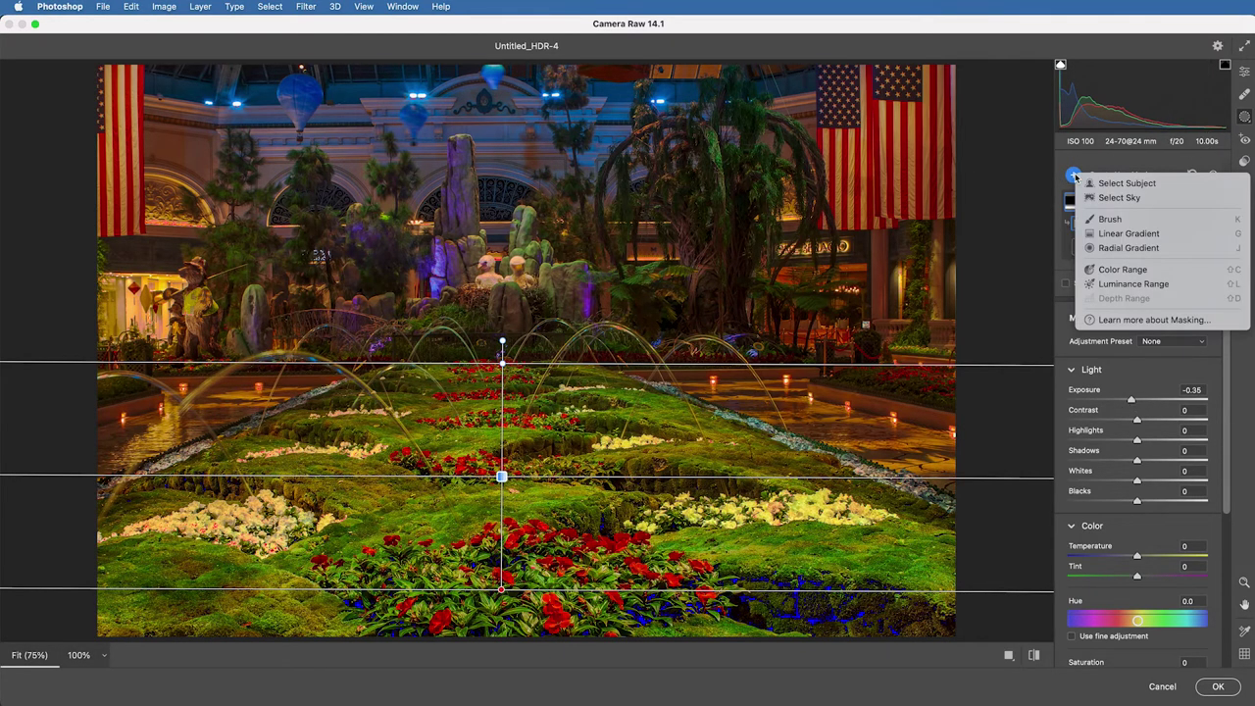
left_click(1120, 236)
left_click_drag(526, 72, 526, 330)
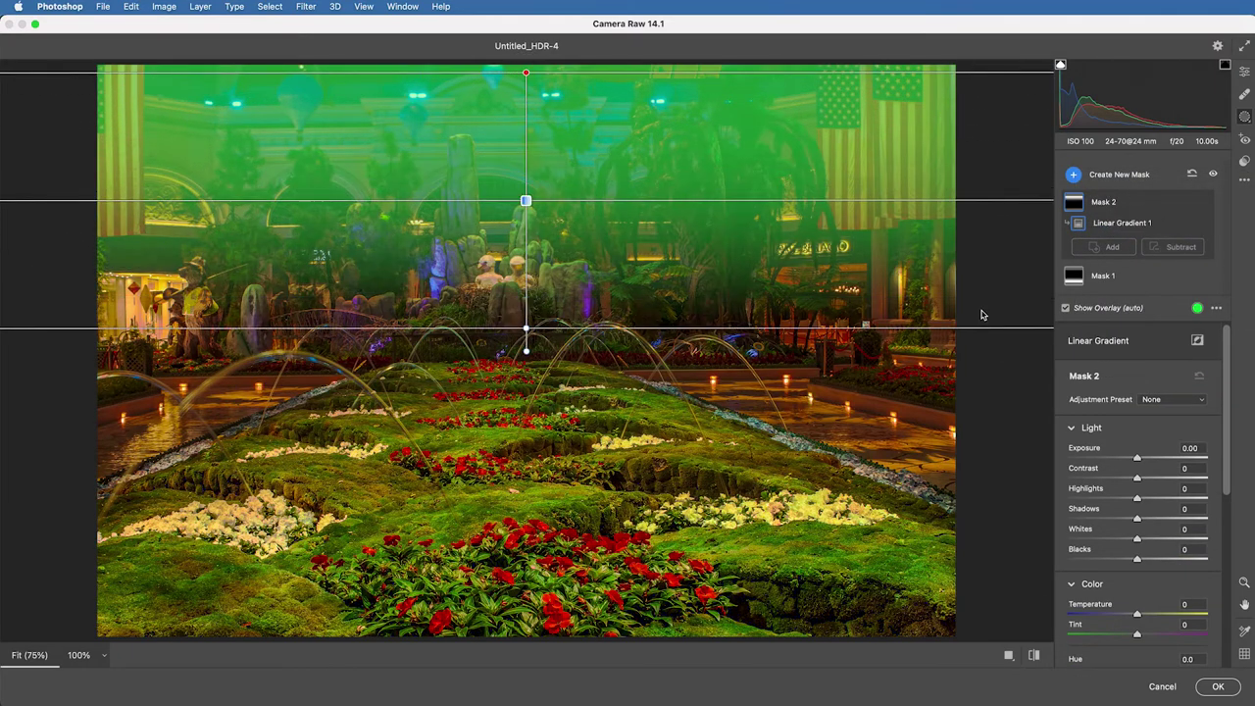
left_click(1066, 308)
For the upper gradient, set Saturation to +50, Shadows to +100 and Exposure to +1.05, and apply the Camera Raw toning.
scroll(1124, 520, "down", 5)
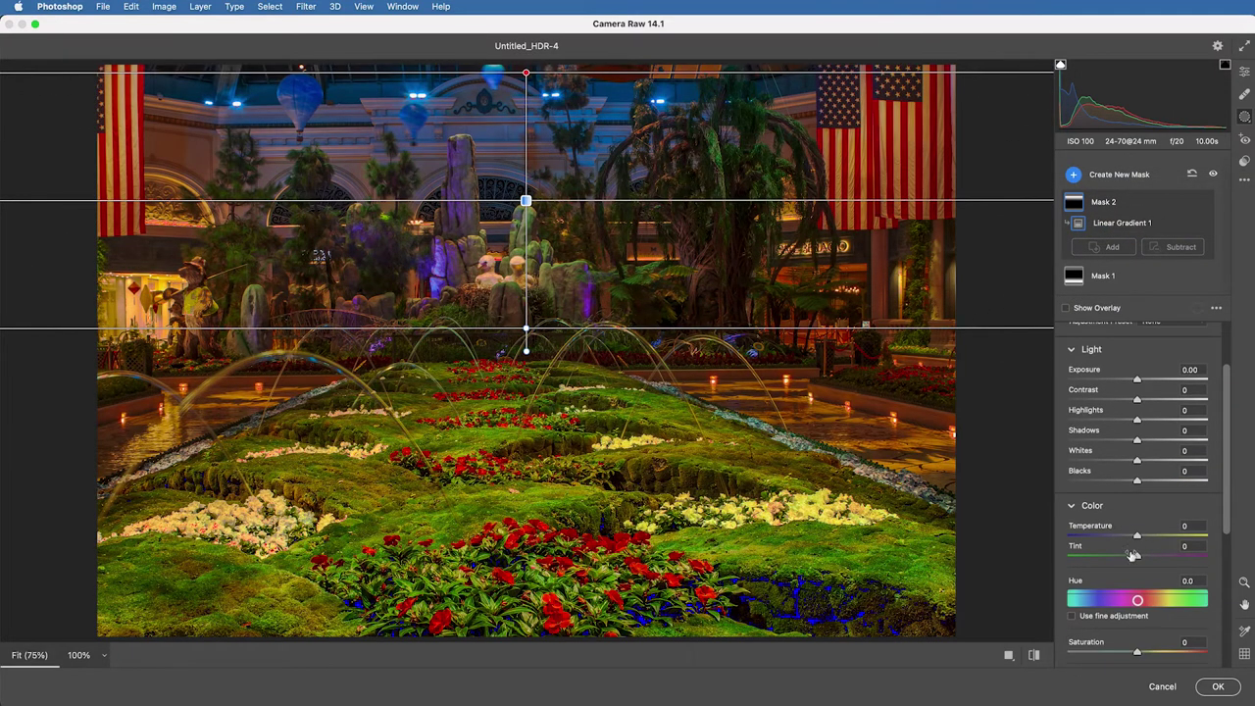
left_click_drag(1138, 580, 1173, 581)
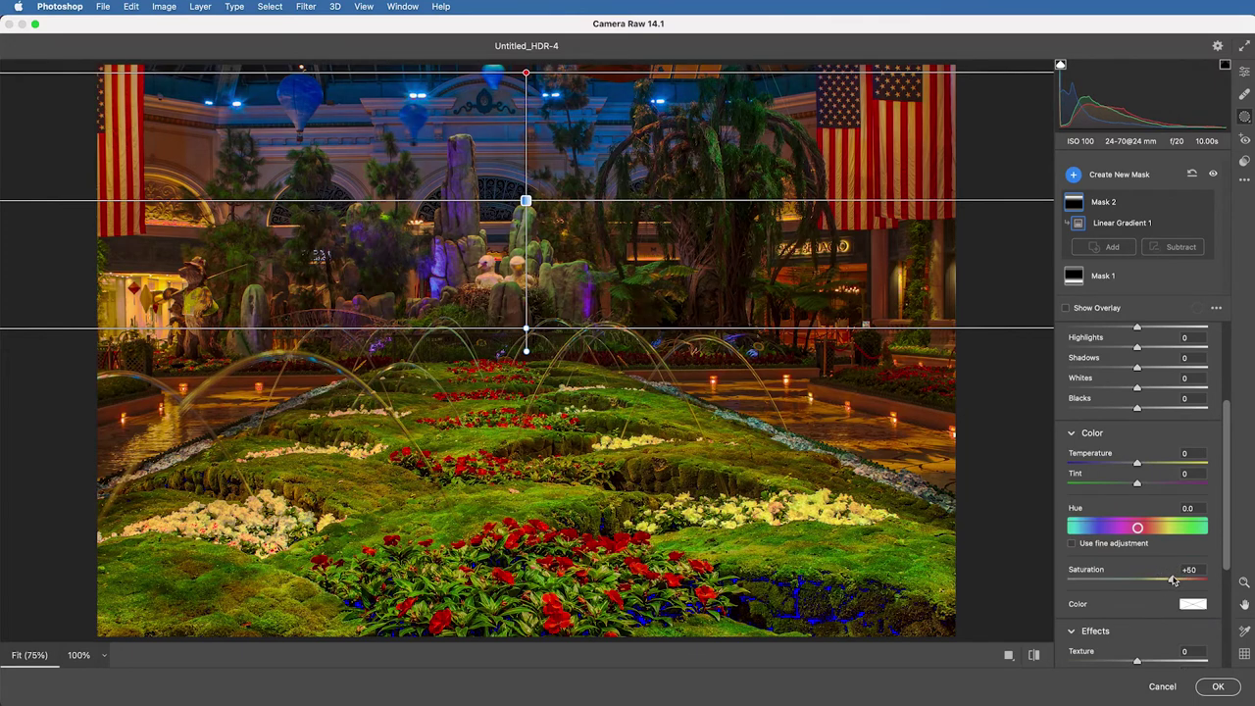
scroll(1173, 431, "up", 3)
left_click_drag(1137, 428, 1238, 429)
left_click_drag(1138, 366, 1155, 365)
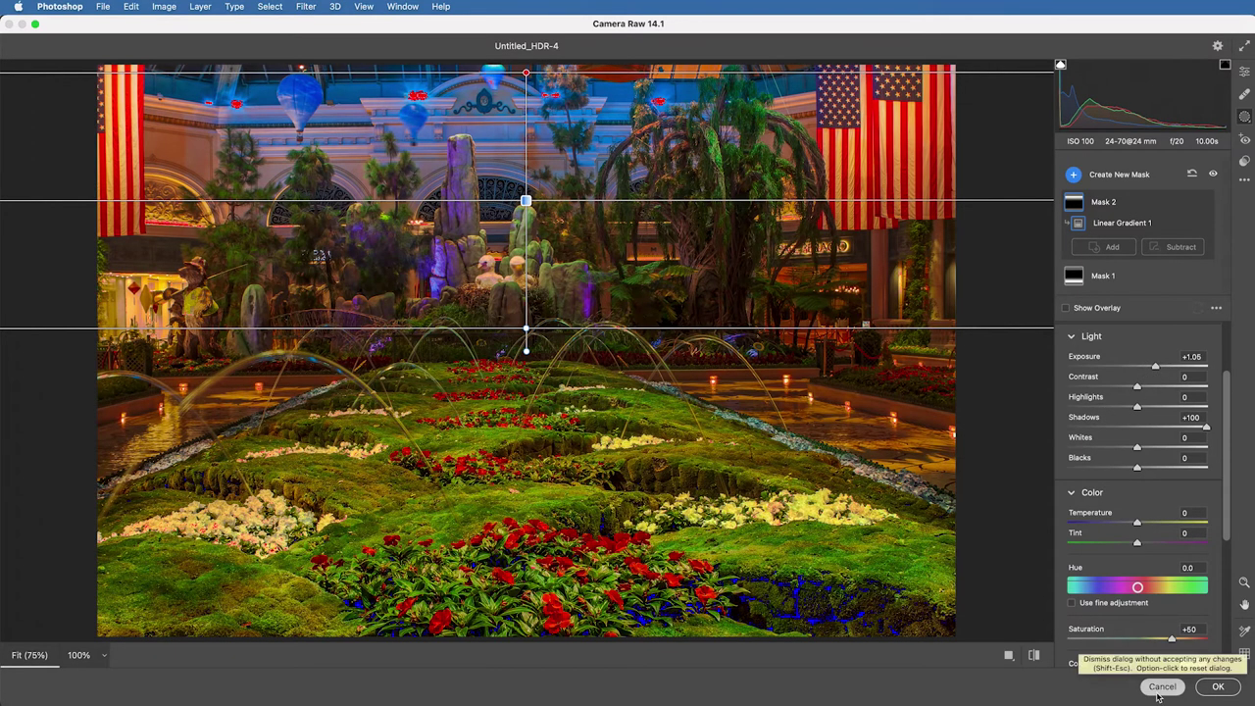
left_click(1220, 687)
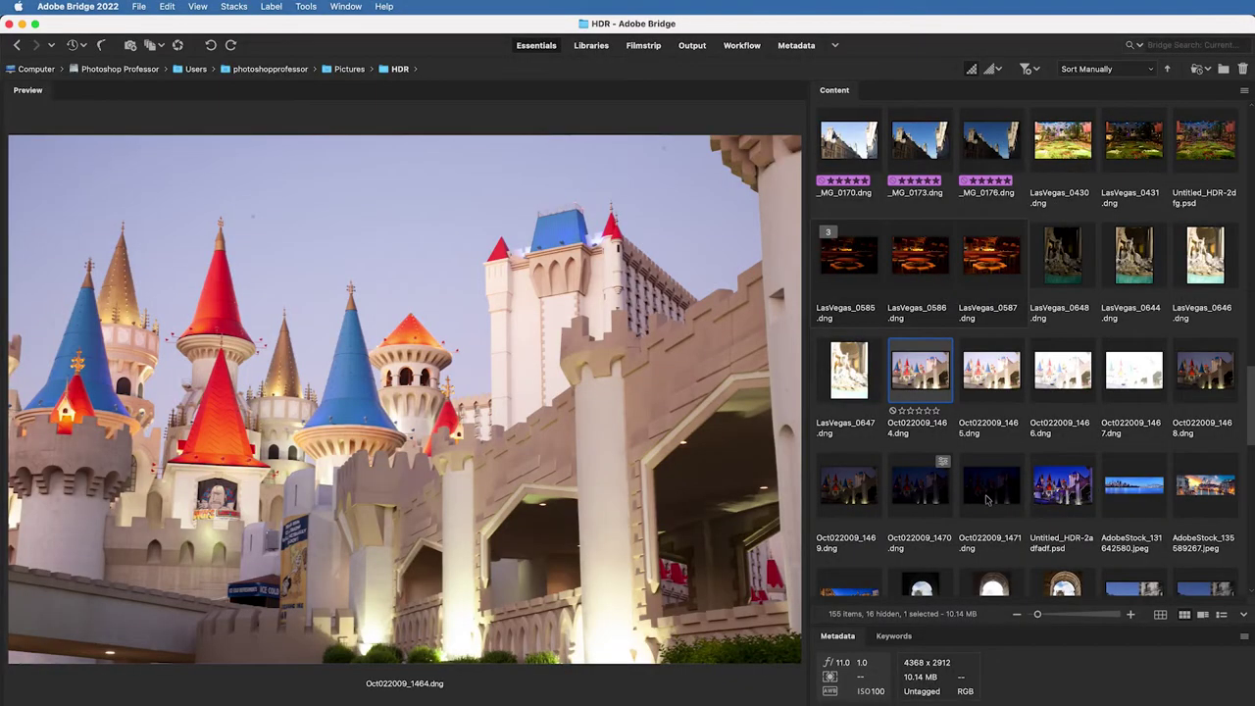
Examine the castle exposures Oct022009_1464.dng to Oct022009_1471.dng in Bridge, comparing their previews and shutter speeds.
left_click(987, 491, "shift")
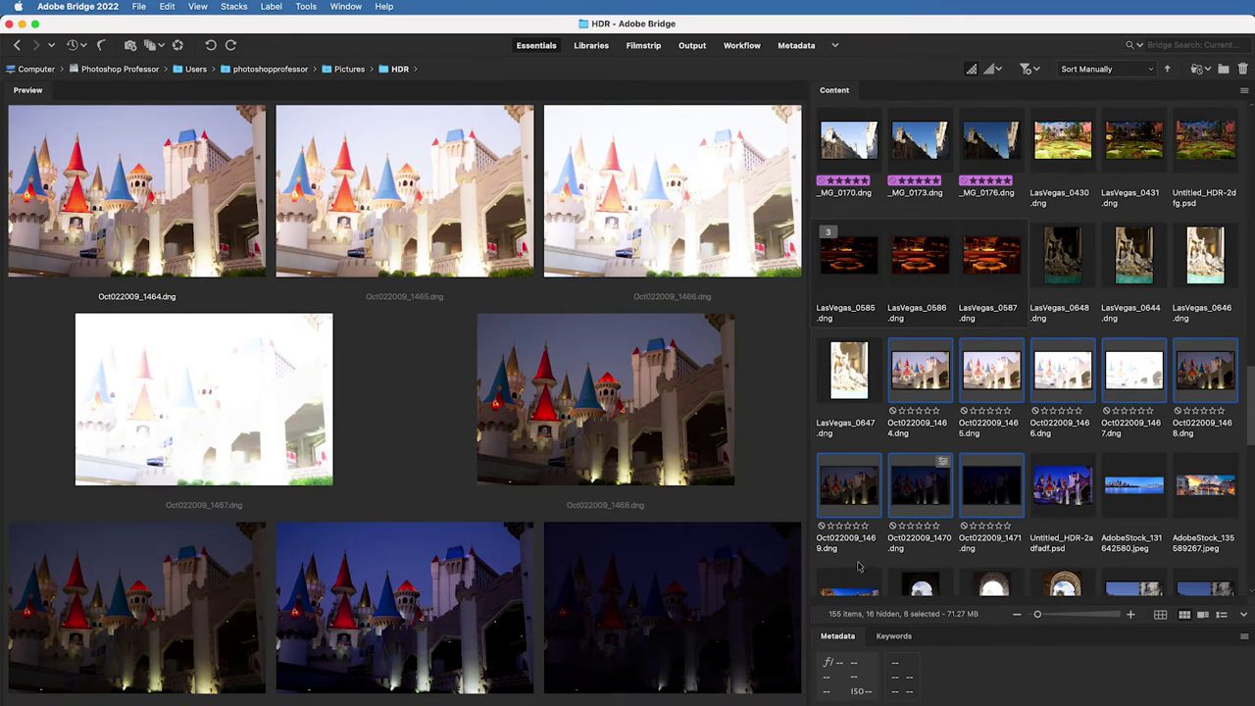
left_click(862, 529)
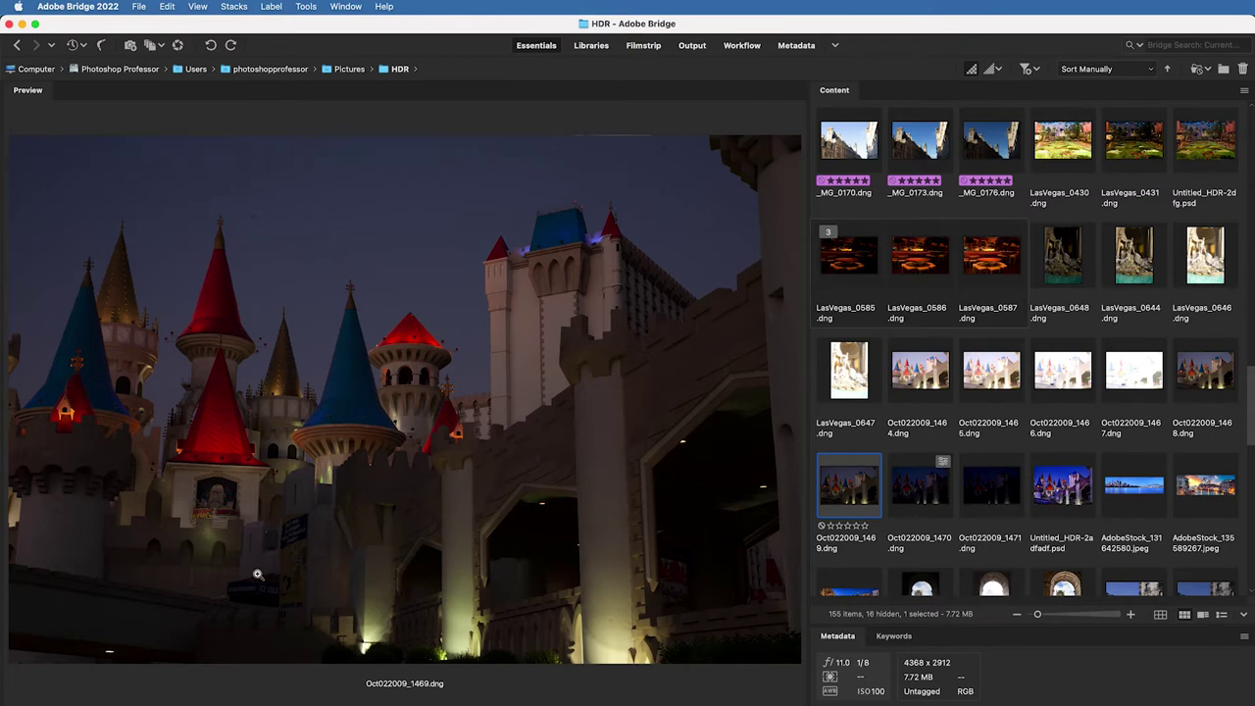
key("Right")
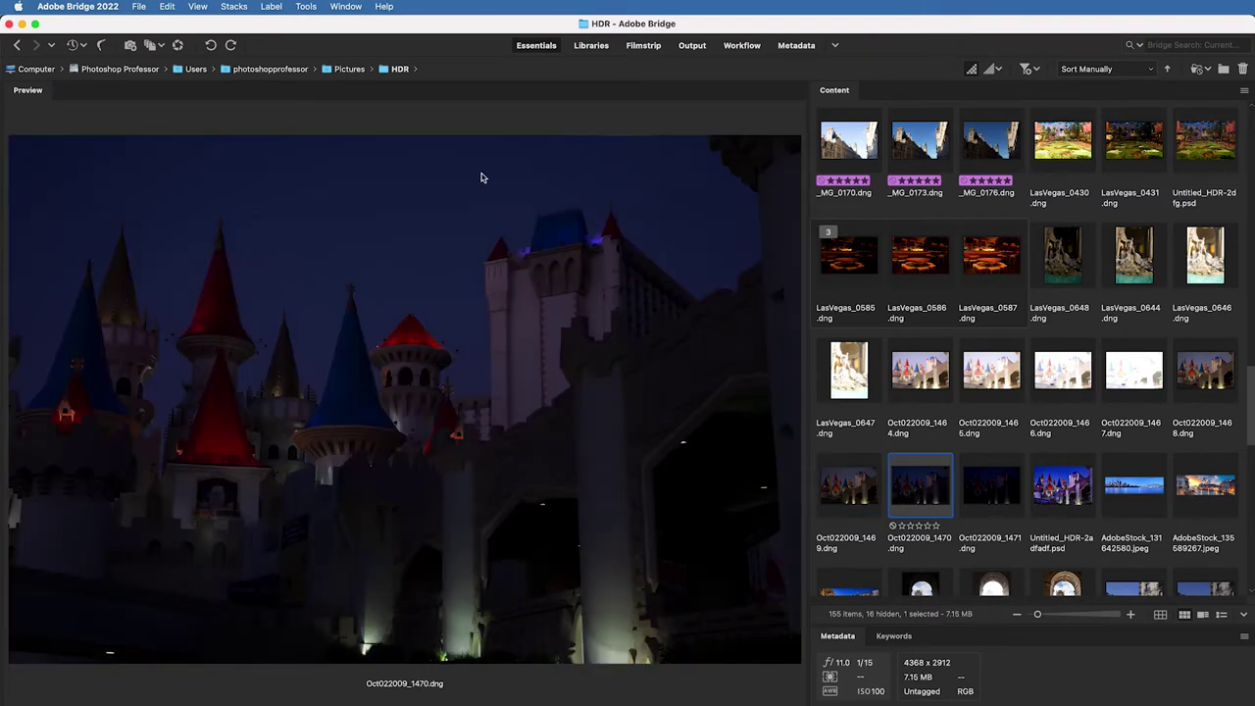
left_click(1002, 490)
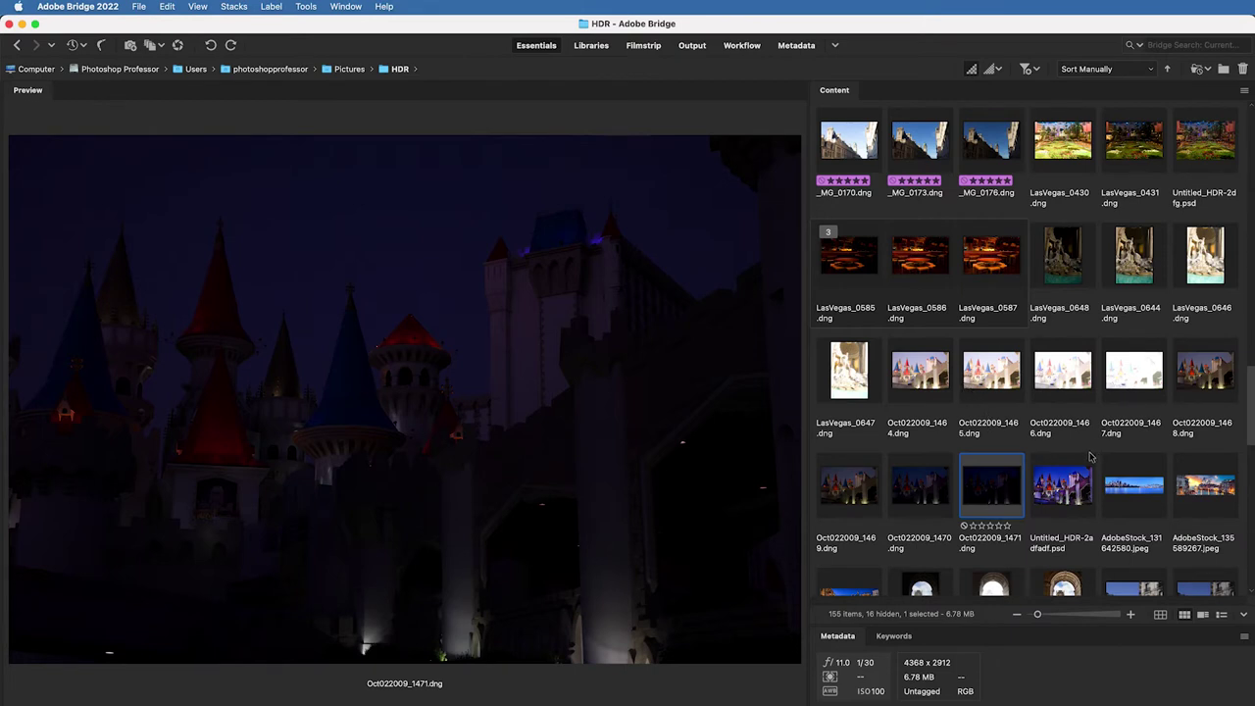
left_click(1210, 373)
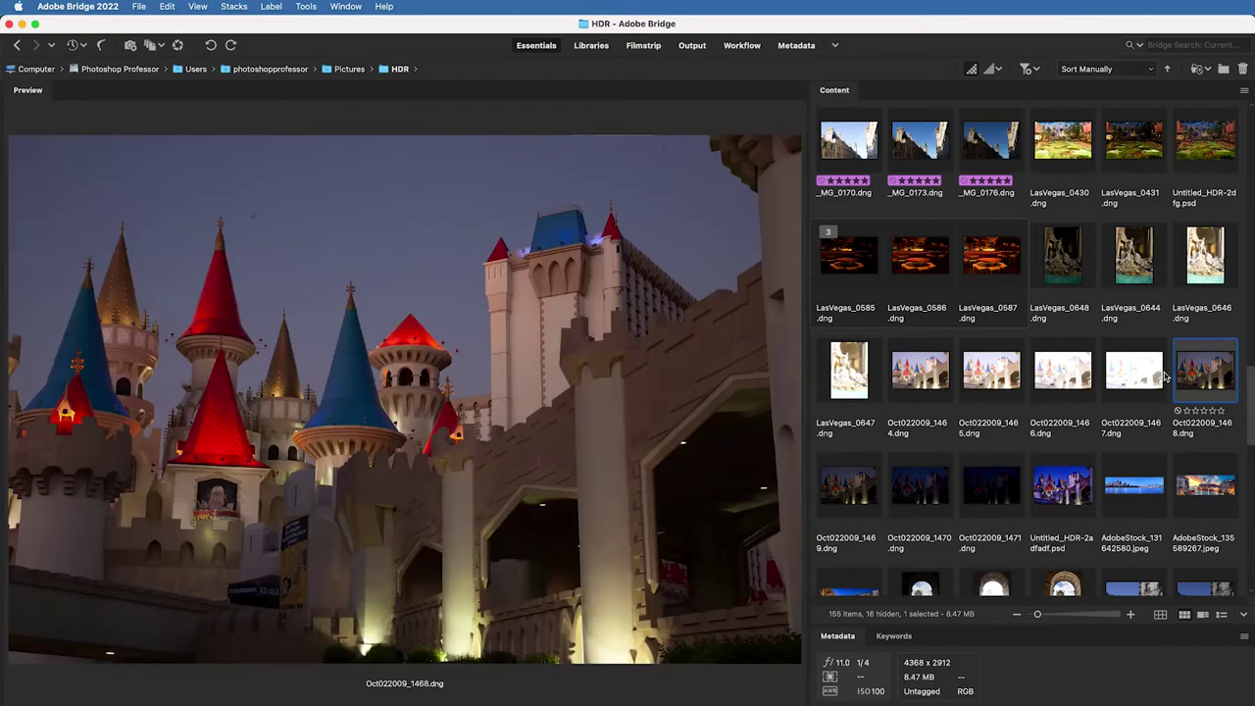
left_click(944, 381)
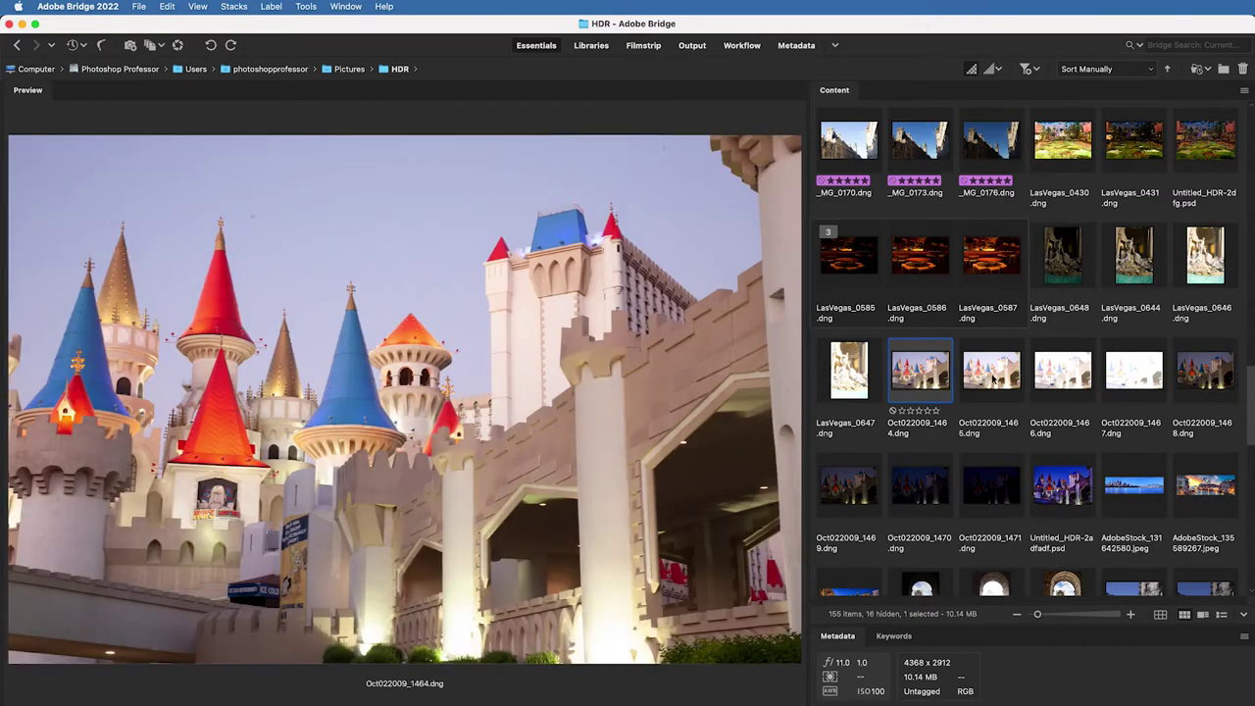
left_click(994, 378)
left_click(1062, 380)
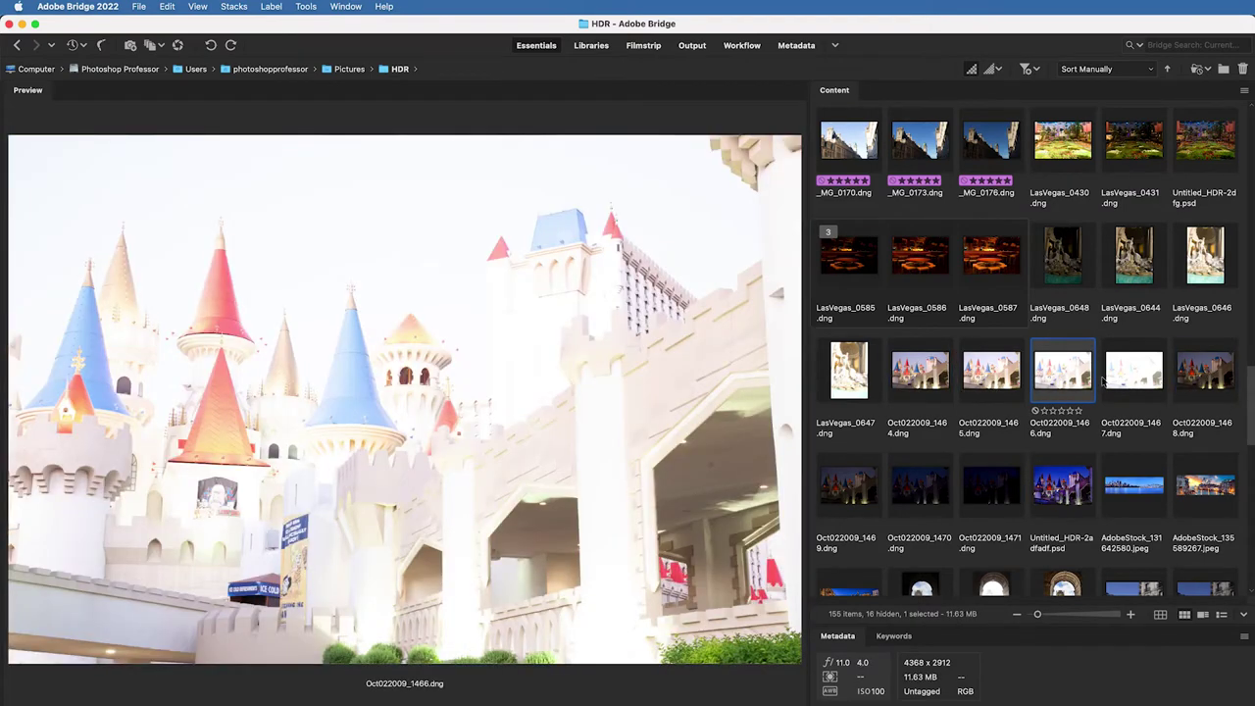
left_click(1121, 382)
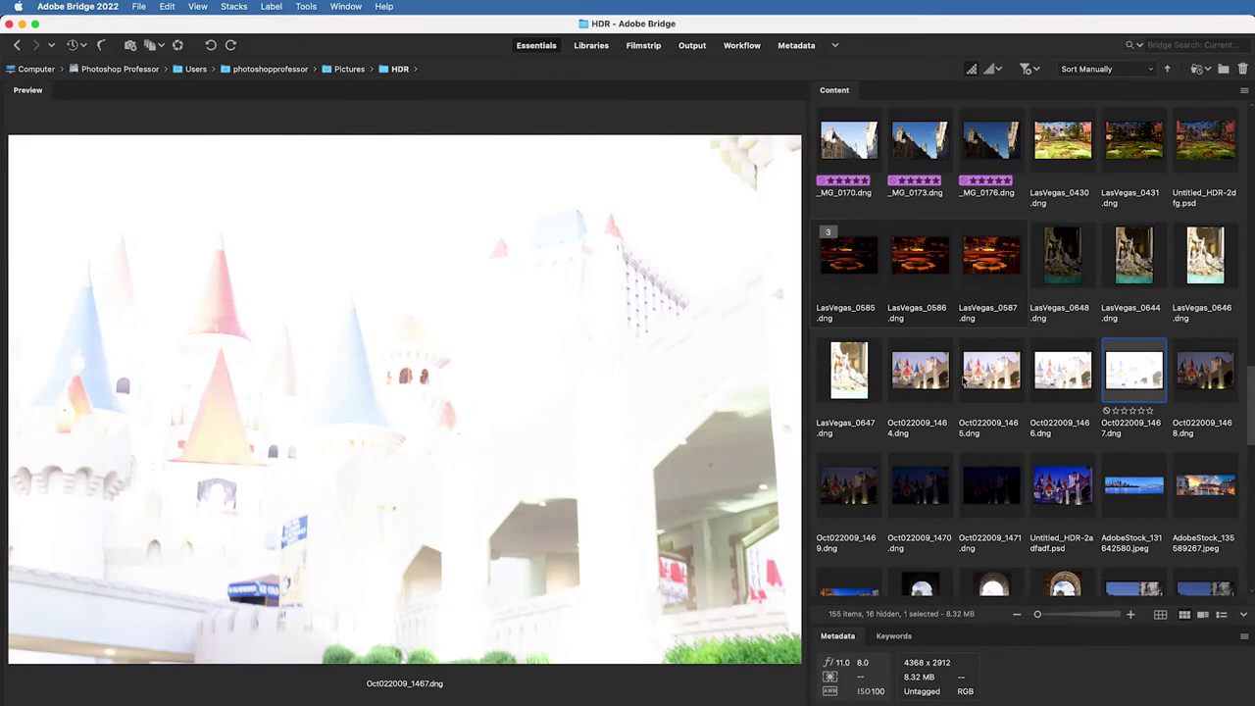
key("Right")
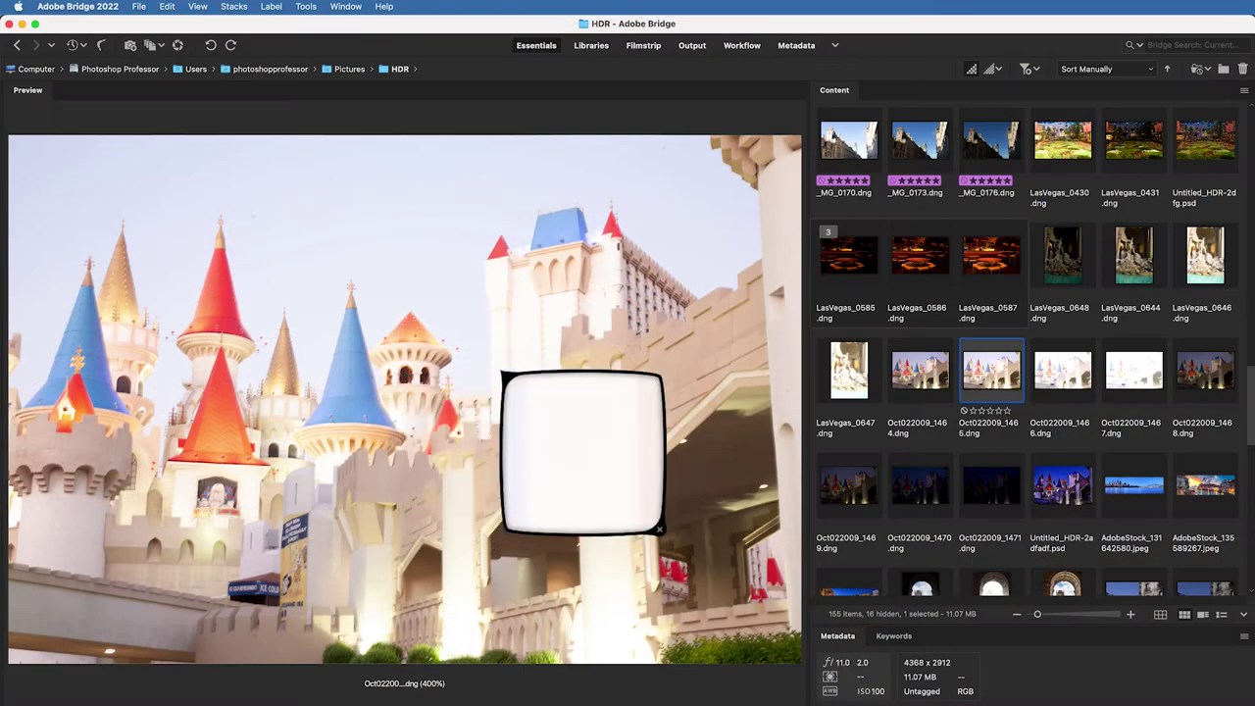
Inspect the overexposed castle shots at 400%, and move Oct022009_1465.dng and Oct022009_1467.dng to the trash.
left_click_drag(575, 454, 696, 450)
right_click(1000, 386)
left_click(1038, 526)
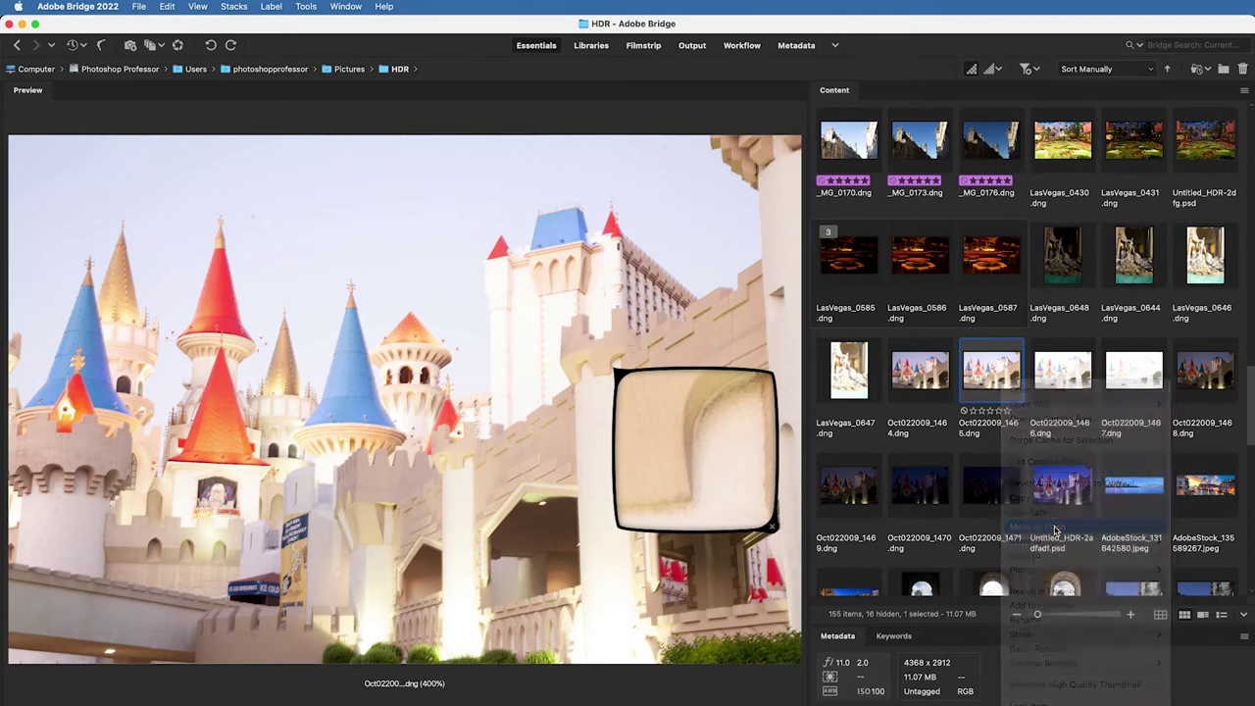
left_click(1061, 376)
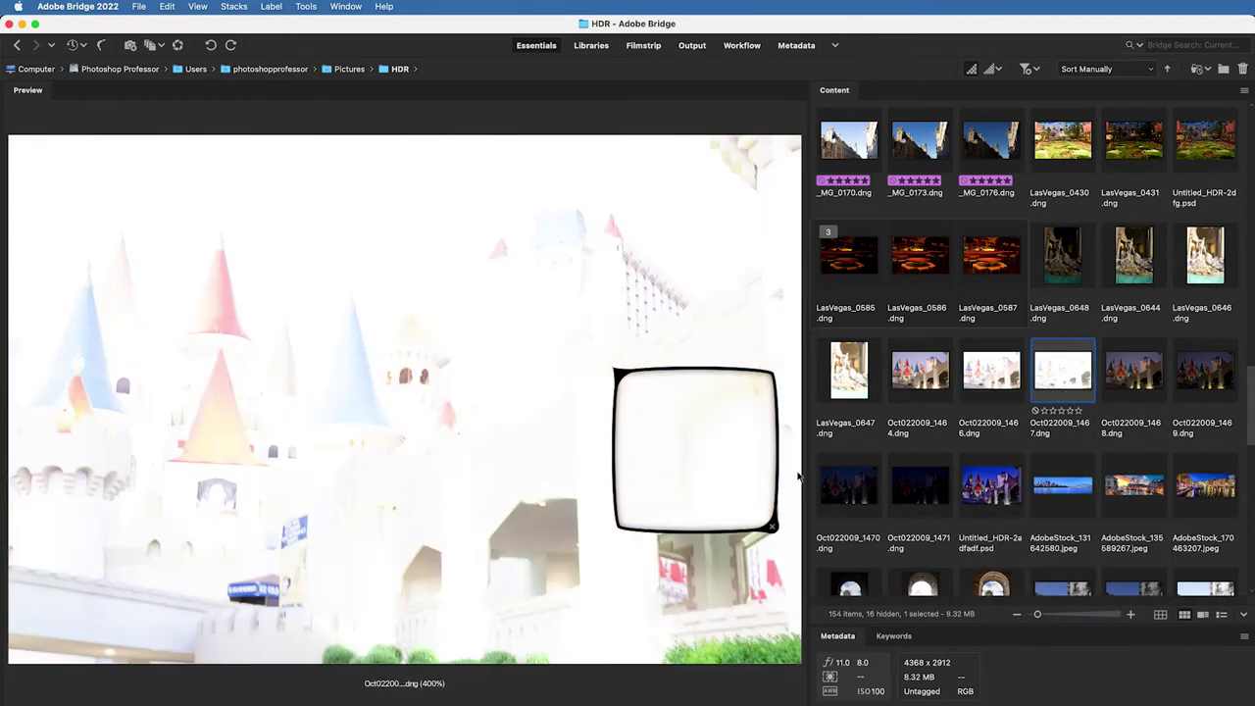
left_click_drag(619, 382, 268, 592)
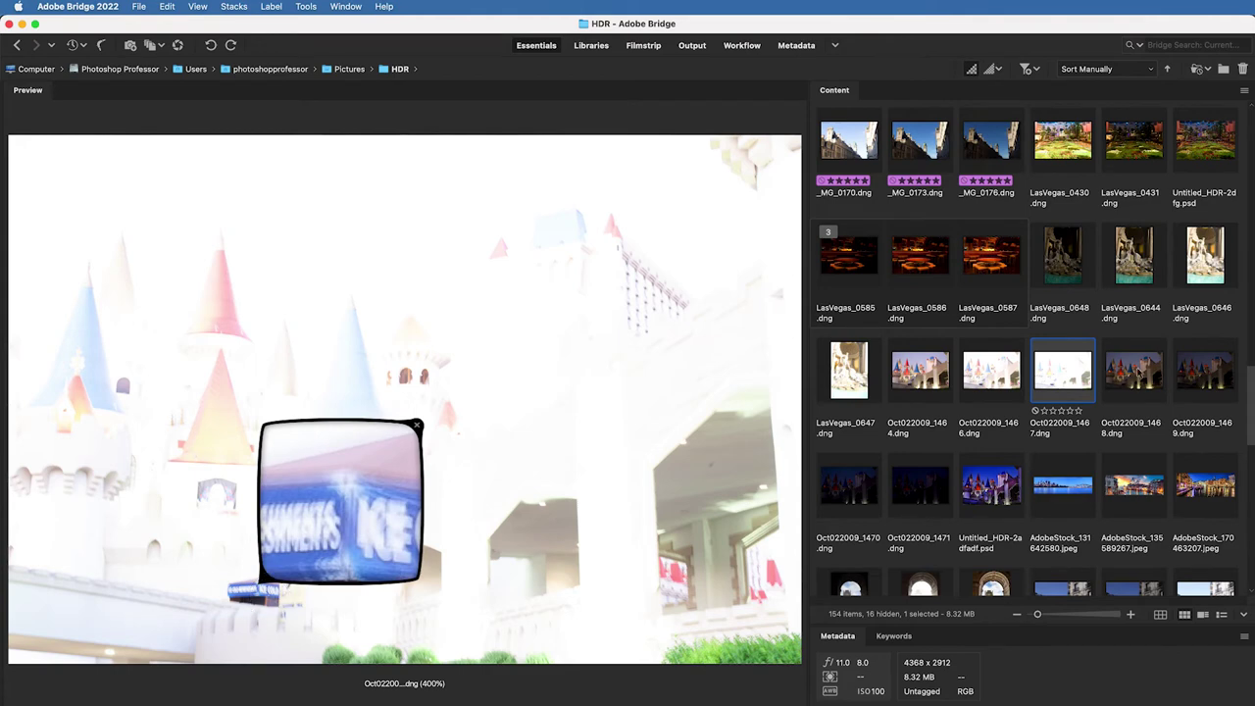
right_click(1070, 363)
left_click(1127, 509)
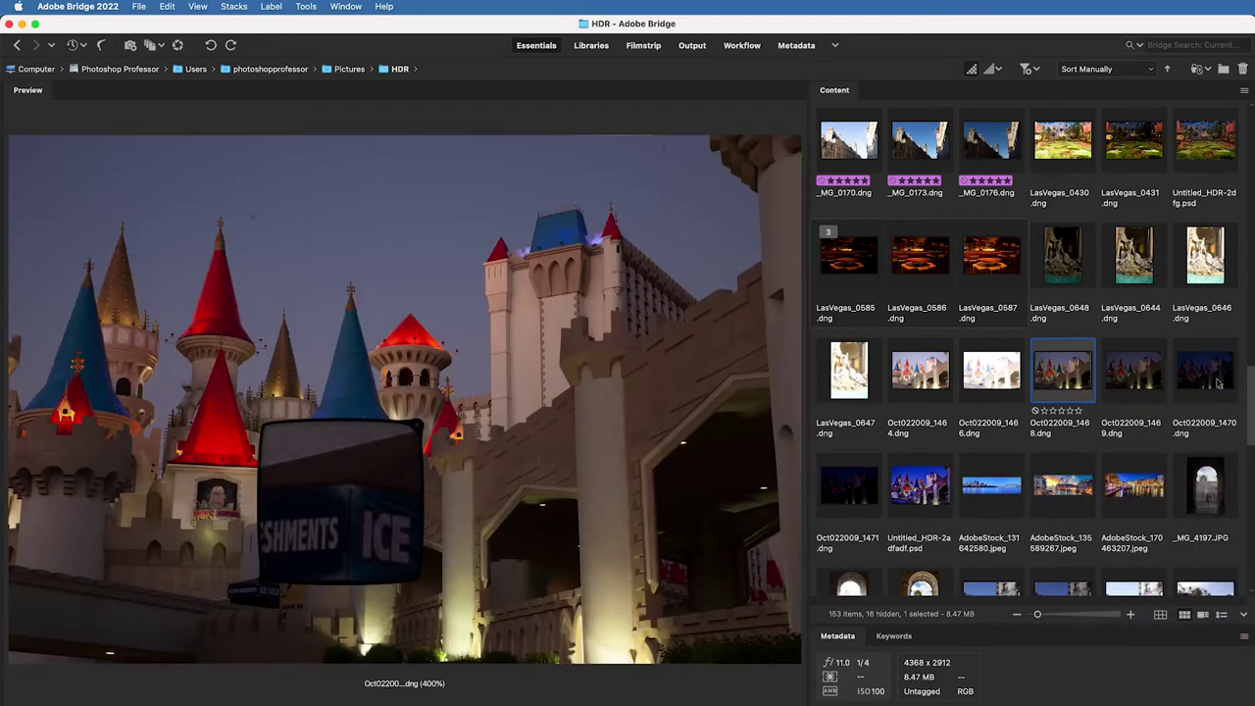
Merge the six remaining castle exposures, Oct022009_1464.dng through Oct022009_1471.dng, with Photoshop's Merge to HDR Pro.
left_click(907, 378)
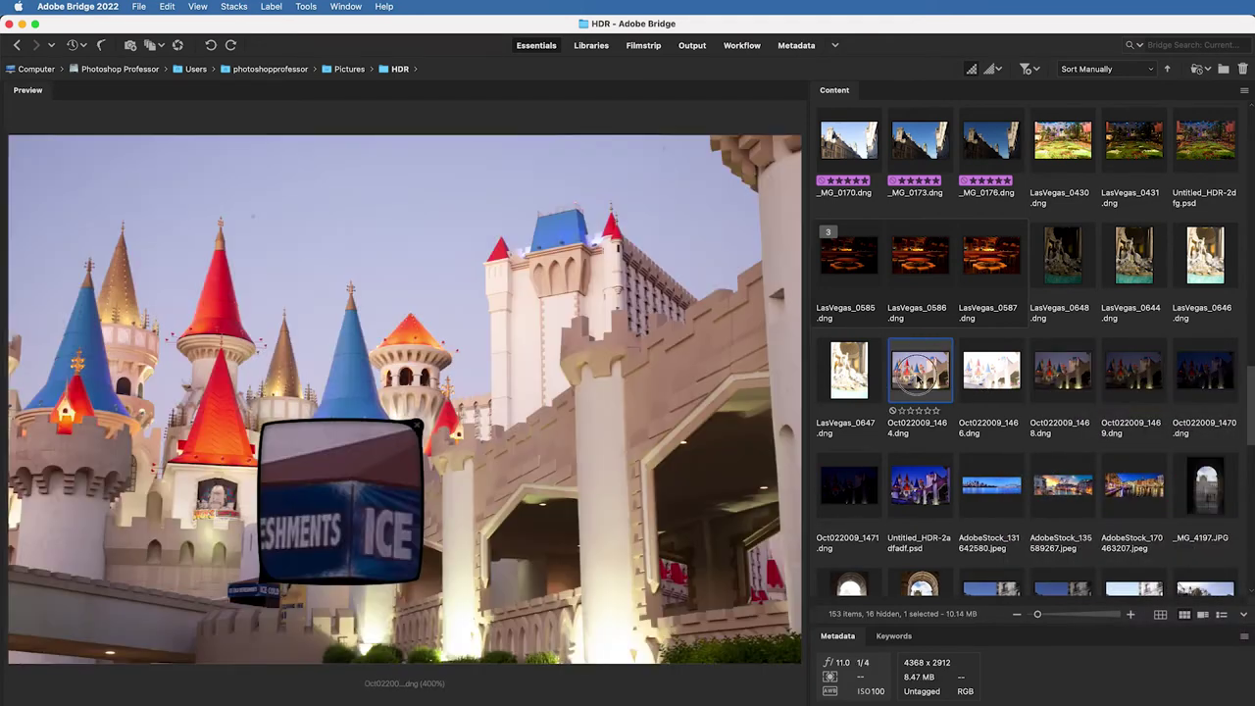
left_click(850, 482, "shift")
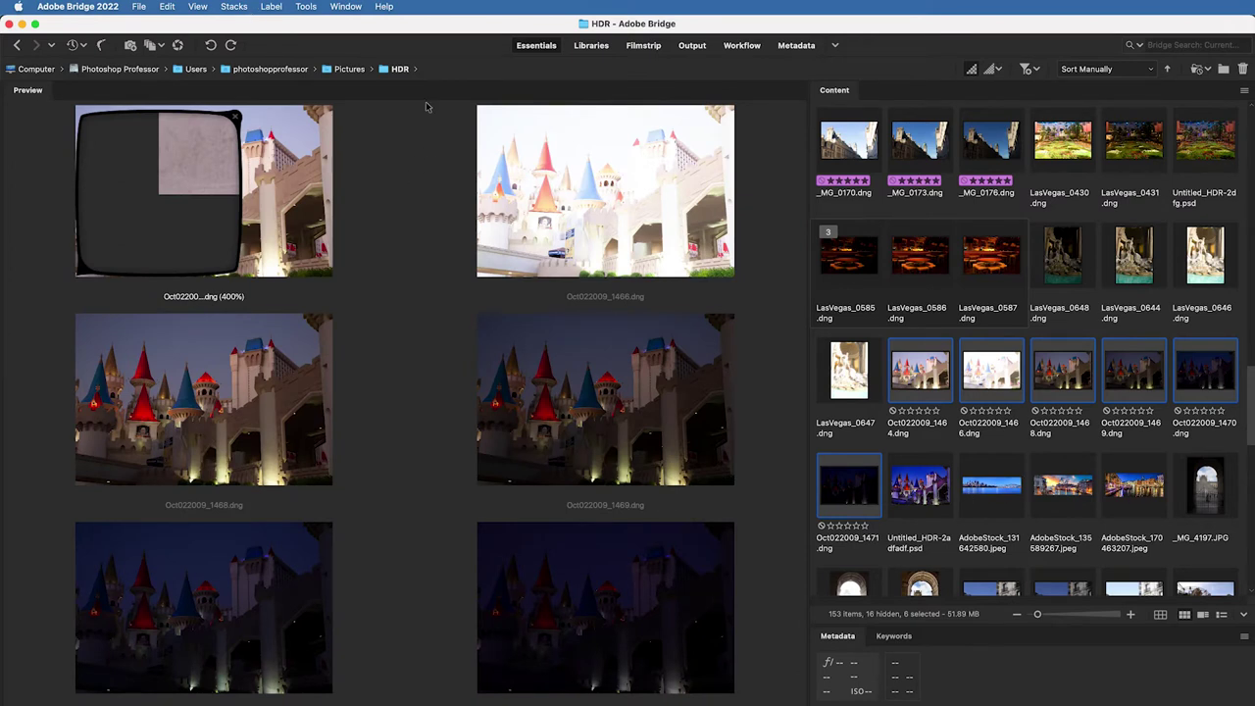
left_click(306, 7)
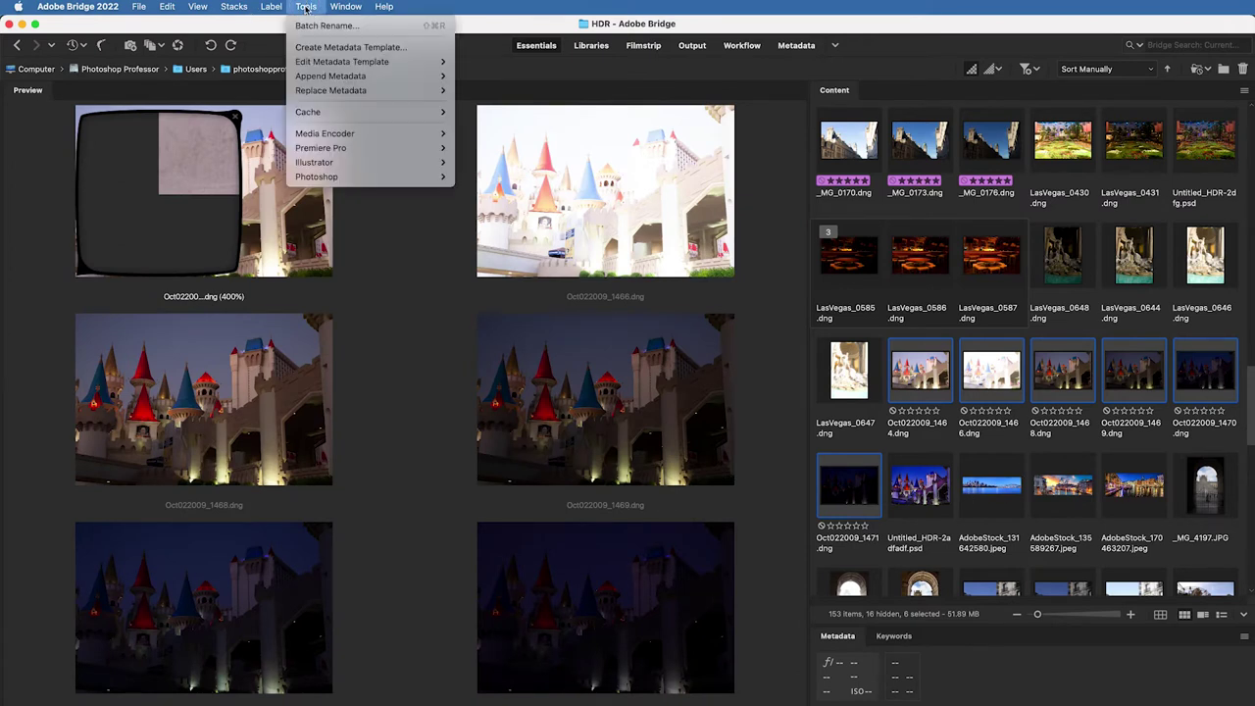
mouse_move(422, 177)
left_click(552, 256)
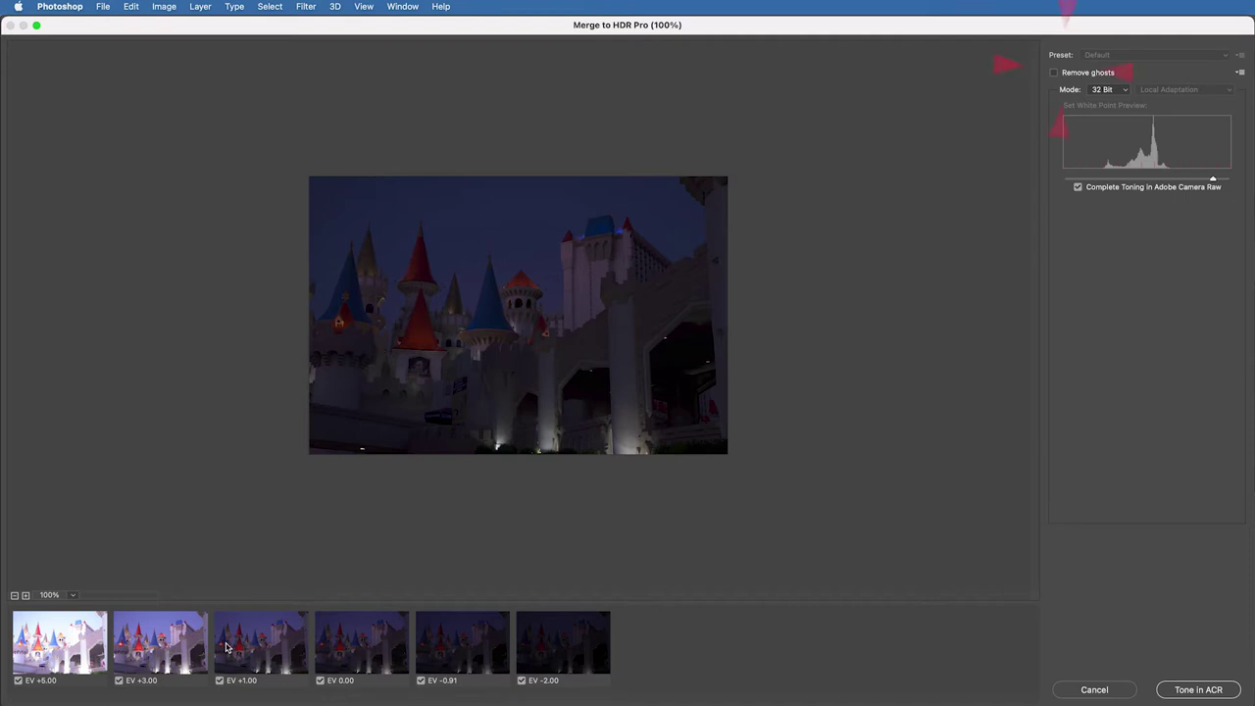
Turn on ghost removal, compare the source exposures and use EV +1.00 as the base, and send the merge to Camera Raw.
left_click(1055, 74)
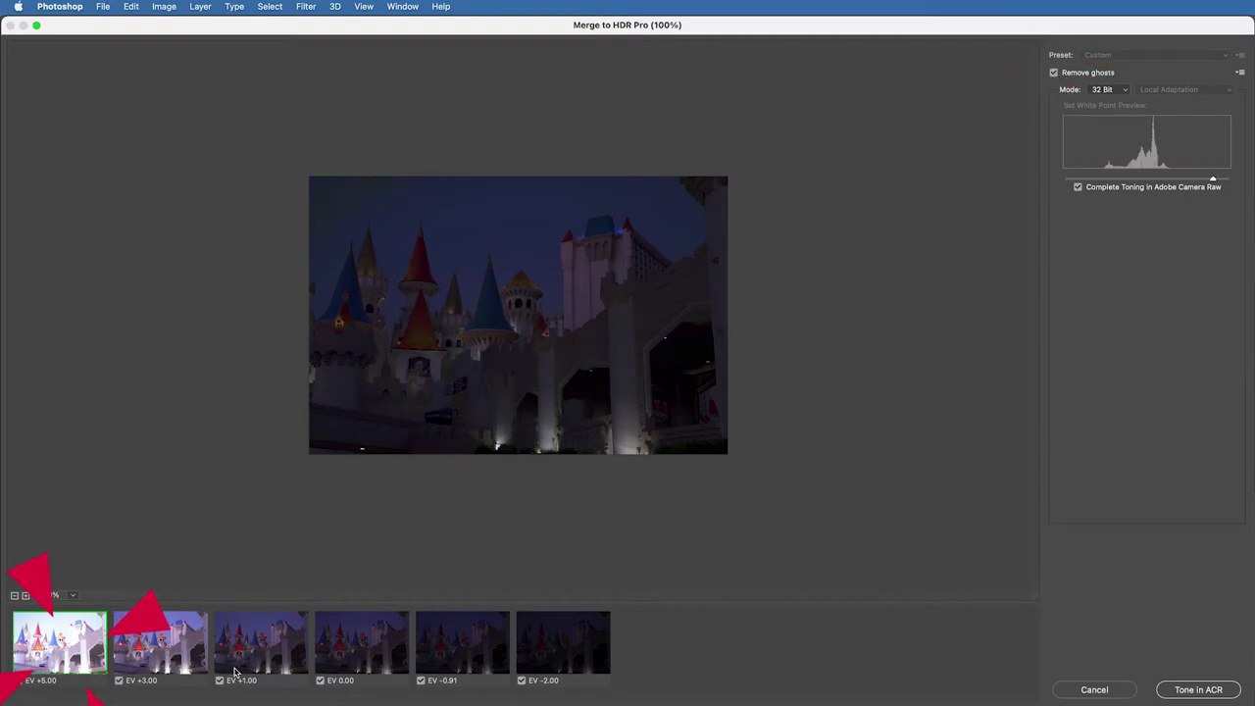
left_click(168, 650)
left_click(274, 651)
left_click(340, 647)
left_click(457, 647)
left_click(582, 643)
left_click(463, 642)
left_click(339, 647)
left_click(253, 653)
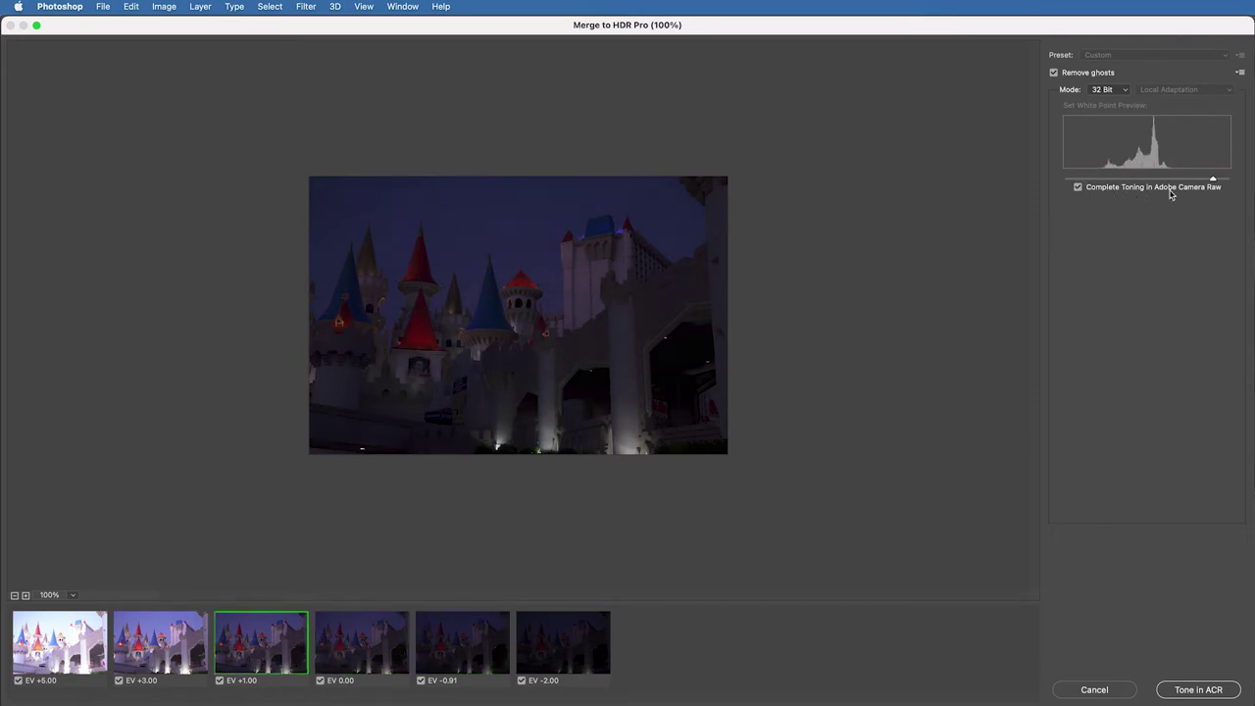
left_click(1202, 691)
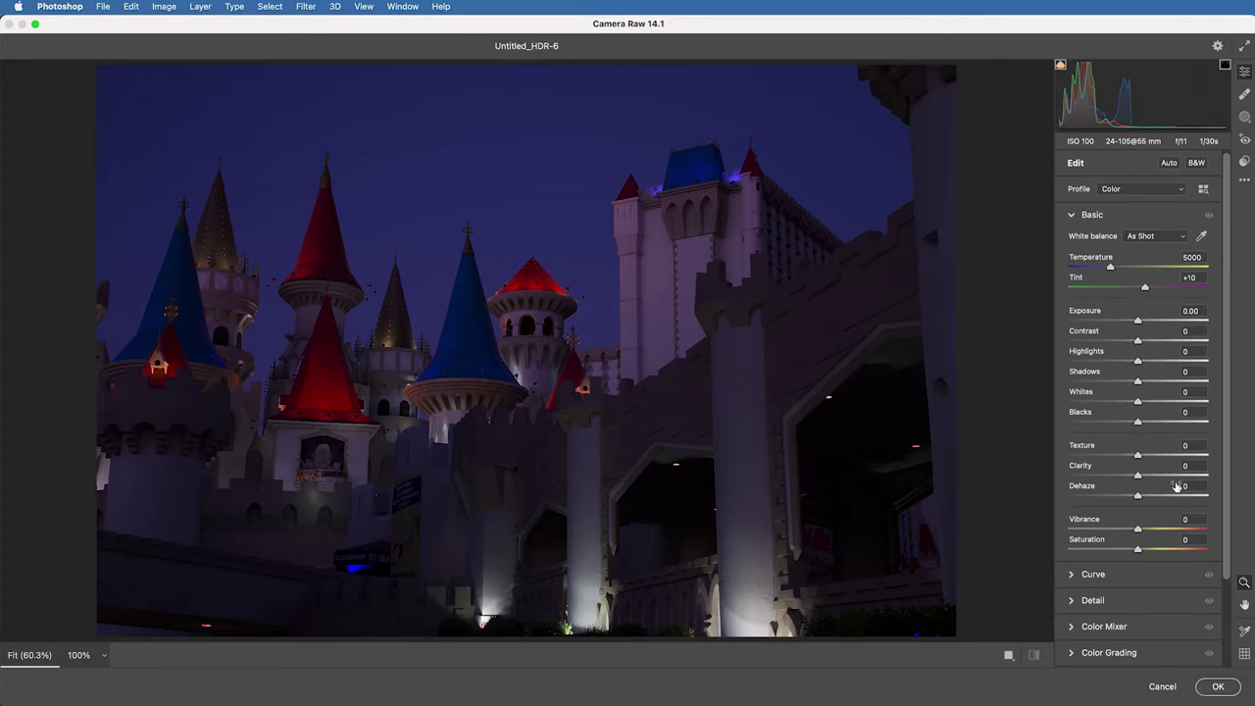
Set Shadows to +100, Exposure to +1.90, Highlights to -99, Clarity to +42 and Dehaze to +52 for the castle image.
left_click_drag(1141, 386, 1253, 388)
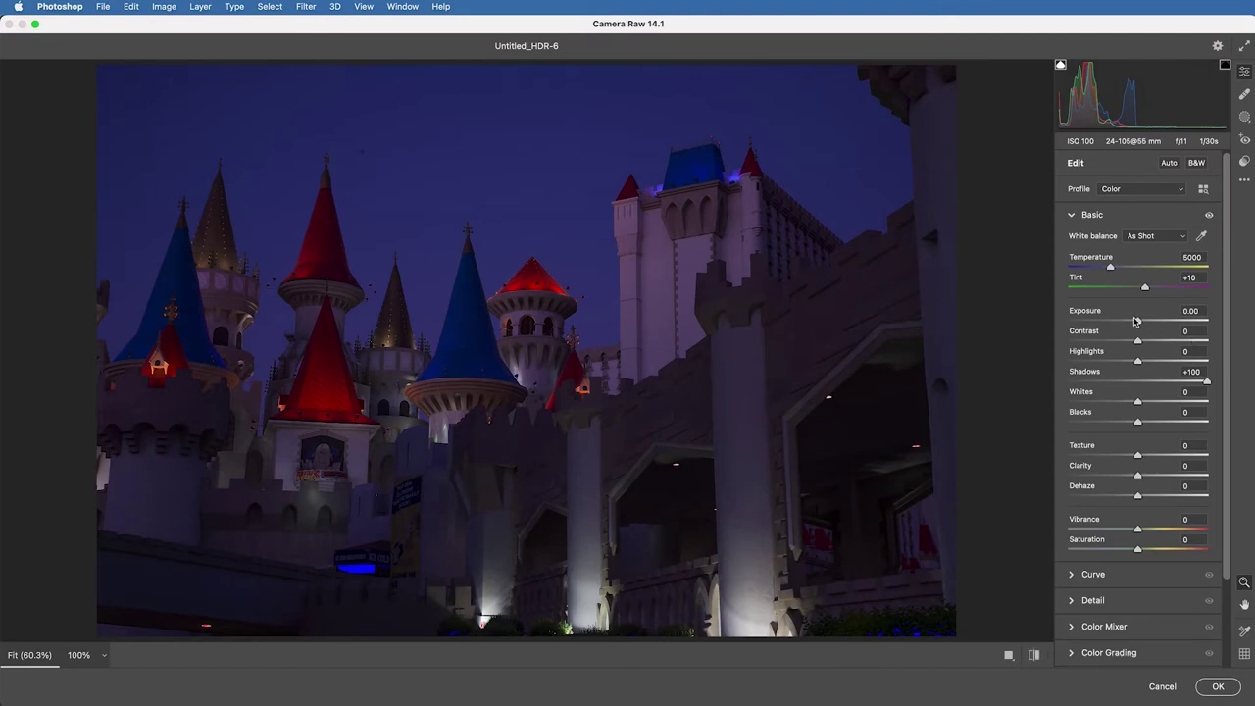
left_click_drag(1137, 322, 1150, 323)
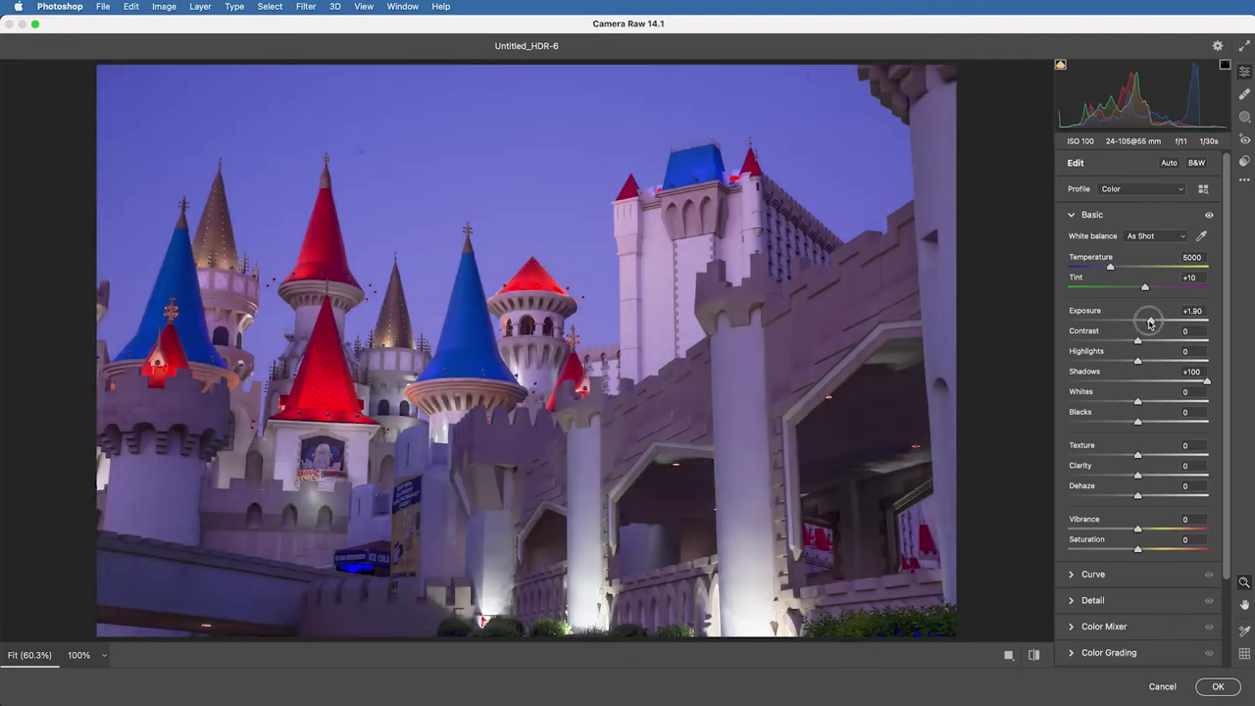
left_click_drag(1138, 361, 1067, 360)
left_click_drag(1143, 477, 1172, 498)
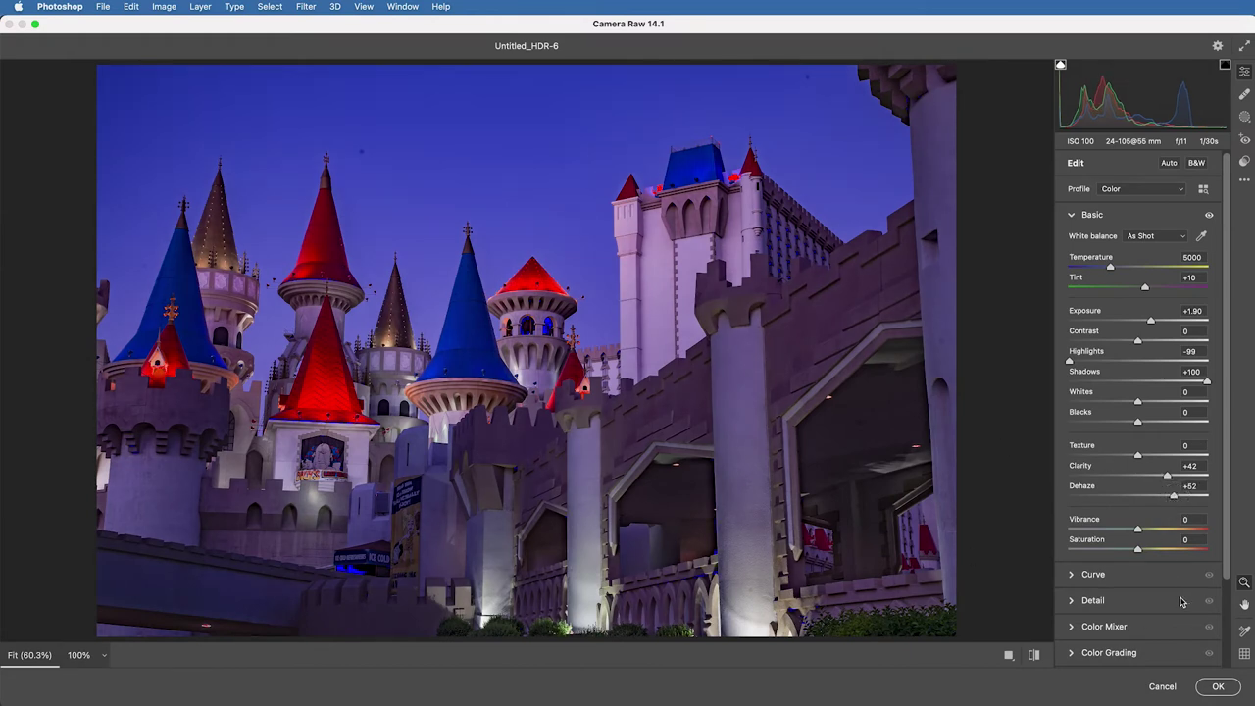
Paint a size 12 brush mask over the dark lower castle walls, the battlements and the tall column beside them.
left_click(1246, 117)
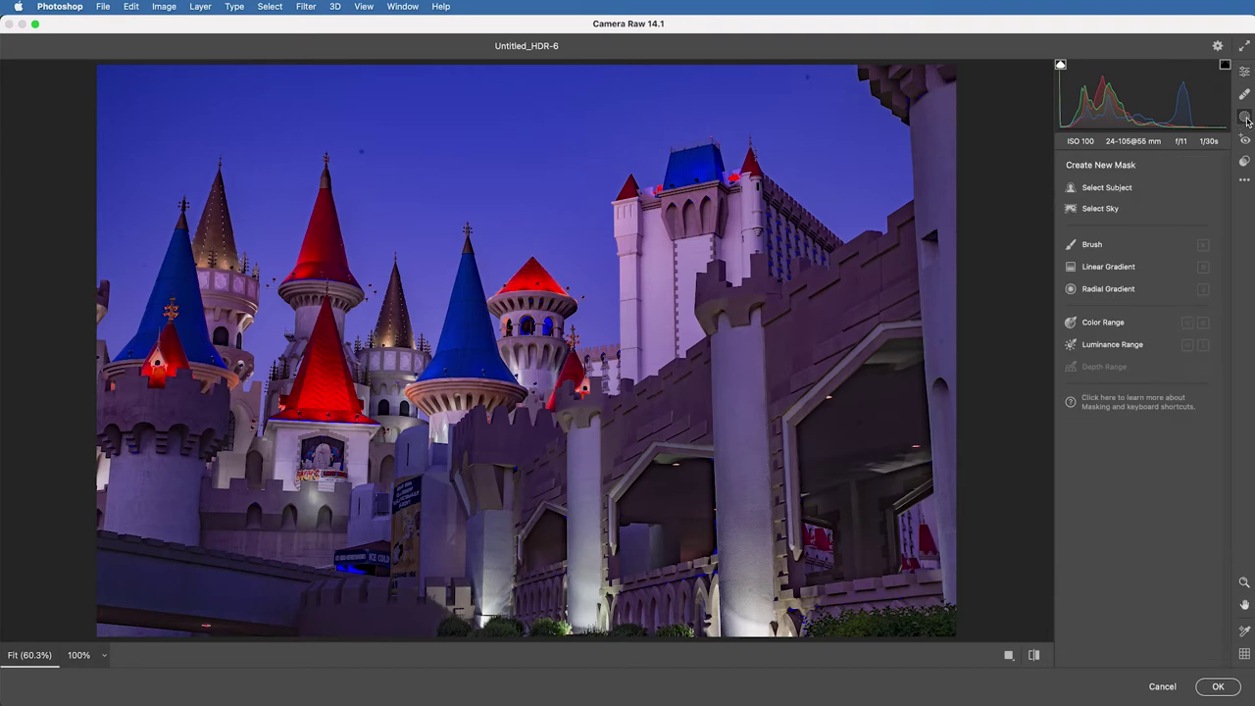
left_click(1092, 249)
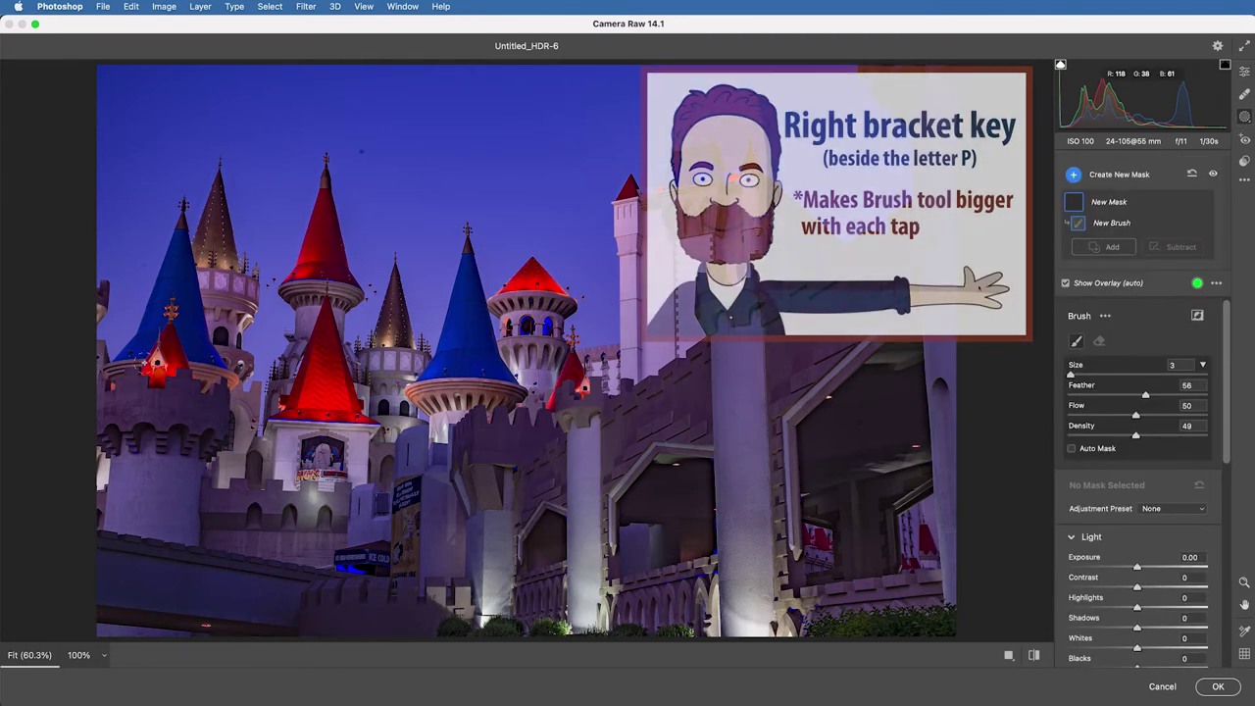
key("bracketright")
mouse_move(171, 407)
left_mouse_down()
mouse_move(151, 601)
mouse_move(374, 609)
mouse_move(259, 585)
mouse_move(224, 558)
mouse_move(461, 534)
mouse_move(444, 487)
mouse_move(626, 473)
mouse_move(702, 427)
mouse_move(776, 414)
mouse_move(892, 291)
mouse_move(907, 250)
left_mouse_up()
left_click_drag(952, 141, 959, 282)
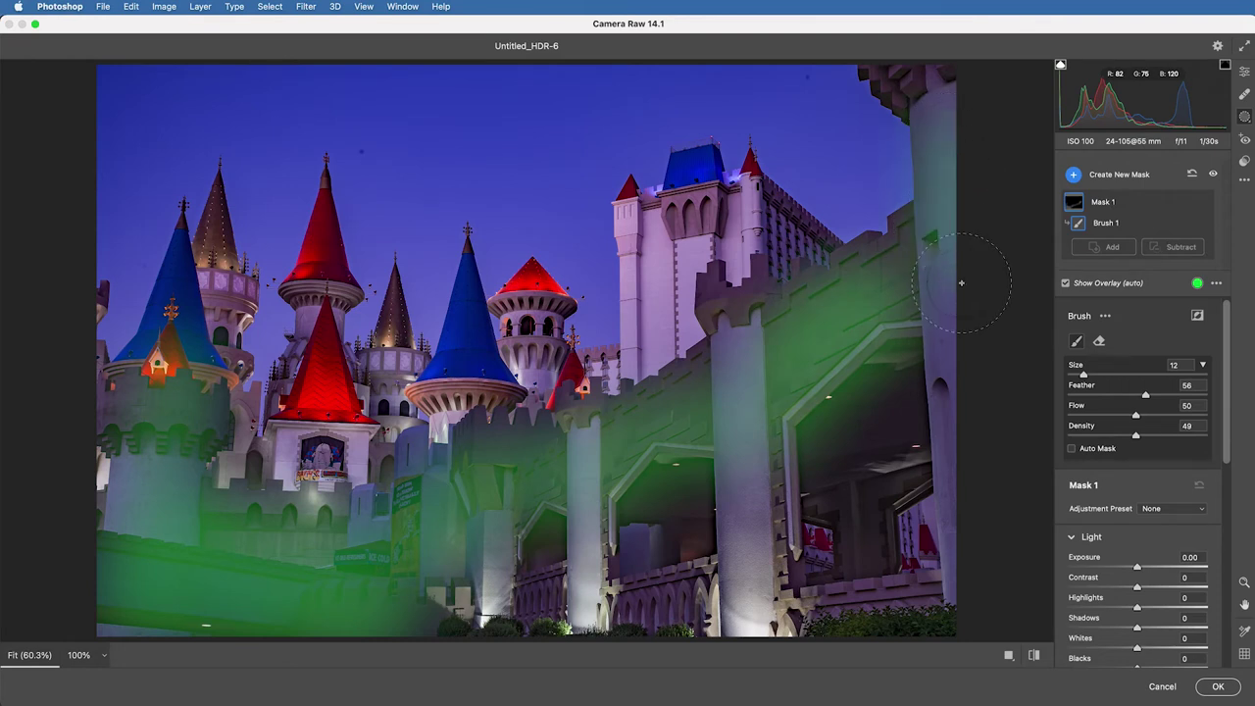
Set Exposure to +1.60 and Clarity to +43 for the brushed castle wall mask.
left_click_drag(1138, 569, 1165, 572)
scroll(1152, 577, "down", 10)
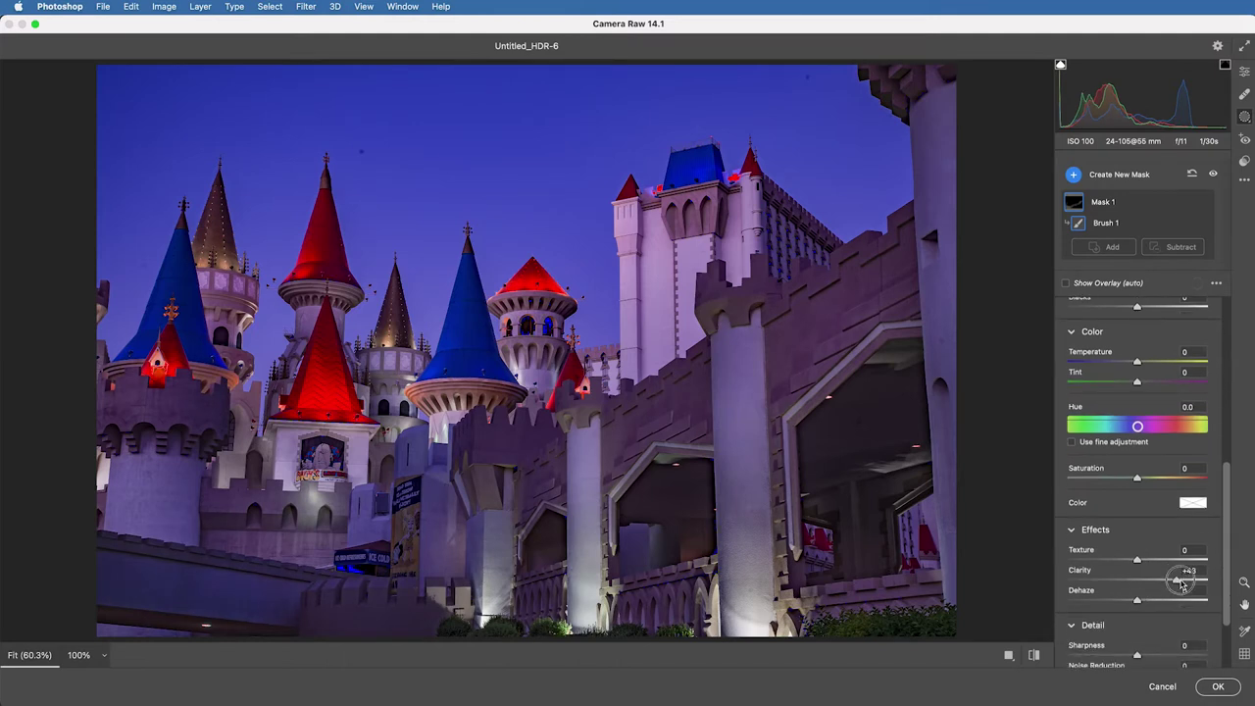
scroll(1155, 539, "up", 3)
scroll(1155, 539, "up", 6)
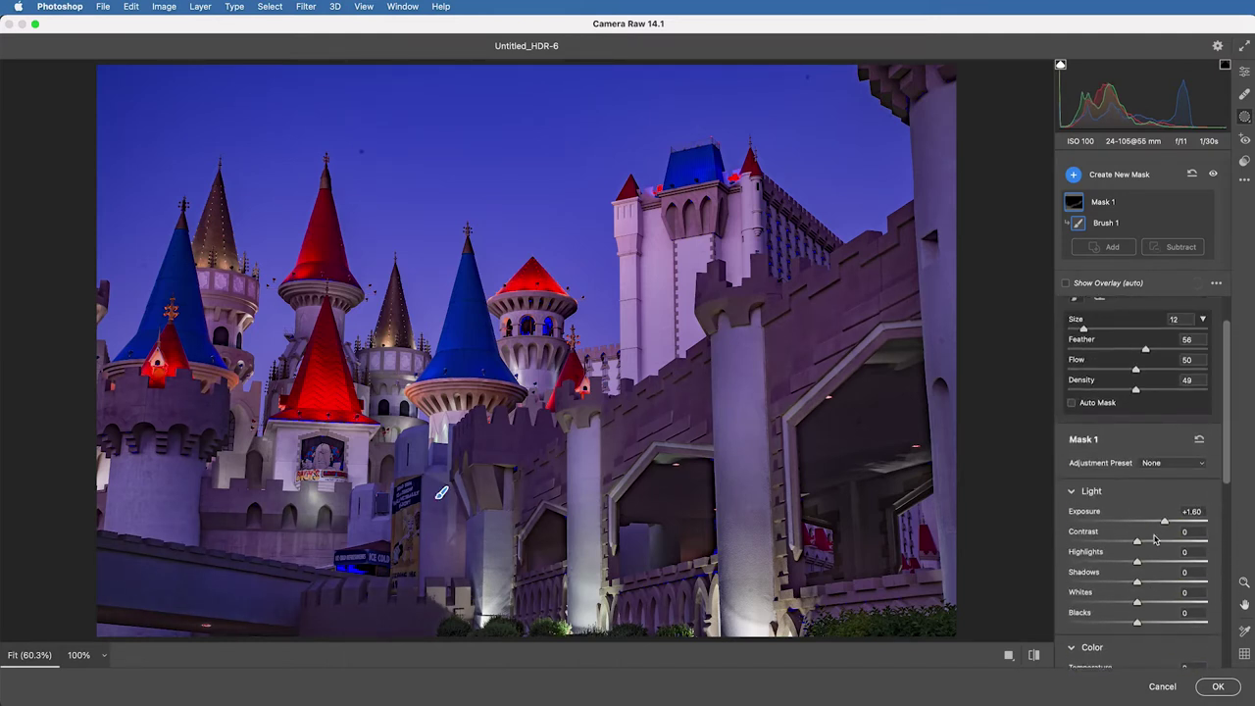
Raise Shadows and Exposure further and lower Highlights for the brushed castle wall mask.
left_click_drag(1143, 587, 1234, 584)
left_click_drag(1167, 523, 1211, 520)
left_click_drag(1137, 561, 1103, 565)
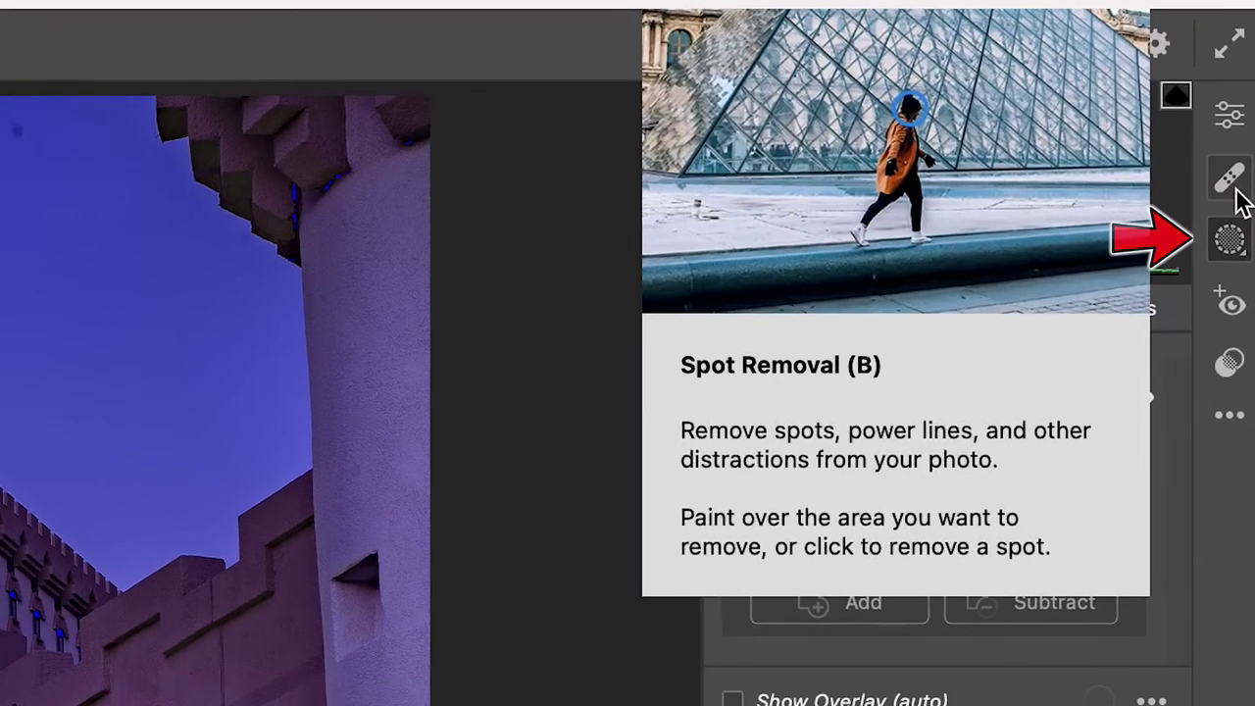
Heal three dust spots in the castle sky with Visualize spots on, moving the leftmost spot's source onto clear sky.
left_click(1246, 96)
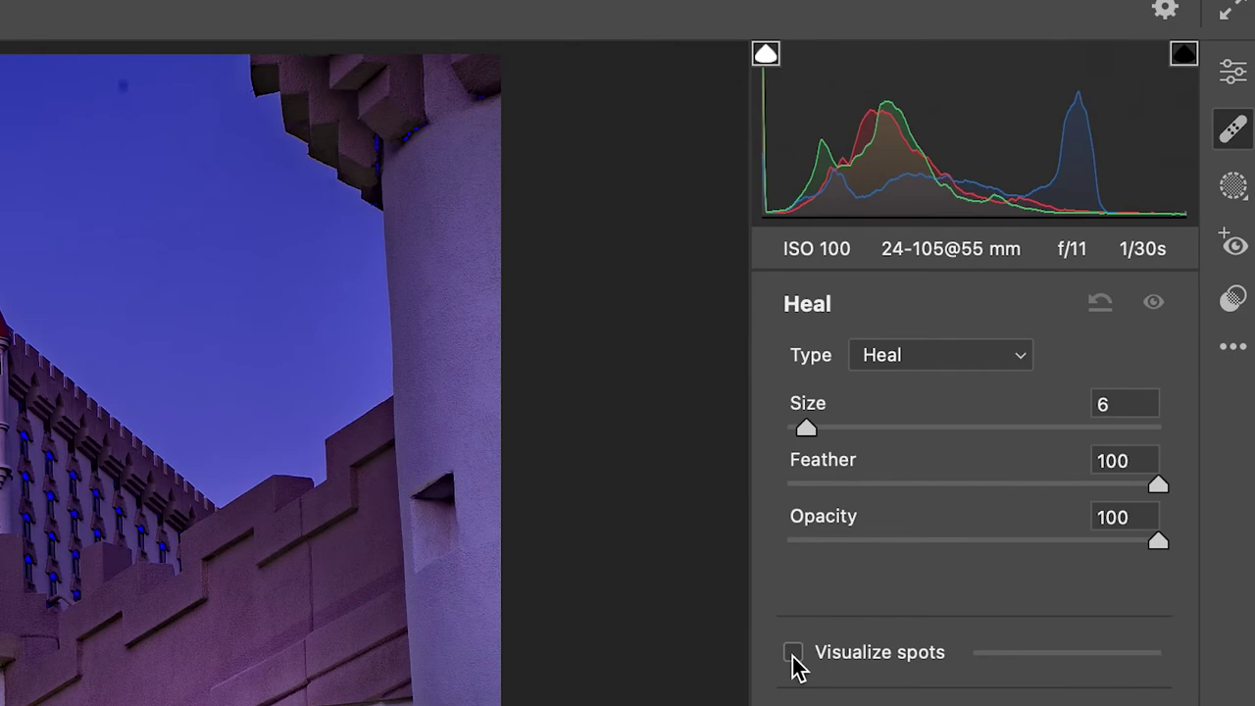
left_click(793, 654)
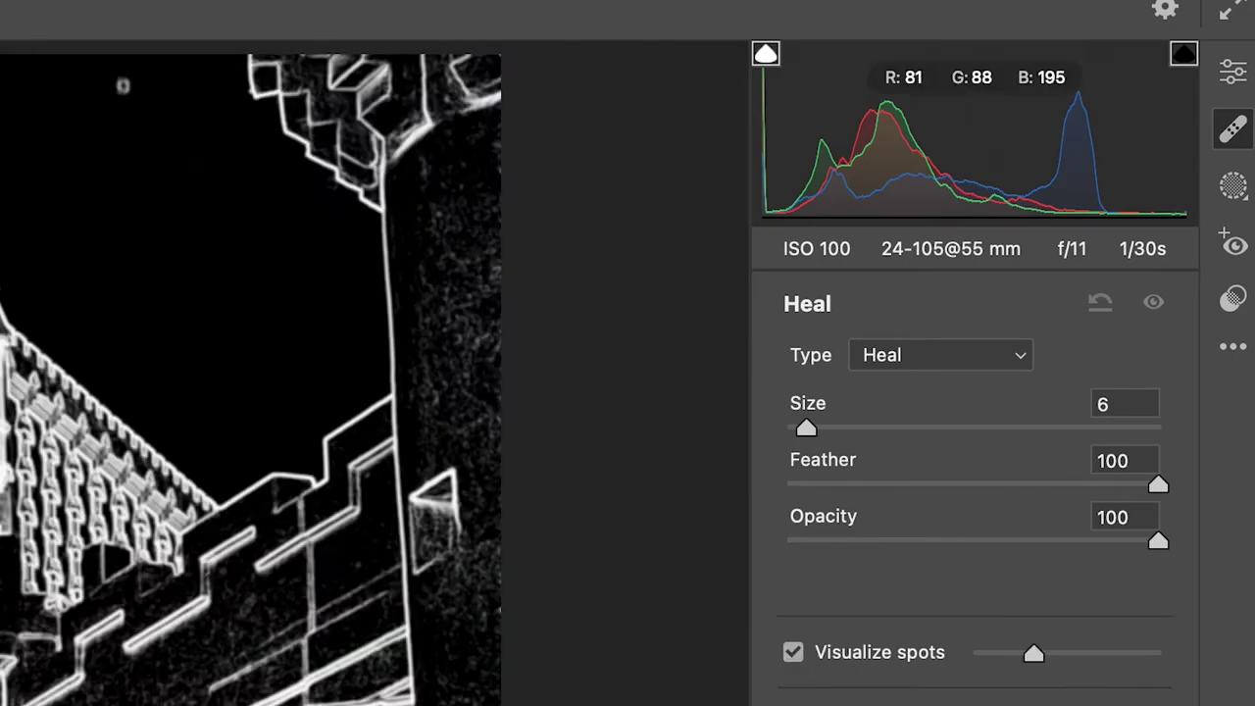
left_click(123, 87)
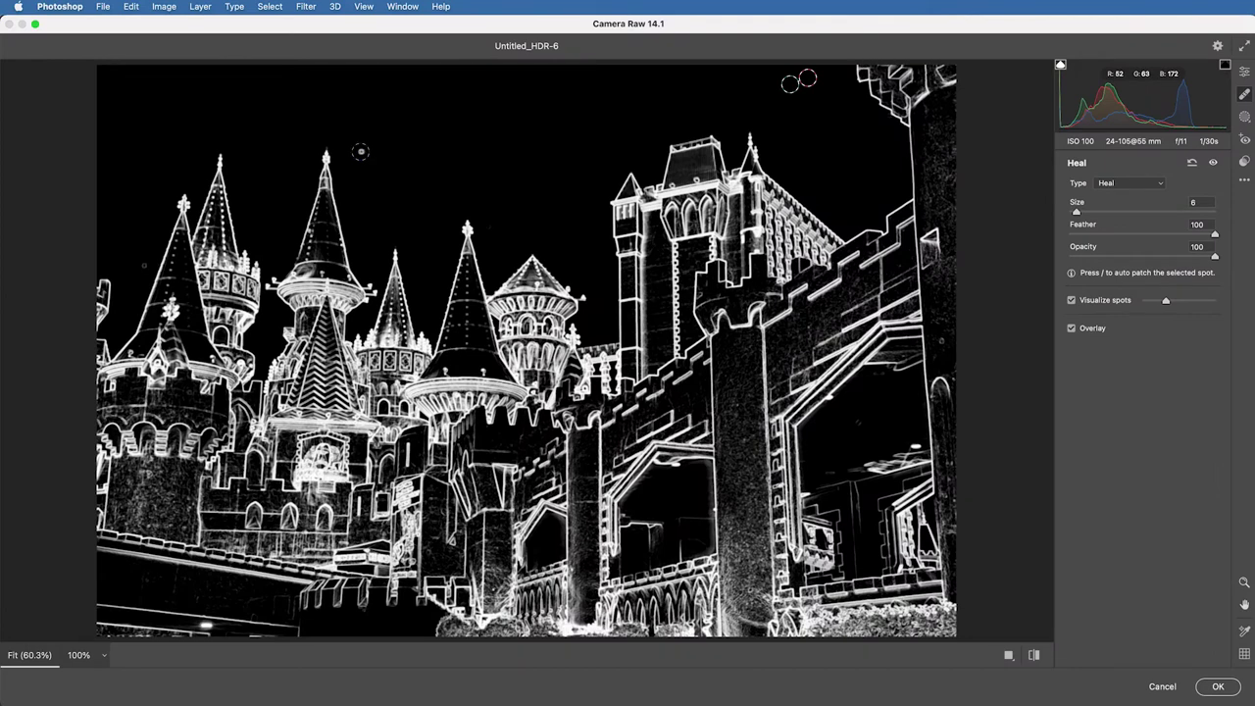
left_click(361, 151)
left_click(140, 267)
left_click_drag(152, 252, 169, 257)
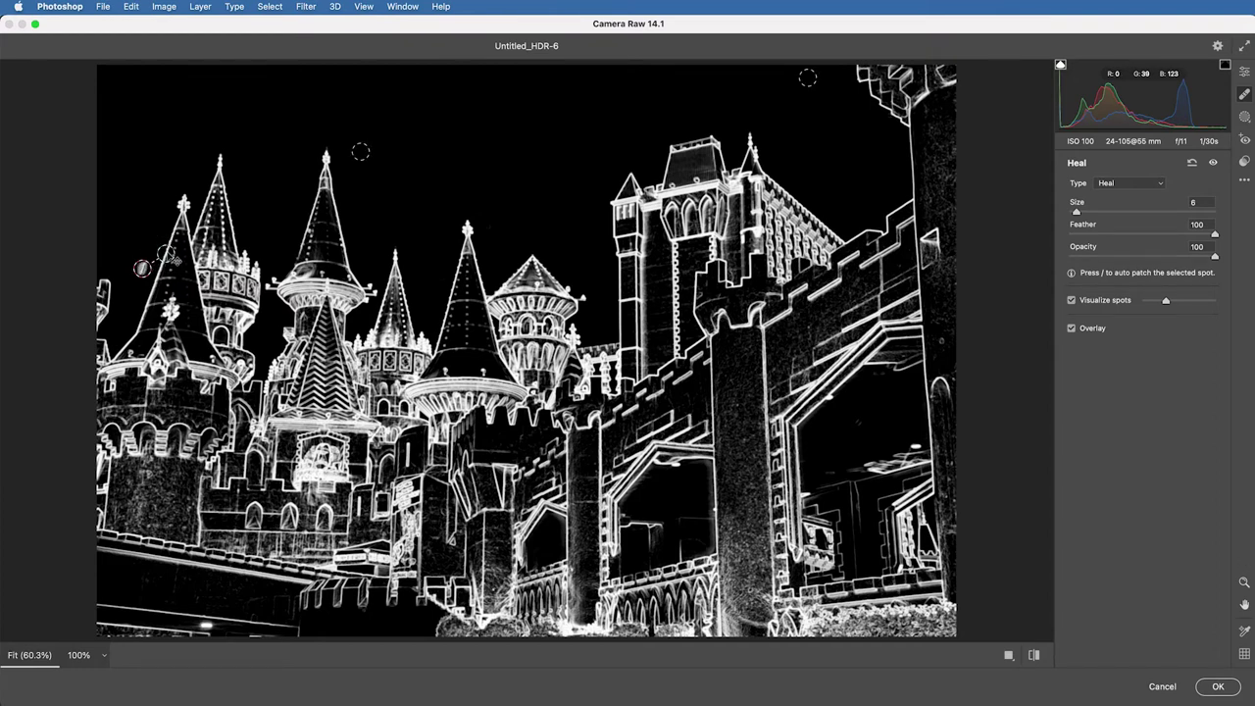
left_click_drag(166, 253, 141, 195)
Raise the spot visualization threshold and heal the spots in the right archway and in the sky around the central and right towers.
left_click_drag(1166, 303, 1182, 304)
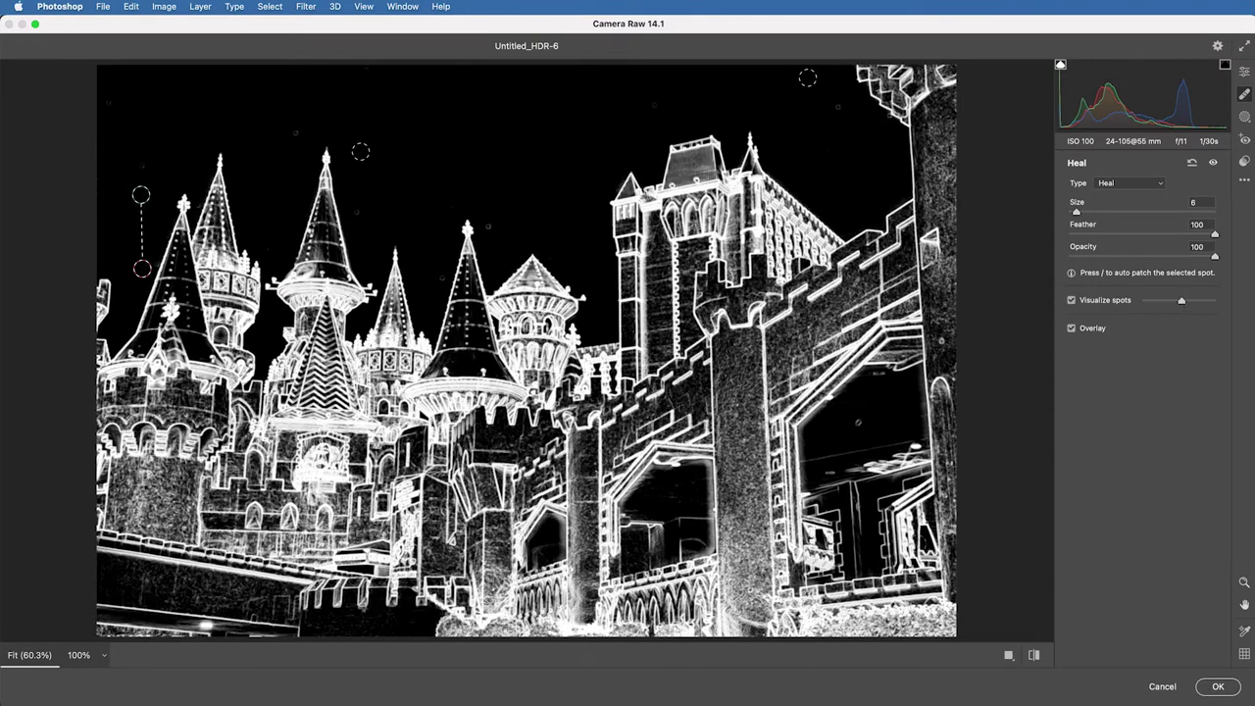
left_click(858, 423)
left_click_drag(1182, 304, 1195, 303)
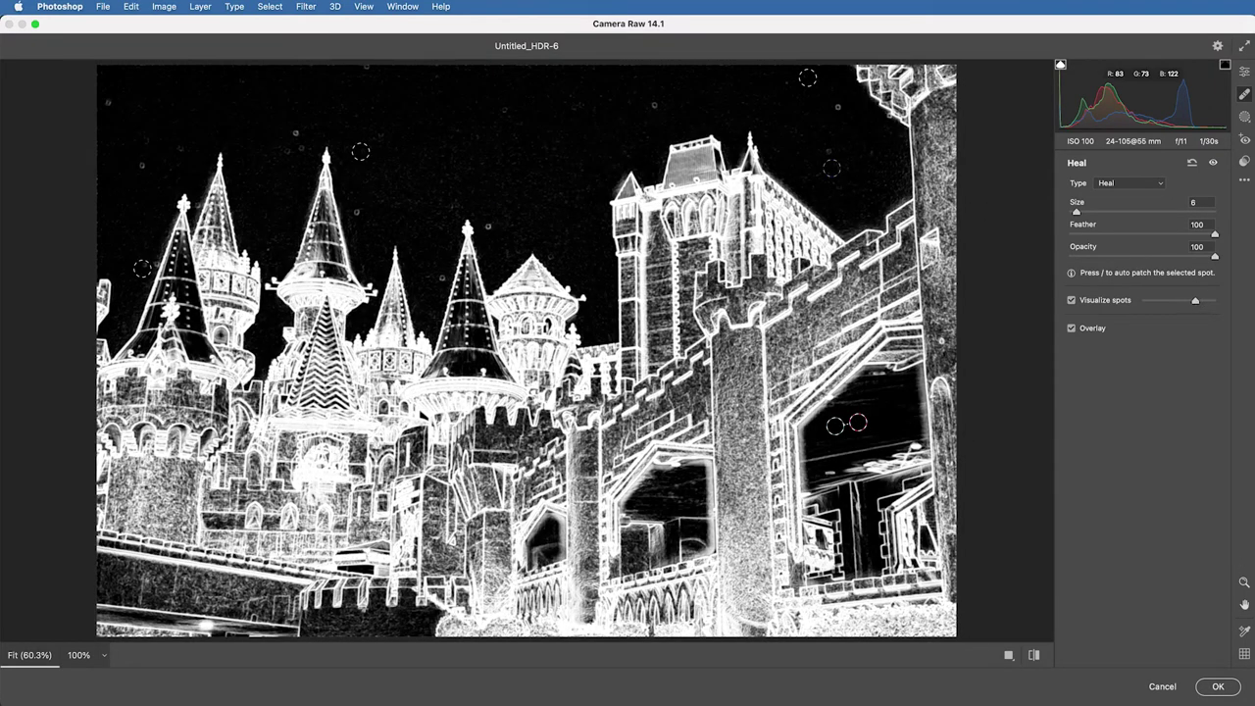
left_click(654, 105)
left_click(830, 152)
left_click(492, 227)
left_click(442, 279)
left_click(360, 213)
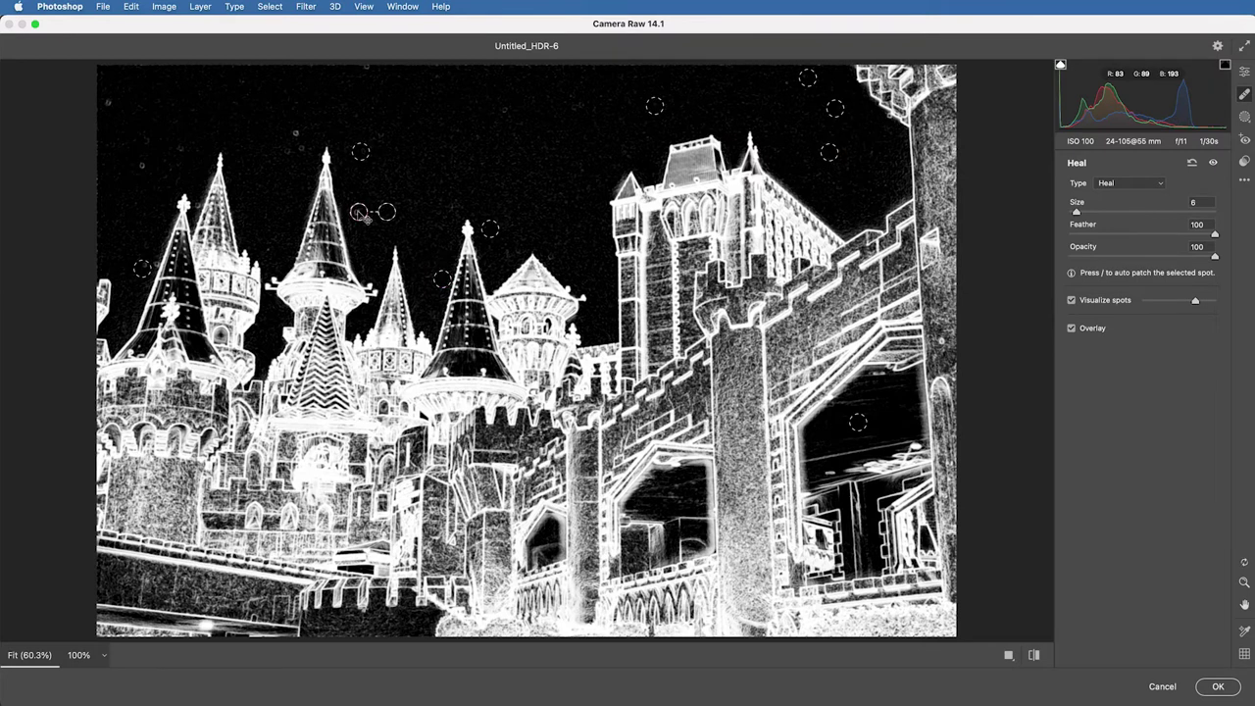
Heal the remaining sky spots above the left towers, then use a size 4 Heal brush on spots near the round tower and elsewhere.
left_click(296, 133)
left_click(287, 152)
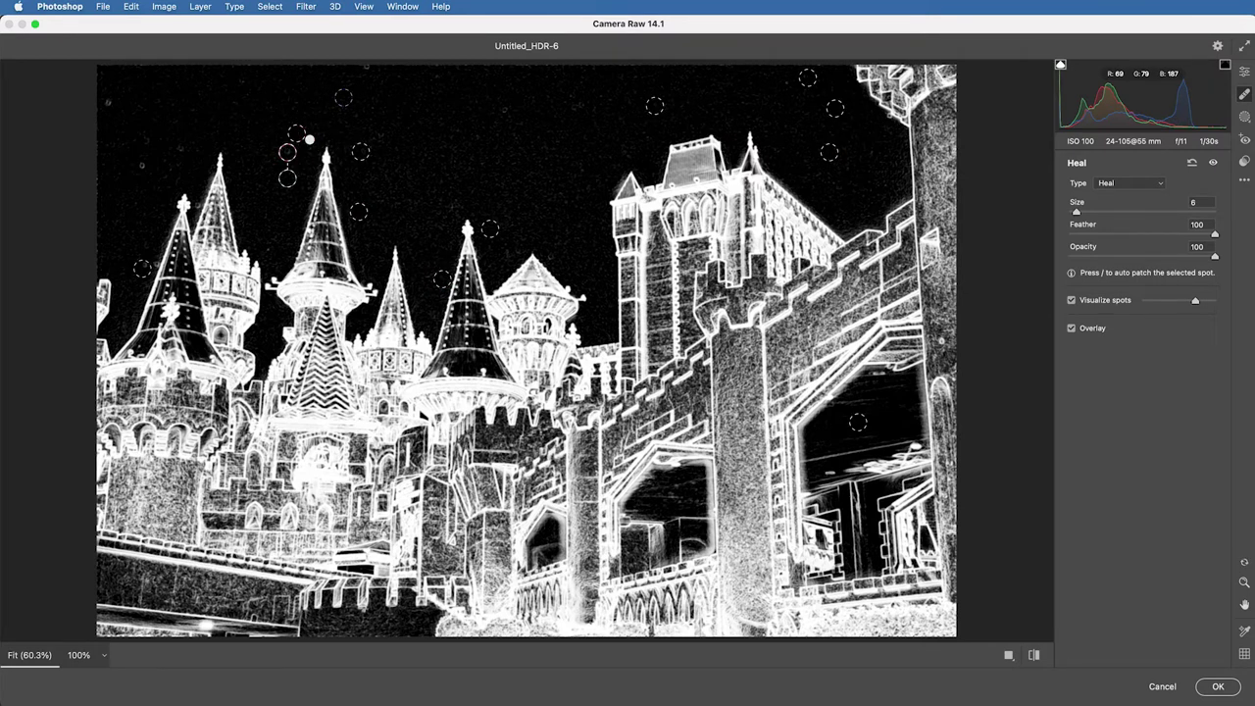
left_click(109, 103)
left_click(148, 144)
left_click(181, 149)
key("bracketleft")
key("bracketleft")
left_click_drag(490, 256, 551, 257)
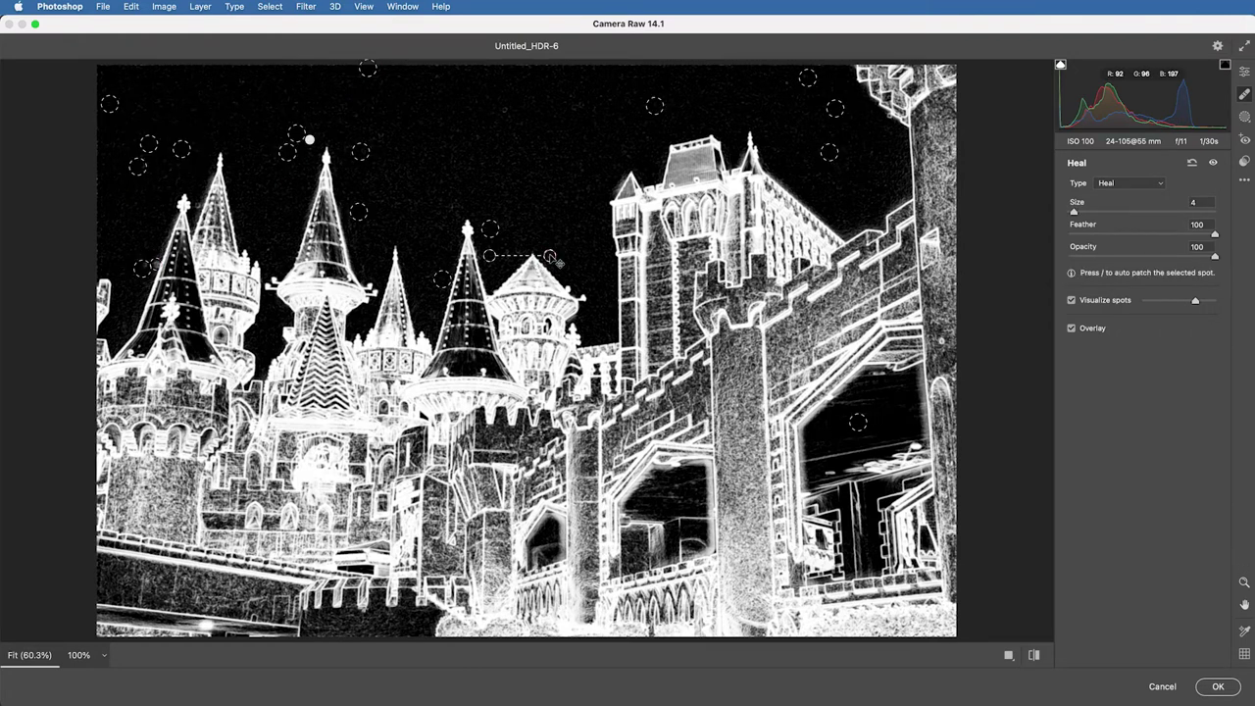
left_click(271, 249)
left_click(501, 113)
Set Clarity to +63 in the castle image's global adjustments.
left_click(1244, 72)
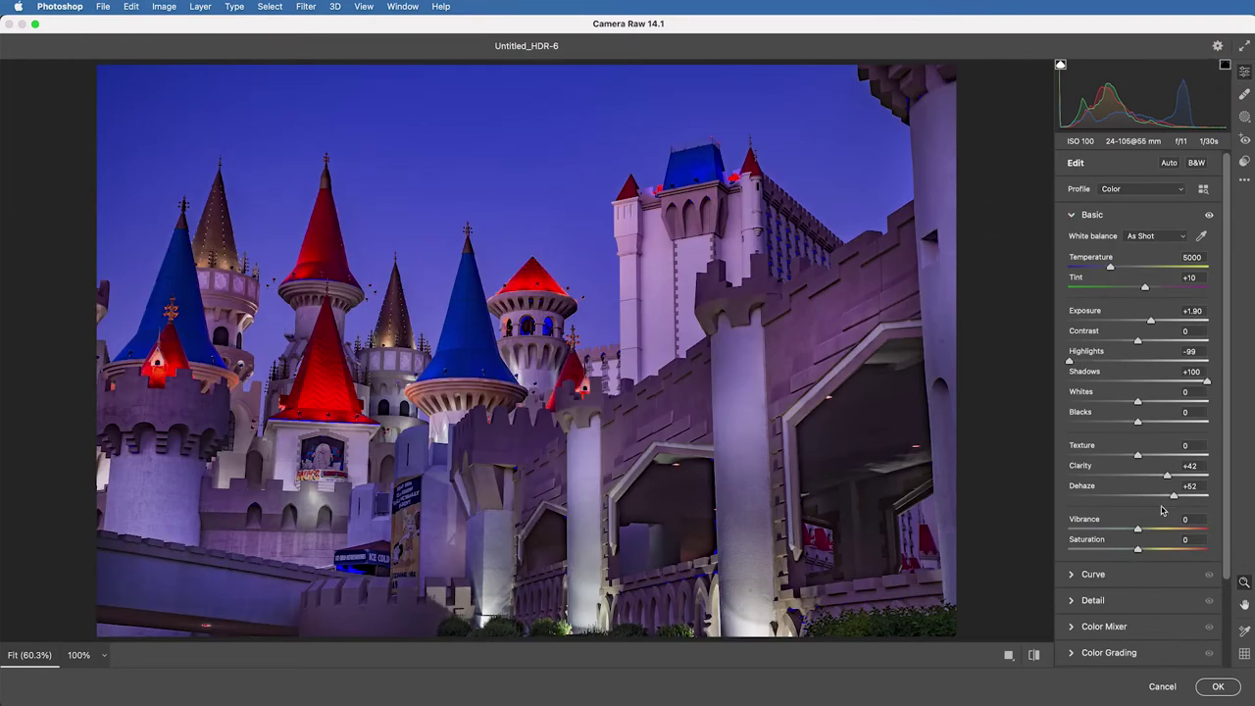
left_click_drag(1167, 475, 1181, 475)
scroll(1186, 421, "down", 1)
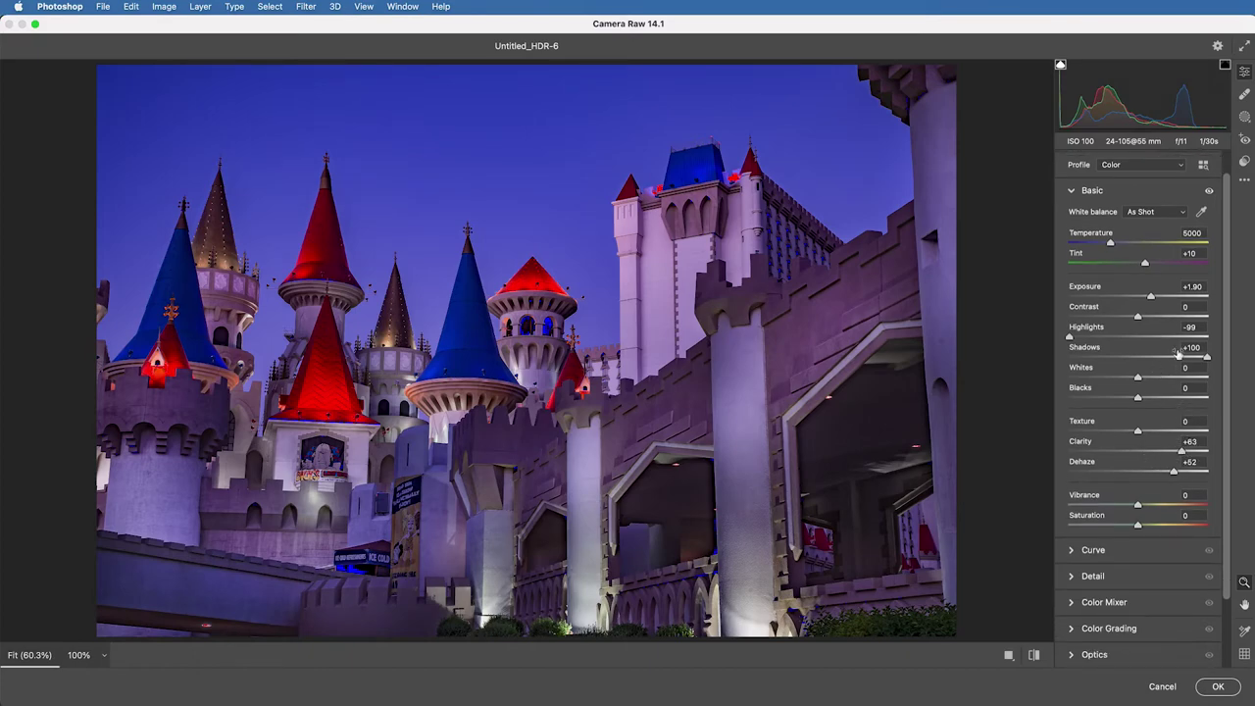
scroll(1135, 659, "up", 1)
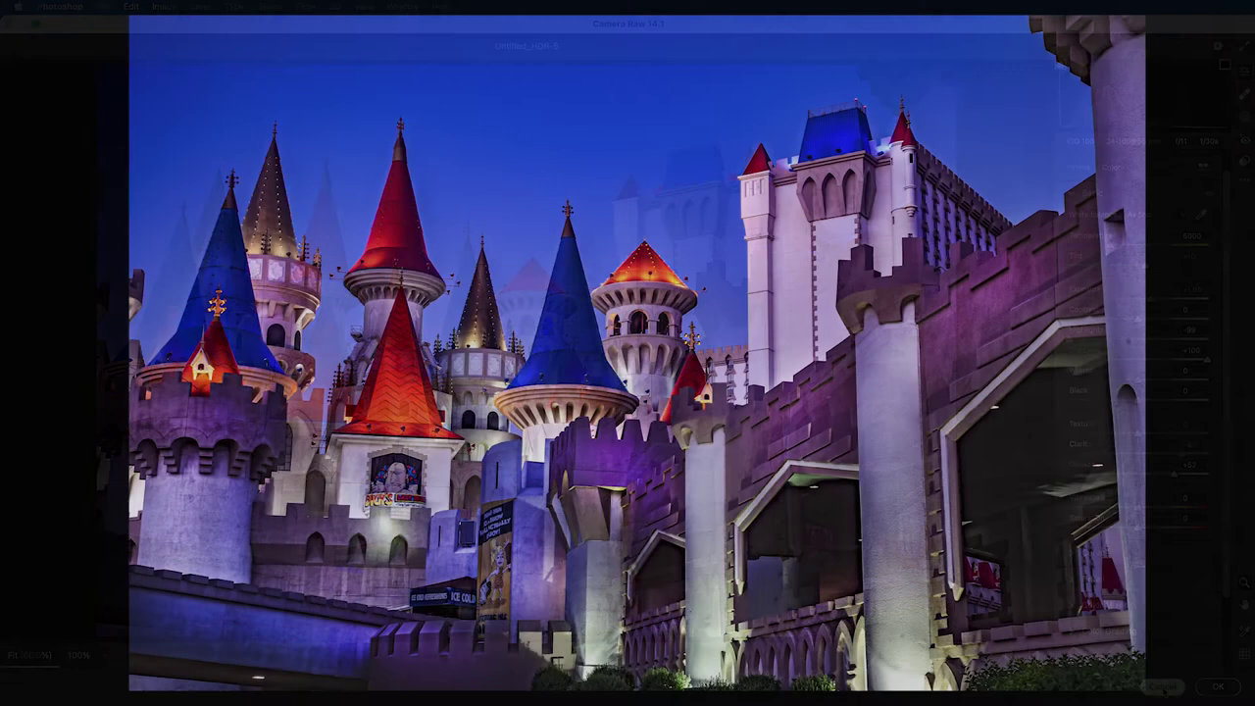
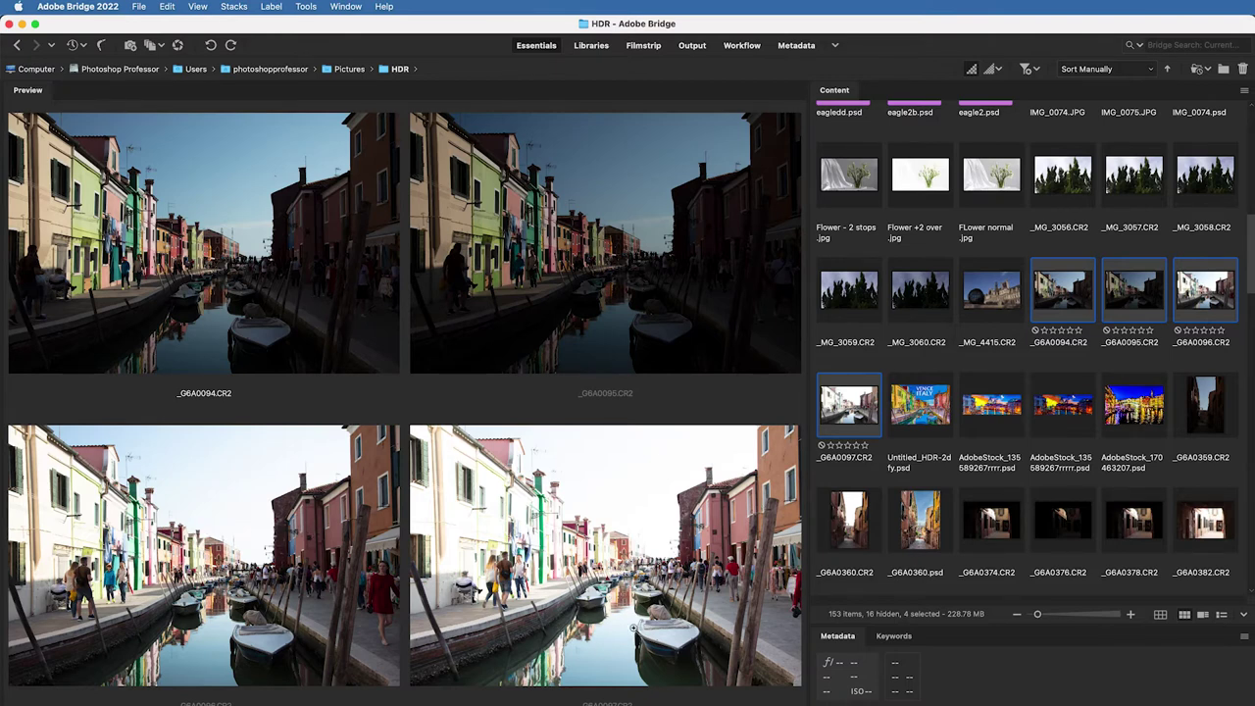
Send the four selected canal exposures from Bridge to Merge to HDR Pro in Photoshop and enable Remove ghosts.
left_click(306, 6)
mouse_move(317, 176)
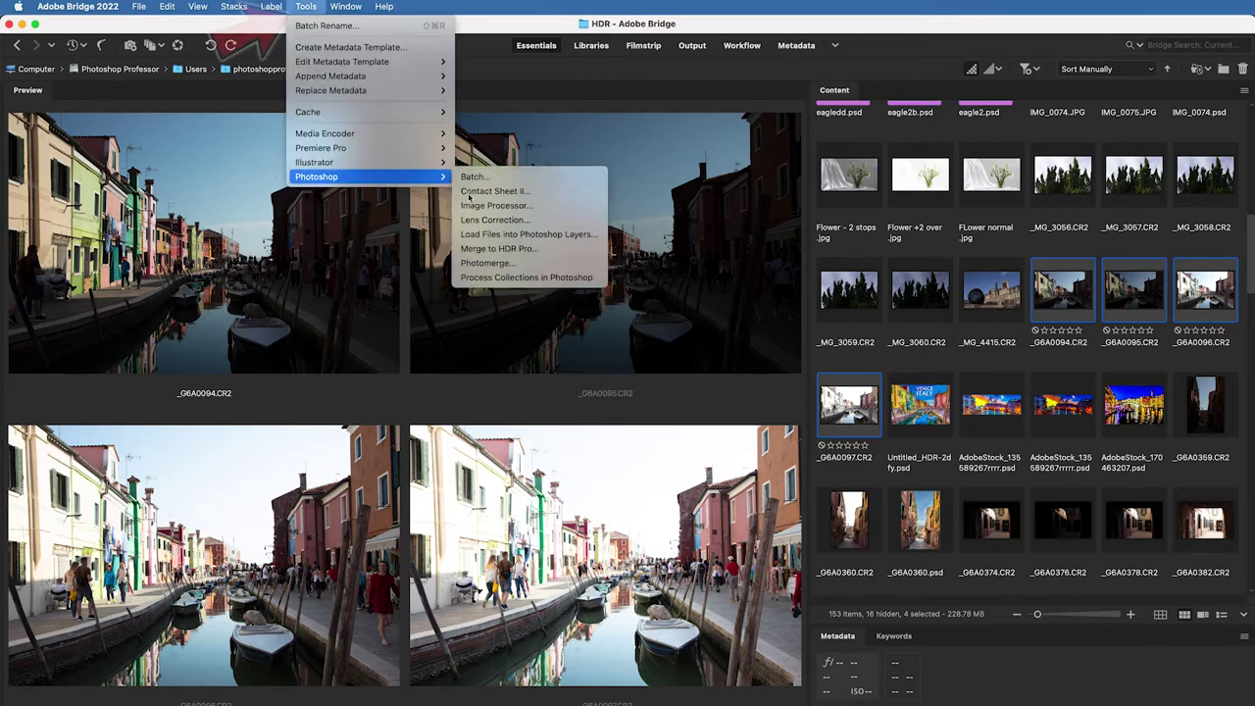
left_click(571, 251)
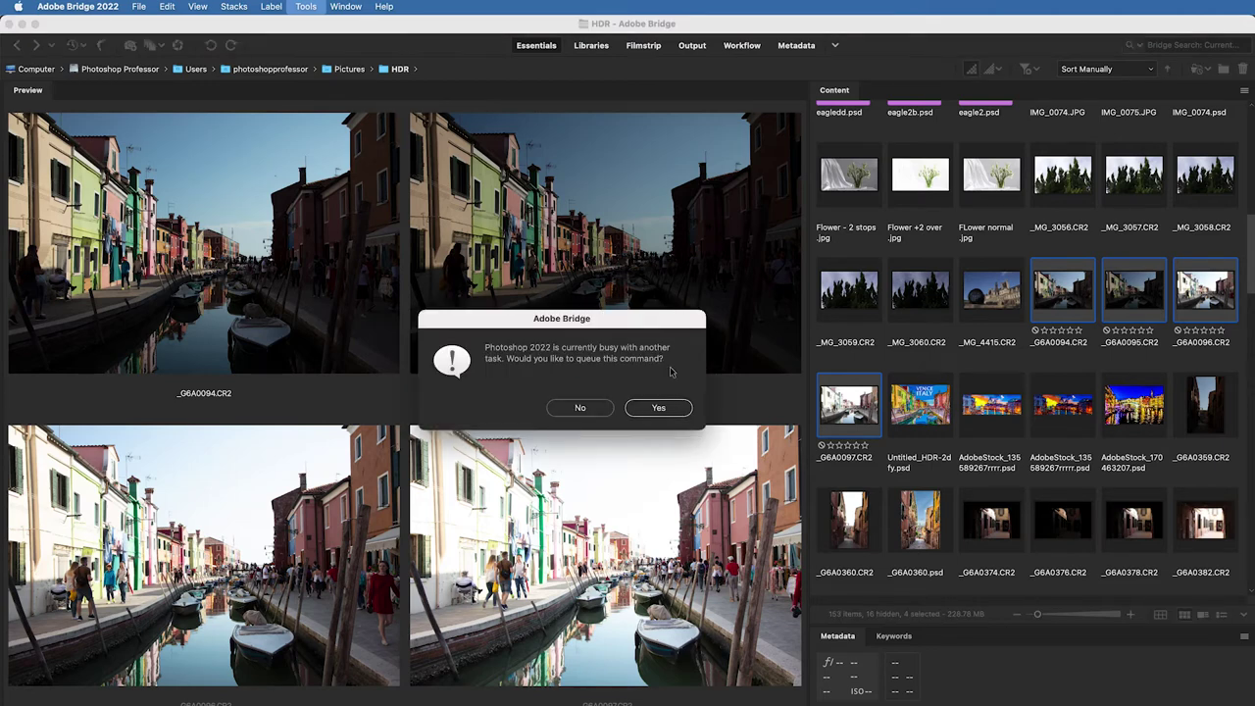
left_click(667, 409)
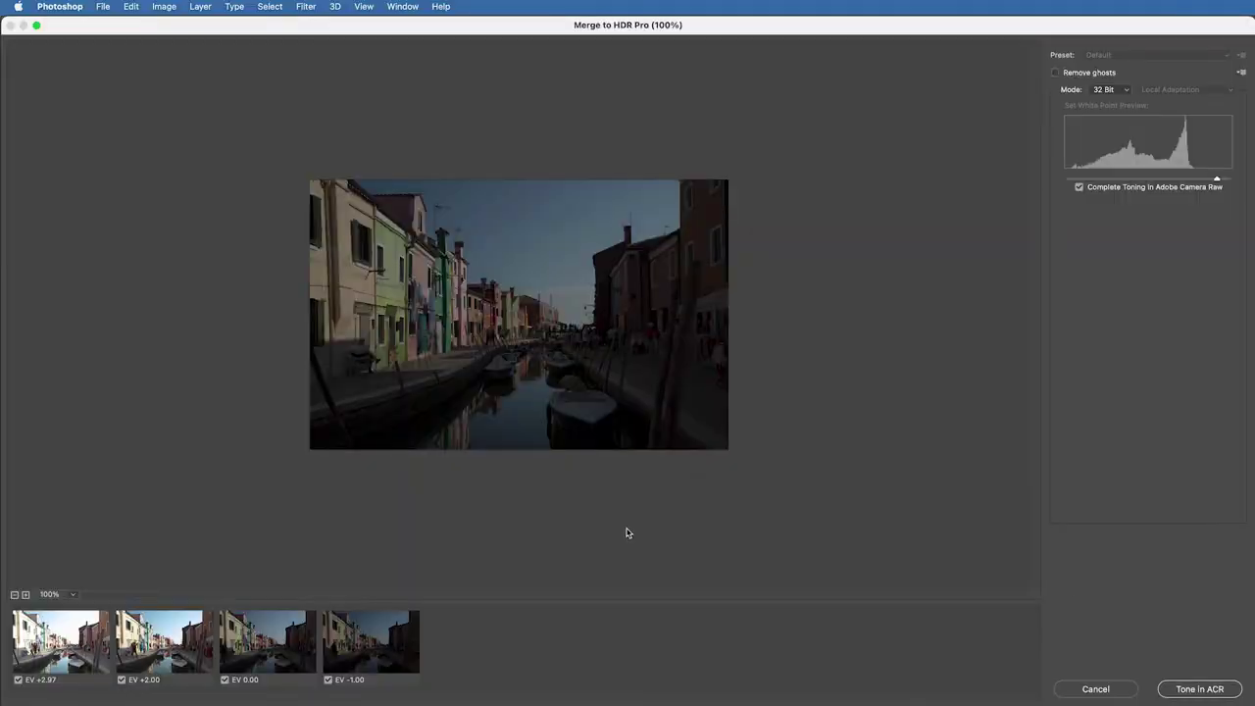
left_click(1056, 76)
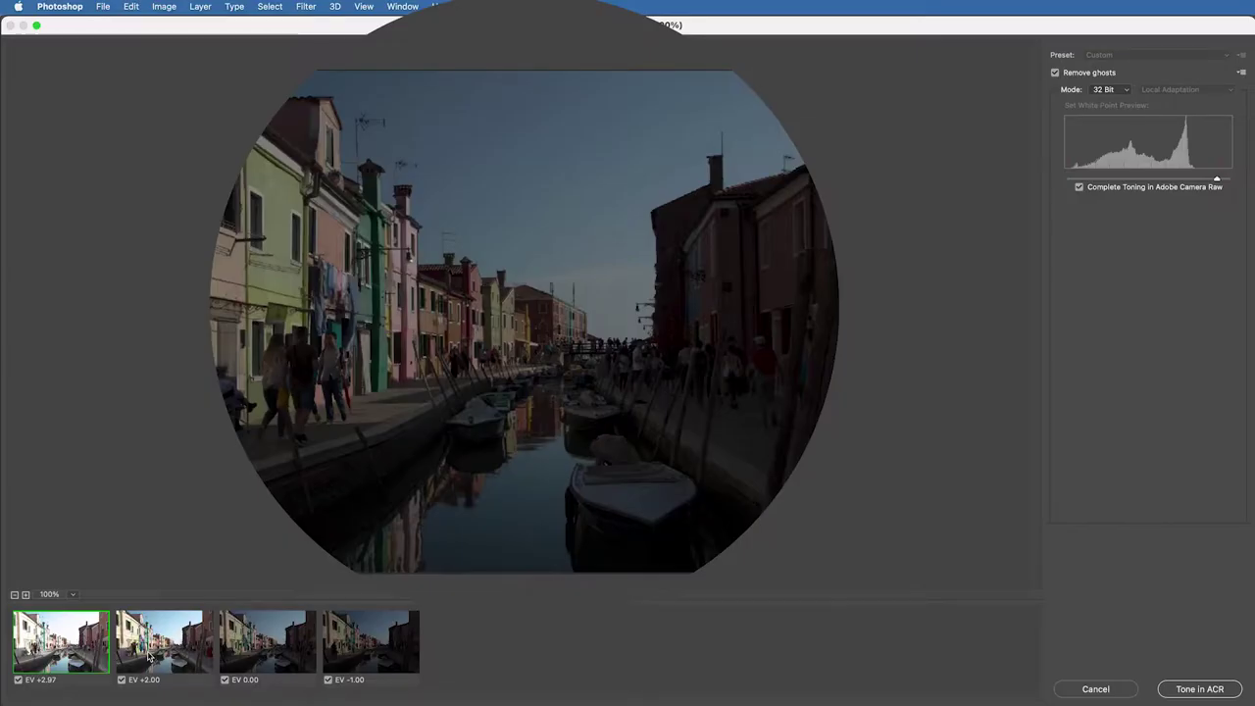
Compare the exposures as ghost-removal base, choose the EV +2.00 frame and send the merge to Camera Raw for toning.
left_click(150, 655)
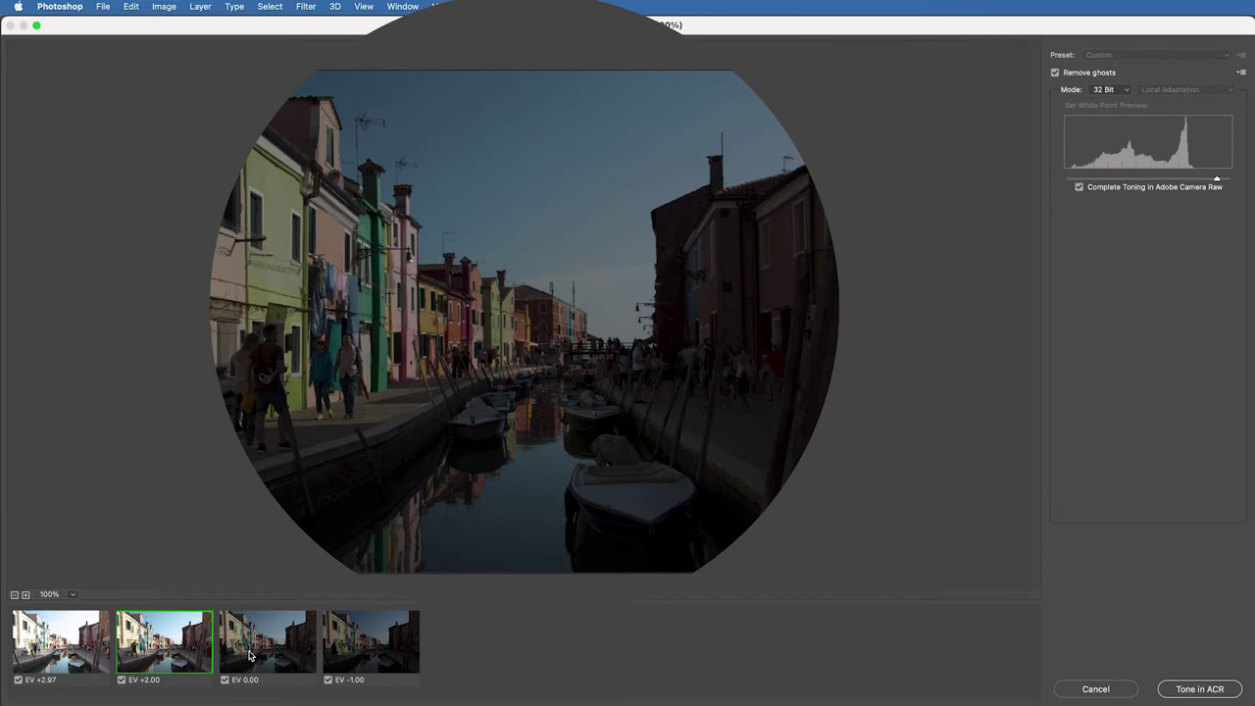
left_click(255, 655)
left_click(397, 649)
left_click(296, 640)
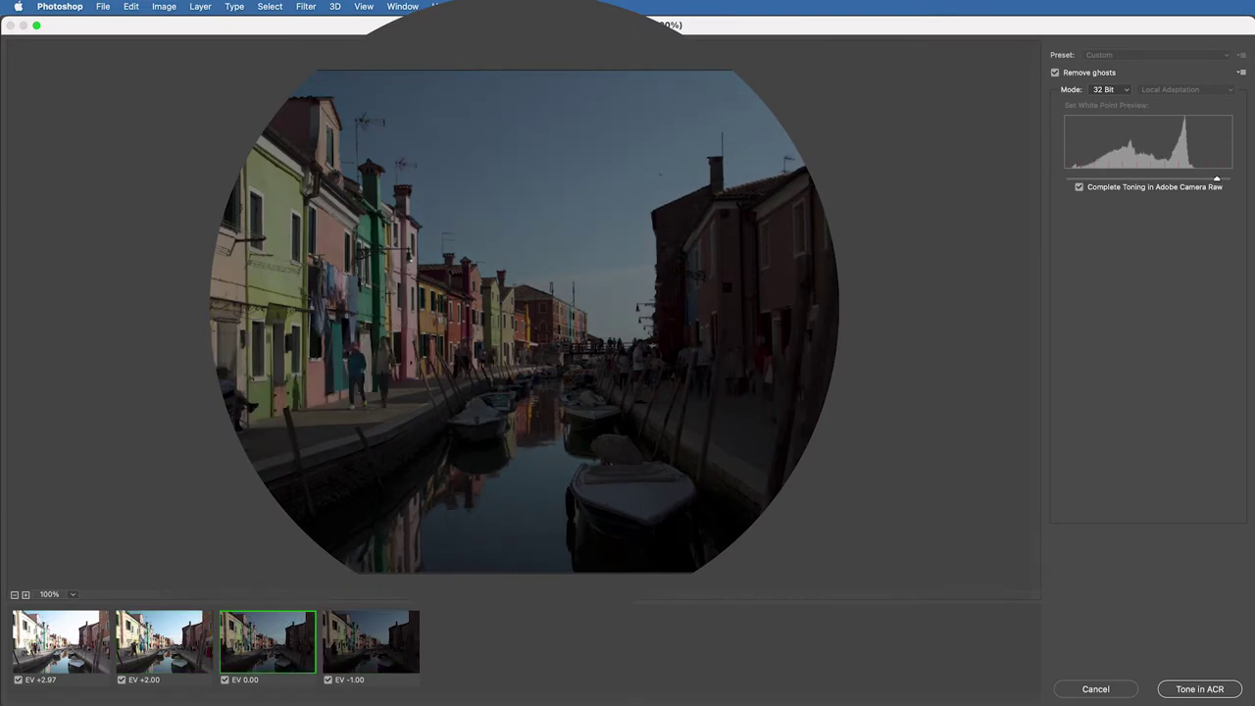
left_click(181, 635)
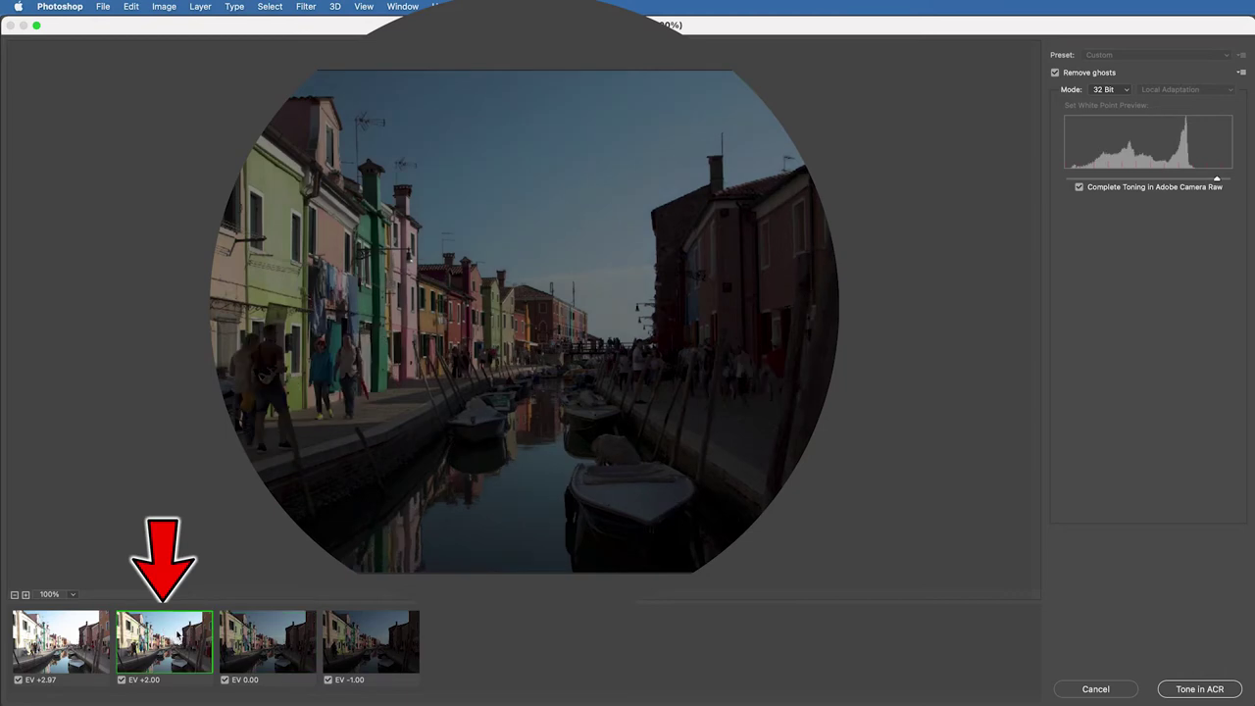
left_click(108, 646)
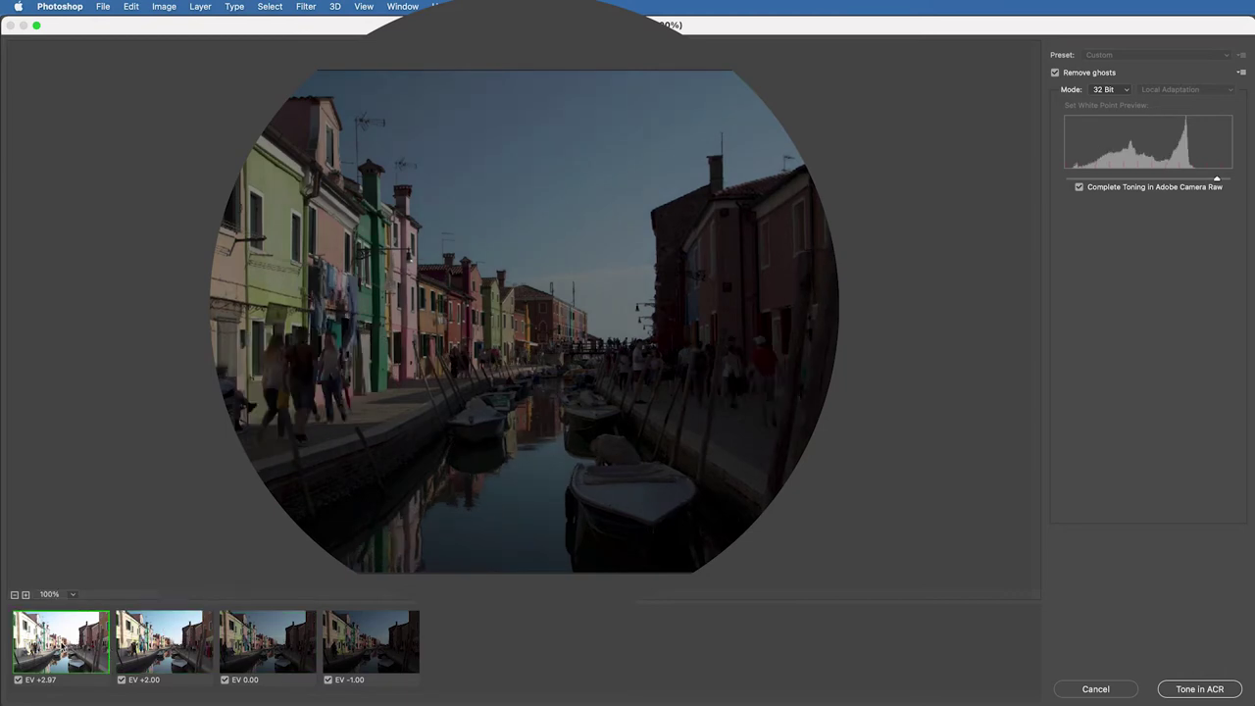
left_click(146, 659)
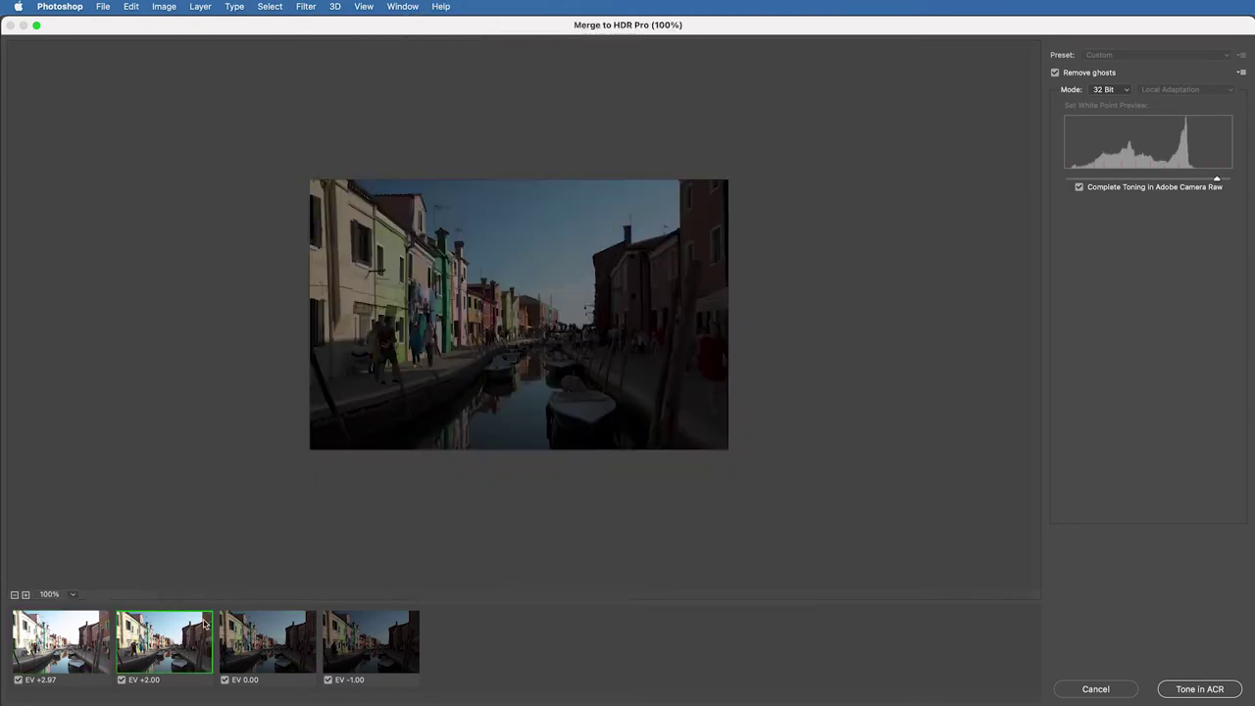
left_click(1207, 690)
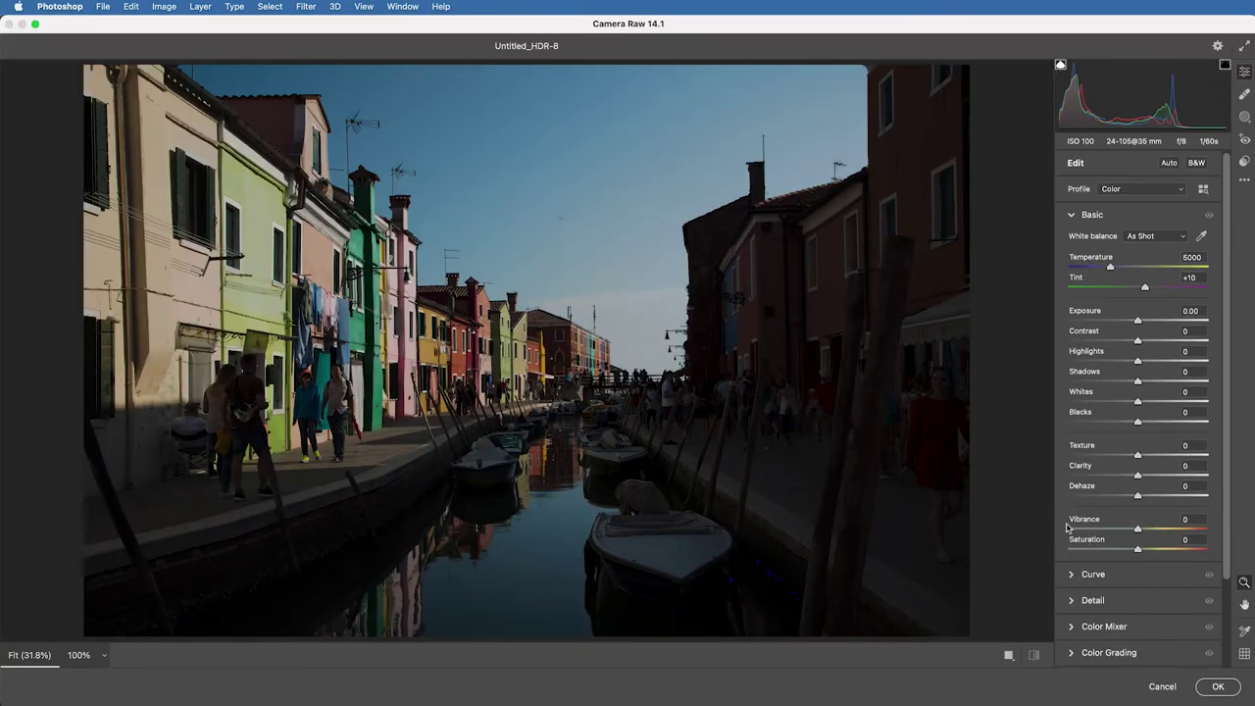
Try toning the canal HDR with Shadows +100, Exposure +1.80, Highlights -100, Dehaze +50 and Clarity +28, and close without applying.
left_click_drag(1137, 384, 1237, 385)
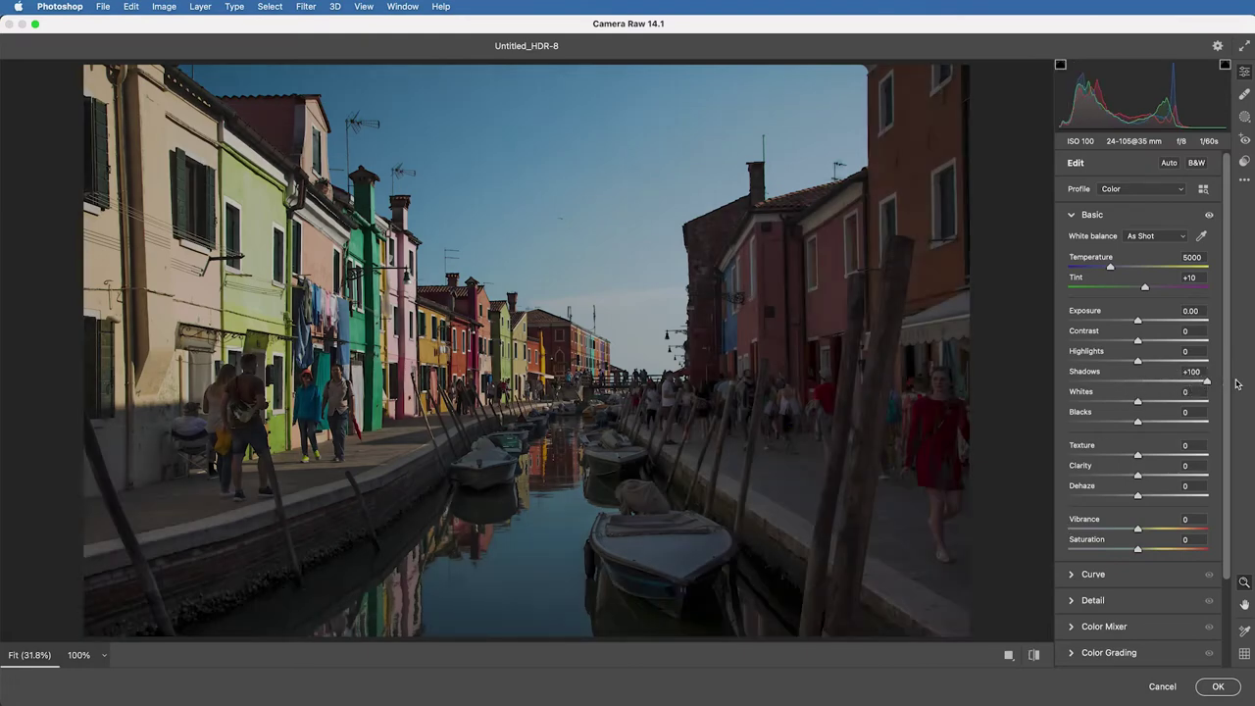
left_click_drag(1138, 320, 1153, 321)
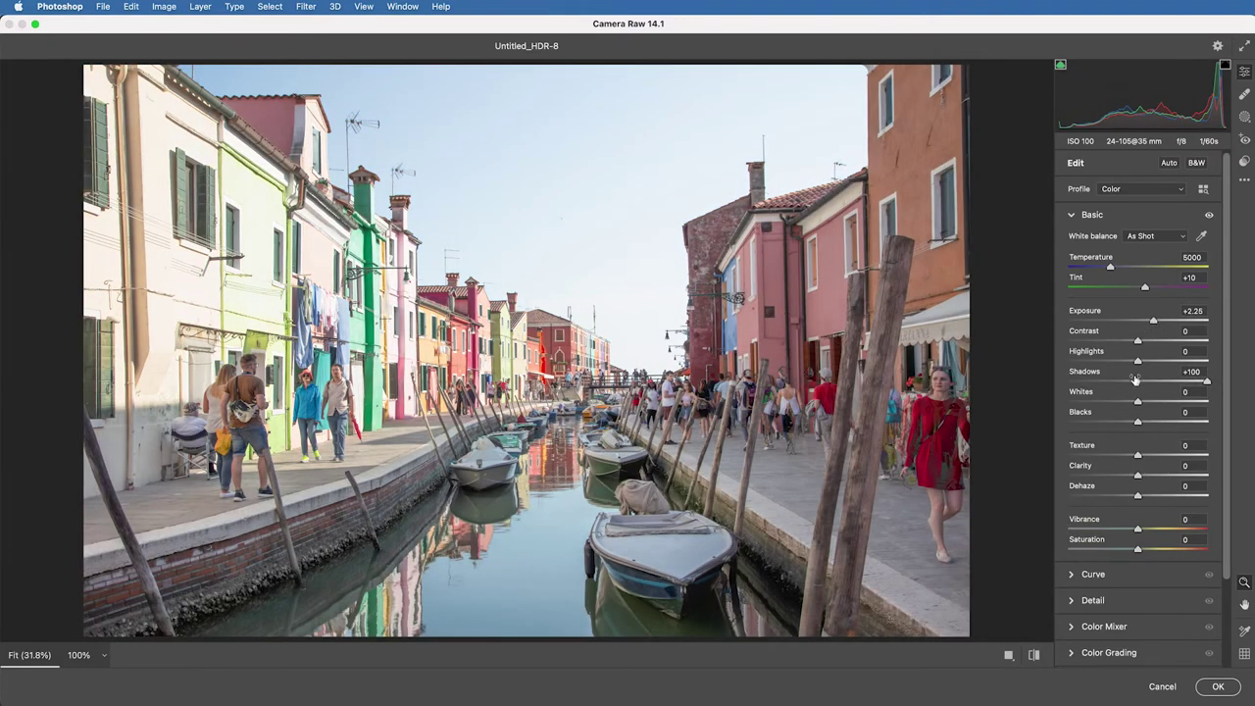
left_click_drag(1138, 363, 1067, 363)
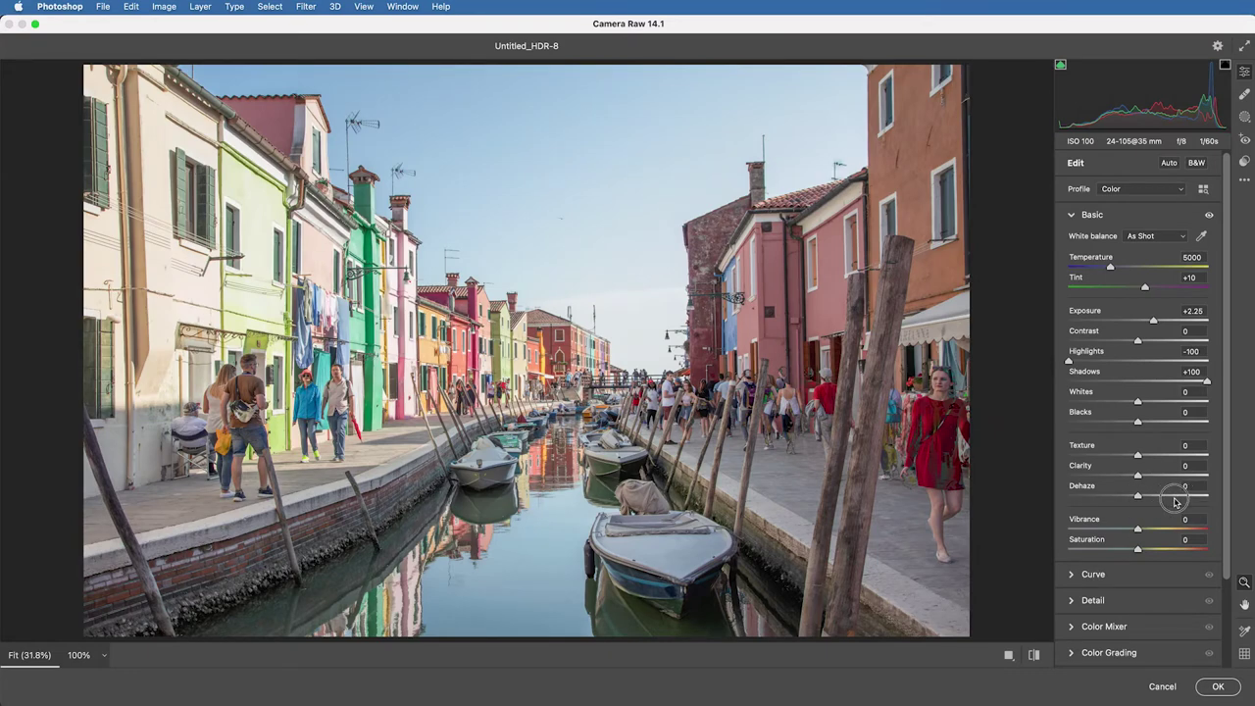
left_click(1172, 495)
left_click(1157, 475)
mouse_move(1154, 321)
left_mouse_down()
mouse_move(1144, 317)
mouse_move(1151, 325)
left_mouse_up()
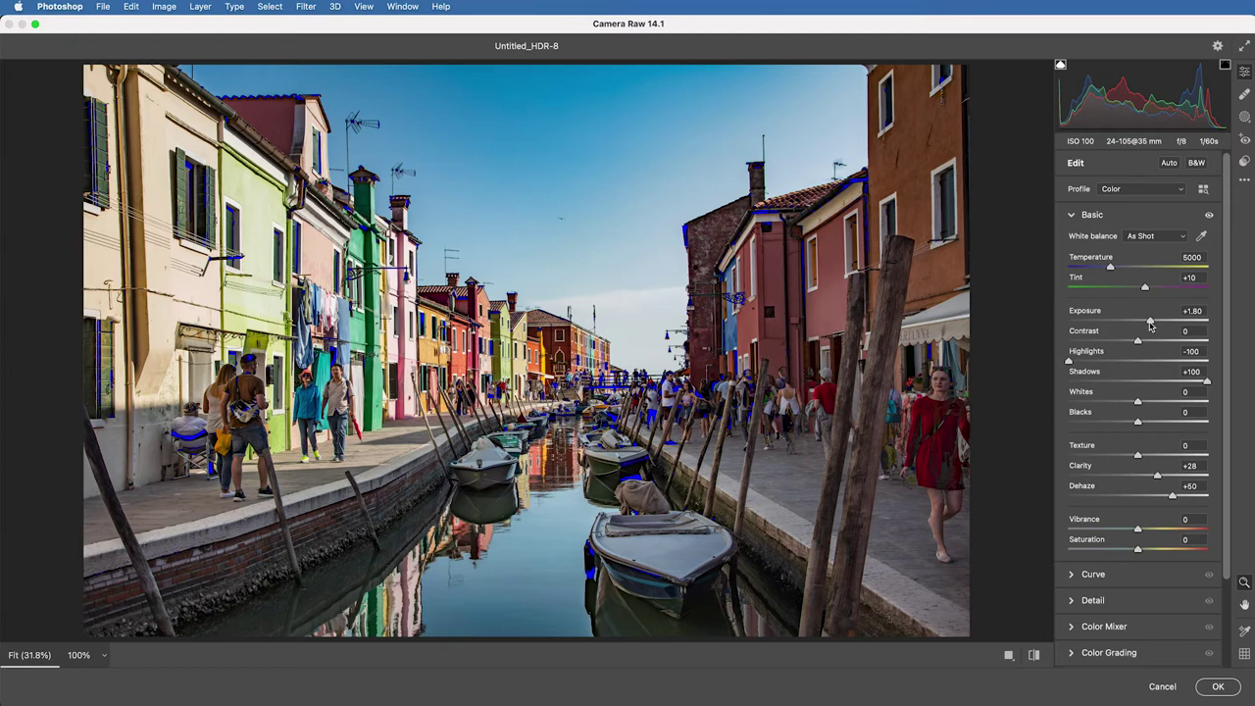
left_click(1161, 686)
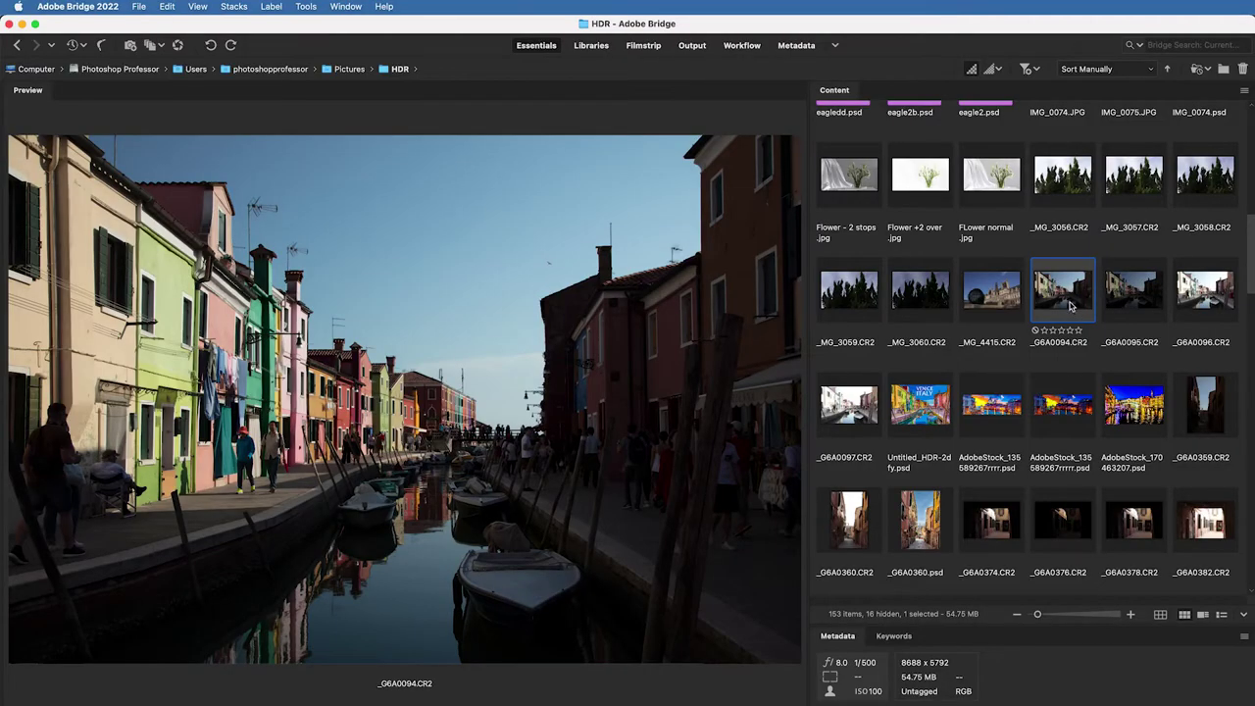
Open the single exposure _G6A0094.CR2 from Bridge in Camera Raw and set Shadows to +100.
double_click(1069, 300)
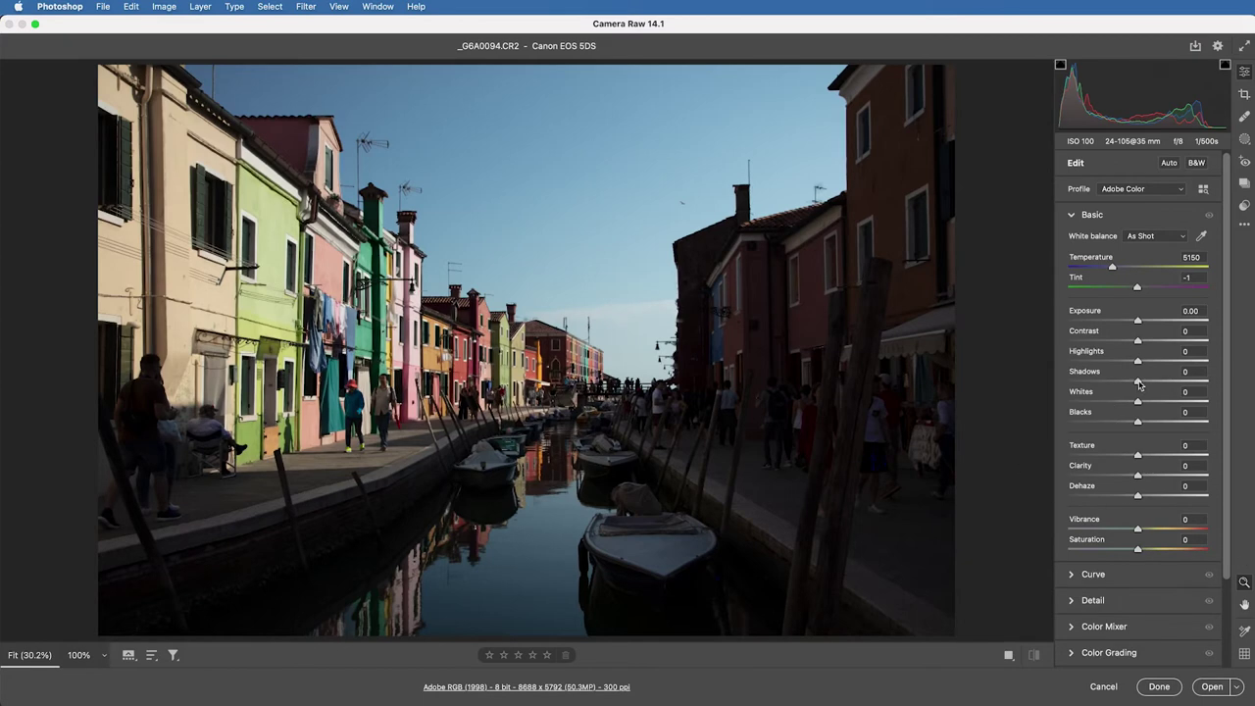
left_click_drag(1139, 382, 1209, 383)
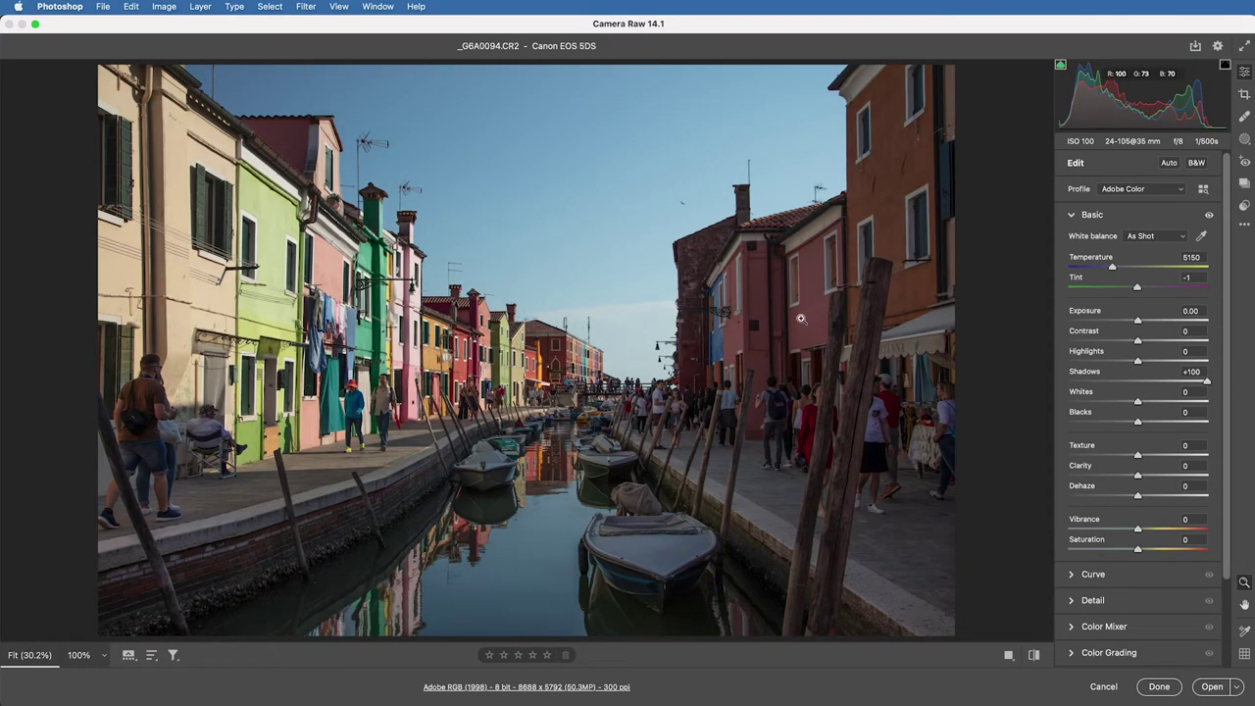
Add a local mask over the shaded areas beside the canal, adjust its tone to brighten them, and open the photo in Photoshop.
left_click(1244, 142)
left_click(1092, 246)
mouse_move(882, 235)
left_mouse_down()
mouse_move(844, 294)
mouse_move(912, 98)
mouse_move(863, 618)
mouse_move(491, 461)
mouse_move(667, 589)
mouse_move(294, 569)
mouse_move(138, 490)
mouse_move(119, 414)
mouse_move(113, 422)
left_mouse_up()
left_click(893, 194)
left_click_drag(1142, 431, 1193, 428)
scroll(1167, 471, "down", 5)
left_click_drag(1137, 561, 1182, 587)
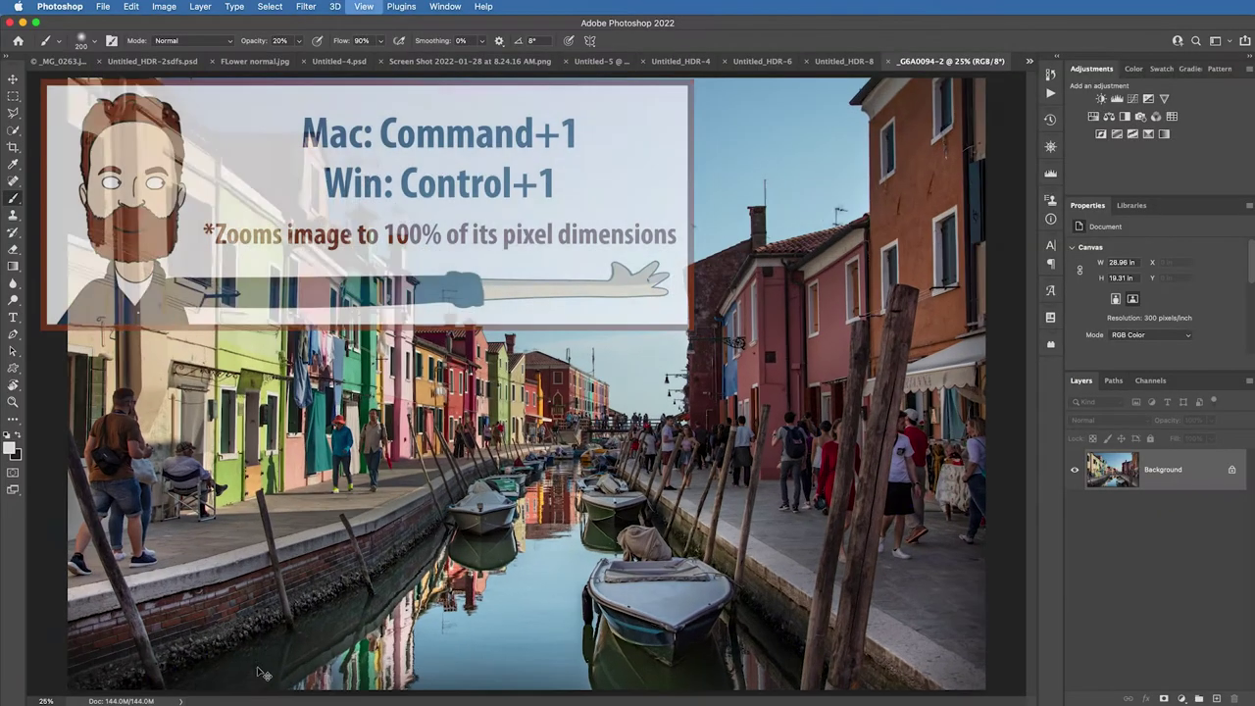
Inspect the people on the right walkway at 100% and magnify the black shorts behind the wooden posts to examine the shadow quality.
key("super+1")
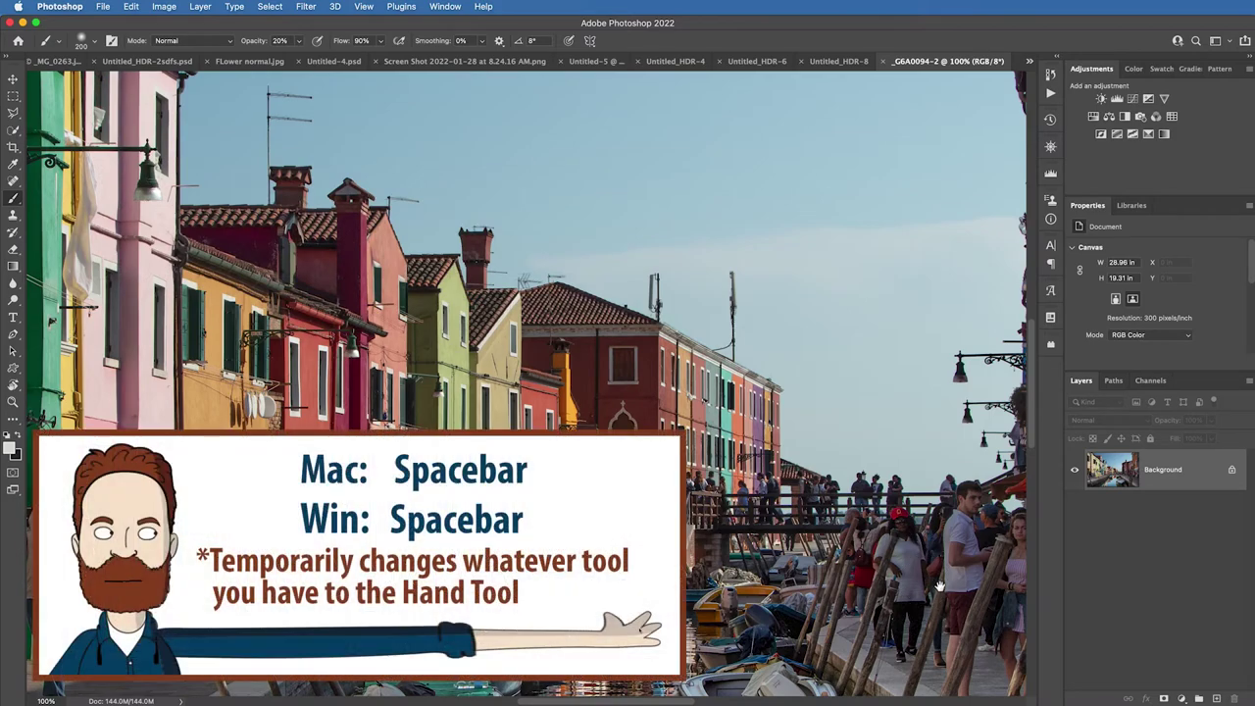
left_click_drag(872, 579, 657, 387)
left_click_drag(940, 441, 451, 446)
left_click_drag(936, 404, 837, 404)
left_click_drag(658, 477, 764, 552)
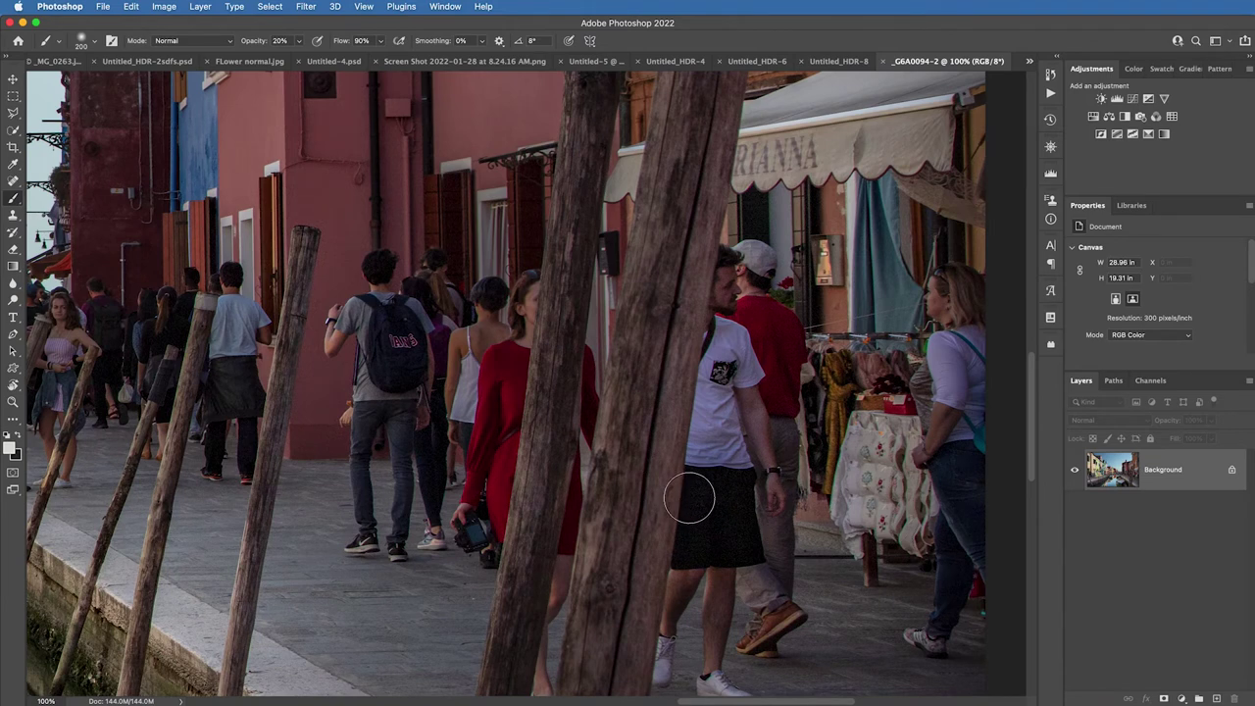
key("super+space")
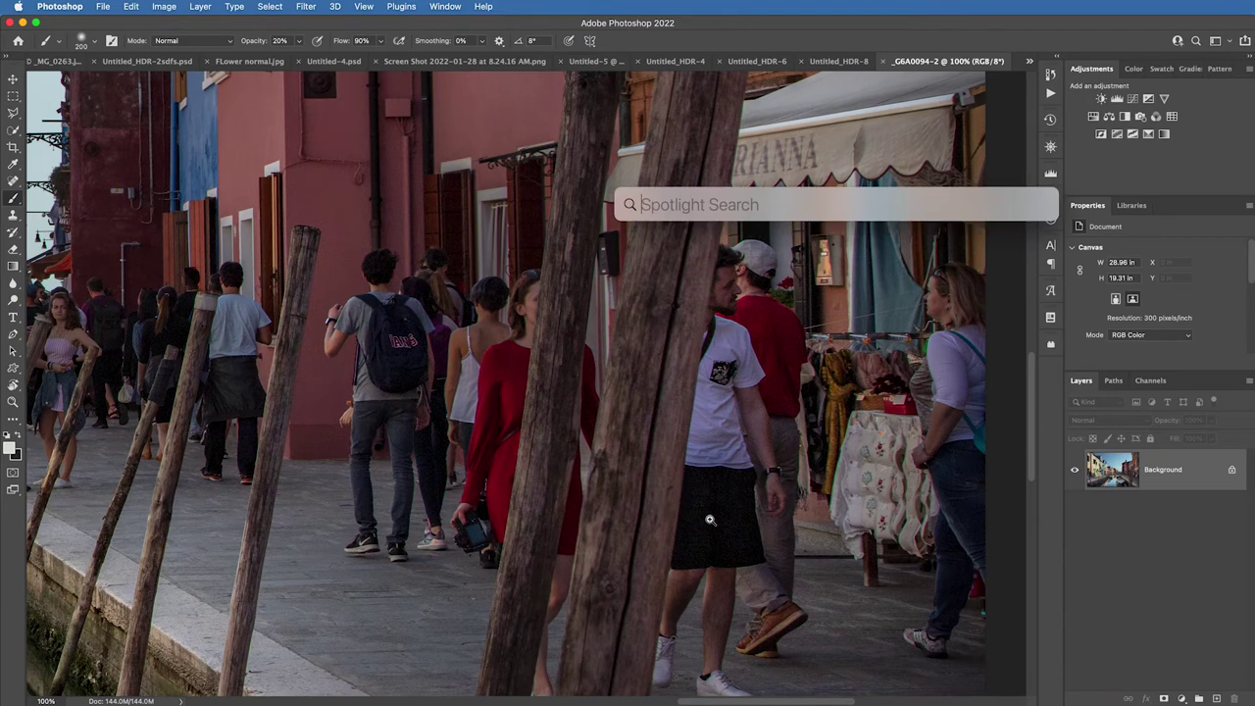
left_click(706, 515)
left_click_drag(706, 513, 767, 569)
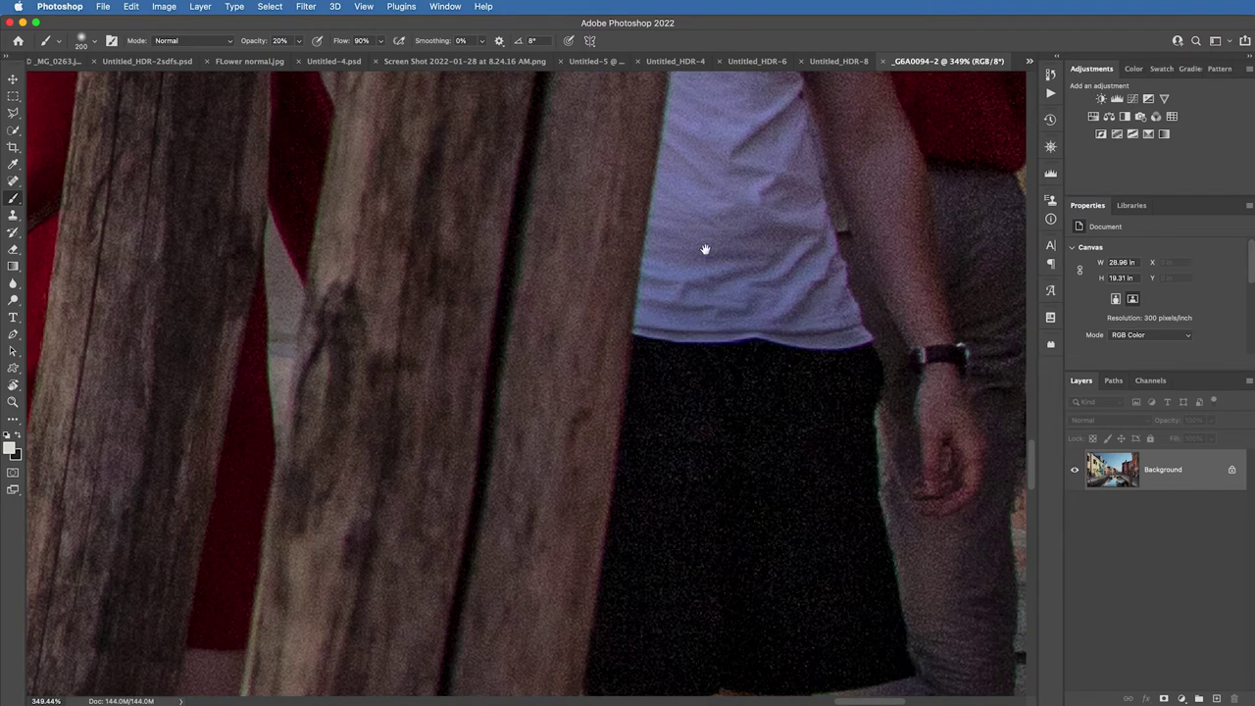
Examine the noise on the people in the shaded walkway, the lamps and sky, and the colourful buildings beyond the bridge.
left_click_drag(721, 291, 730, 324)
scroll(731, 323, "left", 10)
scroll(731, 324, "up", 5)
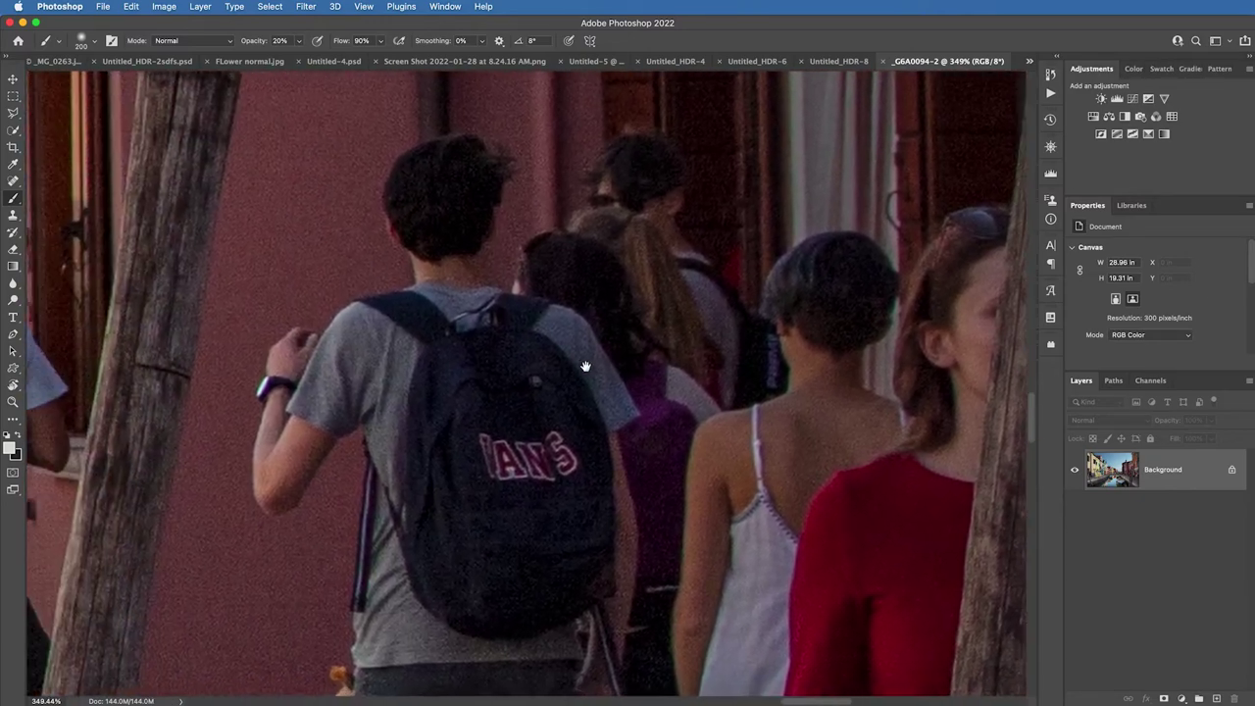
left_click_drag(586, 367, 804, 435)
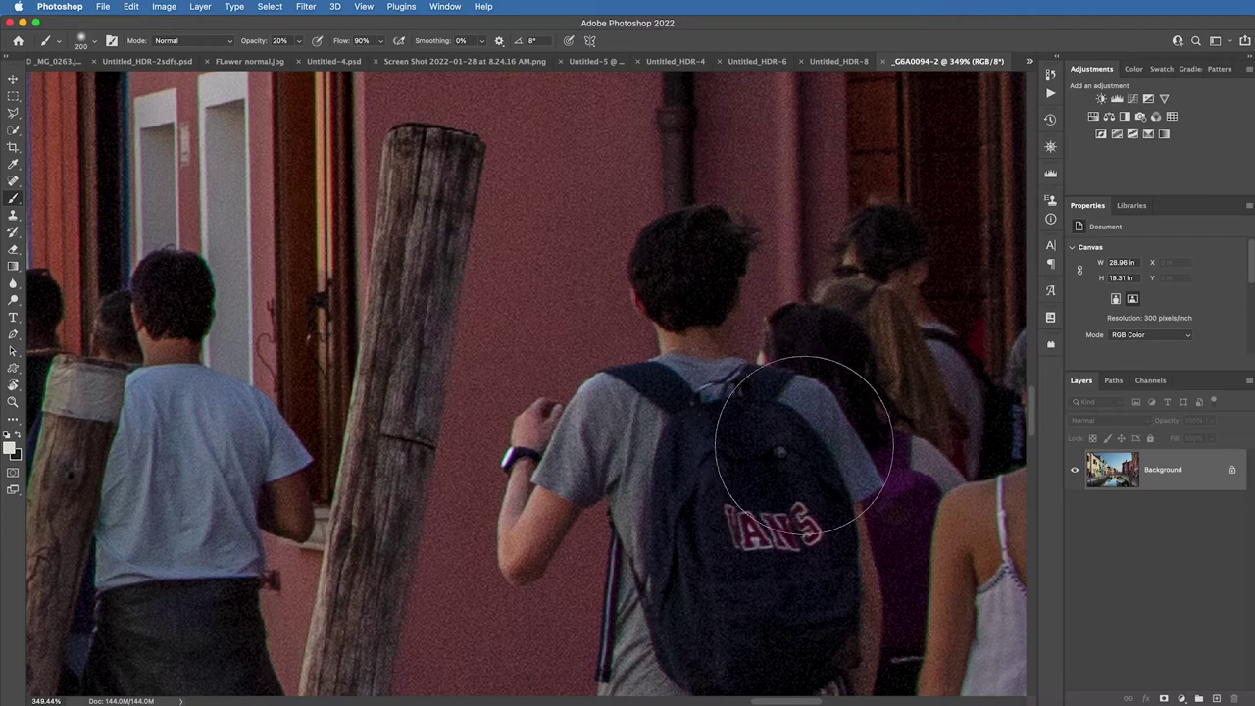
scroll(520, 299, "left", 10)
scroll(520, 299, "up", 6)
scroll(520, 299, "left", 10)
scroll(588, 304, "up", 10)
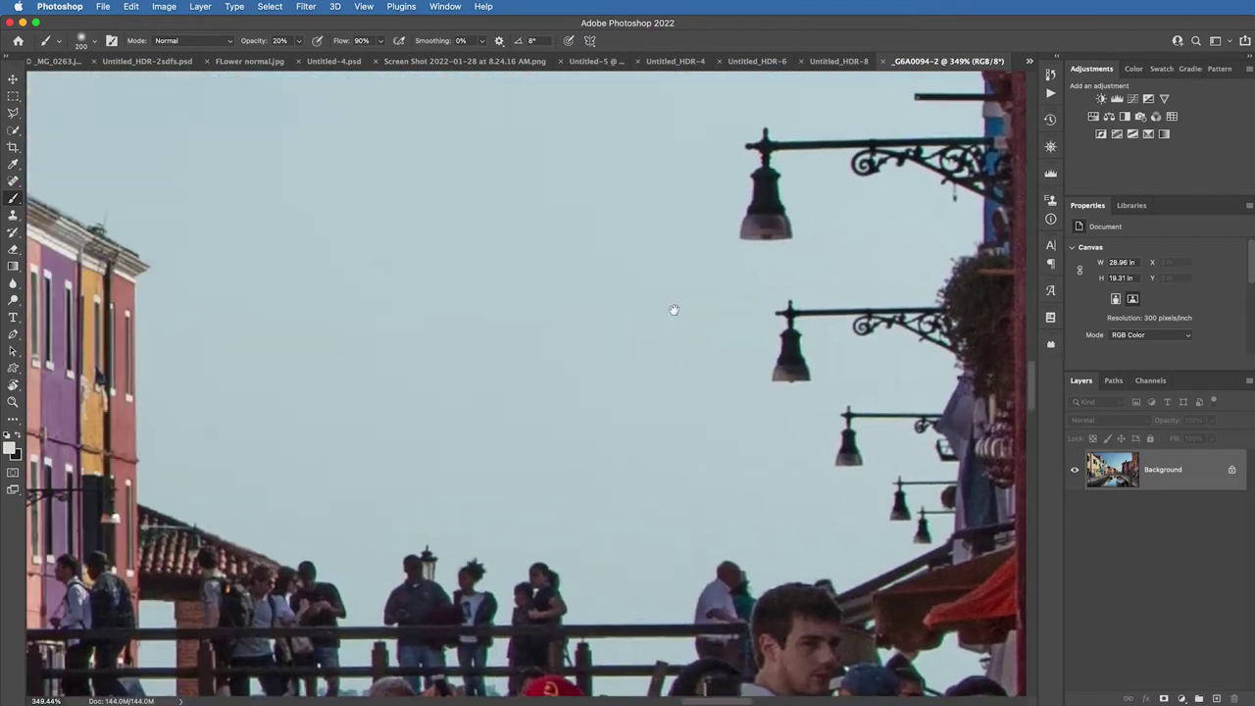
scroll(490, 328, "left", 10)
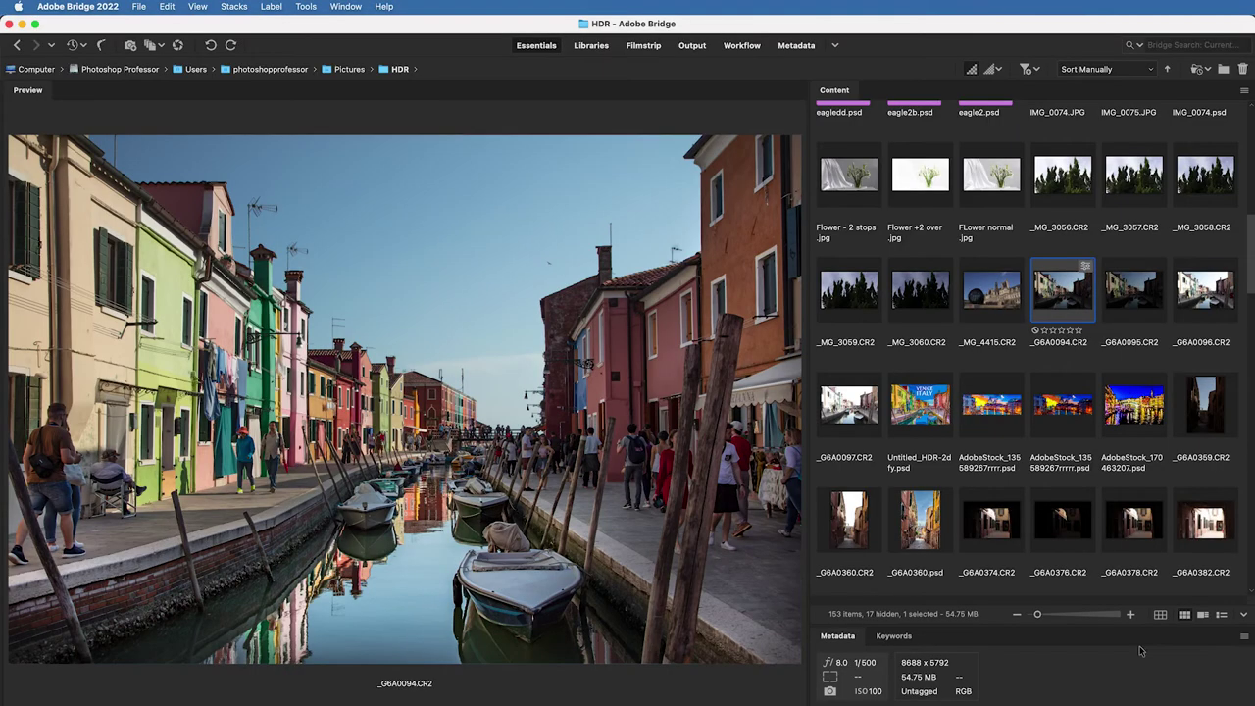
Open Untitled_HDR-2dfy.psd from Bridge in Photoshop, and collapse the Properties and Adjustments panels to make room for the layers.
left_click(926, 416)
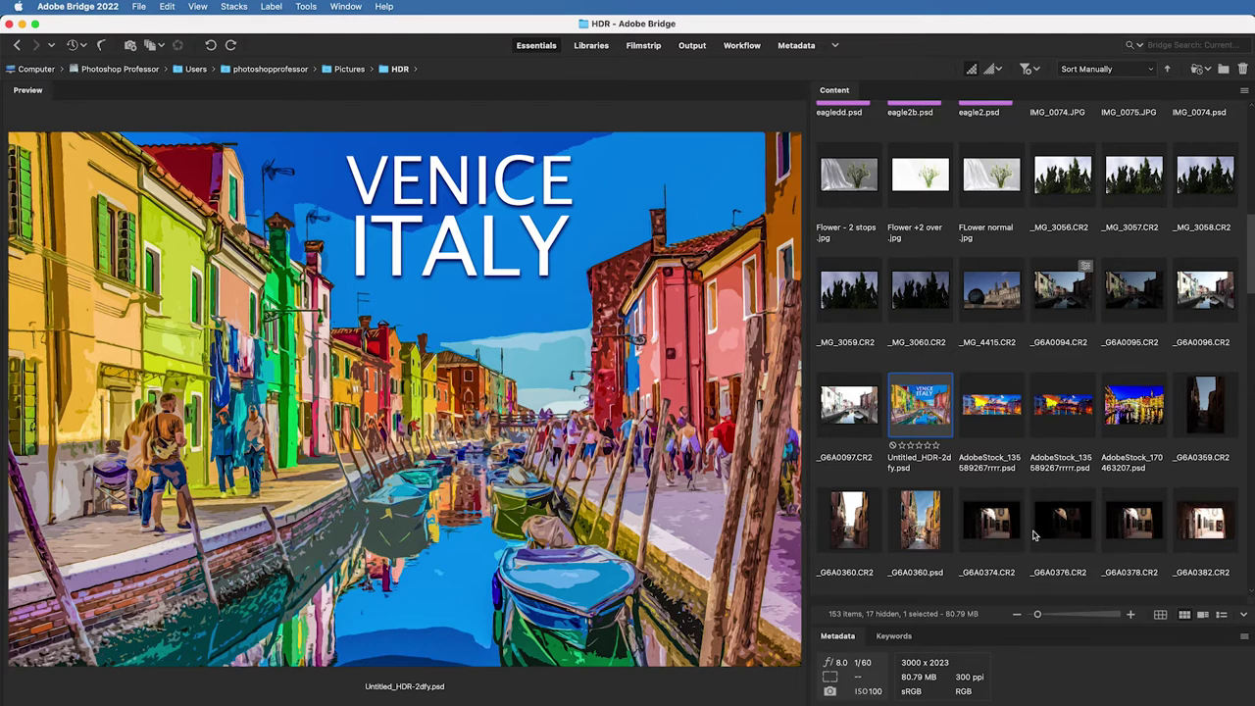
double_click(916, 406)
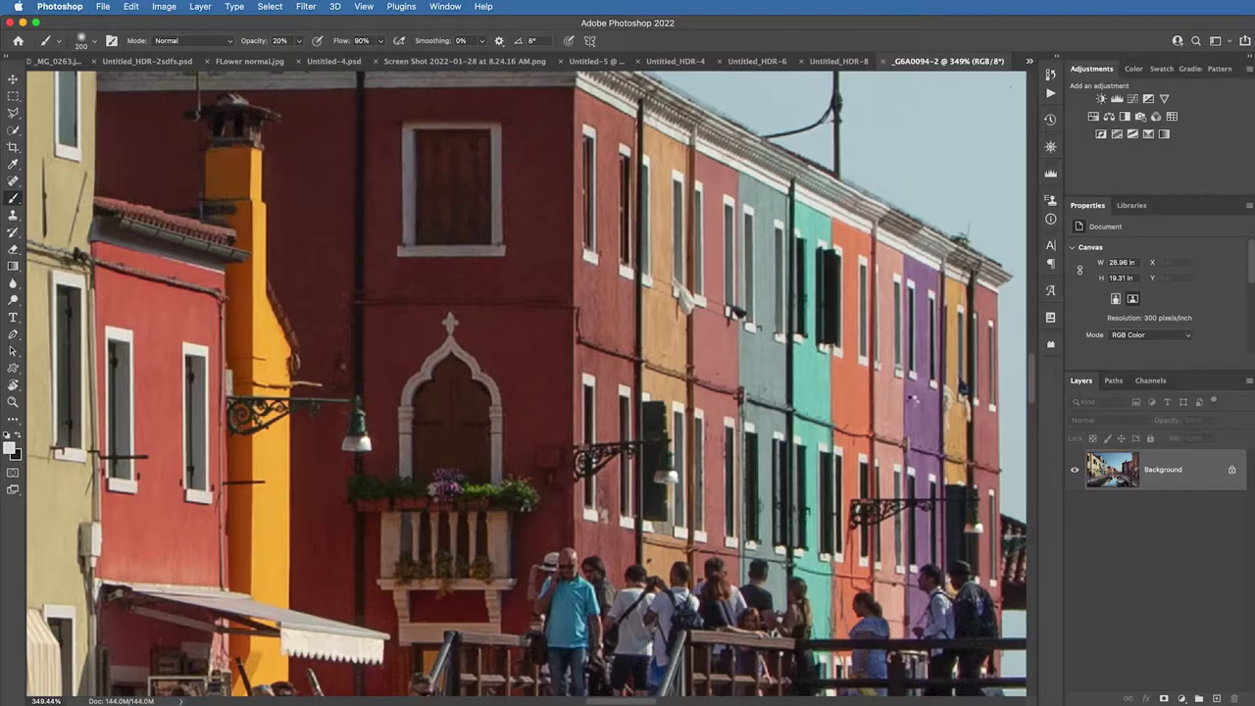
scroll(1115, 531, "down", 1)
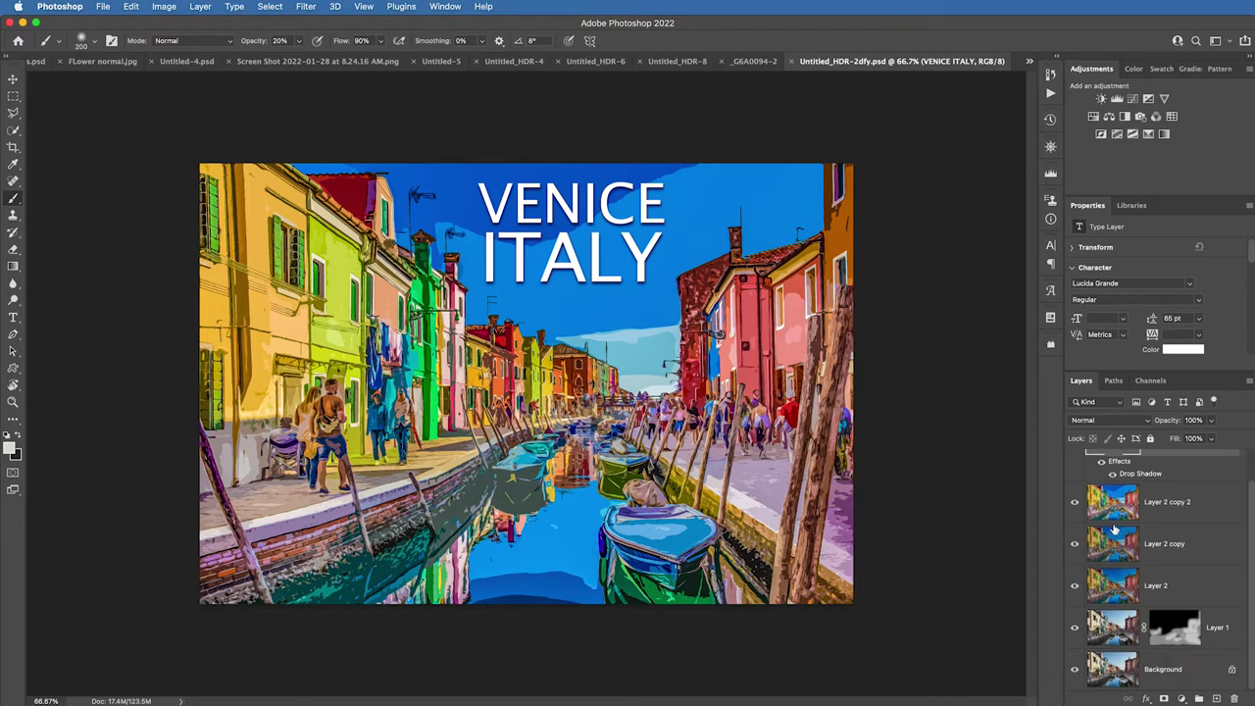
double_click(1089, 206)
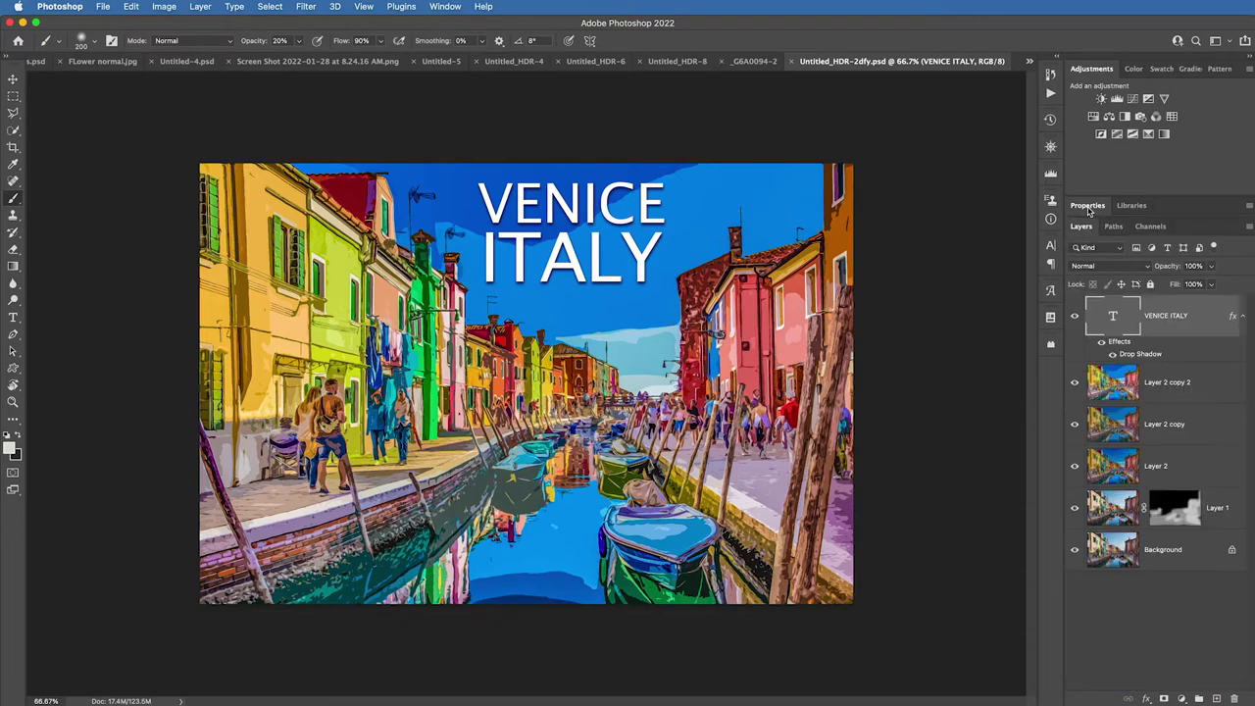
double_click(1088, 70)
Hide everything above the Background, fit the image to the window, and reveal the layers one by one up to the VENICE ITALY title.
left_click_drag(1076, 399, 1075, 195)
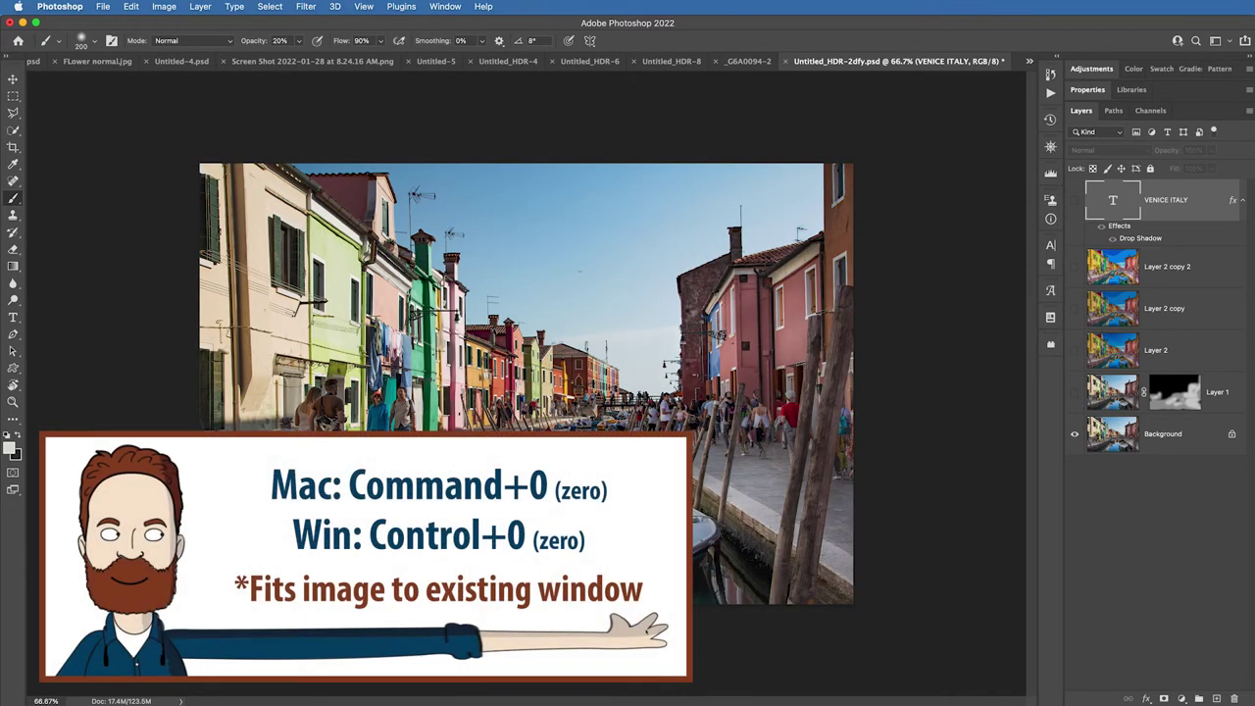
key("super+0")
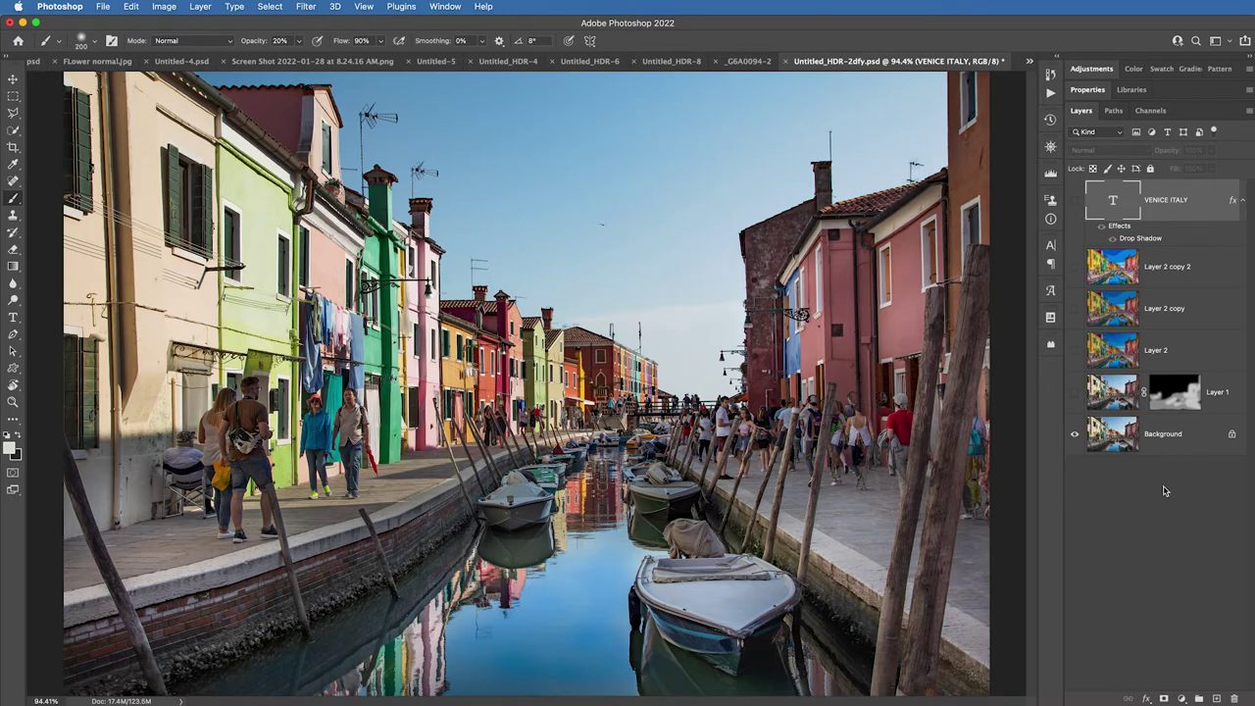
left_click(1076, 394)
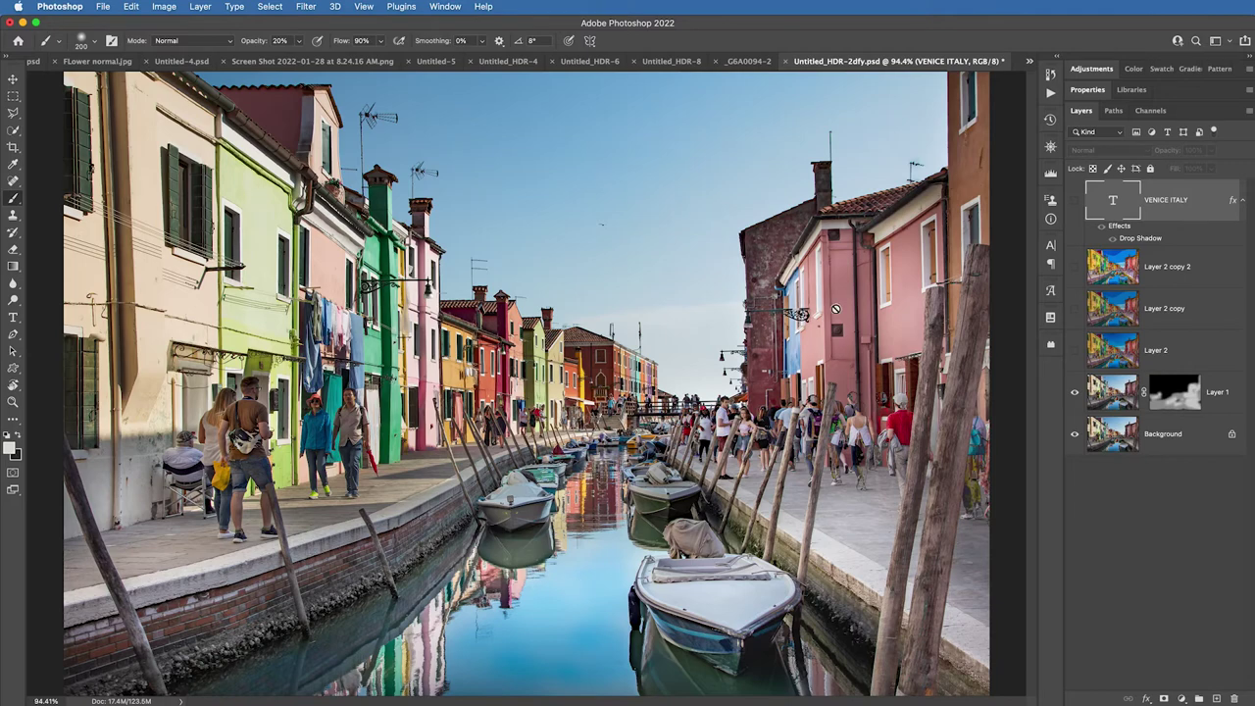
left_click(1075, 350)
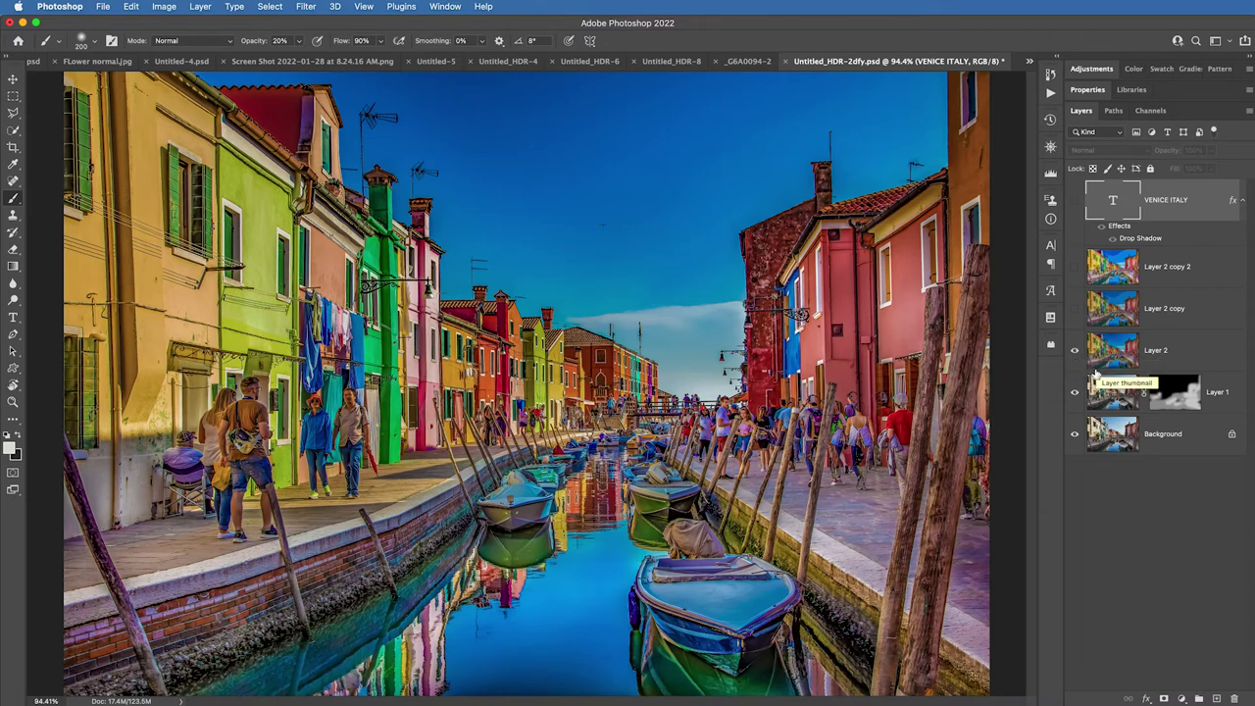
left_click(1076, 310)
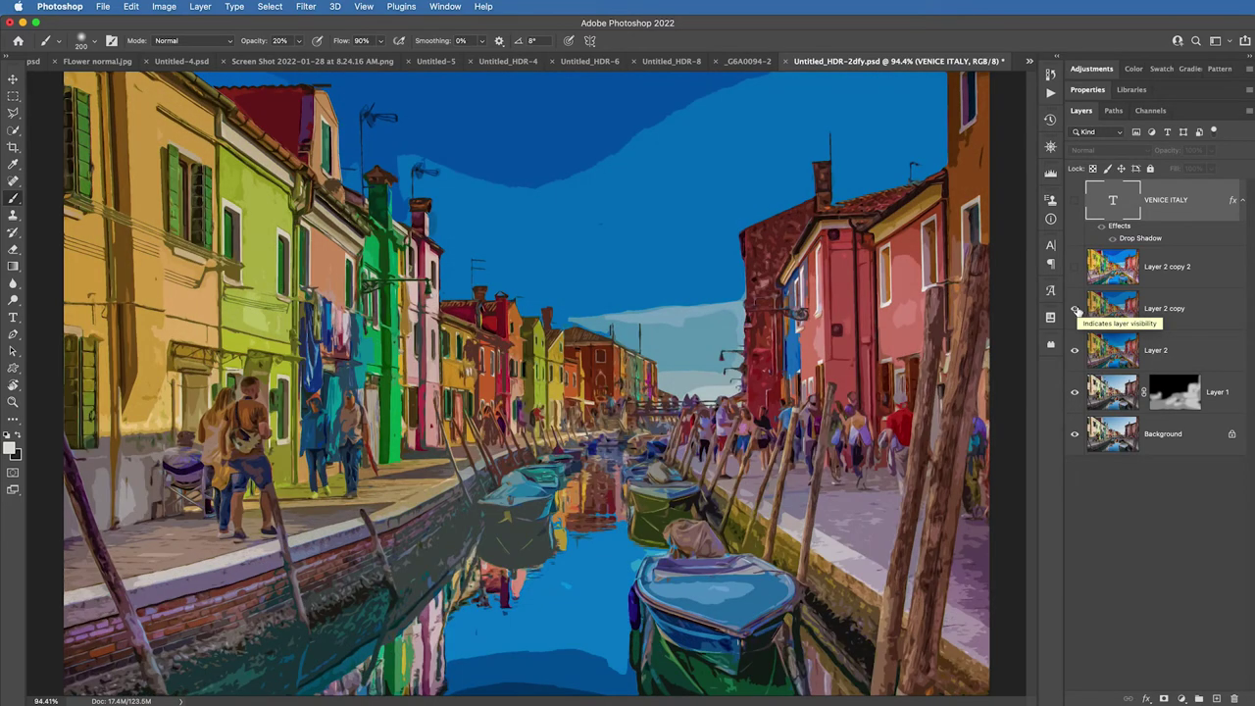
left_click(1076, 272)
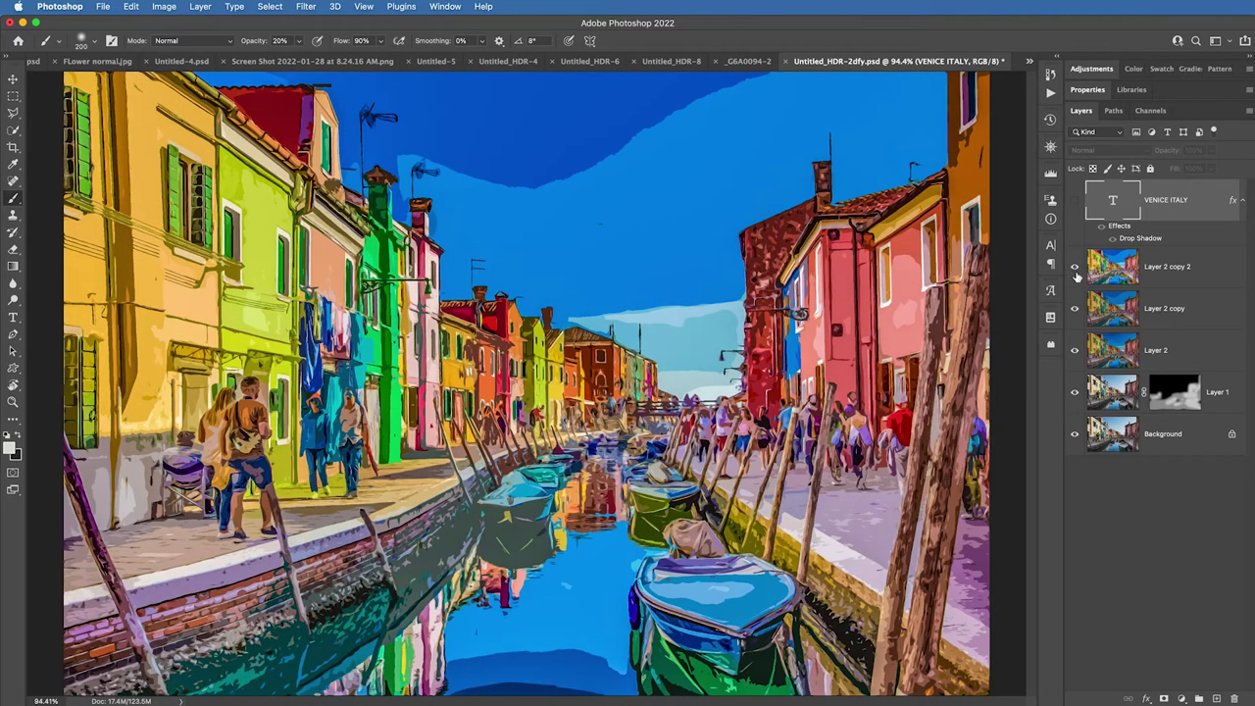
left_click(1076, 202)
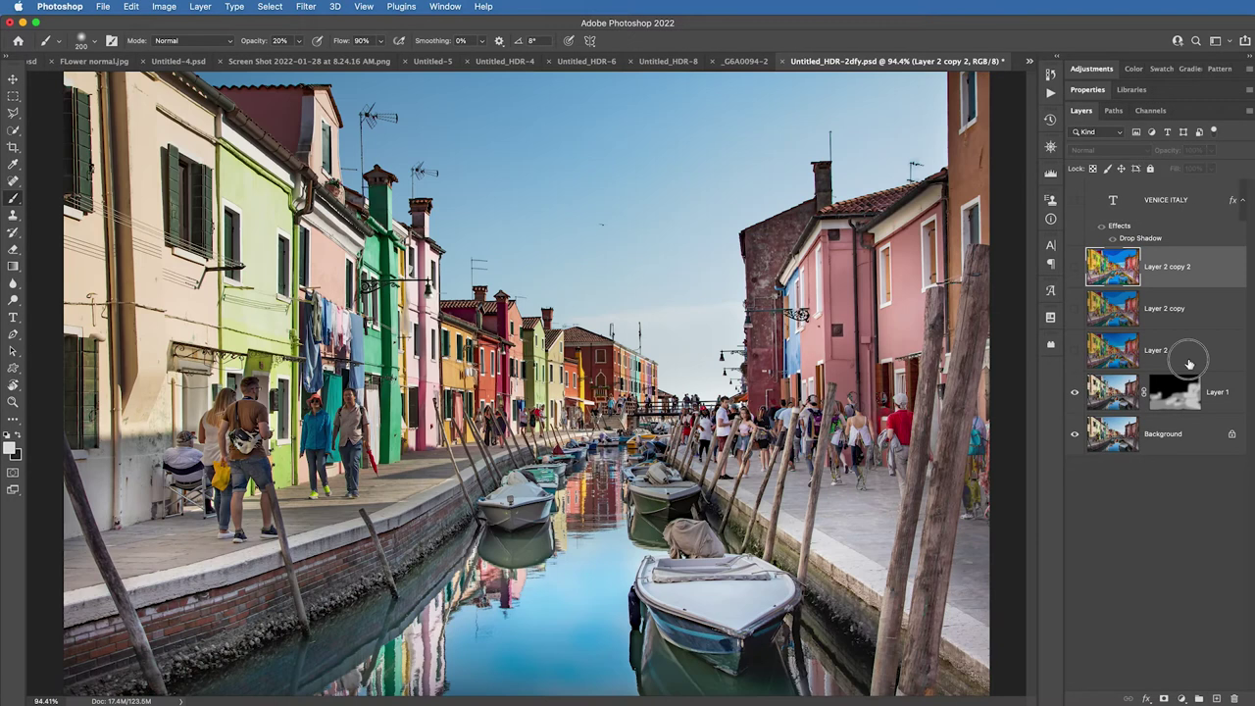
Hide the VENICE ITALY title and the three Layer 2 versions, and put those three layers in a hidden group.
left_click_drag(1076, 351, 1076, 202)
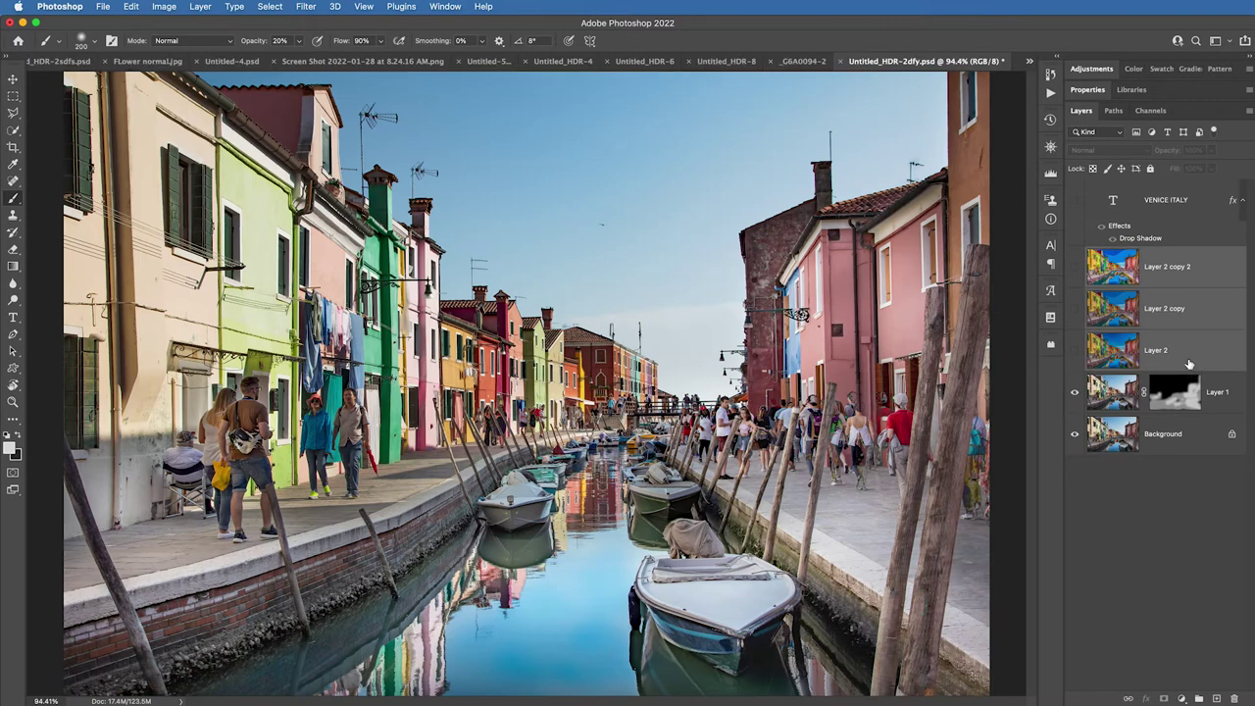
key("super+g")
left_click(1074, 254)
Stamp the visible layers into a new layer above Layer 1 and open it in the Camera Raw Filter.
left_click(1111, 287)
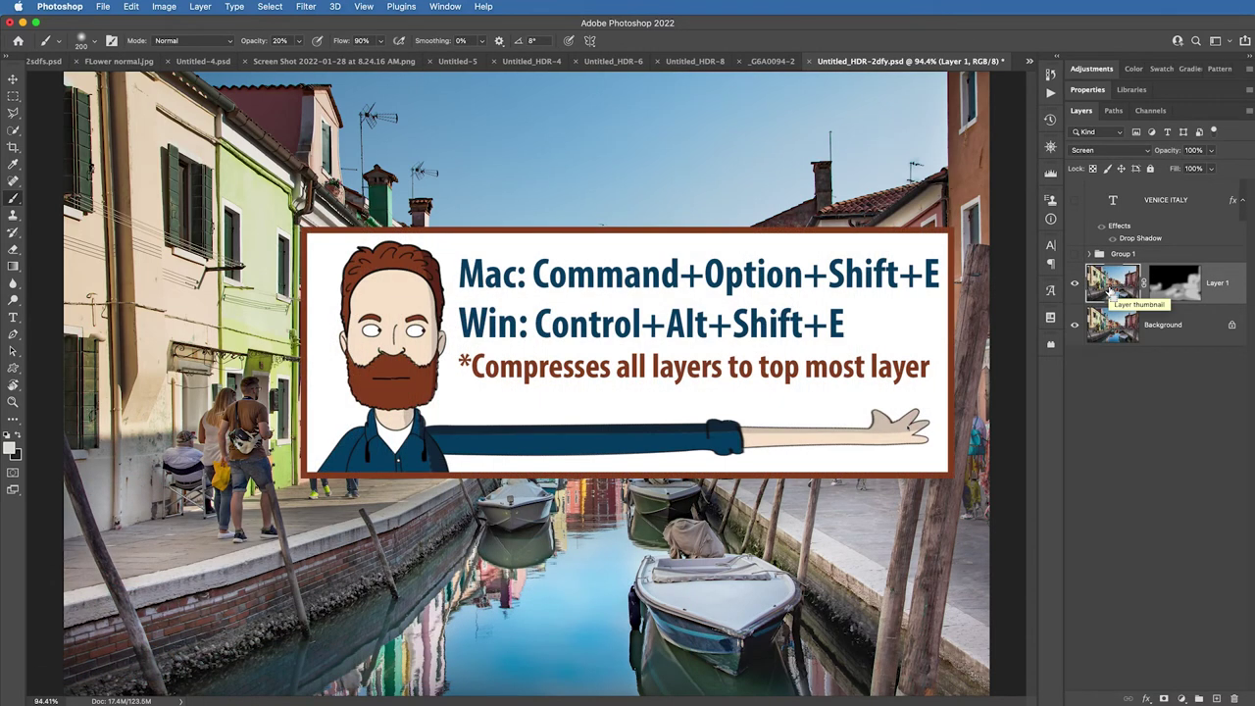
key("super+alt+shift+e")
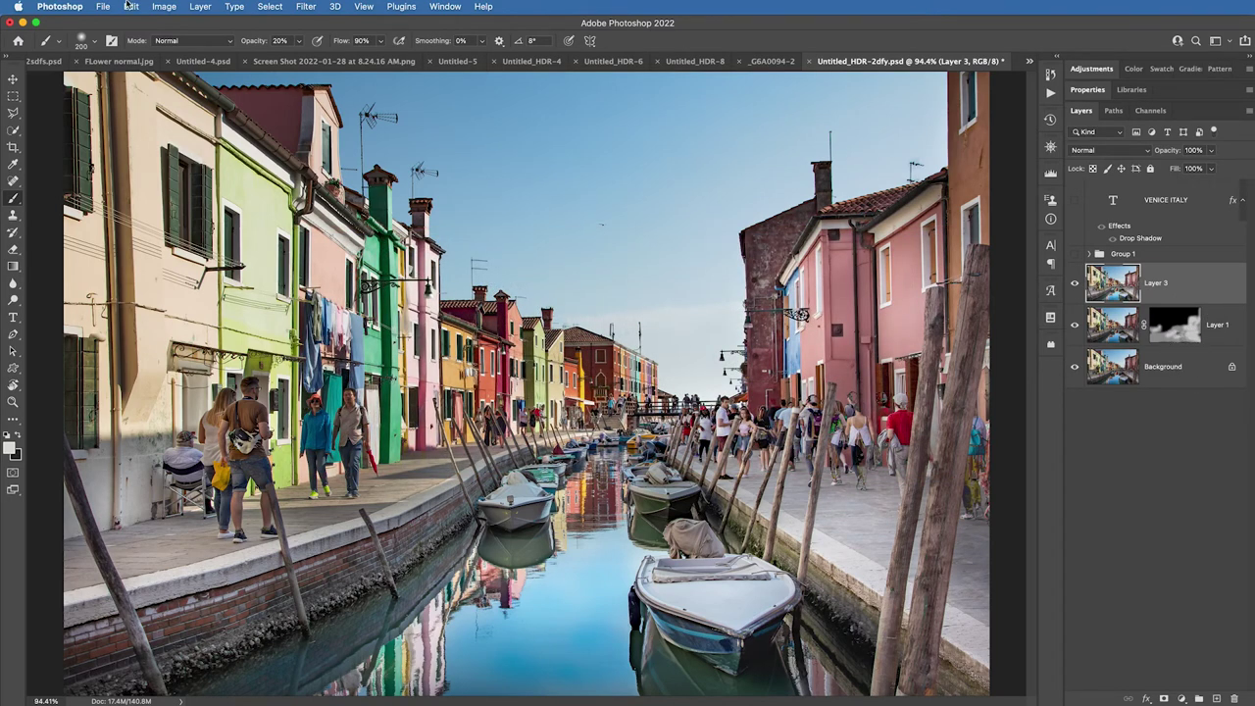
left_click(307, 7)
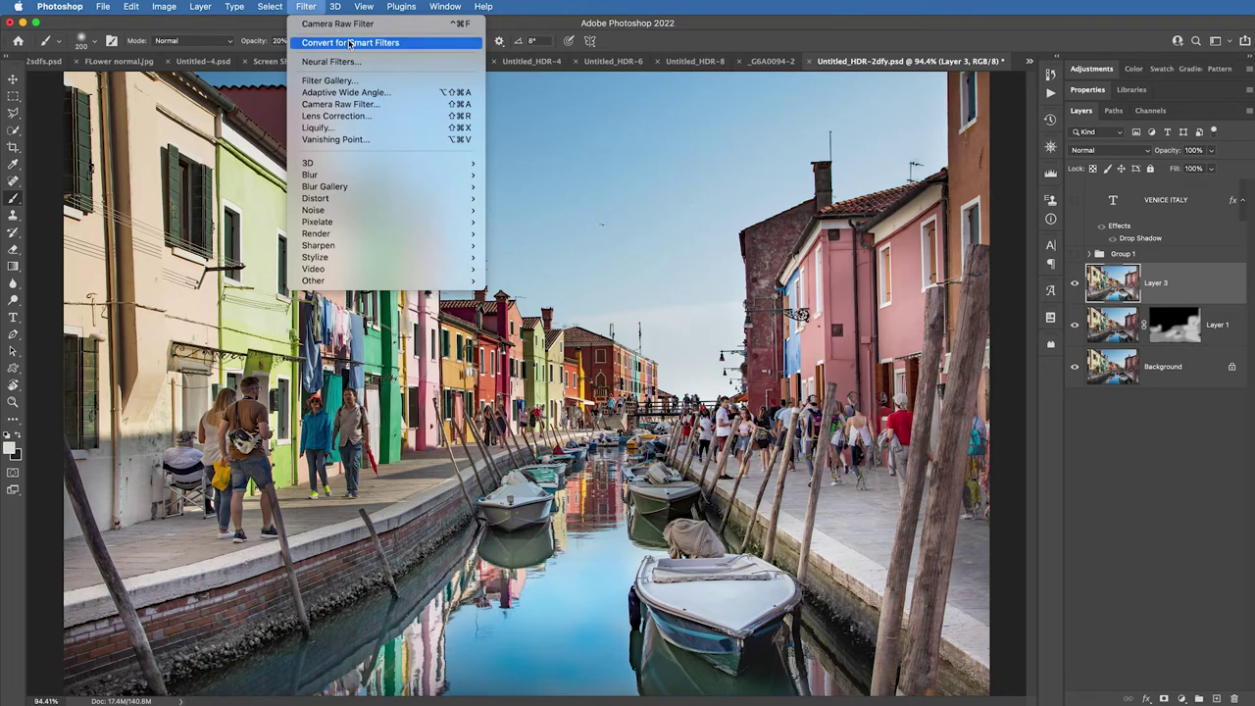
left_click(346, 104)
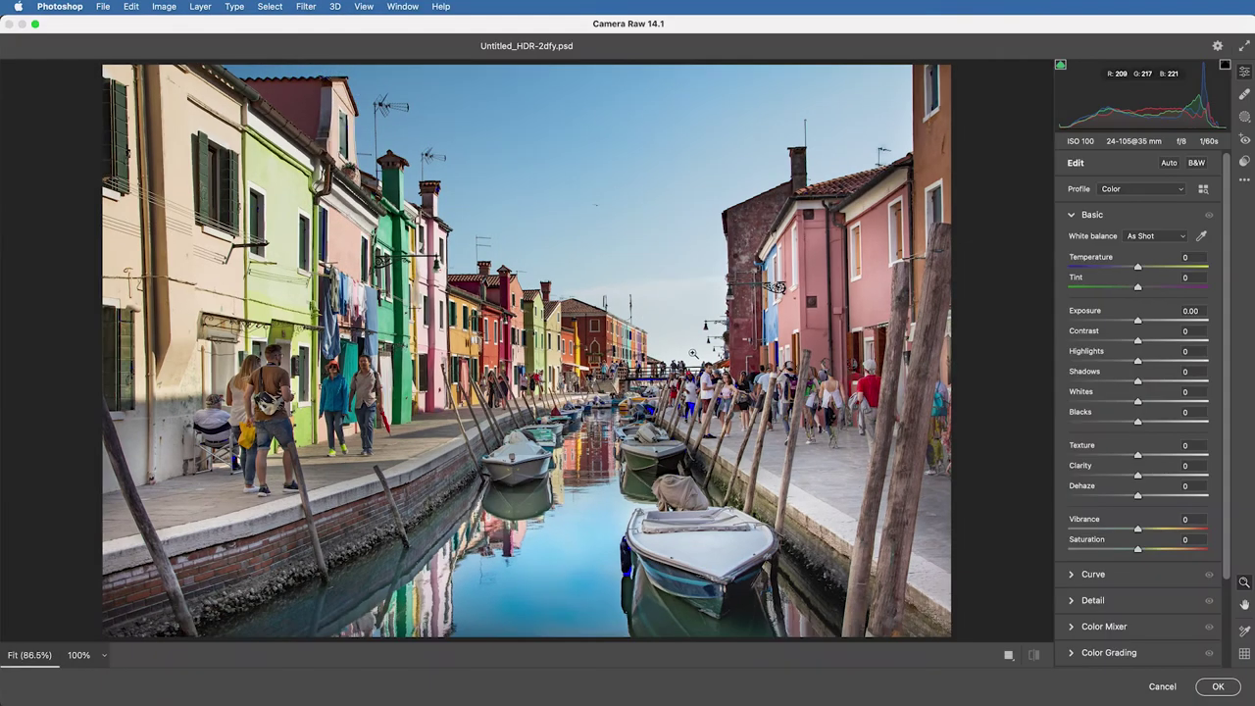
Set Clarity to -18, and set both Noise Reduction and Color Noise Reduction to 100.
mouse_move(1138, 475)
left_mouse_down()
mouse_move(1109, 477)
mouse_move(1124, 476)
left_mouse_up()
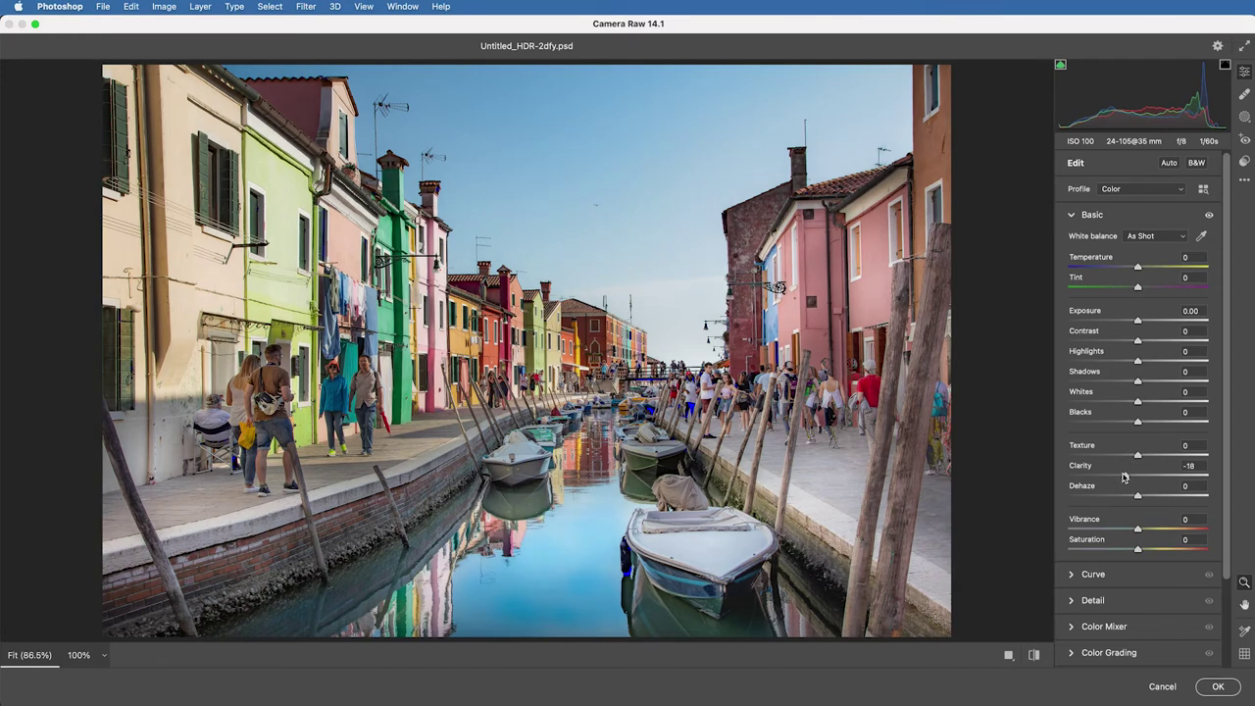
scroll(1121, 478, "down", 3)
left_click(1097, 497)
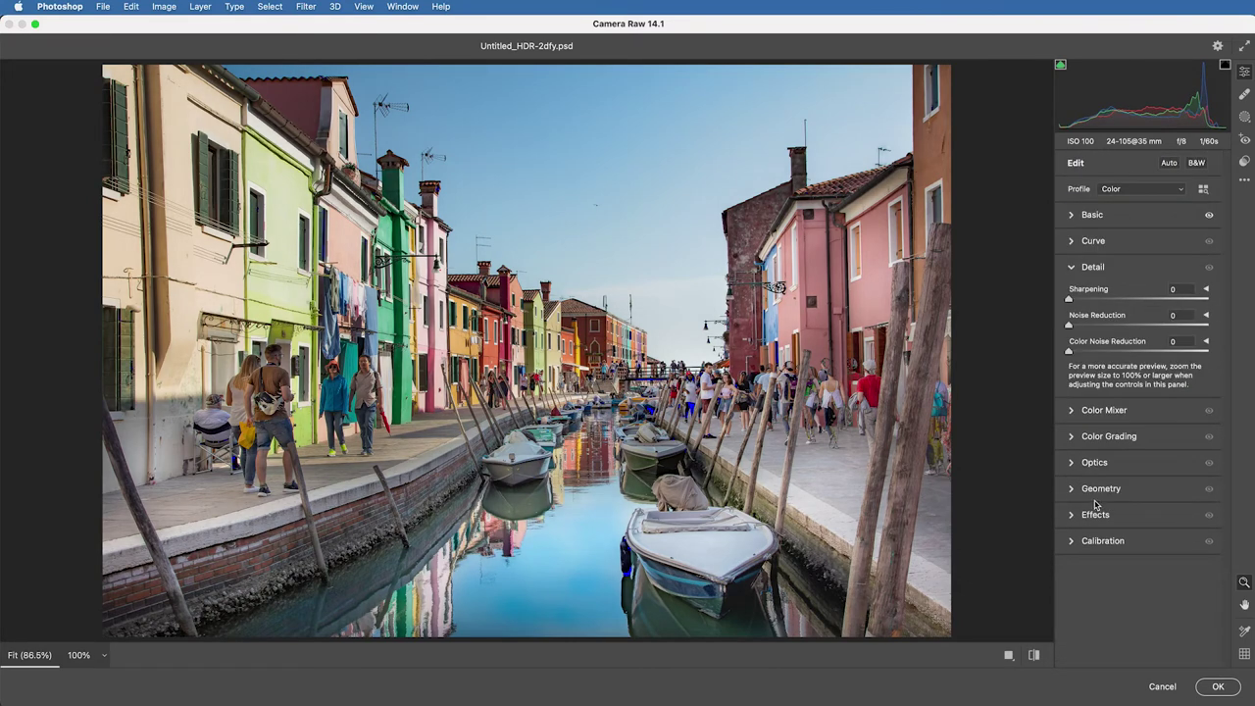
left_click_drag(1069, 350, 1206, 350)
left_click_drag(1069, 324, 1231, 325)
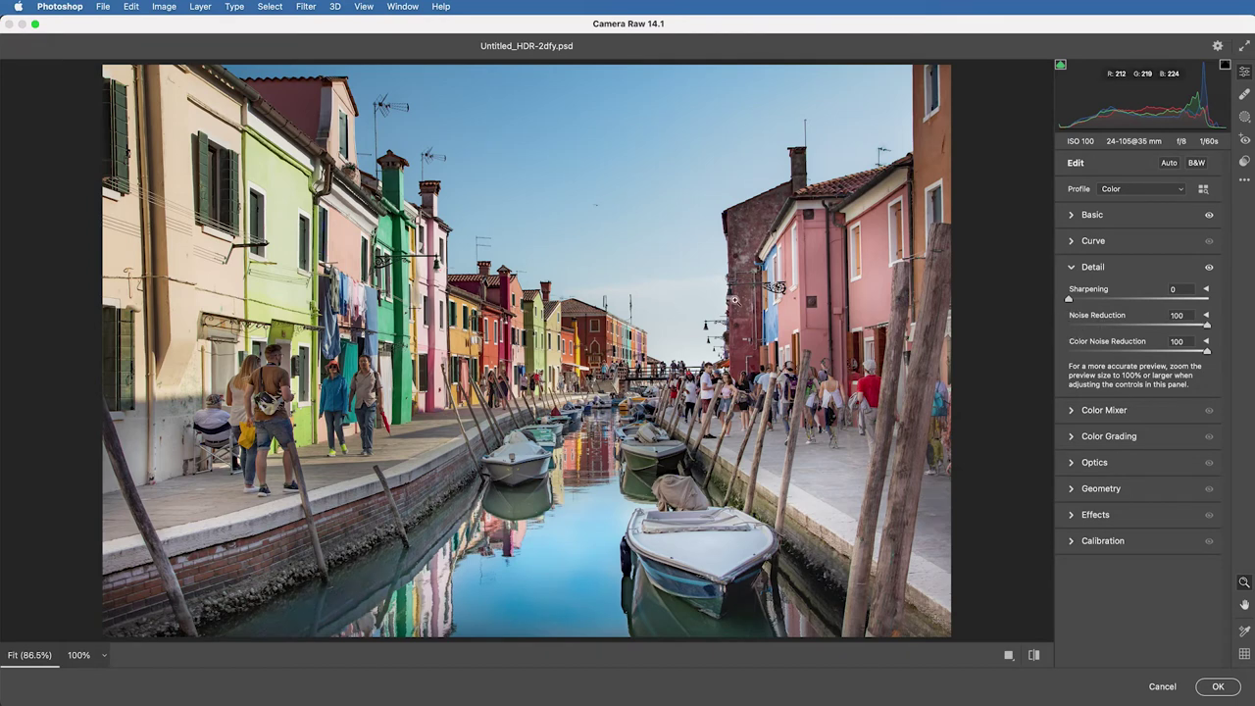
Set Vibrance to +100 and Saturation to +32, and apply the Camera Raw adjustments to the merged layer.
left_click(1092, 215)
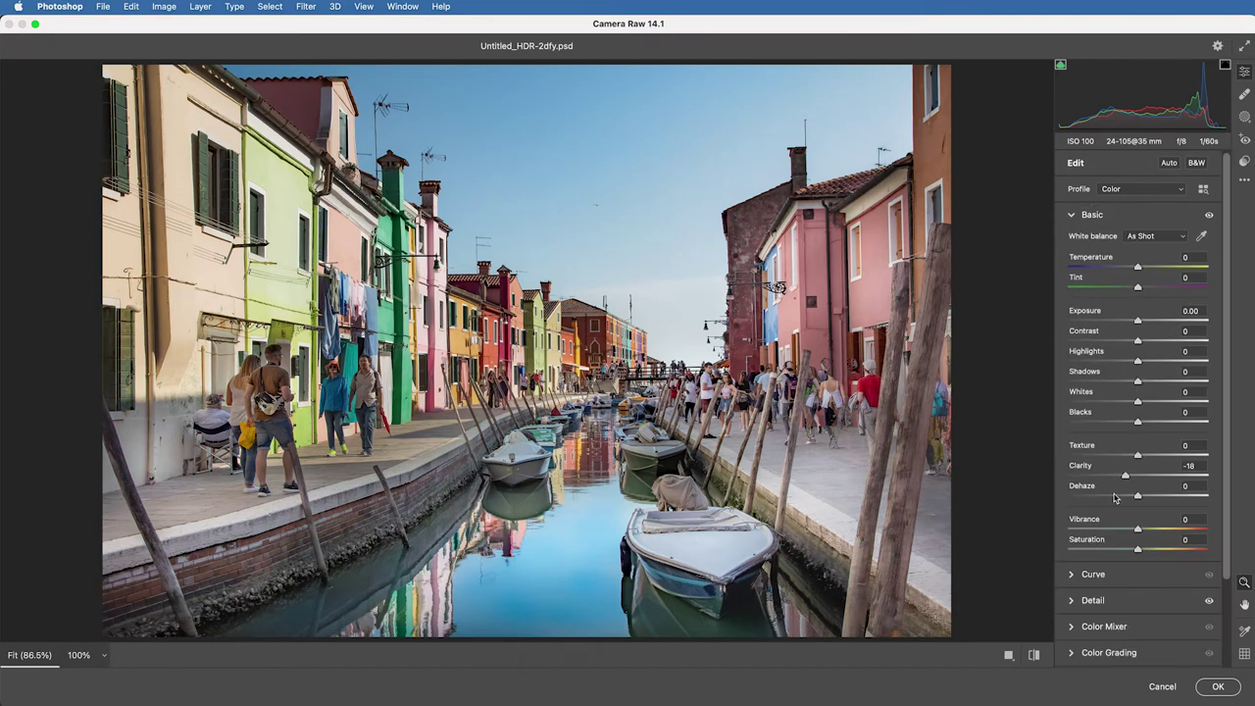
left_click_drag(1138, 530, 1207, 531)
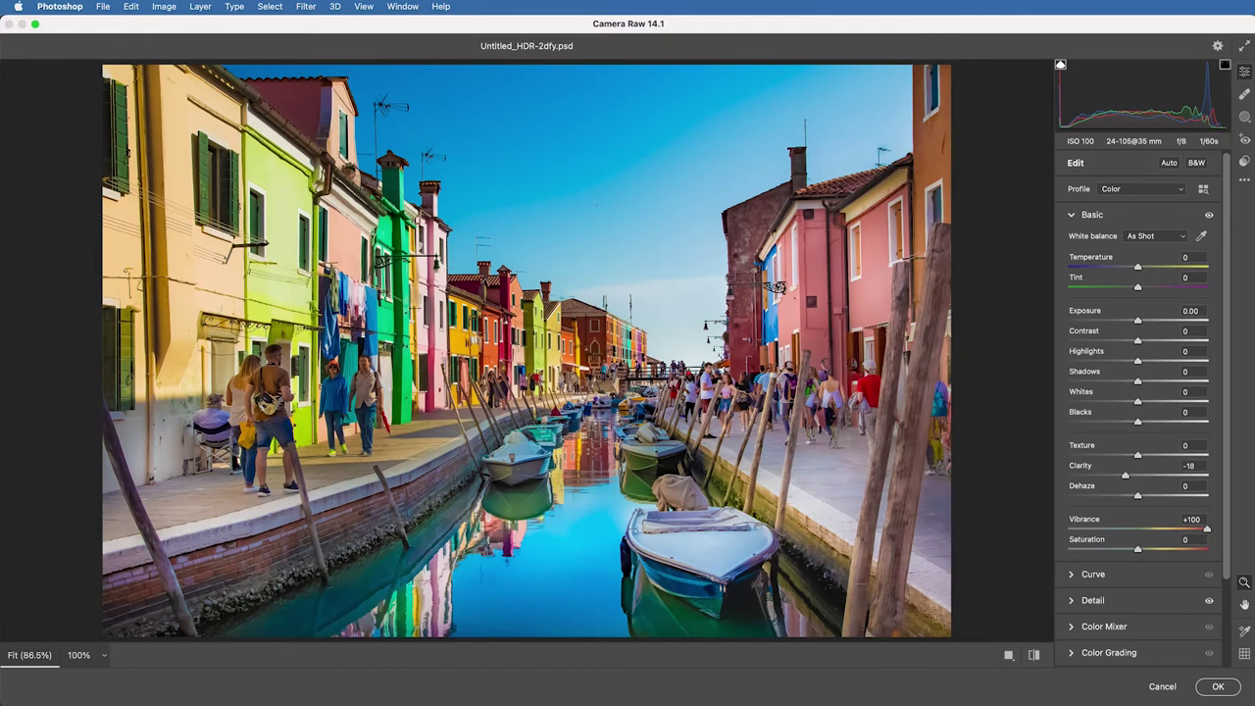
left_click_drag(1138, 548, 1163, 553)
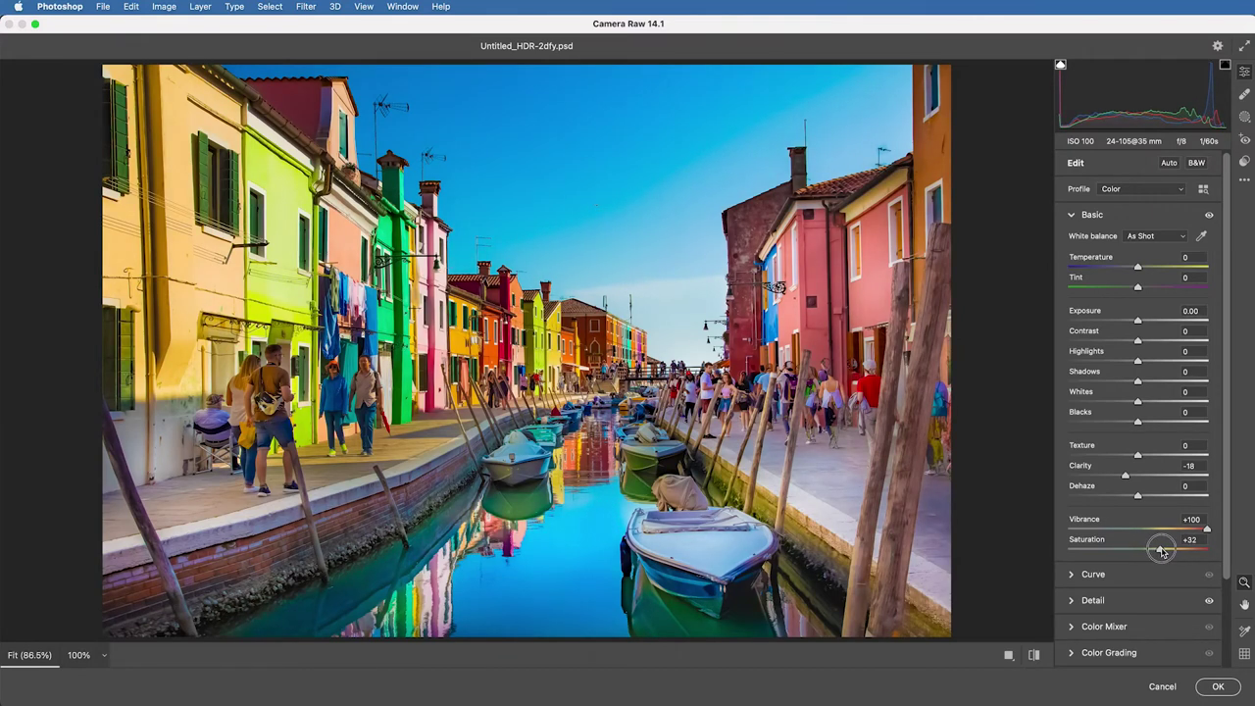
left_click(1217, 687)
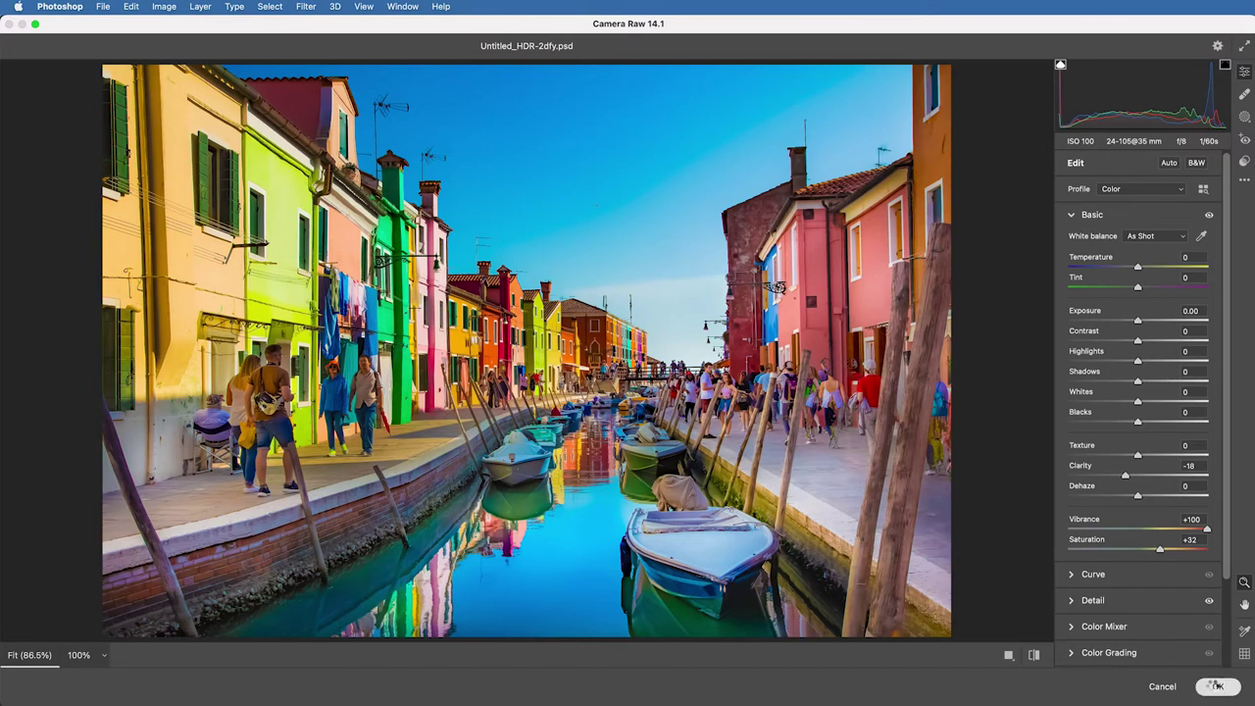
Open the merged canal layer in the Filter Gallery with the Cutout filter.
left_click(308, 7)
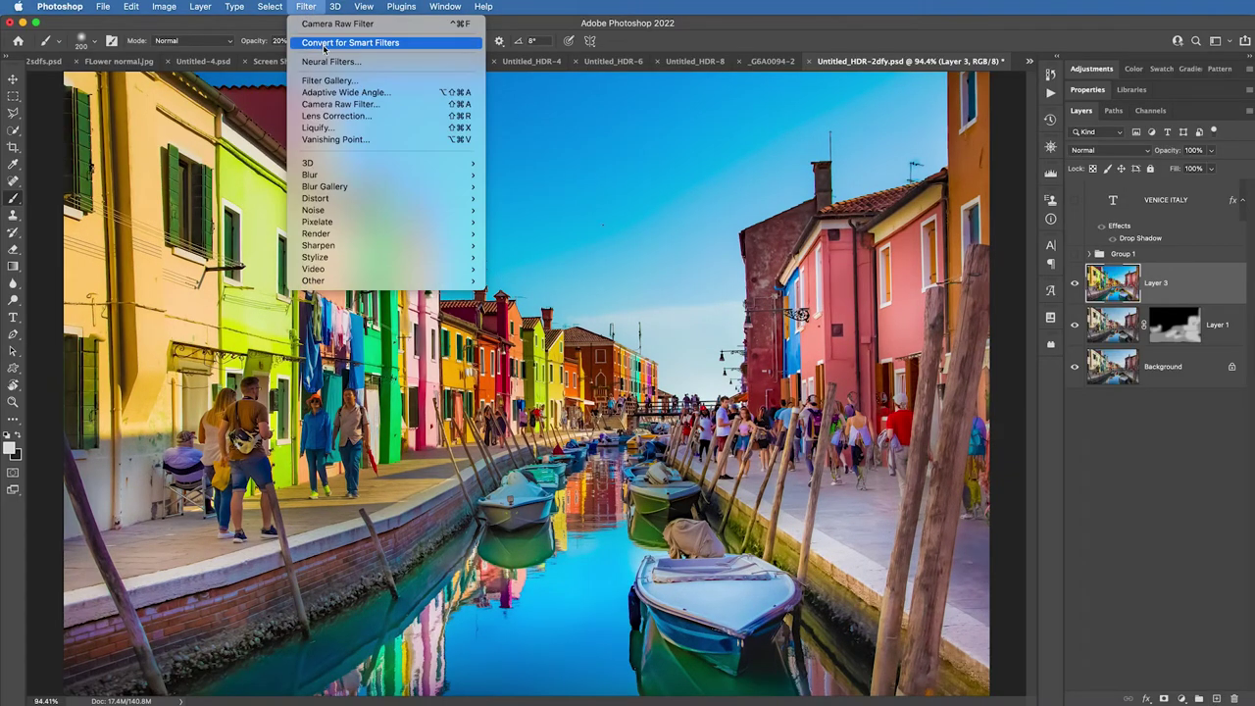
left_click(356, 82)
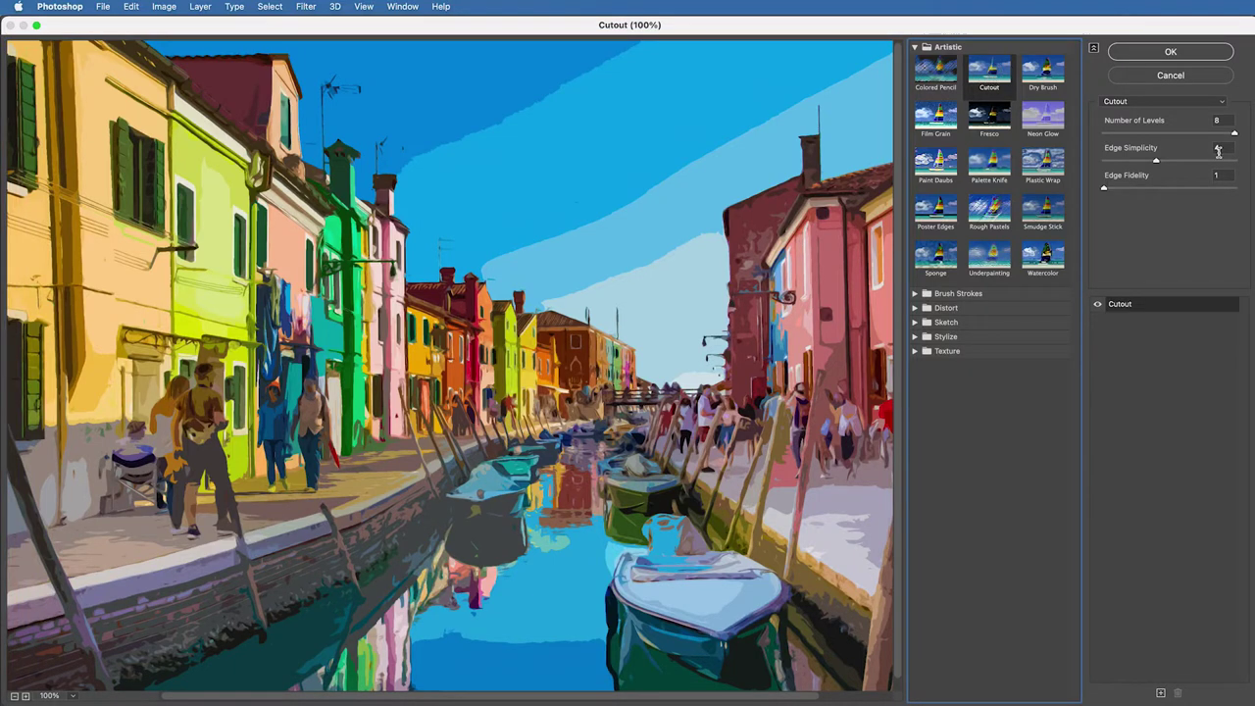
Try the Cutout filter with Number of Levels 5, Edge Simplicity 6 and Edge Fidelity 2.
left_click(1168, 133)
left_click(1182, 159)
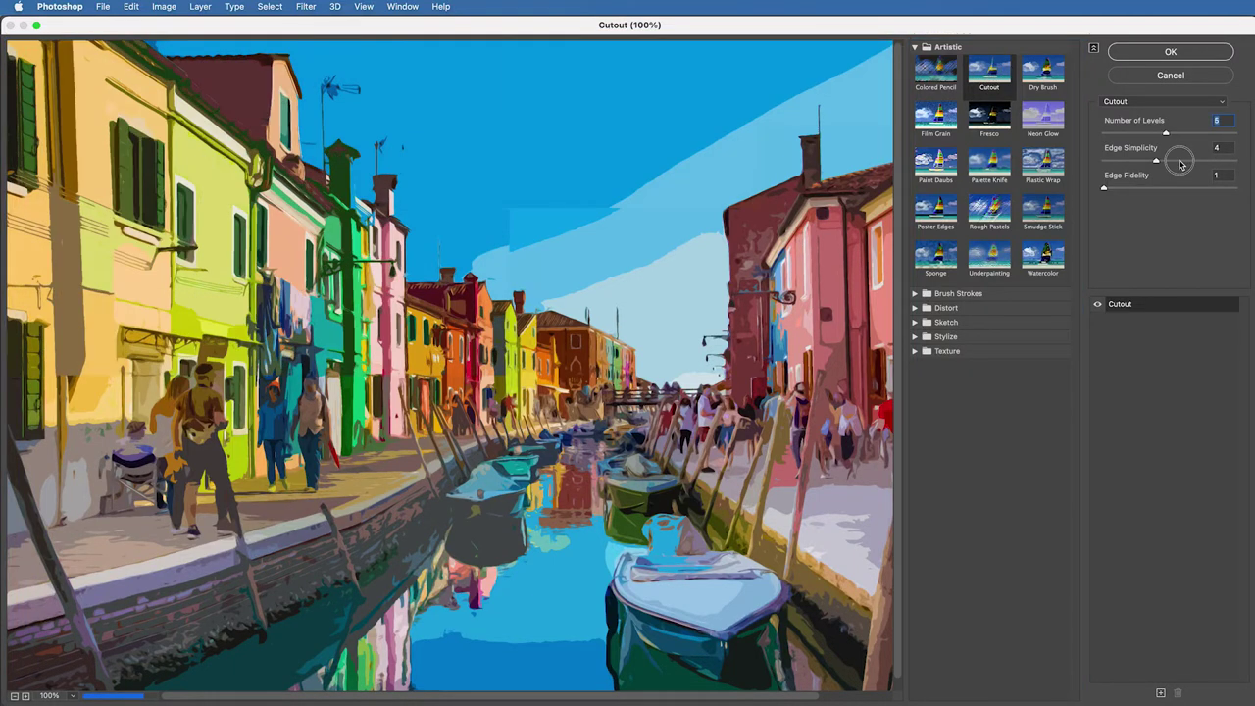
left_click(1156, 188)
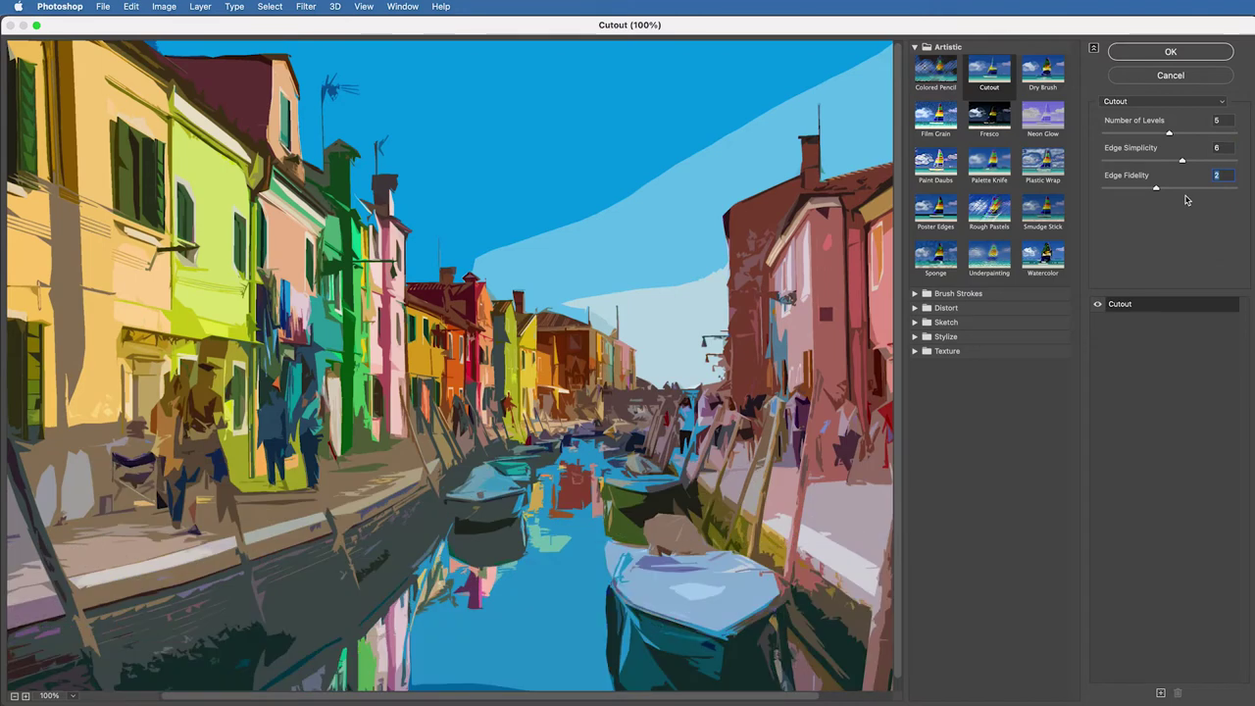
Set the Cutout to Number of Levels 8, Edge Simplicity 3 and Edge Fidelity 1, and apply it.
left_click(1106, 190)
left_click(1234, 134)
left_click_drag(1183, 160, 1137, 162)
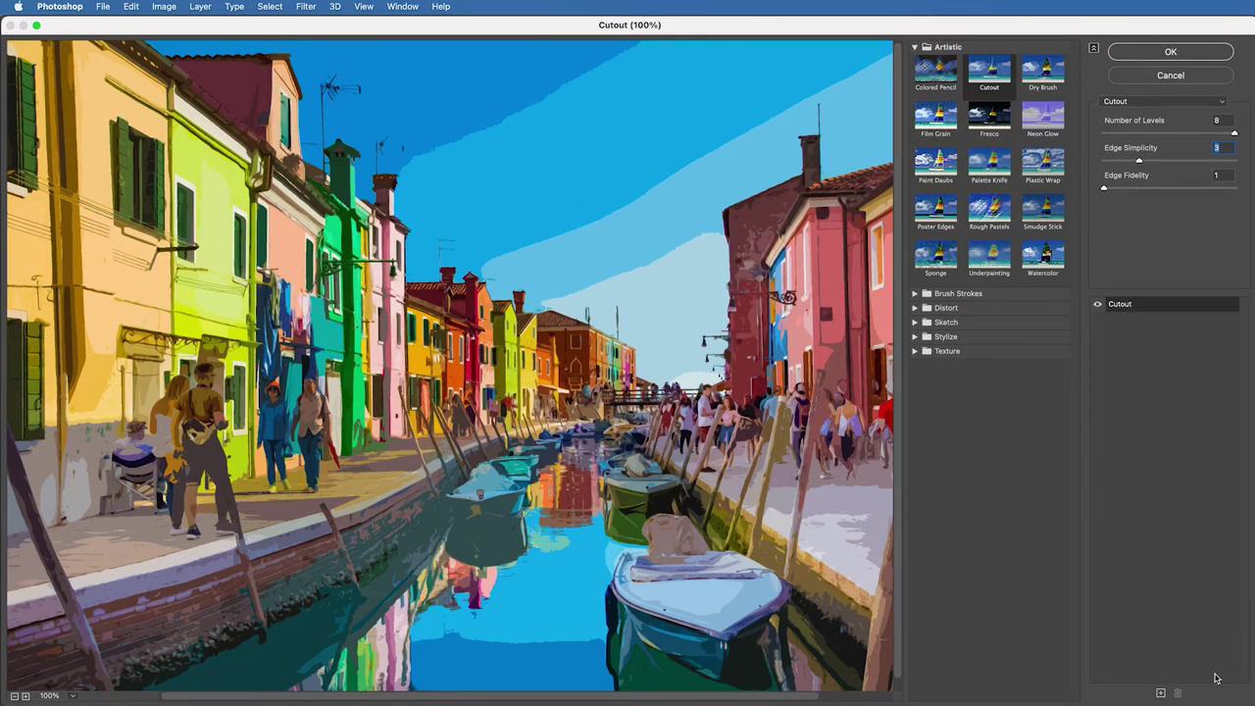
left_click(1182, 55)
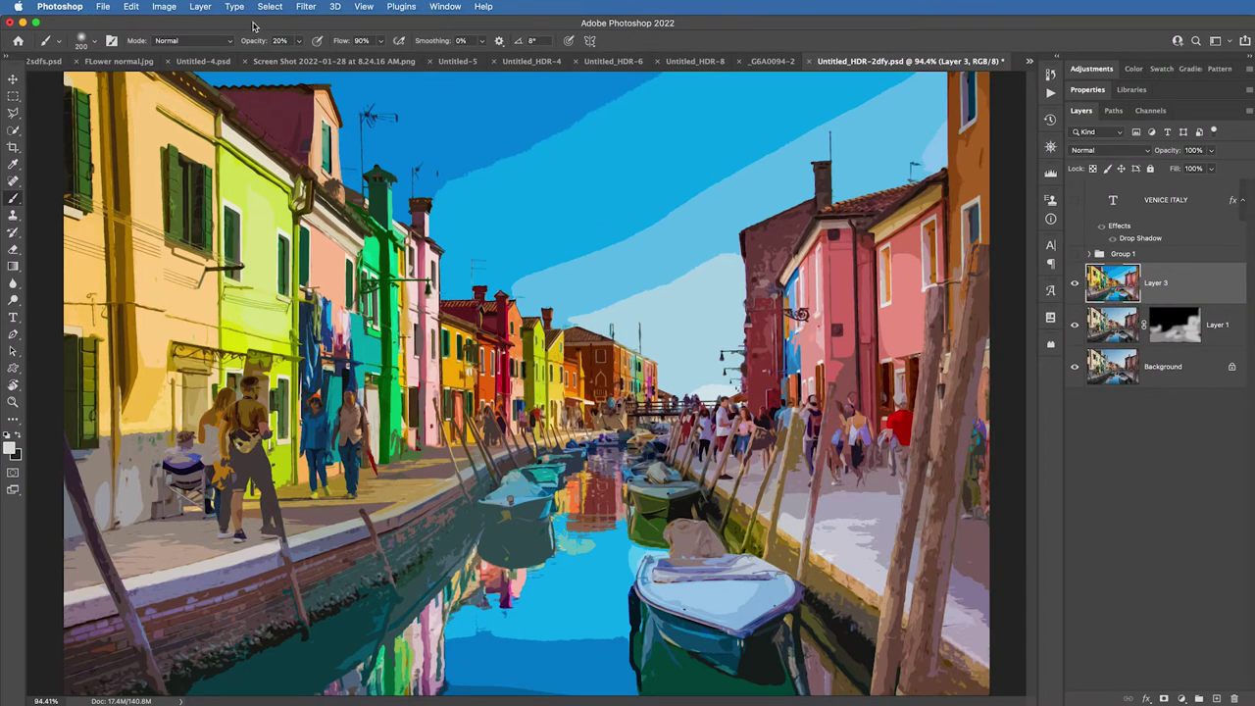
Try the Oil Paint filter on Layer 3 with Stylization 6.7, Cleanliness 8.3, Scale 9.1 and Bristle Detail 6.7, without Lighting.
left_click(304, 7)
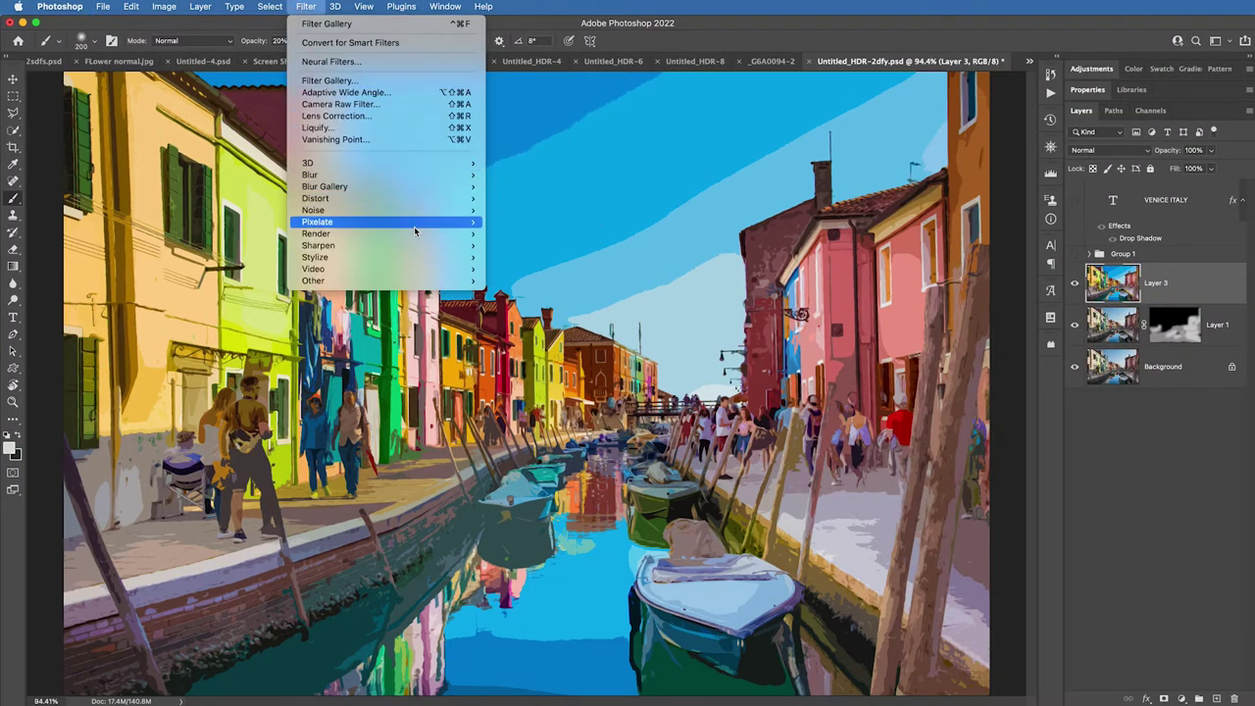
mouse_move(441, 257)
left_click(559, 304)
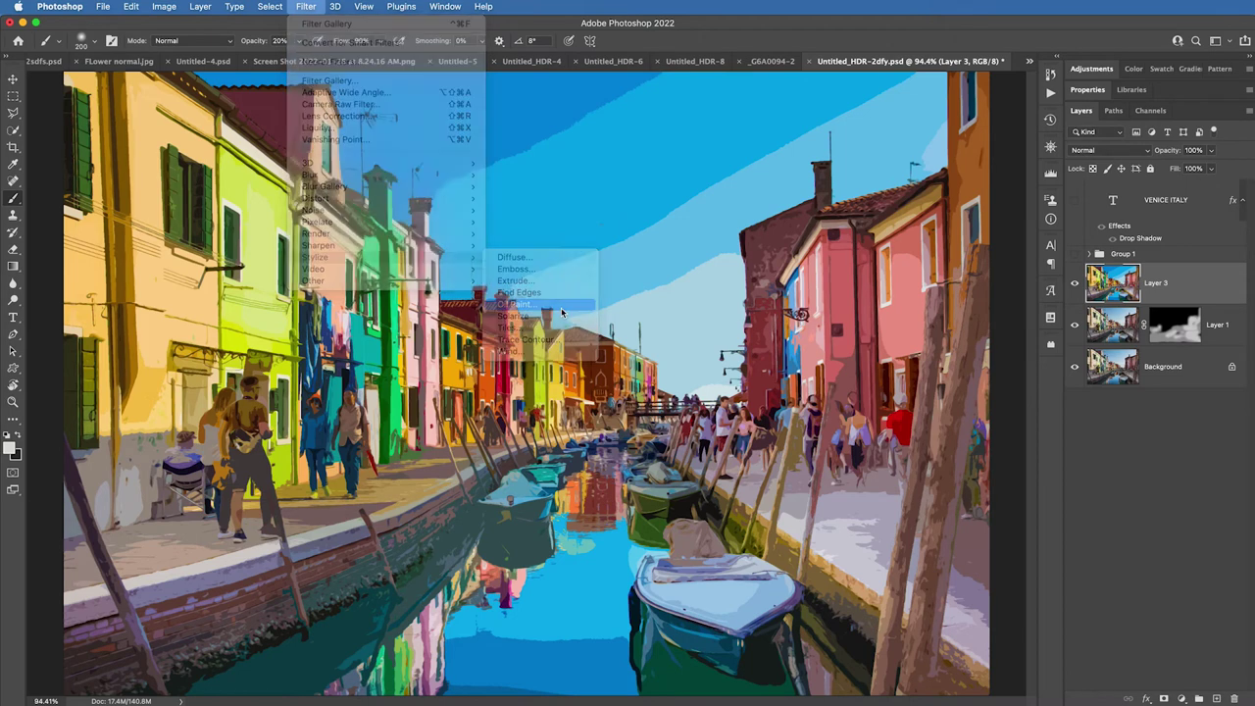
mouse_move(984, 209)
left_mouse_down()
mouse_move(1030, 257)
mouse_move(998, 203)
left_mouse_up()
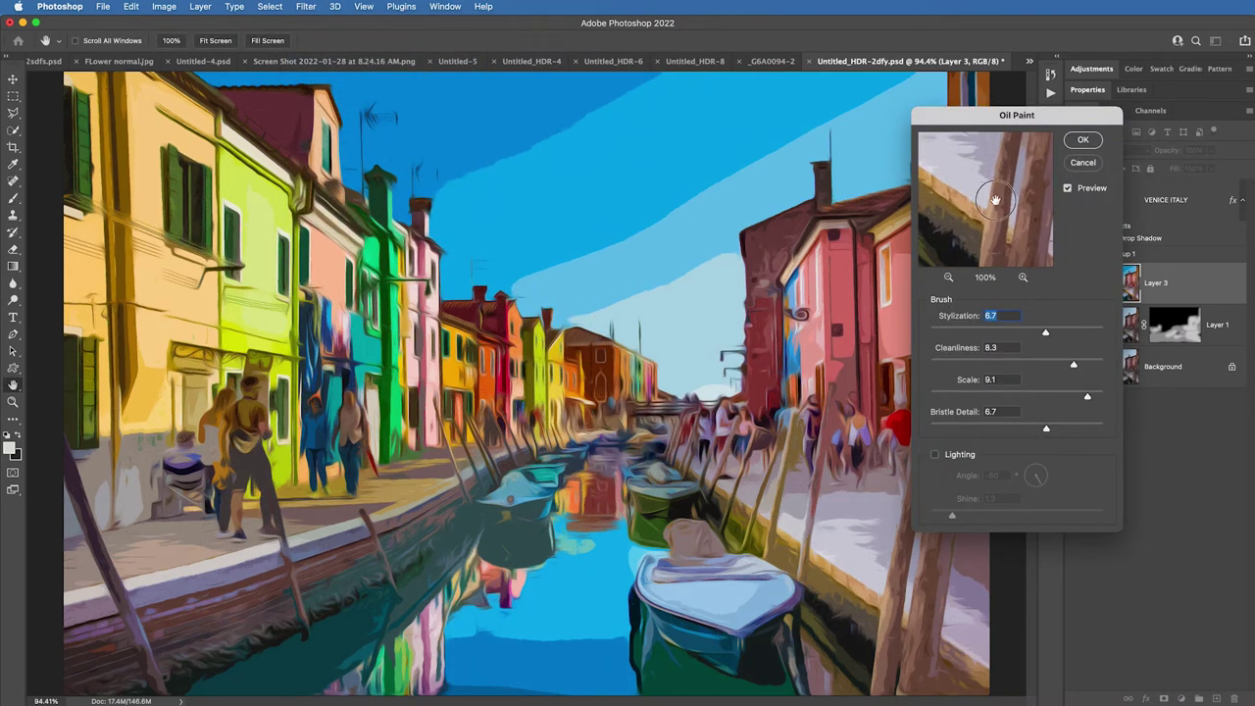
left_click(1083, 140)
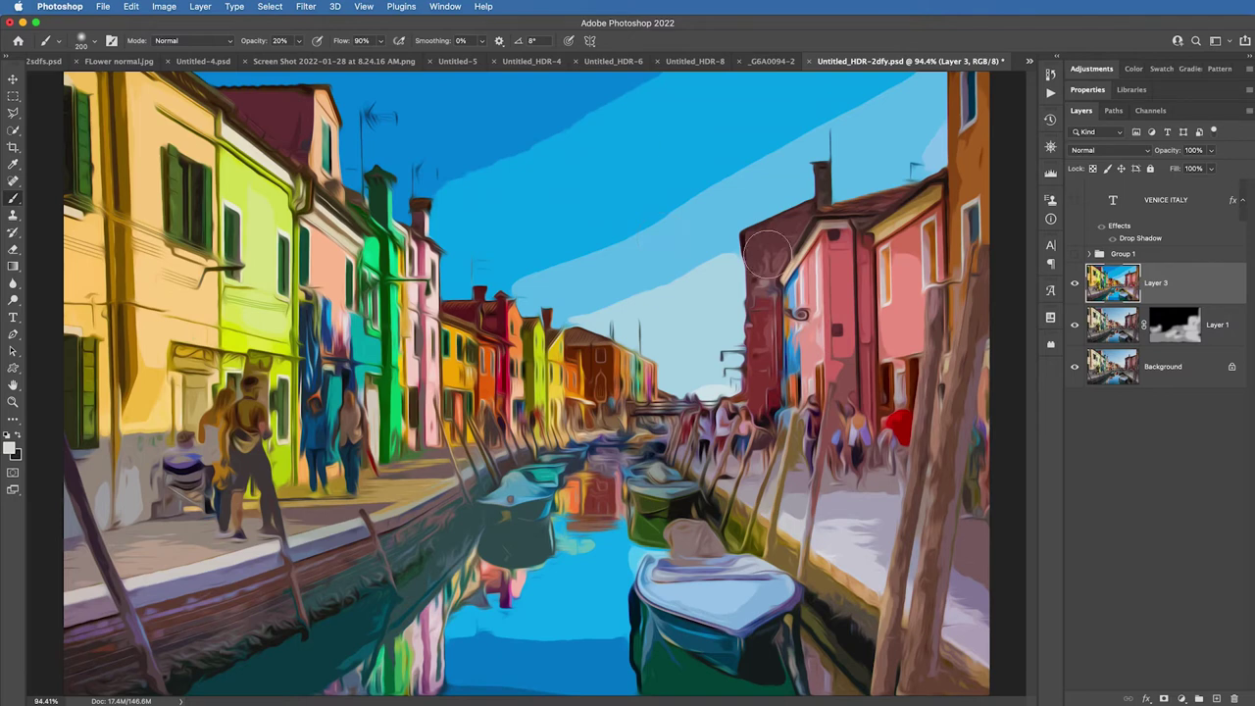
Try fading the Oil Paint effect on Layer 3 to 48% opacity in Normal mode.
left_click(131, 7)
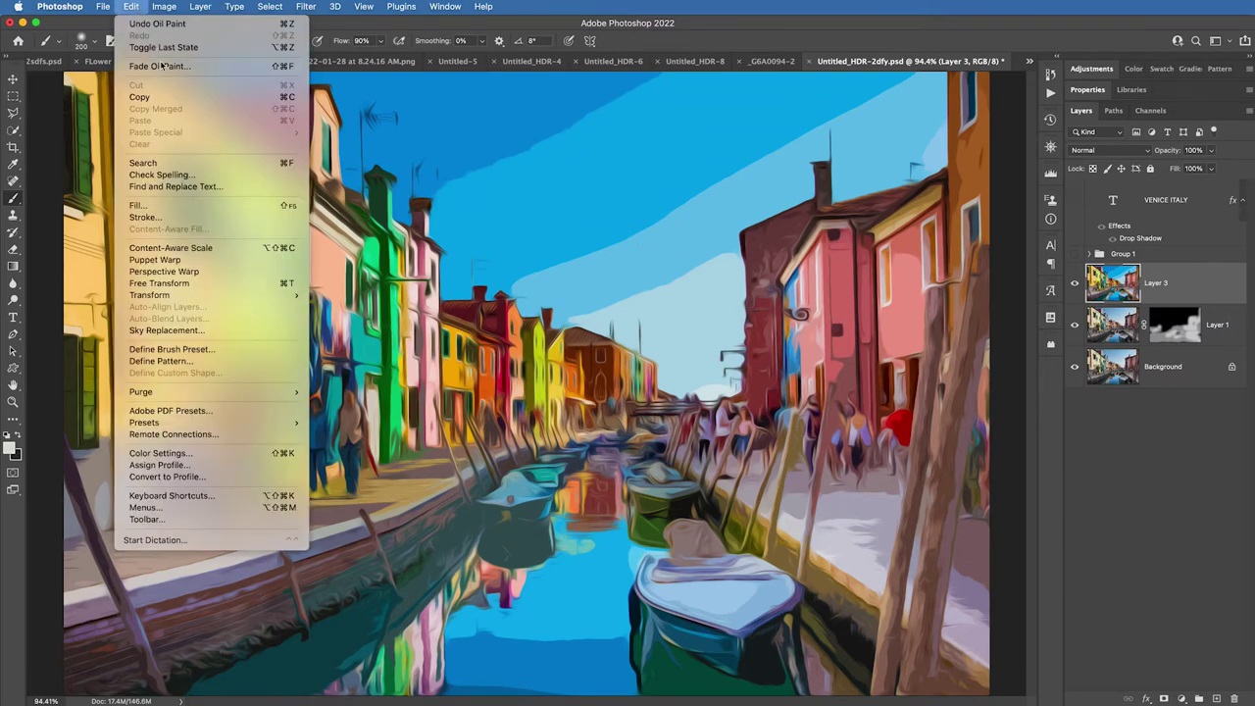
left_click(228, 68)
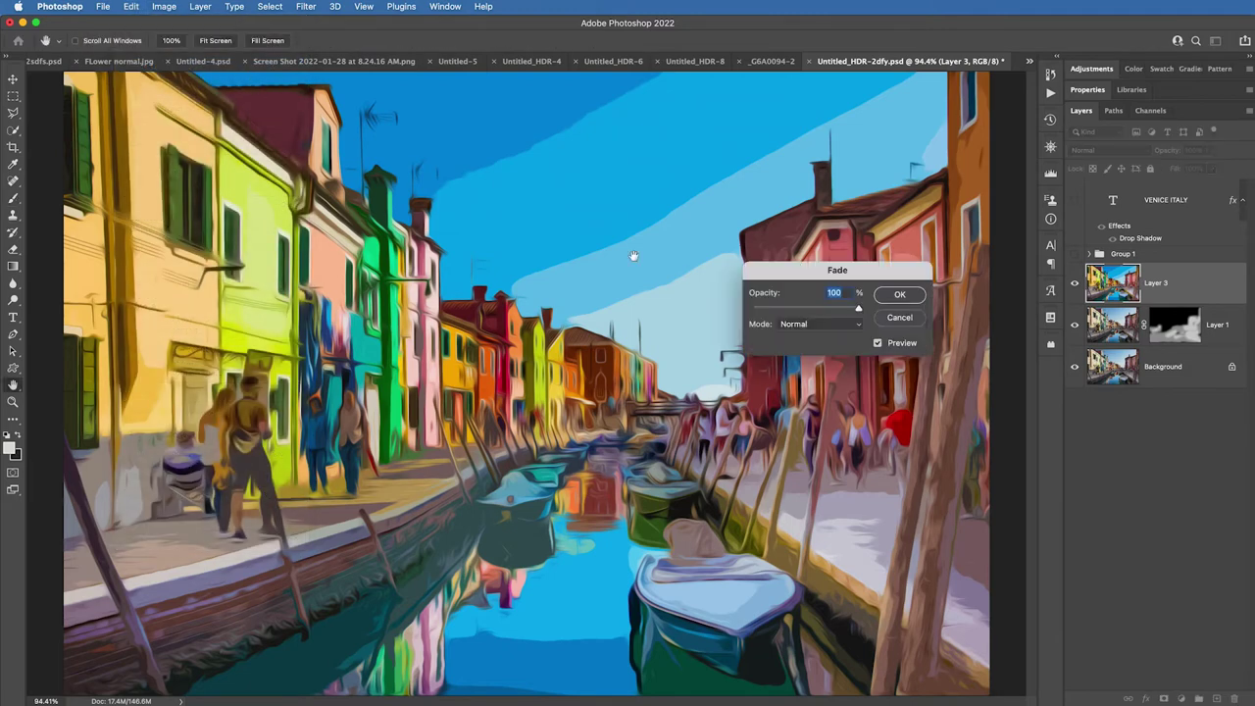
left_click_drag(860, 312, 804, 312)
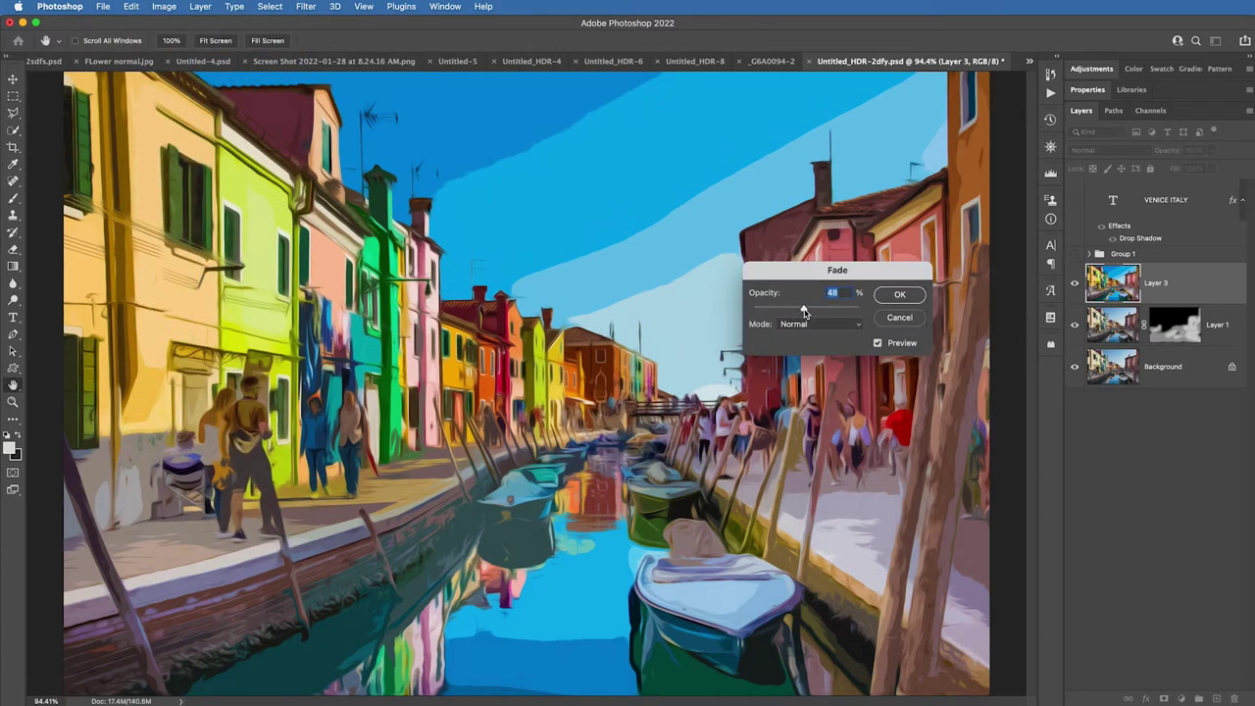
left_click(899, 295)
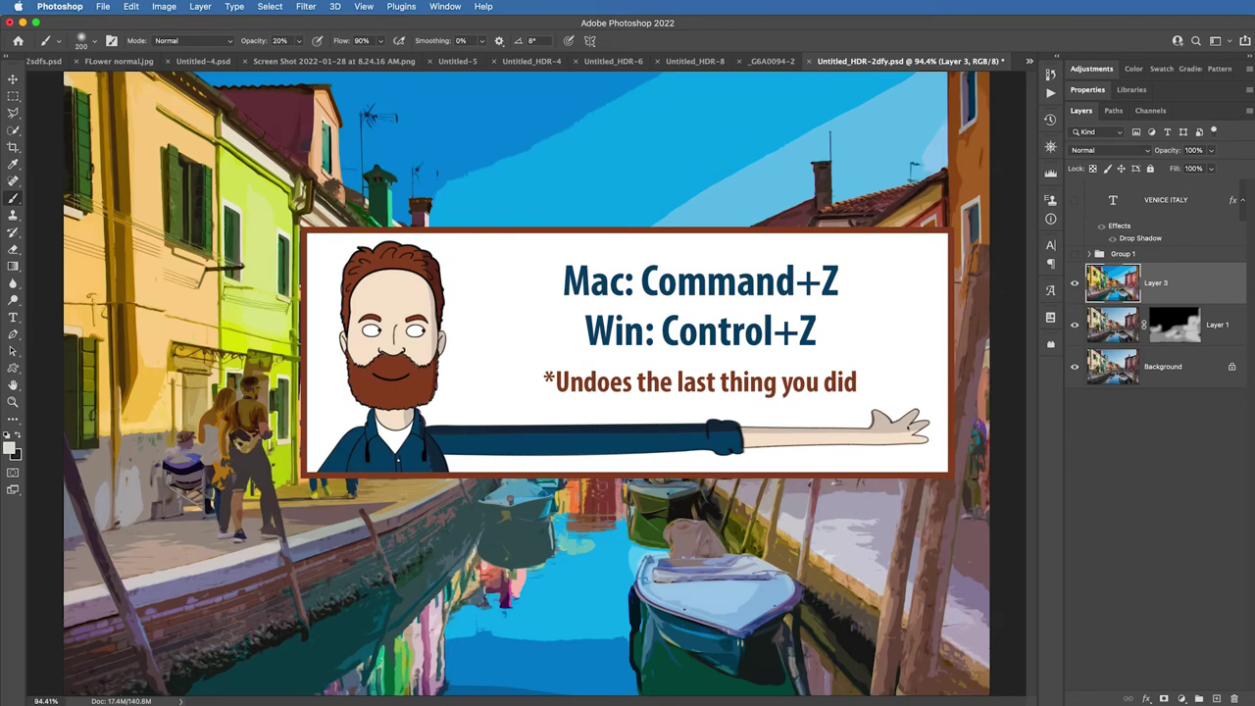
Duplicate Layer 3 and apply the last used Oil Paint filter settings to the copy.
key("super+j")
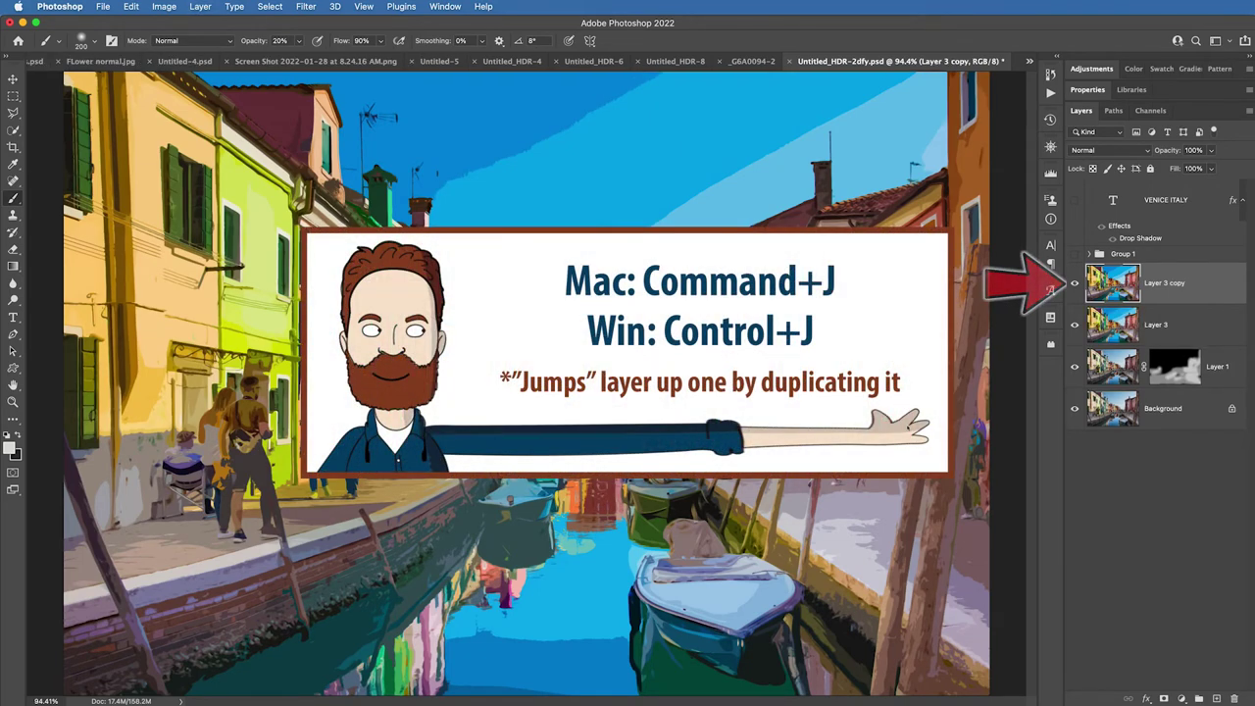
left_click(306, 7)
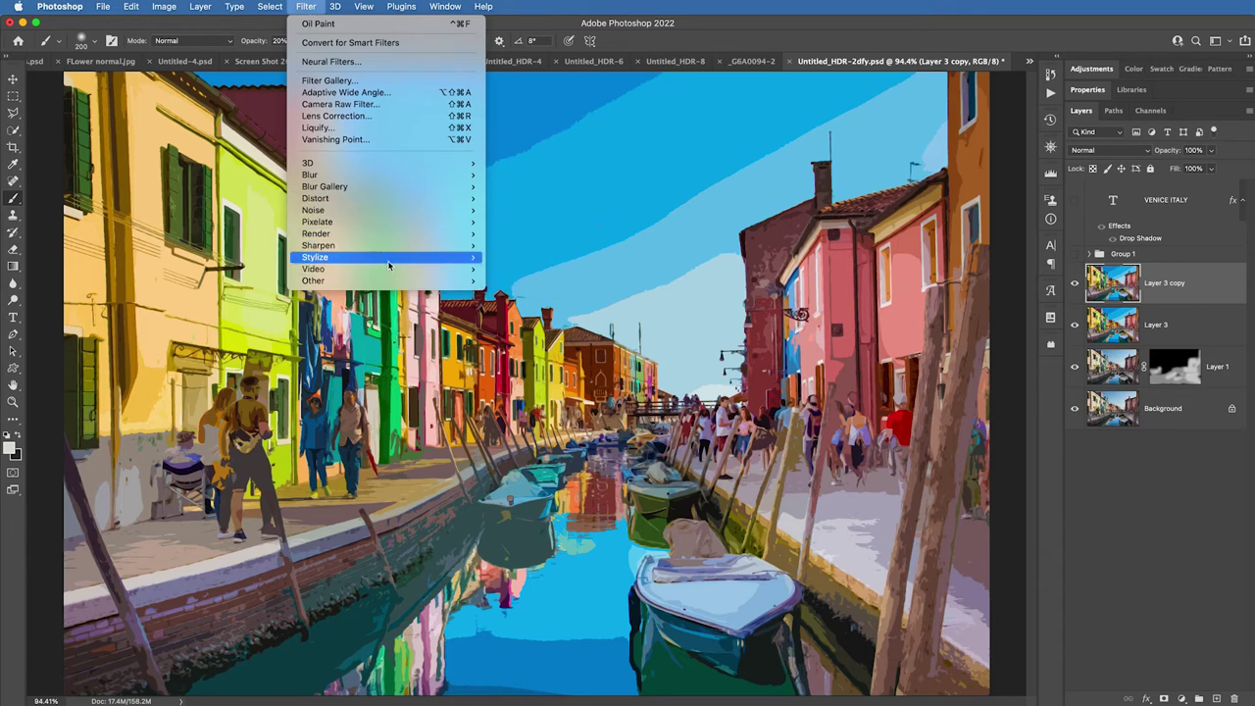
mouse_move(393, 258)
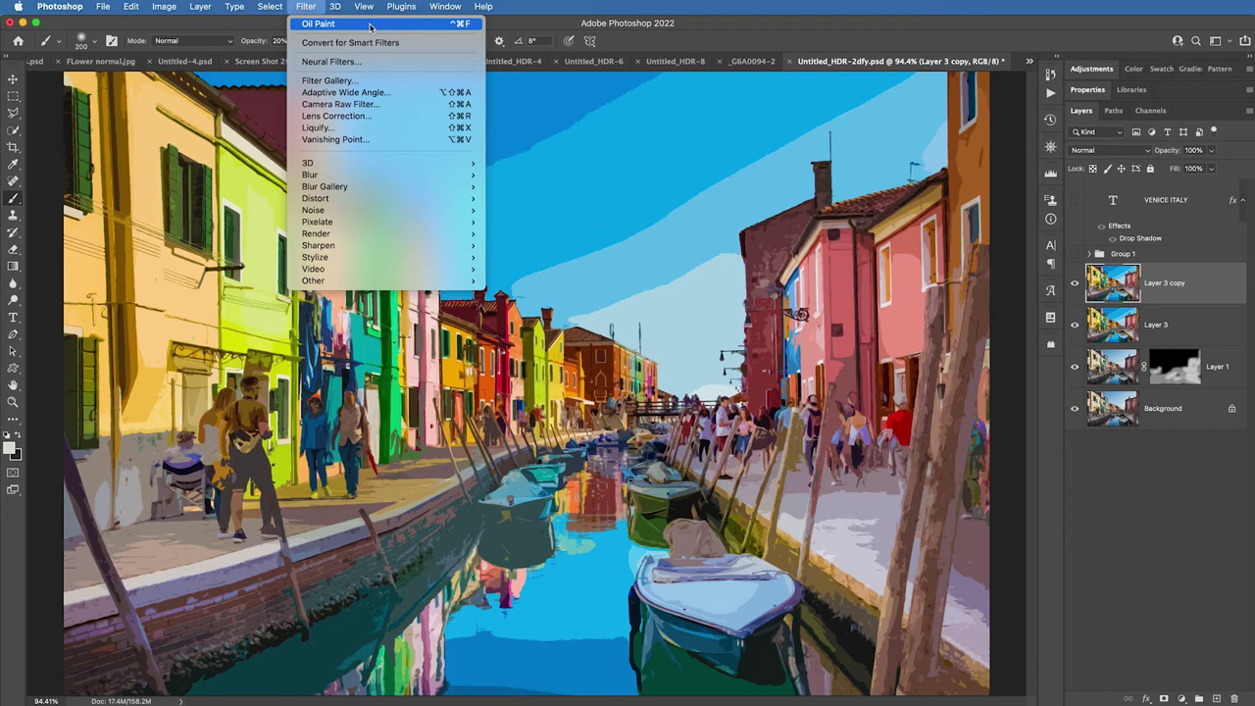
left_click(370, 25)
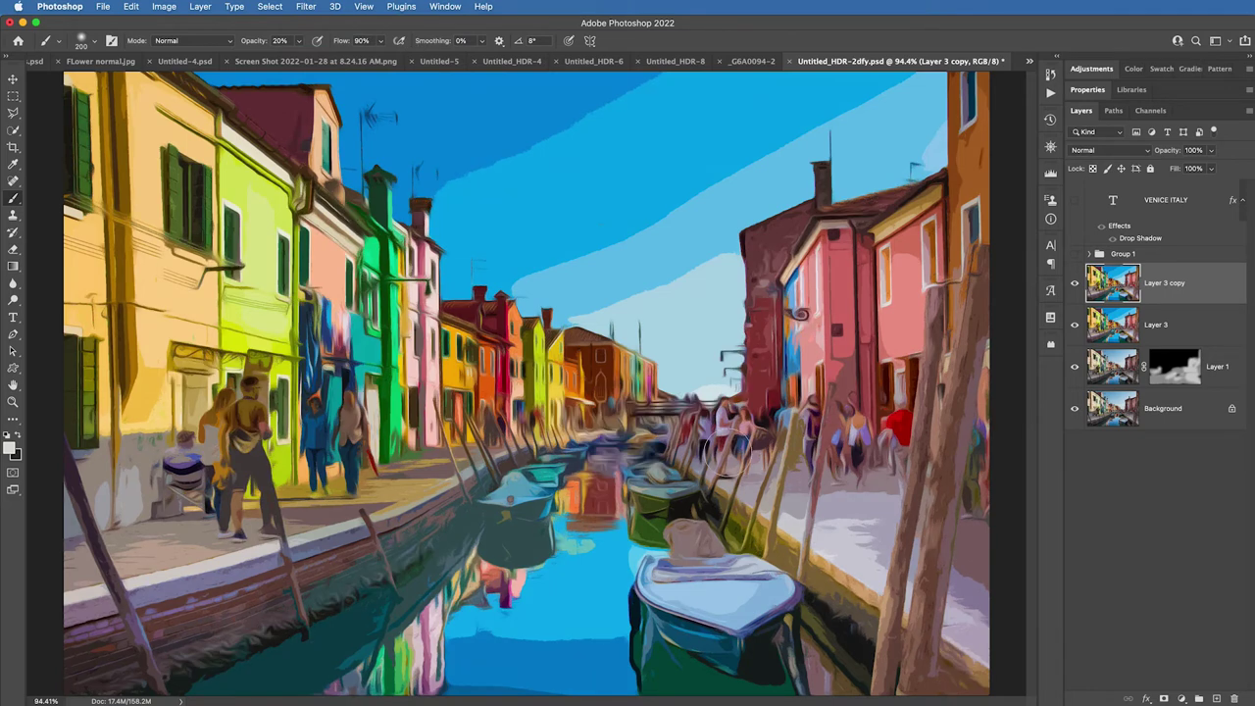
Blend Layer 3 copy at 69% opacity in Soft Light mode, and stamp all visible layers into a new top layer.
left_click(132, 6)
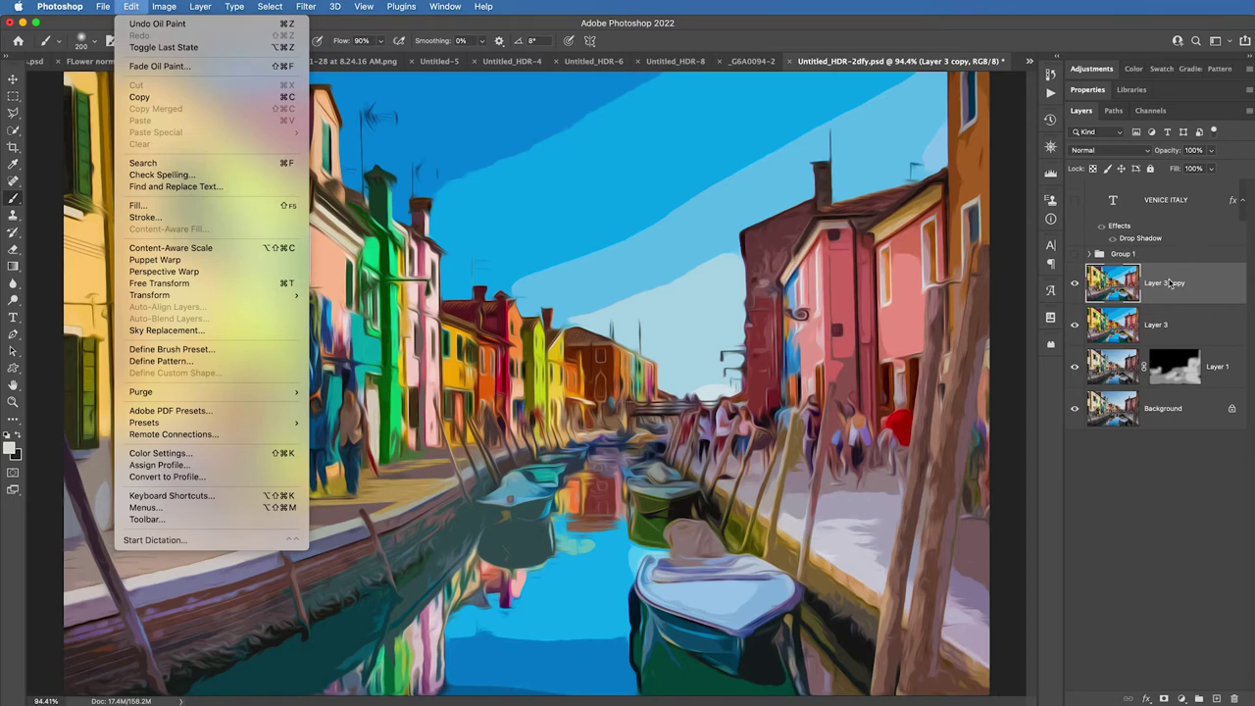
left_click(1198, 284)
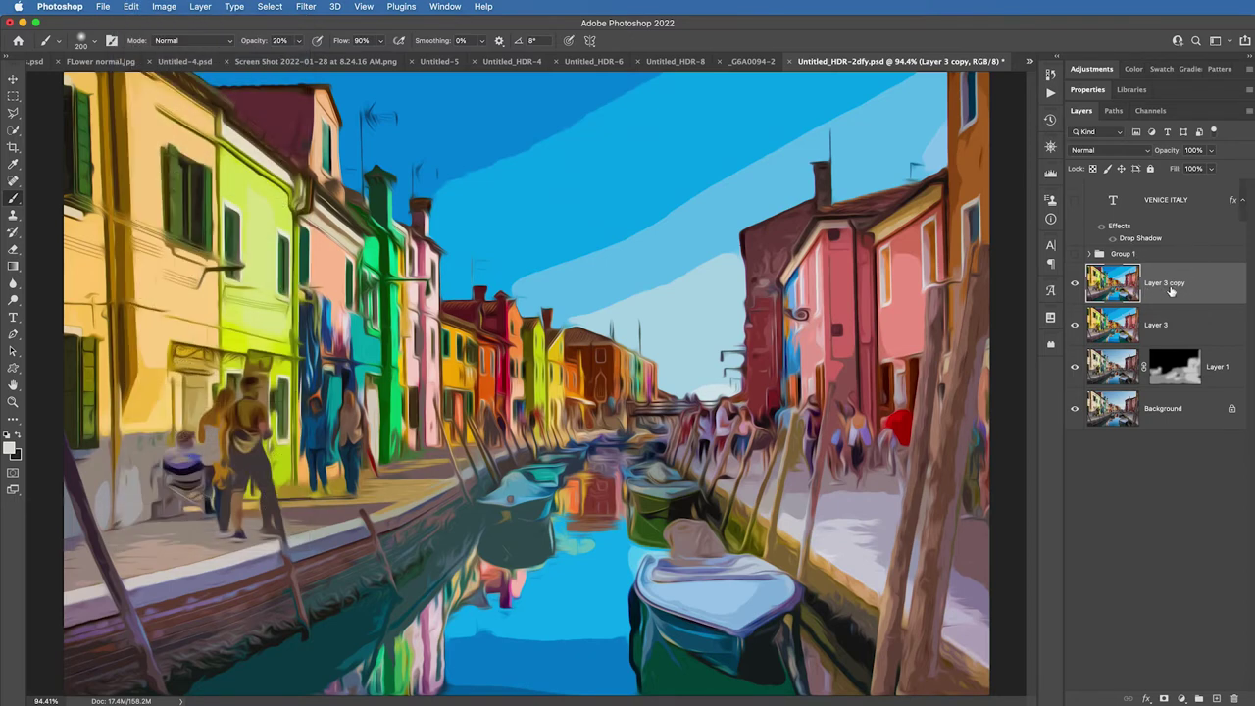
left_click_drag(1174, 155, 1143, 154)
left_click(1143, 152)
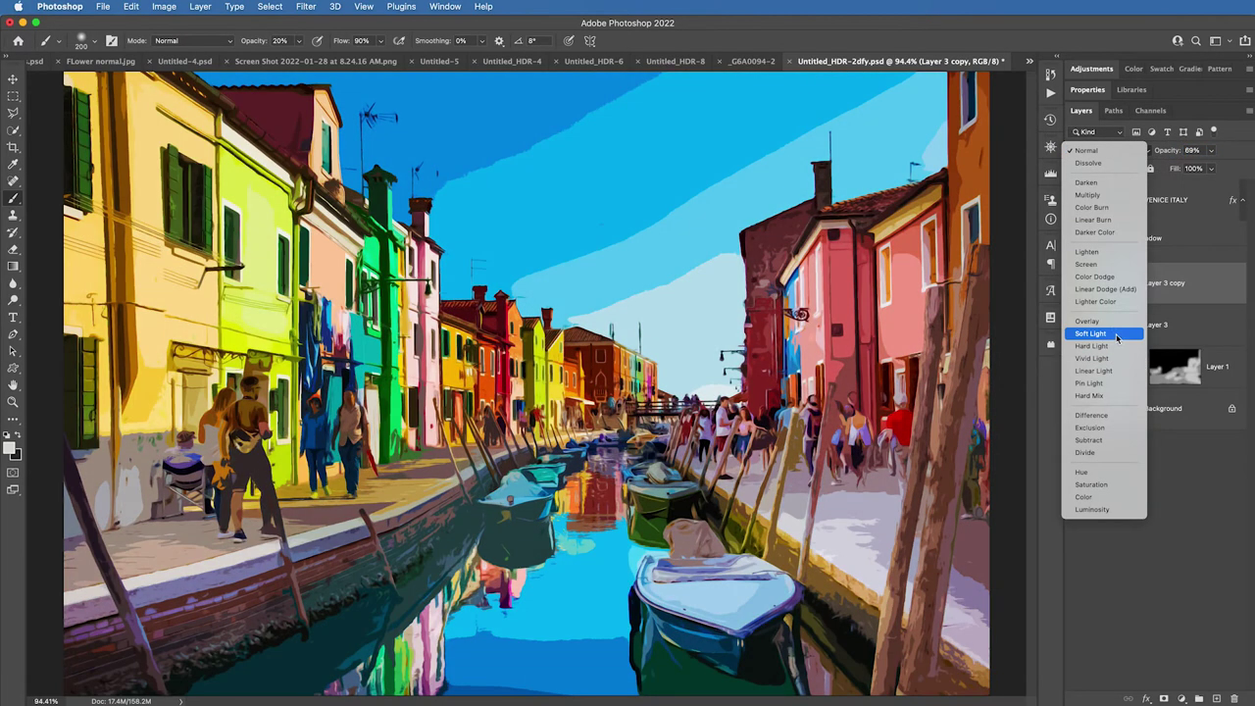
left_click(1116, 334)
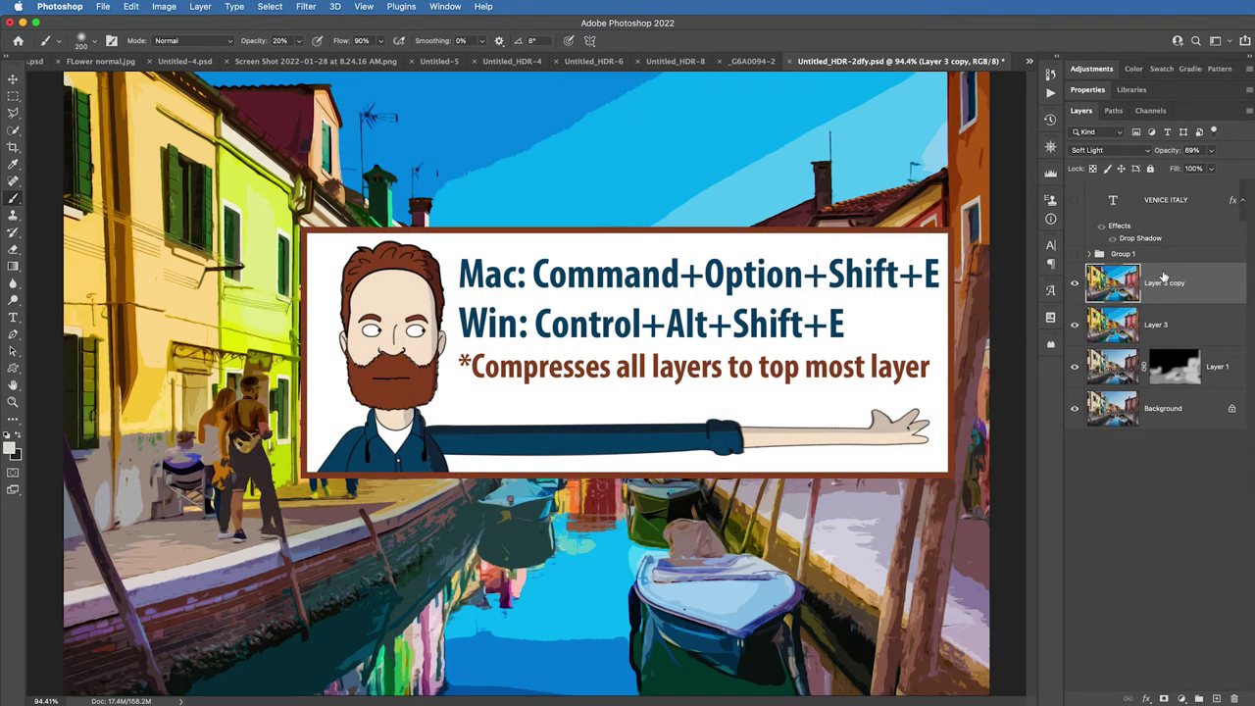
key("super+alt+shift+e")
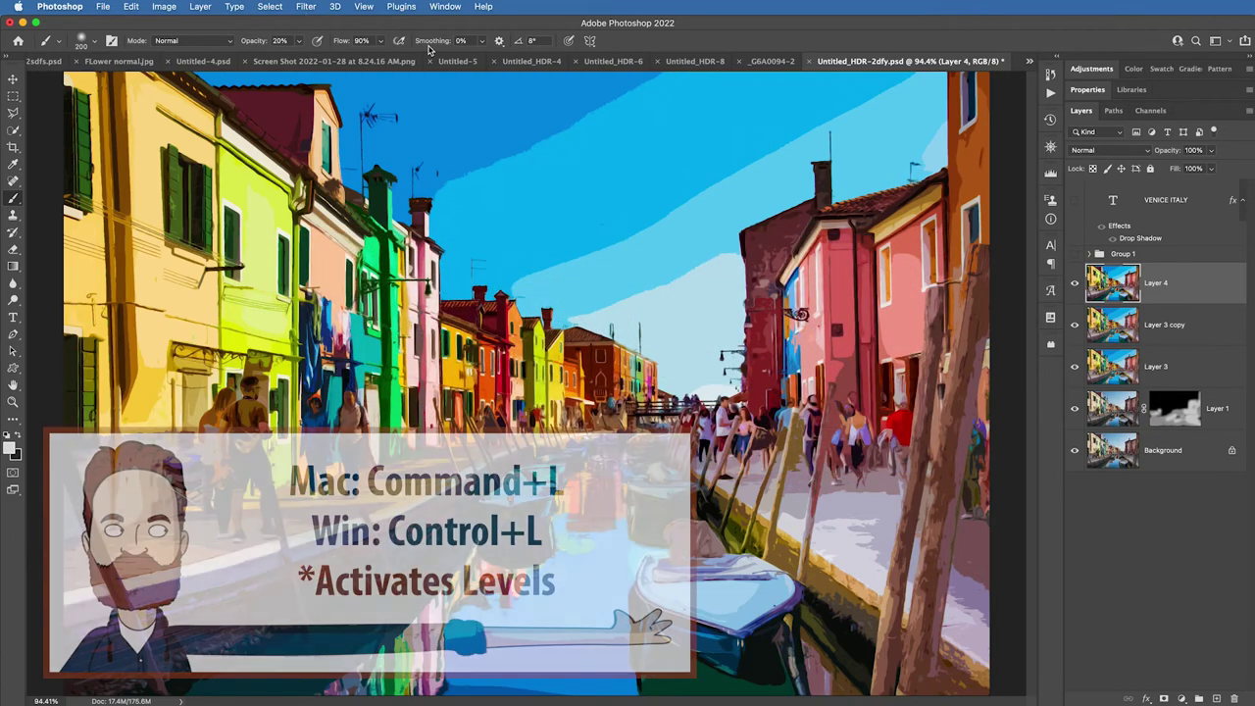
Brighten the midtones and highlights of the merged layer with Levels, and show the VENICE ITALY text layer.
key("super+l")
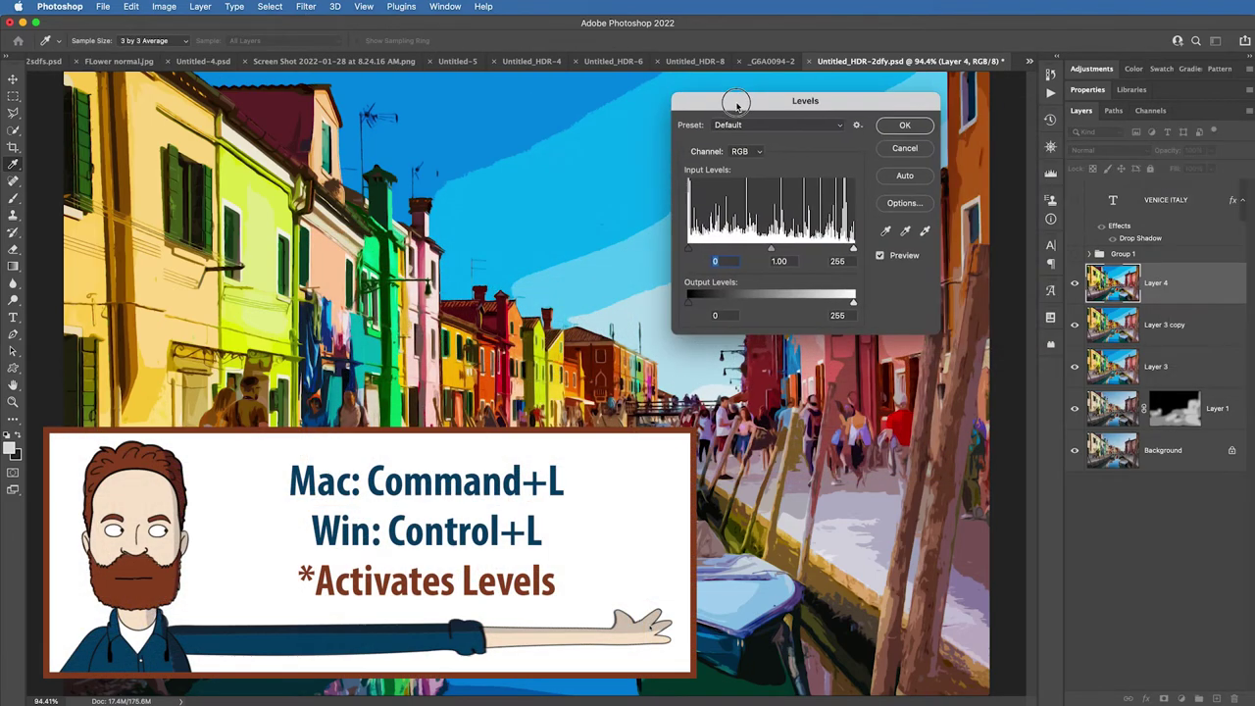
mouse_move(772, 248)
left_mouse_down()
mouse_move(749, 252)
mouse_move(760, 252)
left_mouse_up()
left_click_drag(852, 249, 836, 251)
left_click(904, 125)
left_click(1074, 200)
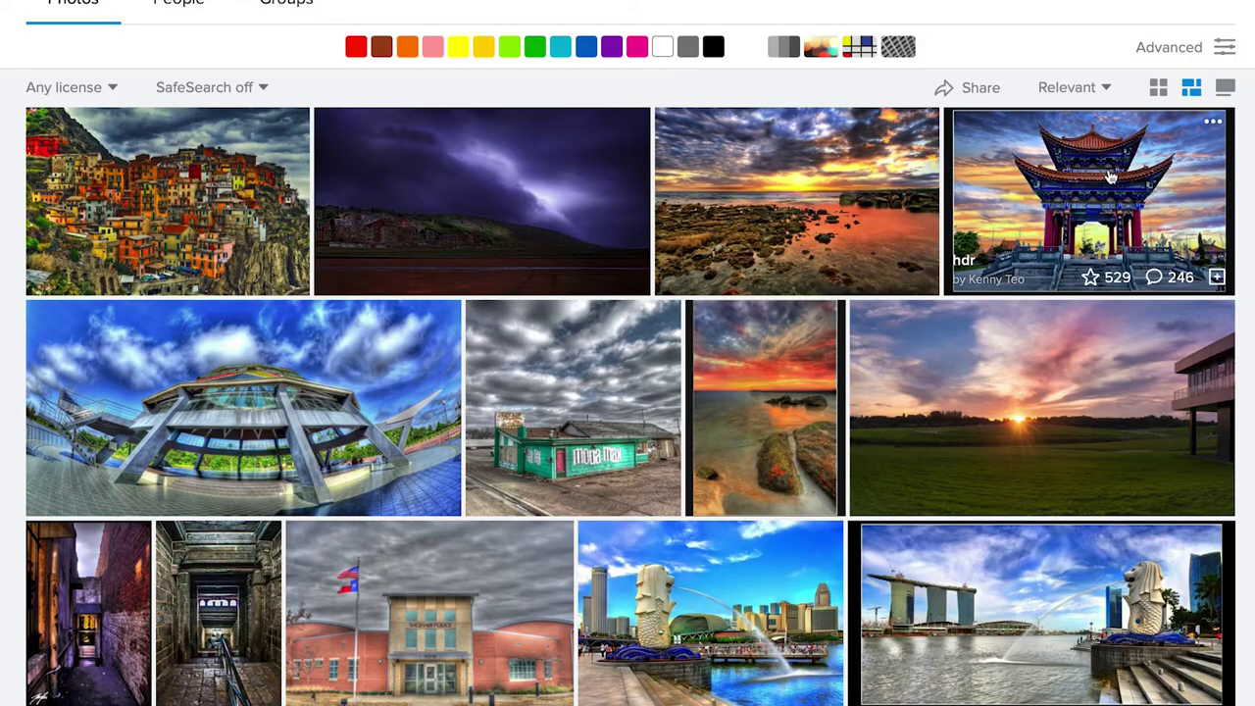
View the pagoda photo from the HDR search results and advance through the bracketed HDR examples in Bridge.
left_click(1219, 228)
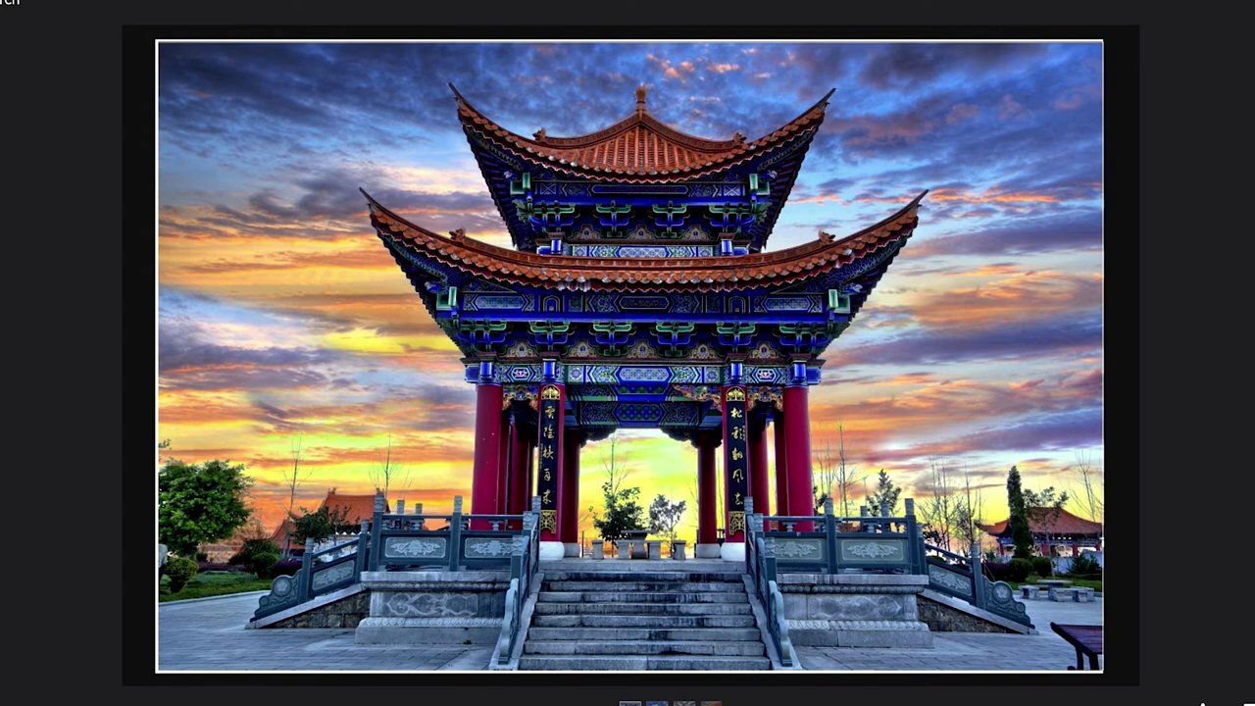
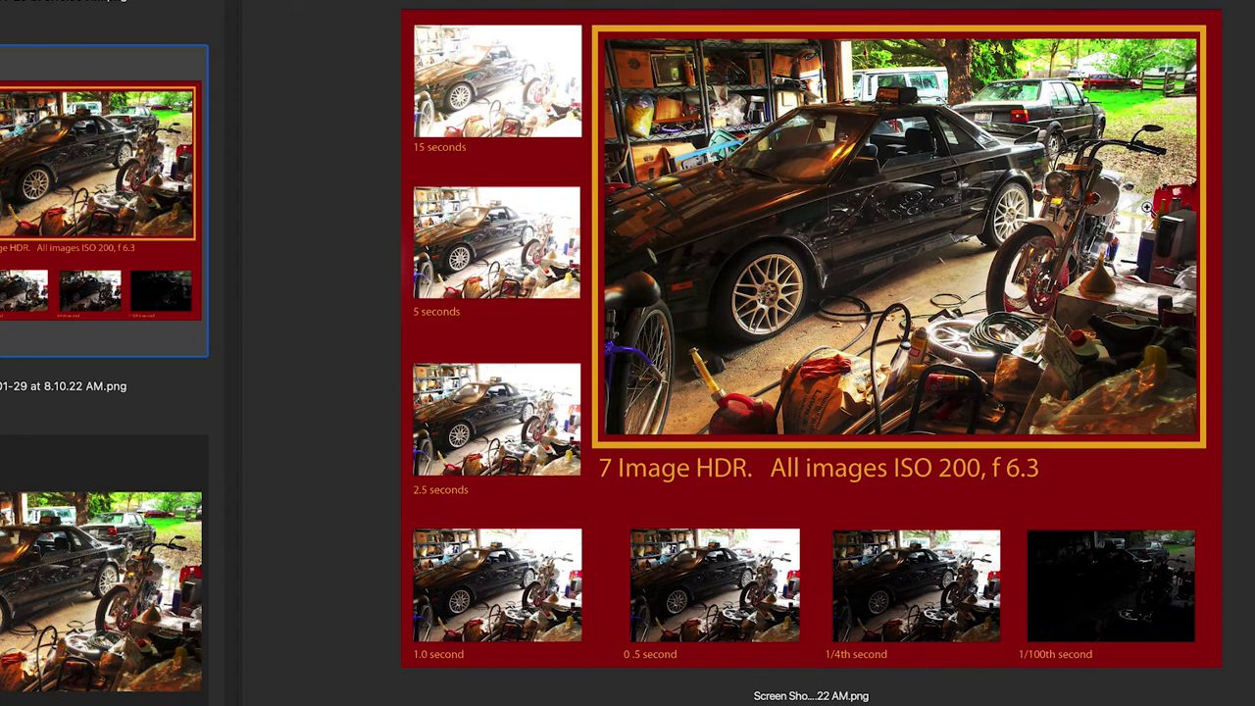
key("Down")
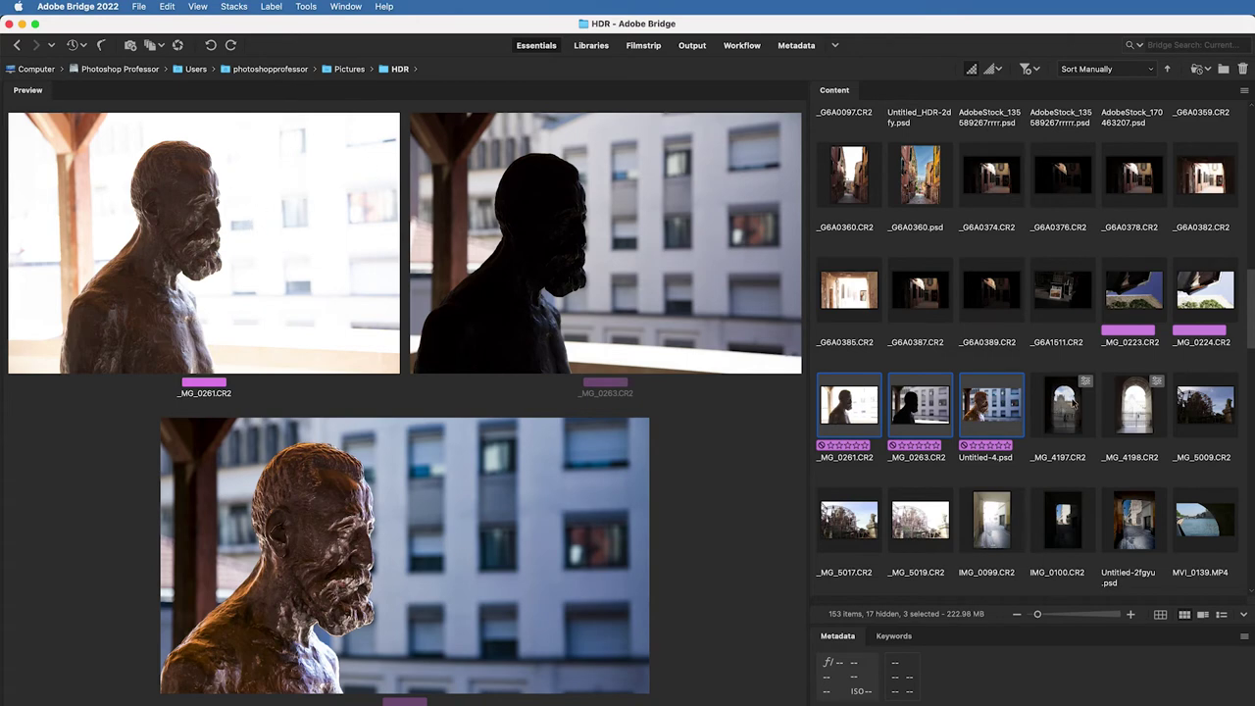
Open Untitled-4.psd from Bridge in Photoshop and compare the statue composite with Layer 1 and the masked _MG_0261.CR2 layer hidden and shown.
left_click(1005, 415)
double_click(1005, 415)
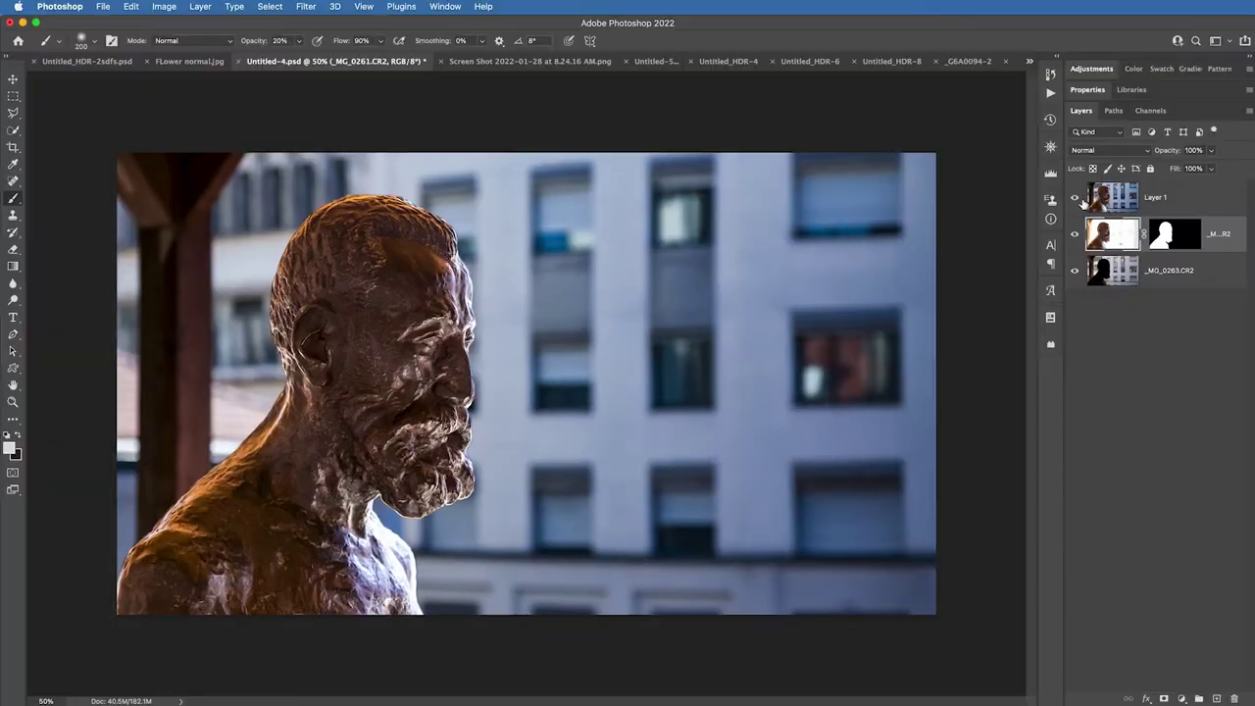
left_click(1076, 199)
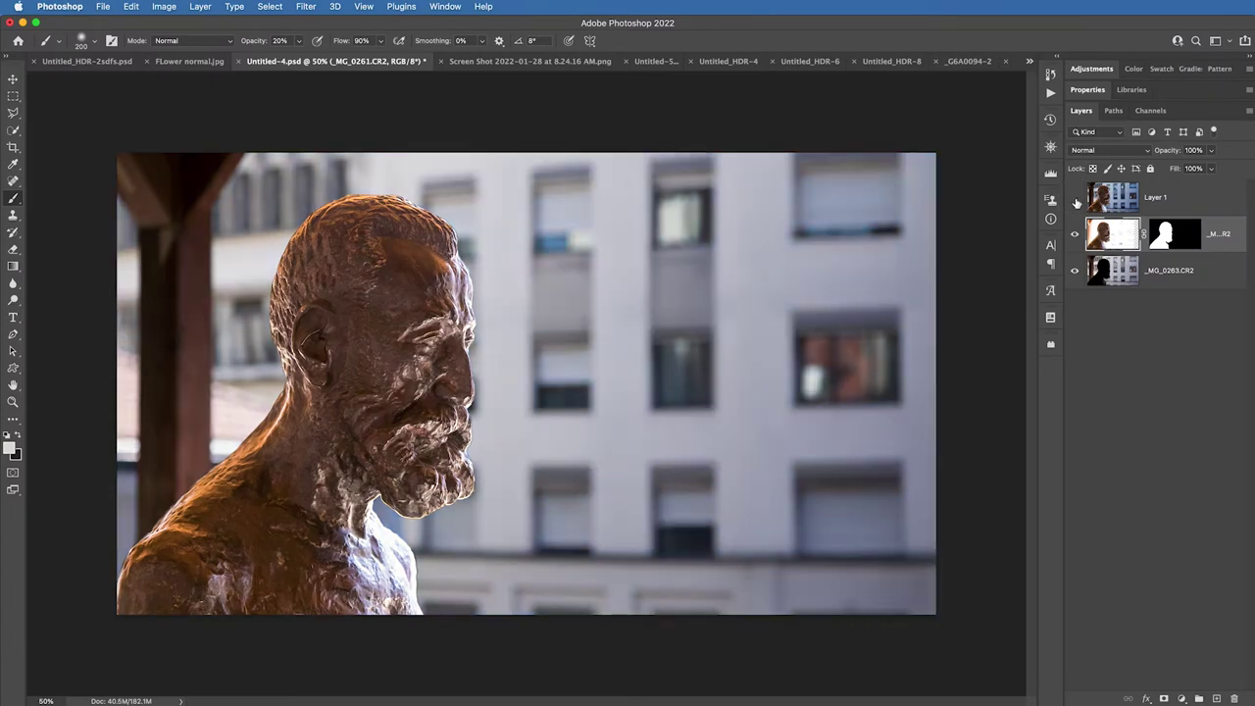
left_click(1075, 235)
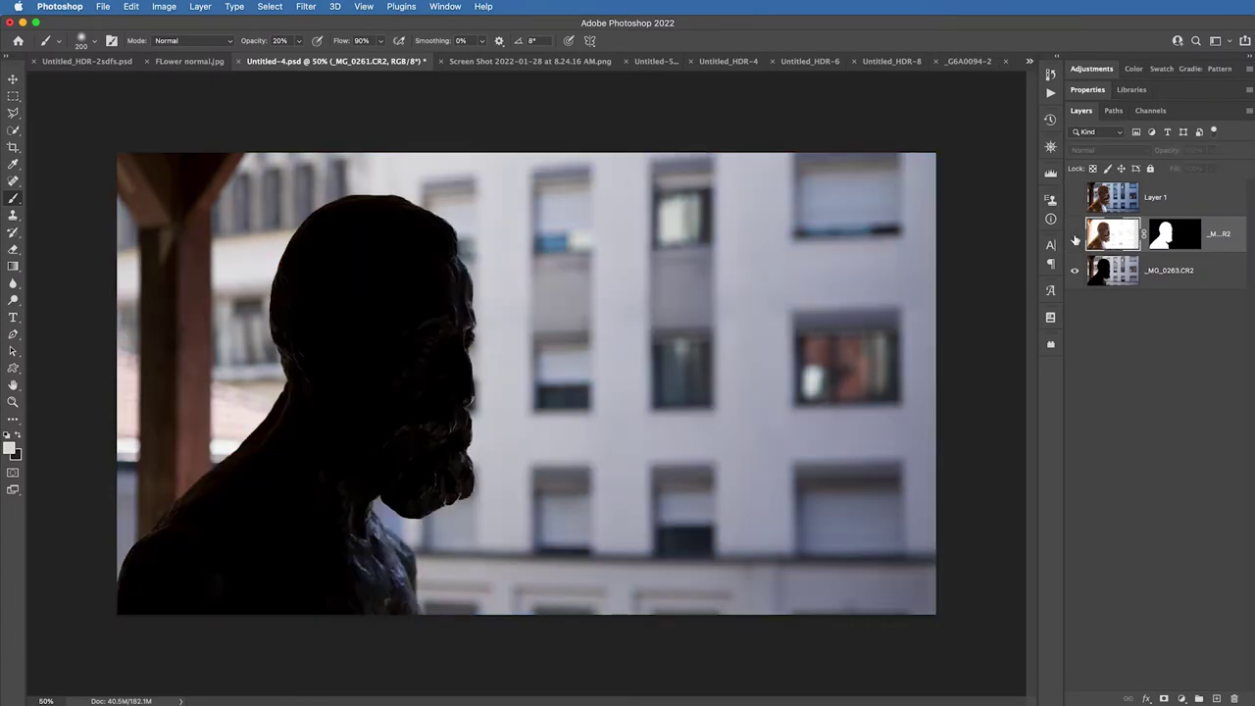
left_click(1075, 235)
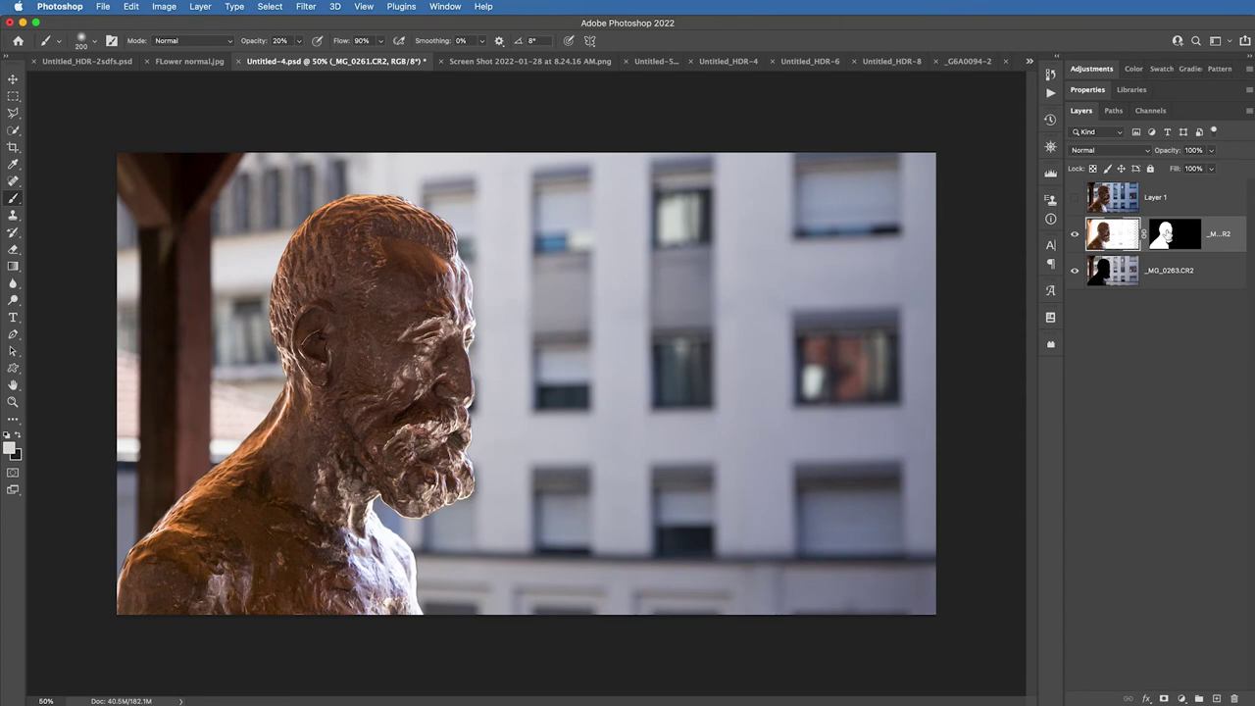
left_click(1174, 234, "alt")
left_click(1076, 199)
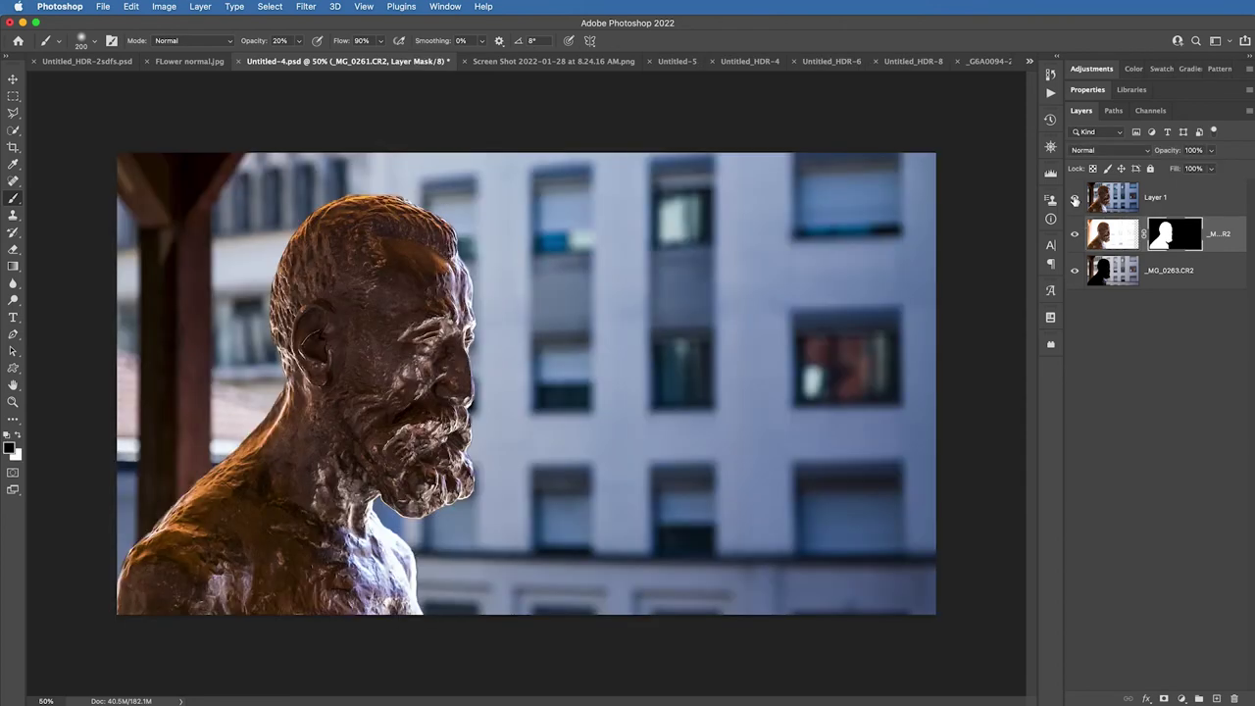
left_click(1207, 199)
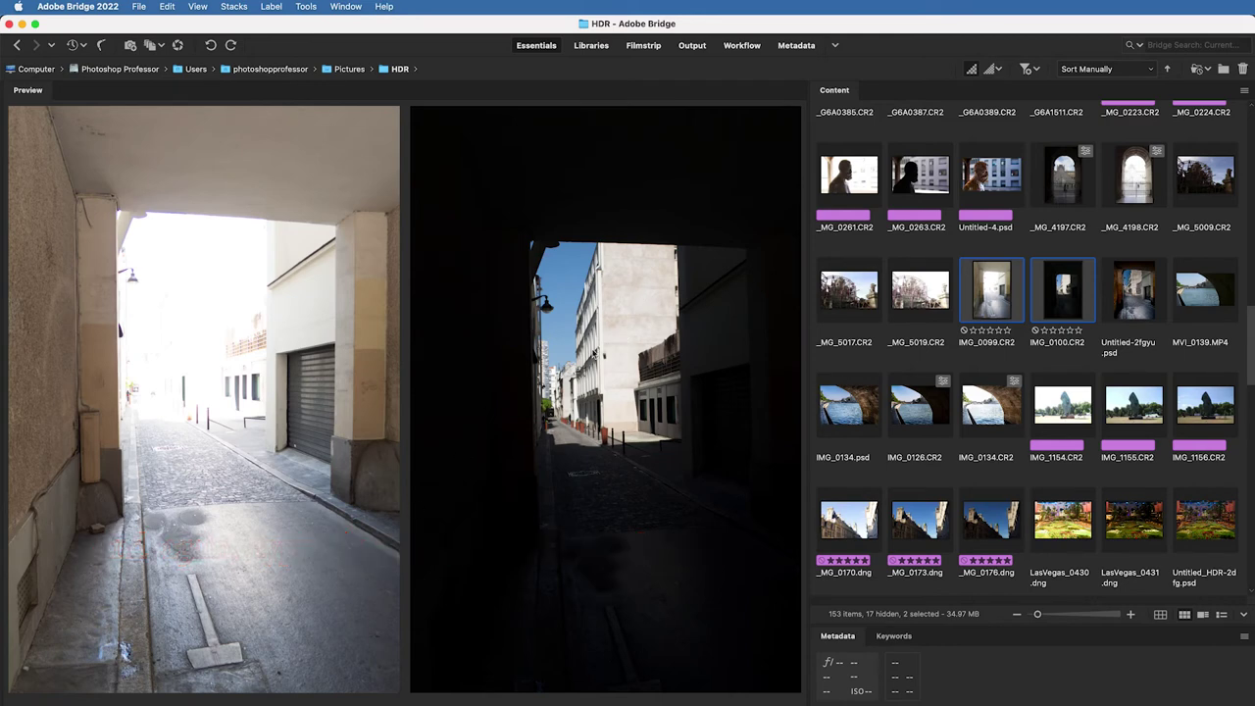
Preview the finished alley image Untitled-2fgyu.psd in Bridge, and open the fountain exposure LasVegas_0644.dng in Camera Raw.
left_click(1134, 307)
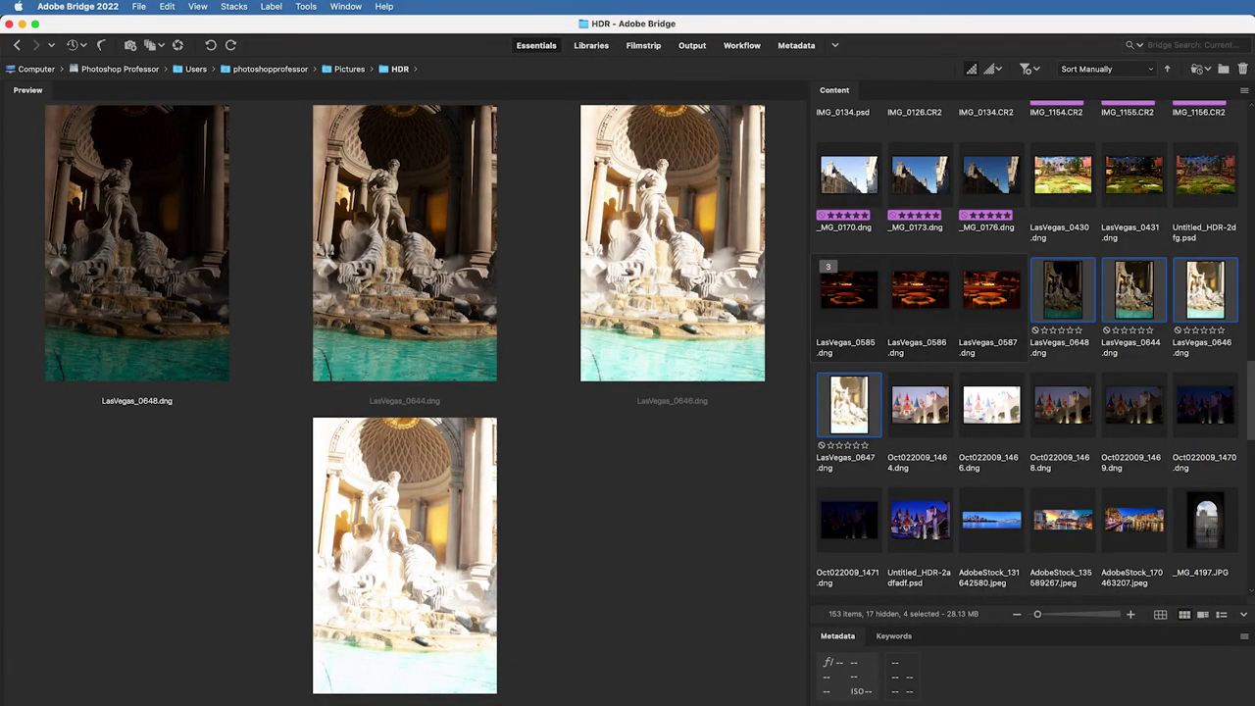
left_click(1133, 289)
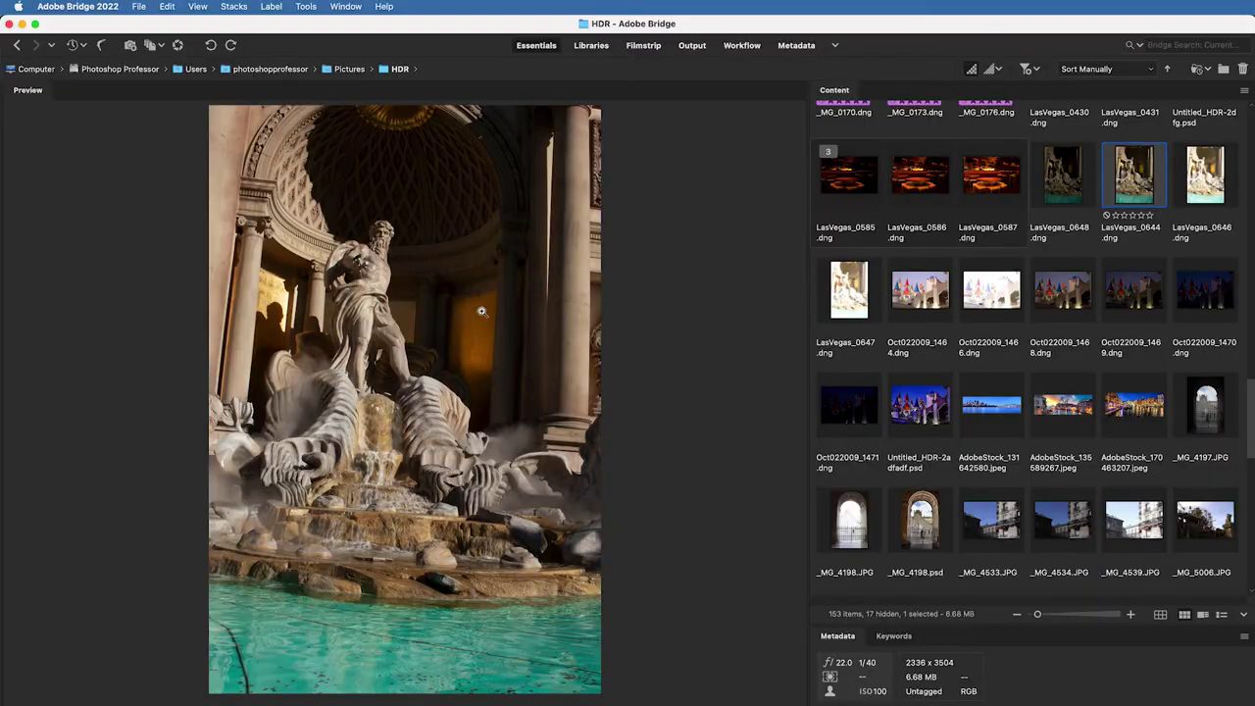
double_click(1132, 188)
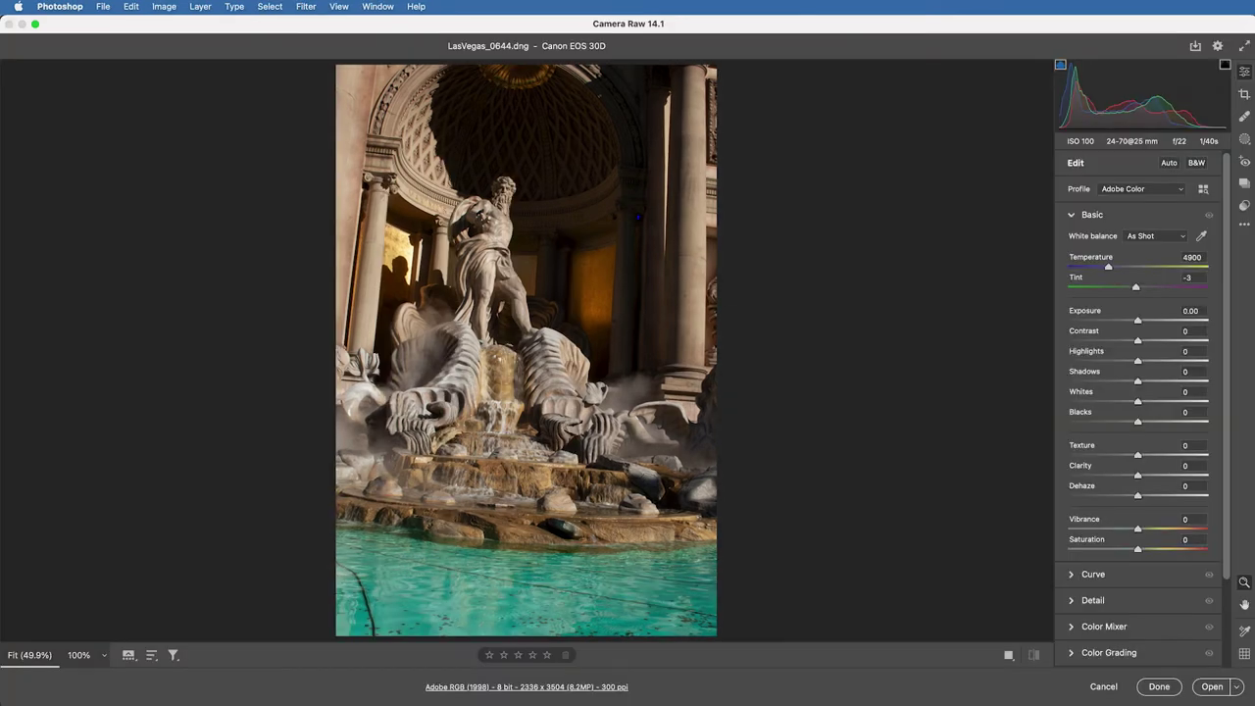
Set the fountain photo's Shadows to +100, Clarity to +74, Dehaze to +83, Blacks to +76 and Contrast to -34.
left_click_drag(1144, 381, 1216, 382)
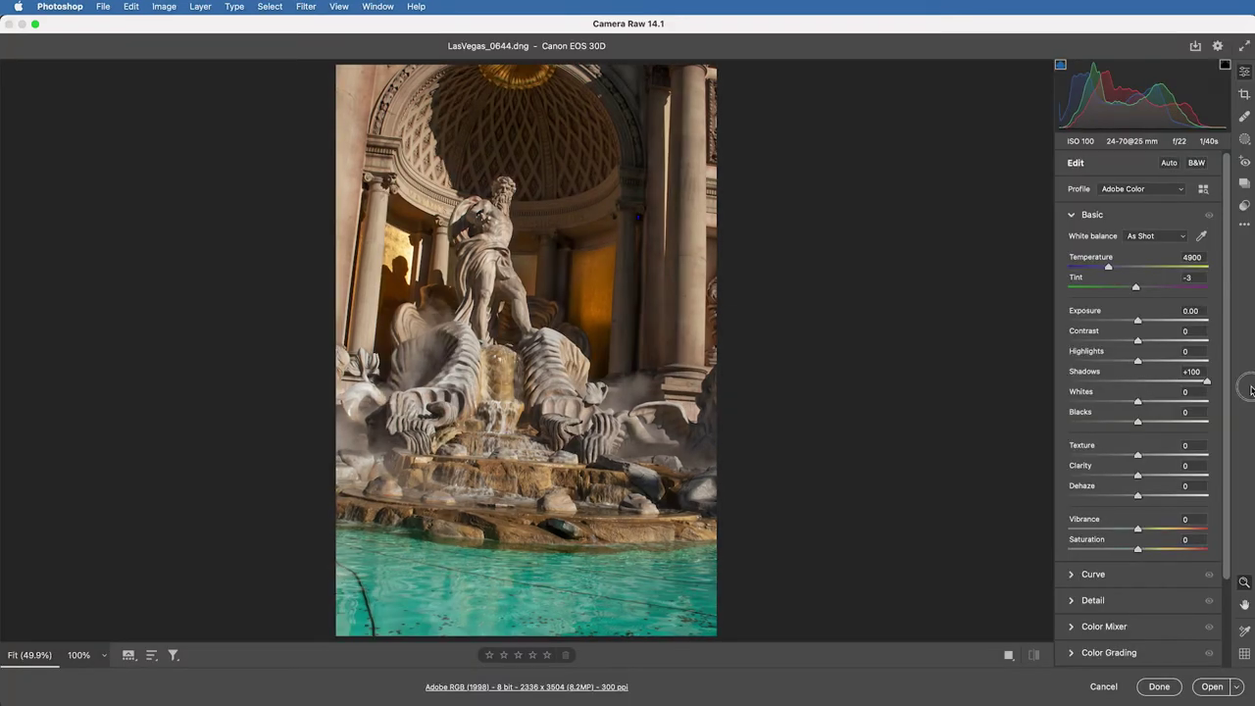
left_click_drag(1138, 476, 1195, 495)
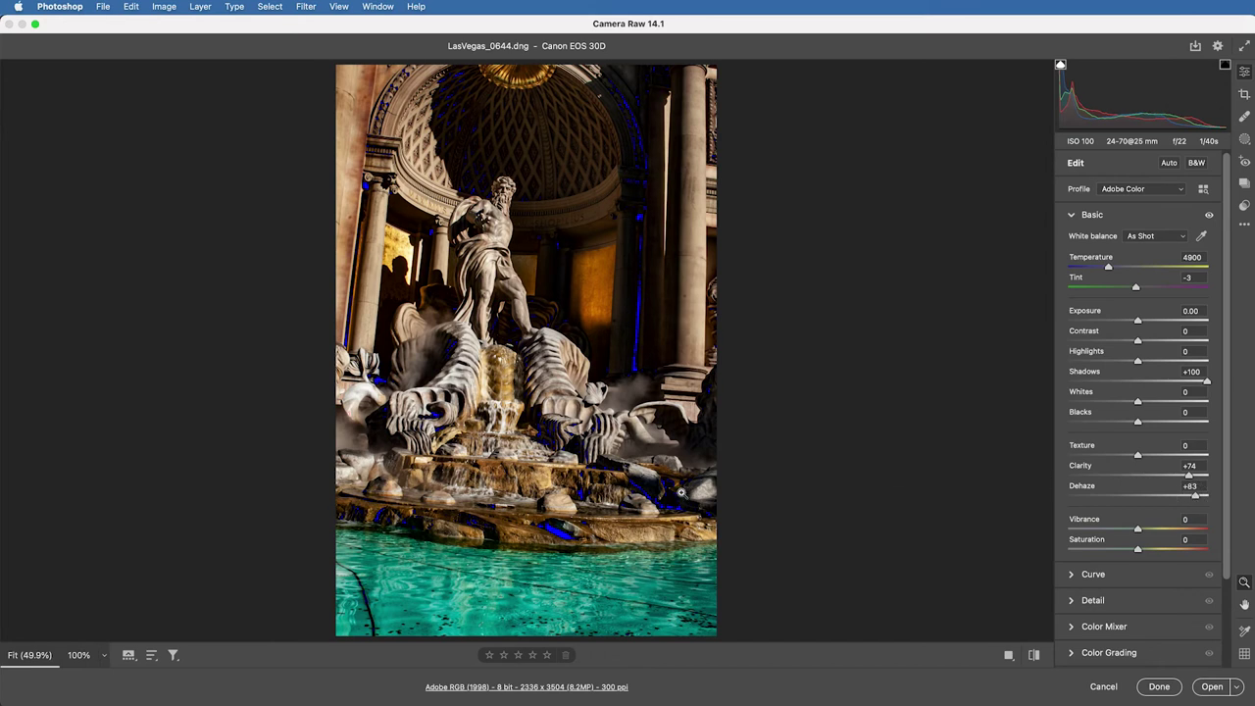
left_click_drag(1137, 420, 1193, 424)
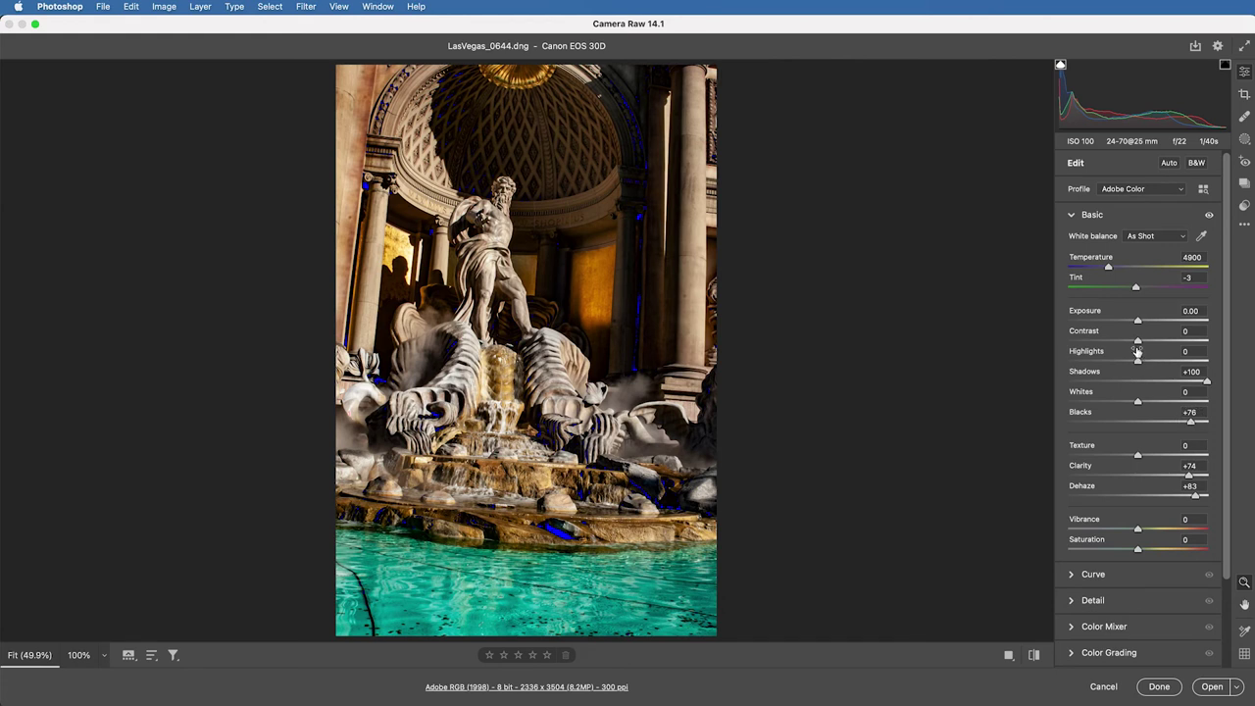
left_click_drag(1137, 340, 1114, 341)
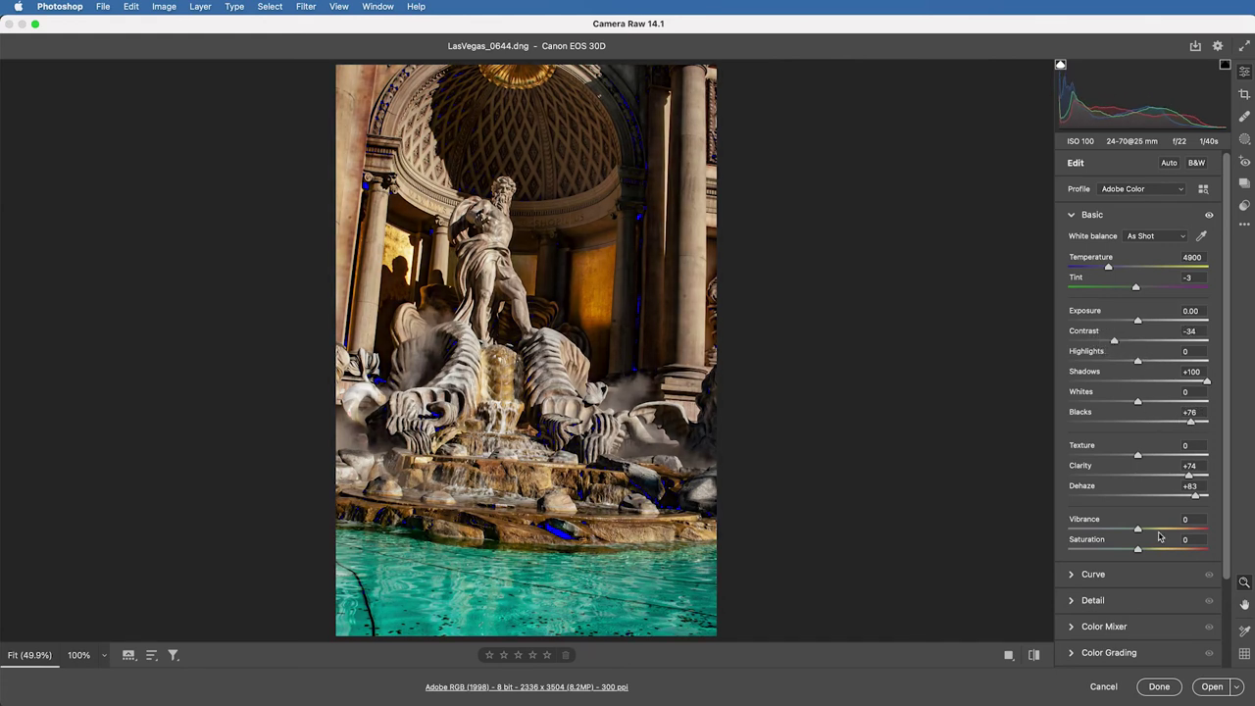
Raise the fountain photo's Vibrance to +8 and discard all of its Camera Raw adjustments.
left_click_drag(1141, 532, 1147, 533)
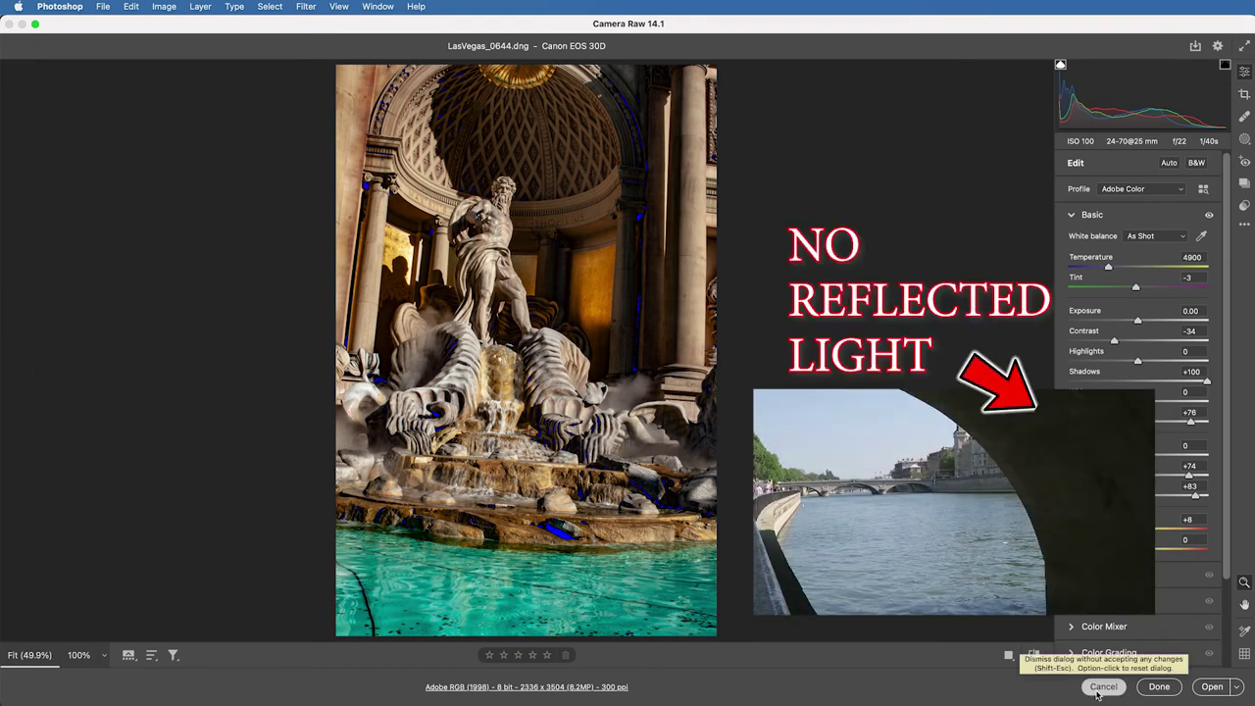
left_click(1103, 687)
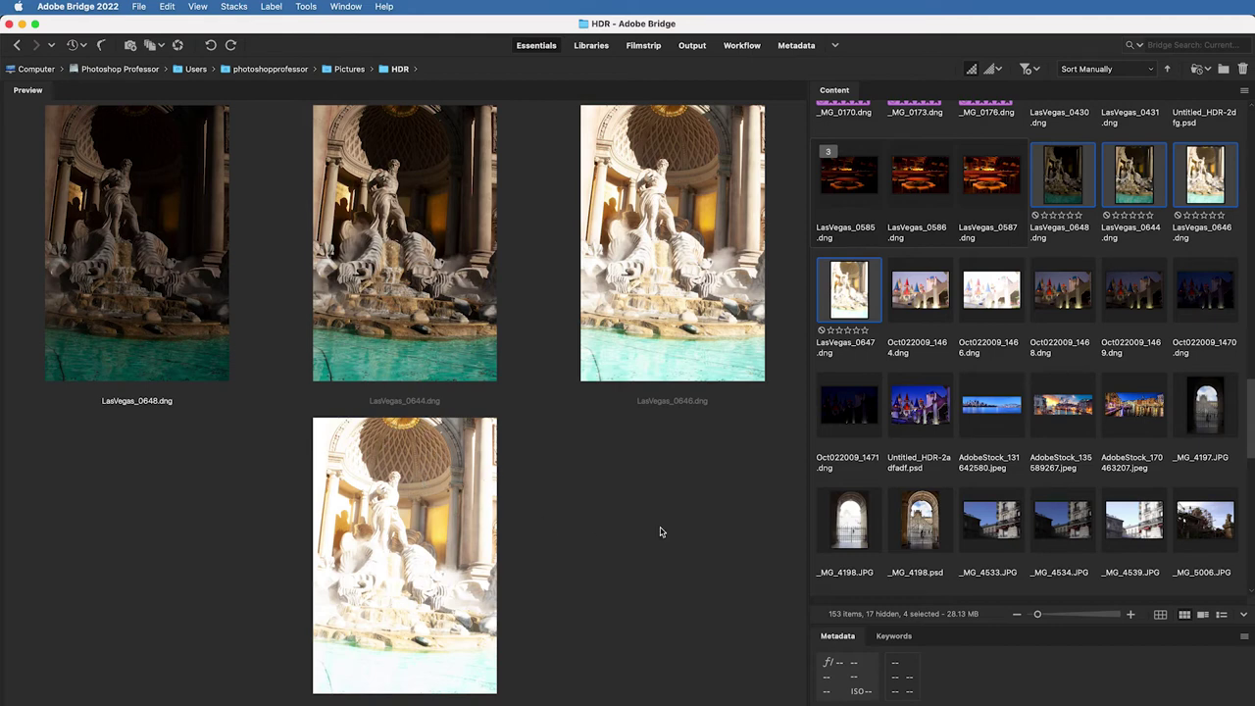
In Bridge, magnify the water in the brightest and darkest fountain exposures and send all four exposures to Merge to HDR Pro.
left_click(417, 561)
left_click(191, 336)
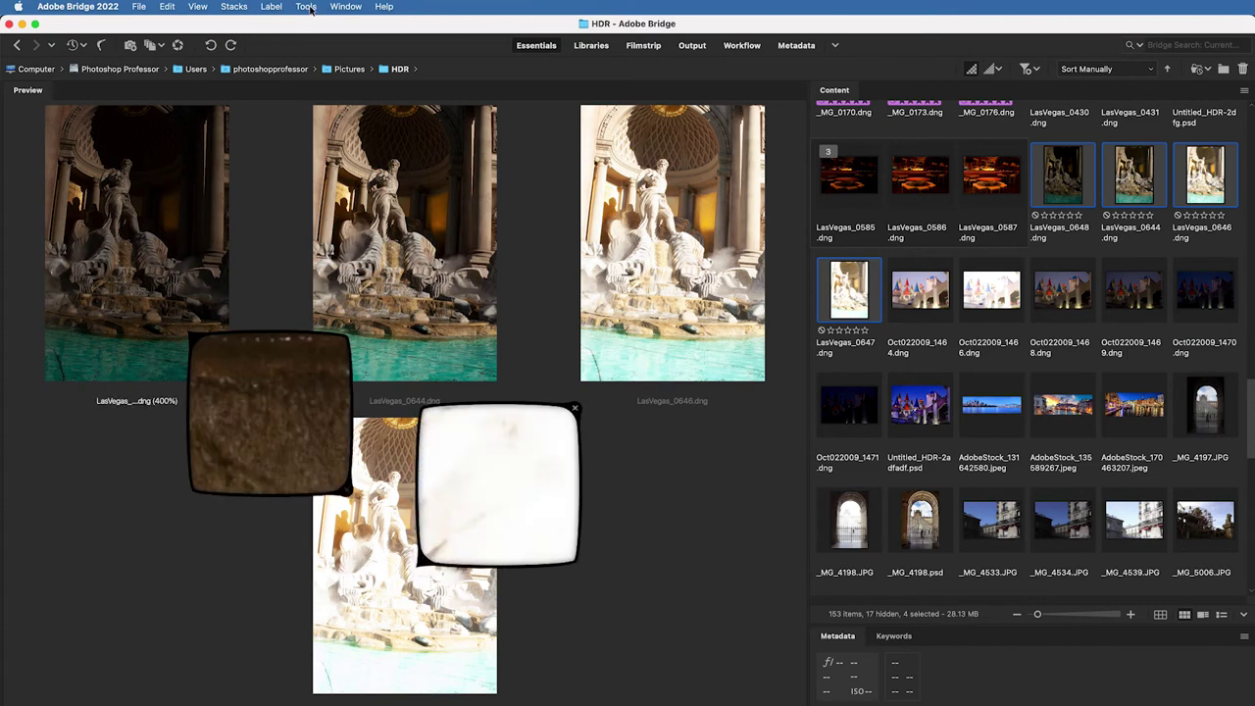
left_click(306, 5)
mouse_move(393, 177)
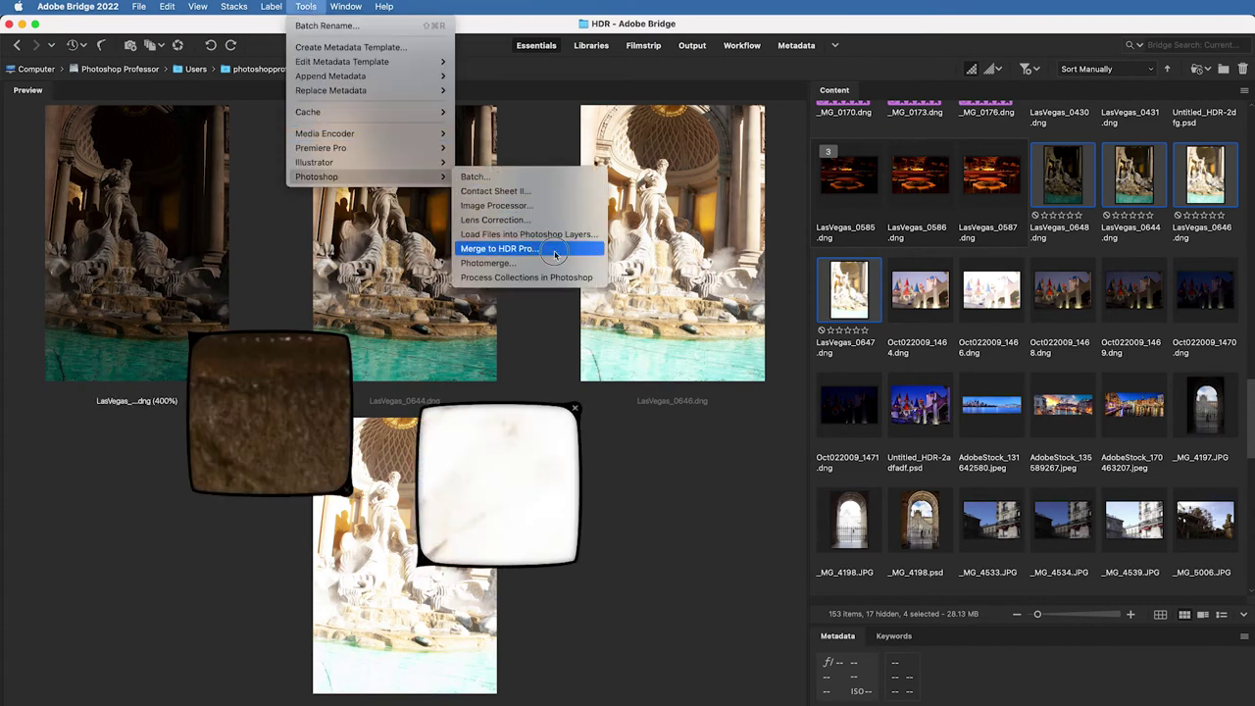
left_click(554, 254)
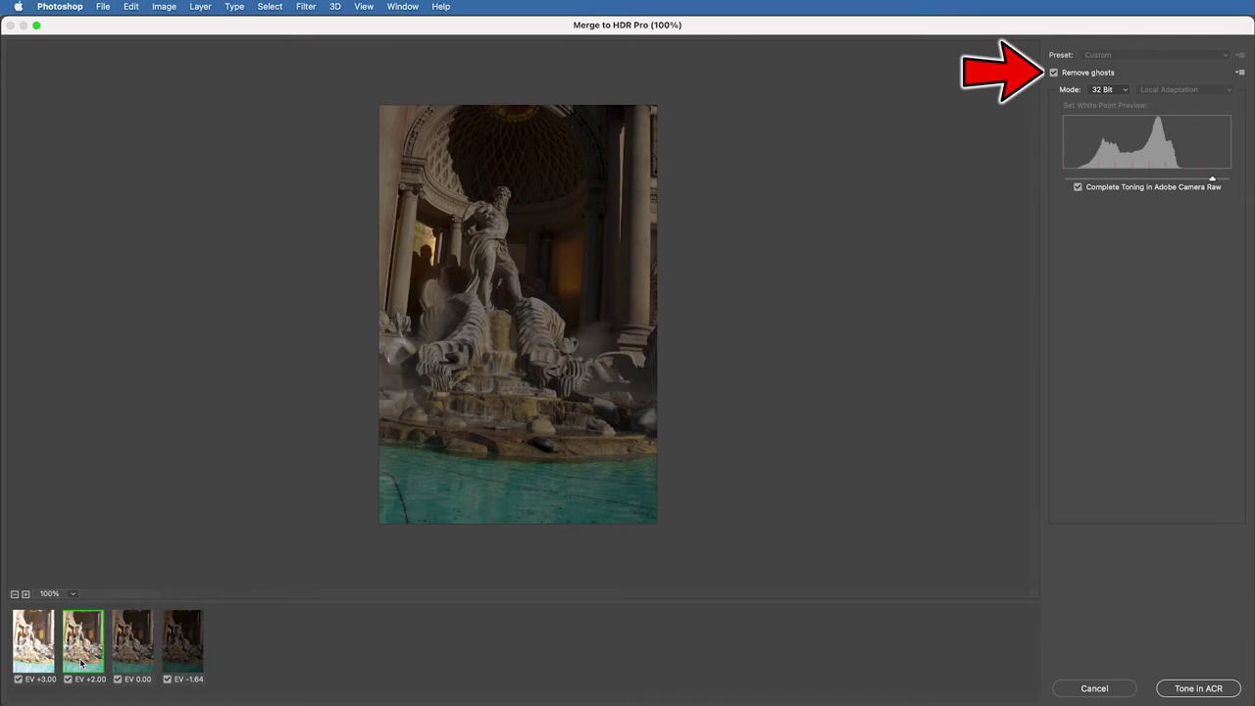
Compare the EV -1.64 and EV +3.00 frames as ghost-removal base, choose EV +2.00, and send the 32-bit merge to Camera Raw for toning.
left_click(182, 658)
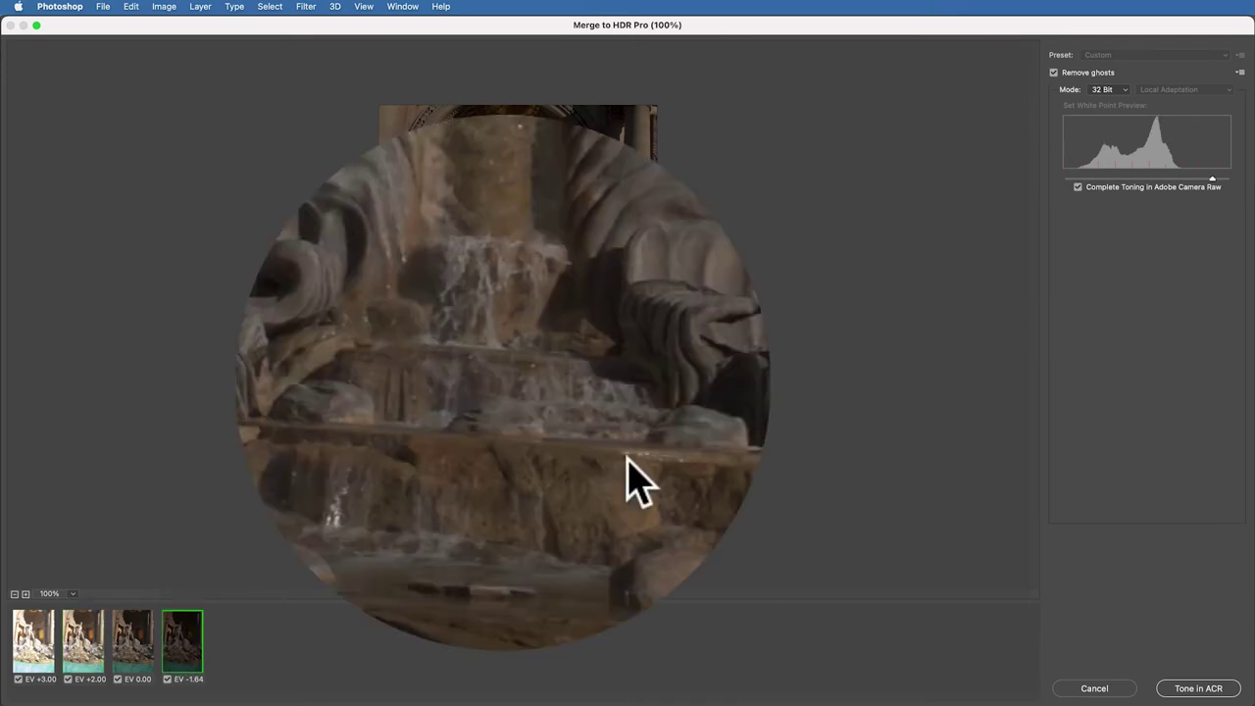
left_click(23, 649)
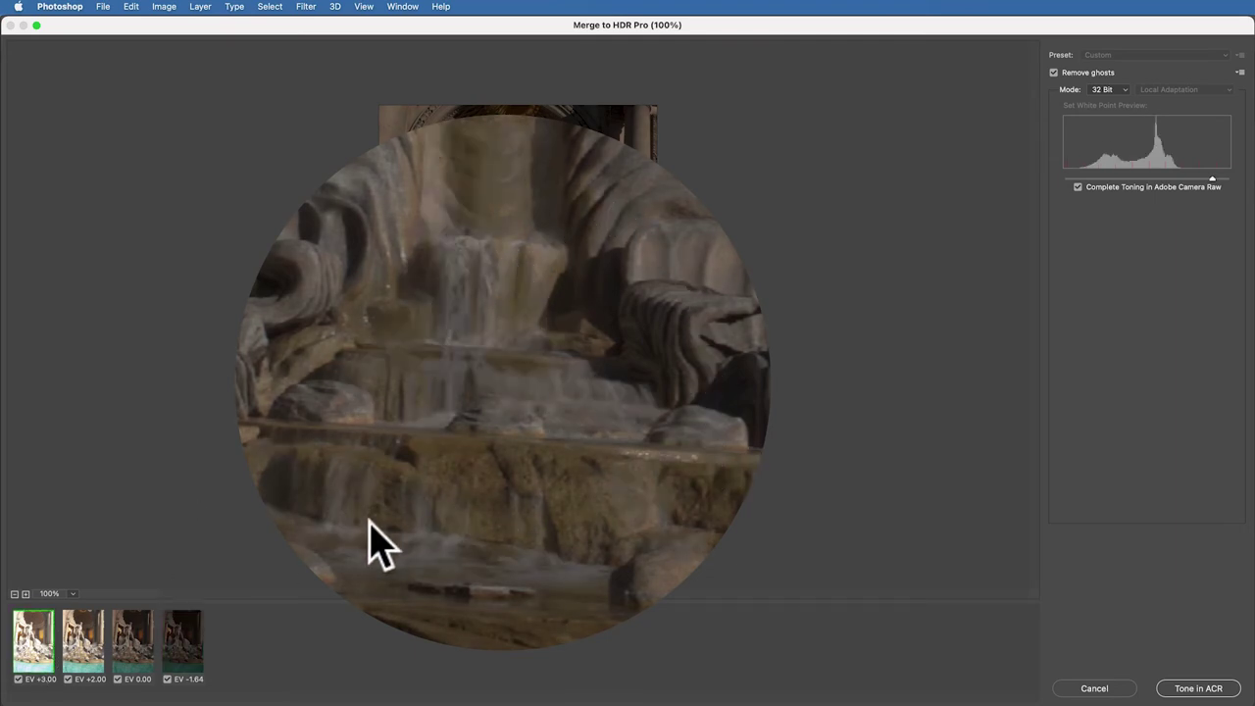
left_click(77, 640)
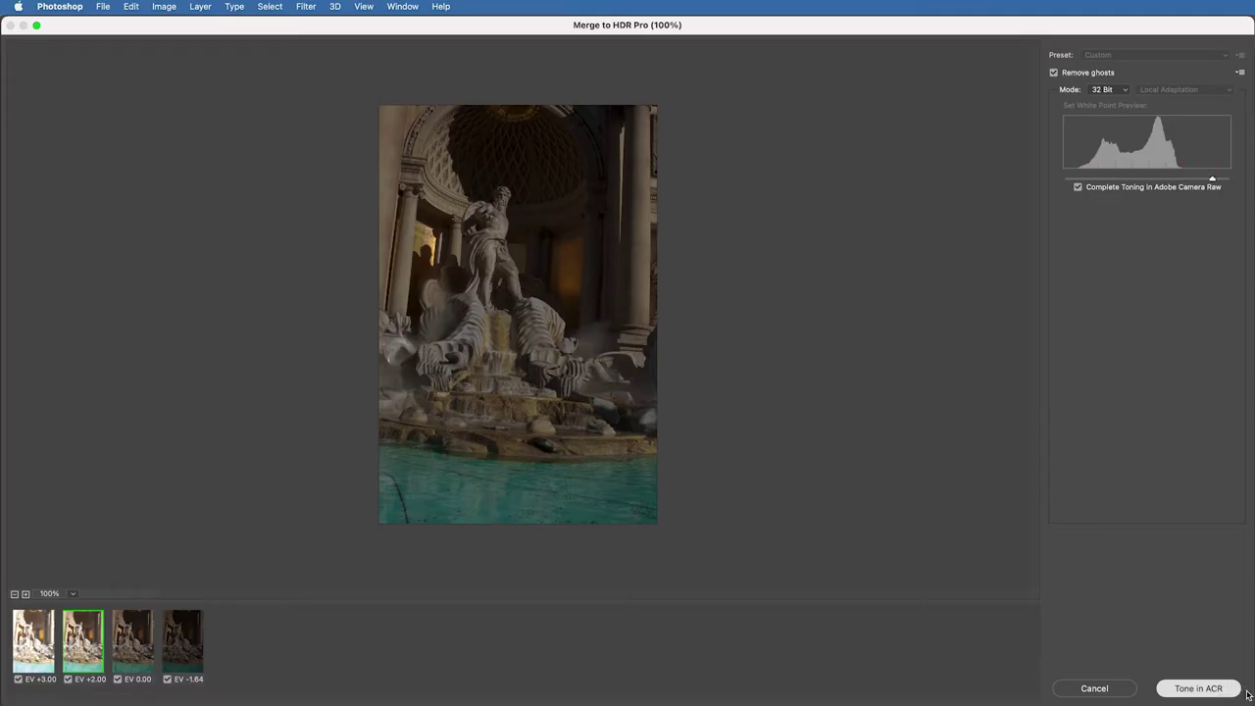
left_click(1238, 690)
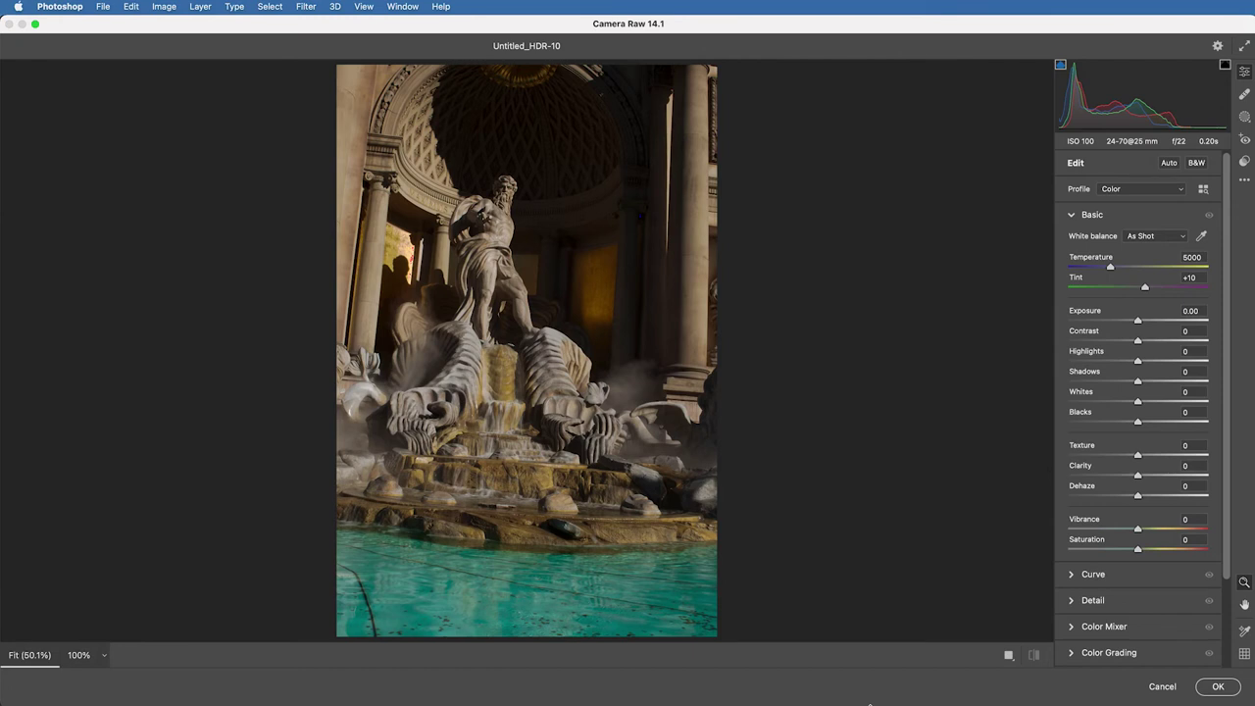
Set the merged fountain image's Shadows to +100, increase Clarity and Dehaze, lower Saturation and Highlights, and raise Exposure slightly.
left_click_drag(1137, 381, 1251, 381)
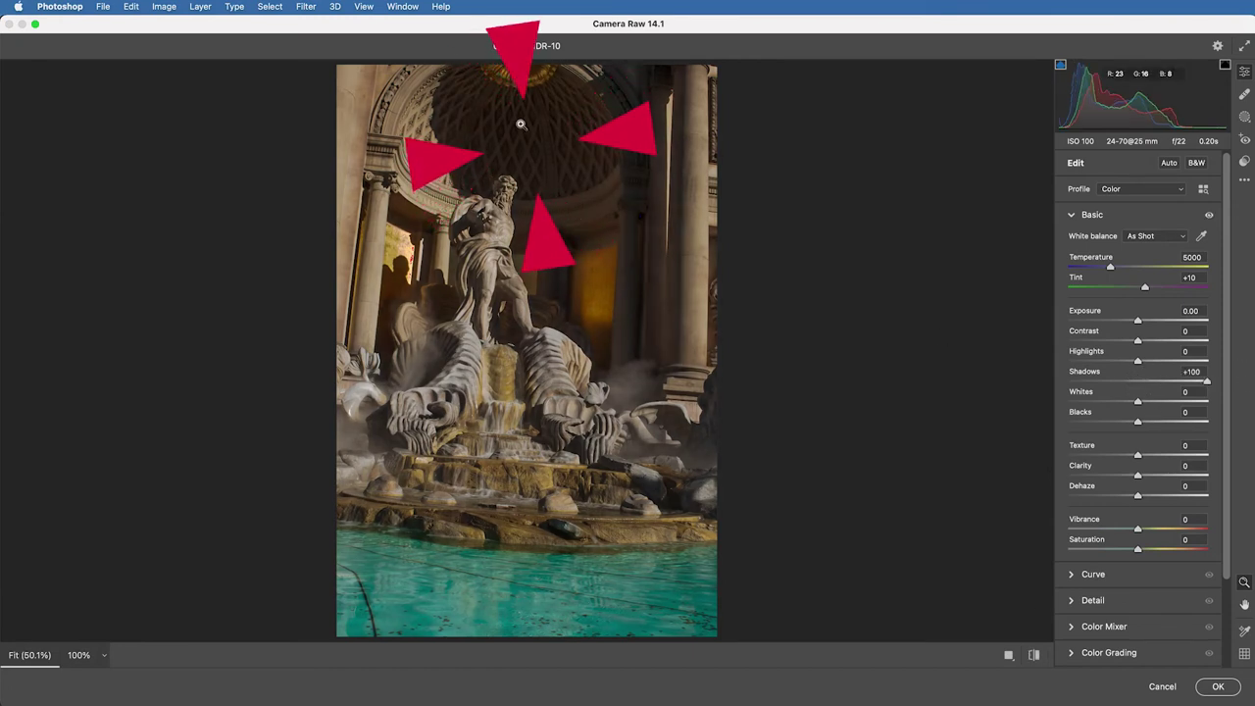
left_click(572, 177)
left_click(657, 355)
left_click_drag(1138, 495, 1187, 476)
left_click_drag(1137, 552, 1123, 552)
left_click_drag(1138, 320, 1069, 360)
left_click_drag(1148, 324, 1144, 326)
Create a brush mask with brush size 7 and paint it over the statue and the carved shells below it.
left_click(1242, 118)
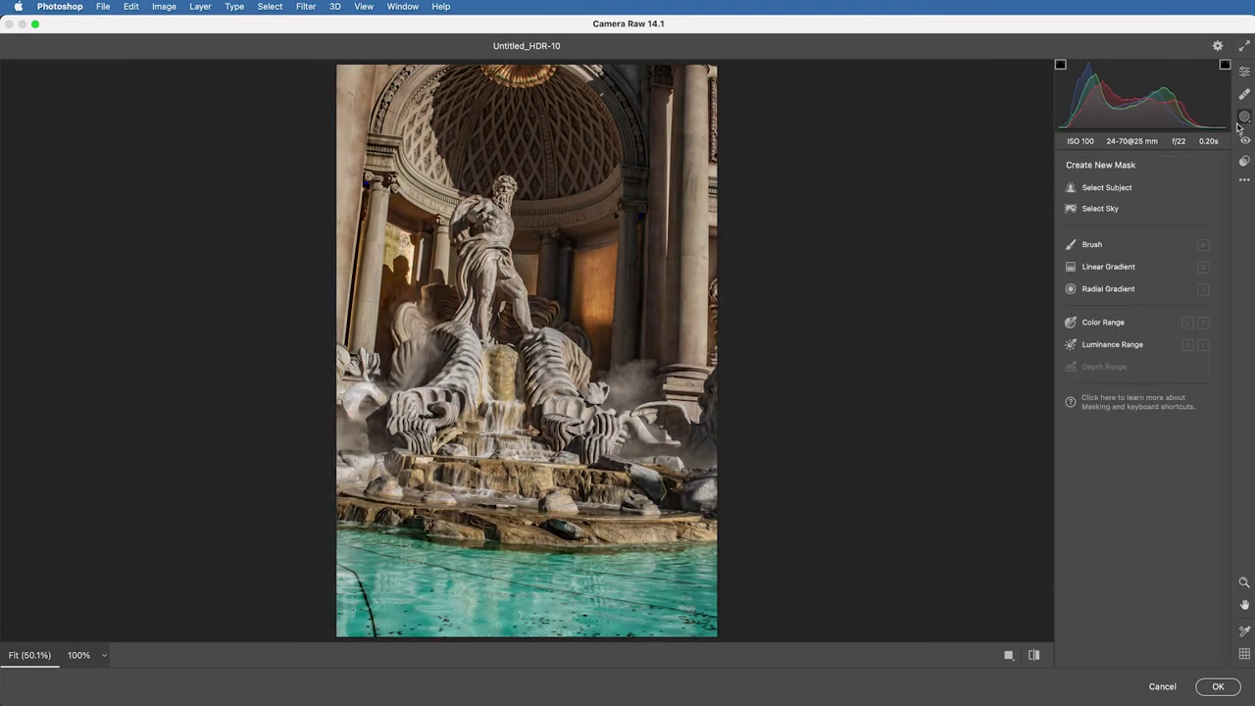
left_click(1072, 247)
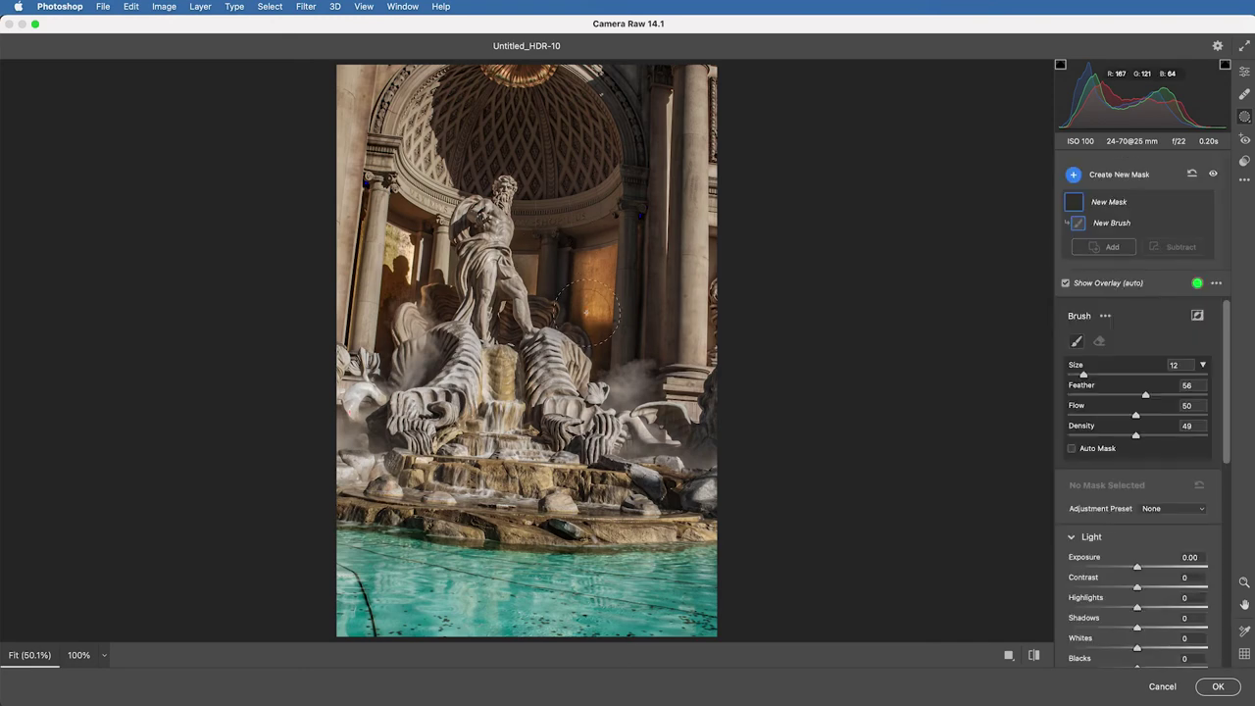
key("bracketleft")
key("bracketleft")
key("bracketleft")
key("bracketleft")
key("bracketleft")
key("bracketright")
key("bracketright")
key("bracketright")
key("bracketright")
key("bracketright")
mouse_move(503, 193)
left_mouse_down()
mouse_move(471, 314)
mouse_move(461, 235)
mouse_move(453, 257)
left_mouse_up()
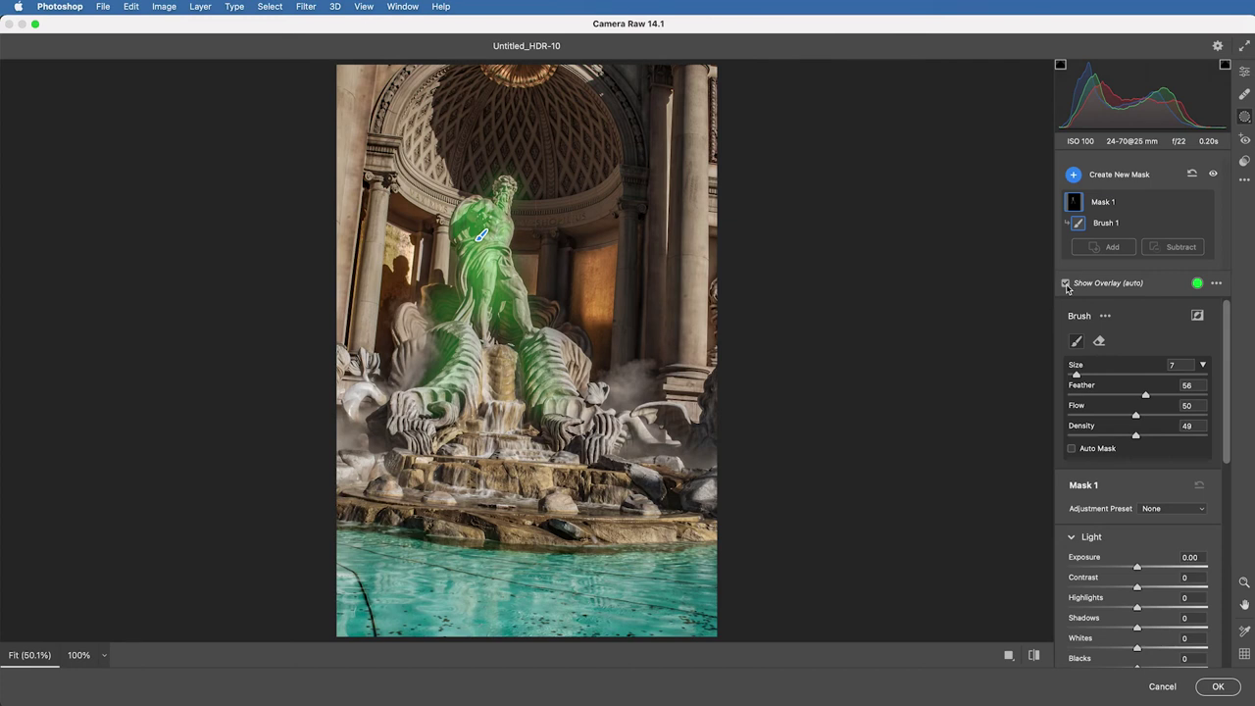
Hide the mask overlay, raise the statue mask's Exposure slightly, and set its Clarity to +55, Dehaze to +71 and Shadows to +91.
left_click(1066, 283)
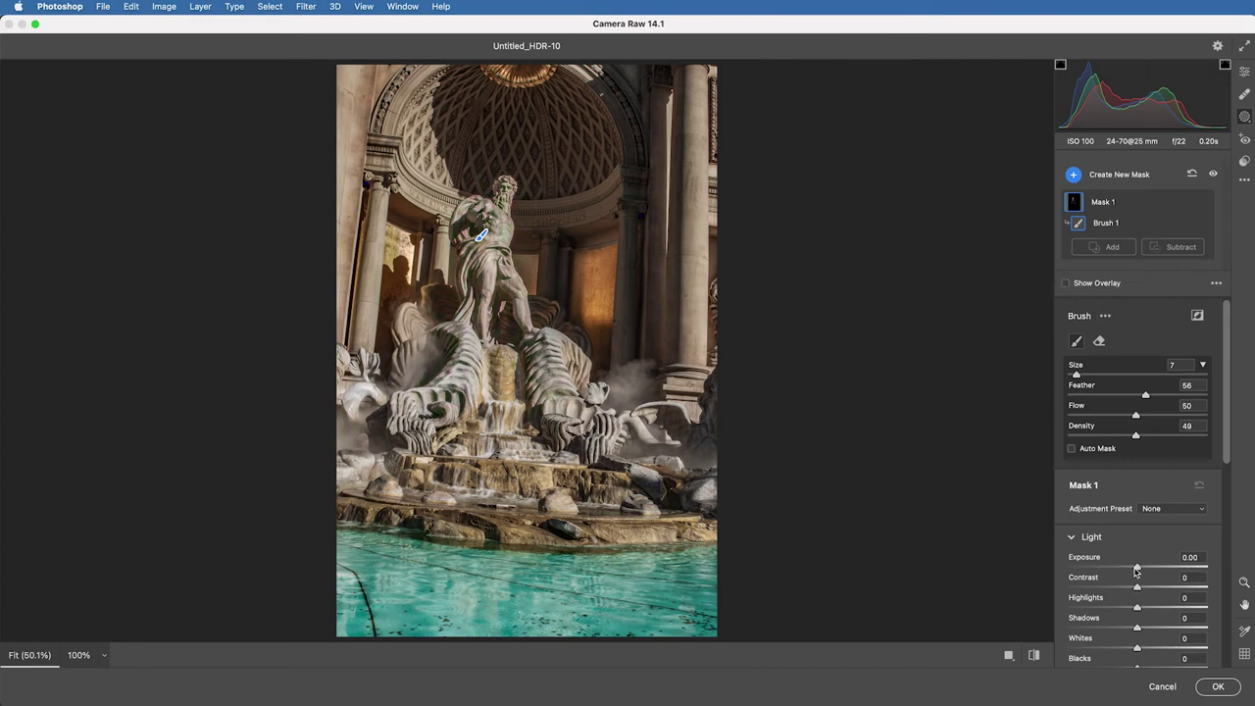
mouse_move(1138, 569)
left_mouse_down()
mouse_move(1164, 571)
mouse_move(1148, 572)
left_mouse_up()
scroll(1138, 549, "down", 6)
left_click_drag(1144, 649, 1185, 670)
scroll(1162, 344, "up", 1)
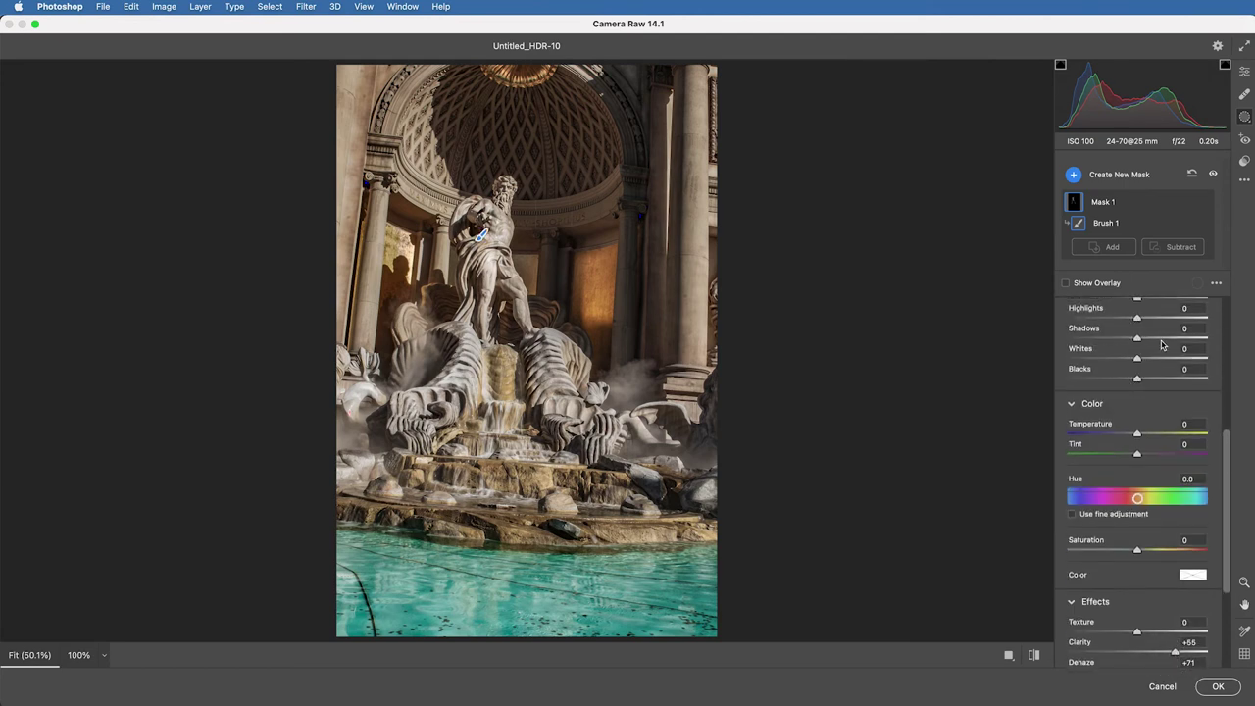
left_click_drag(1138, 339, 1201, 340)
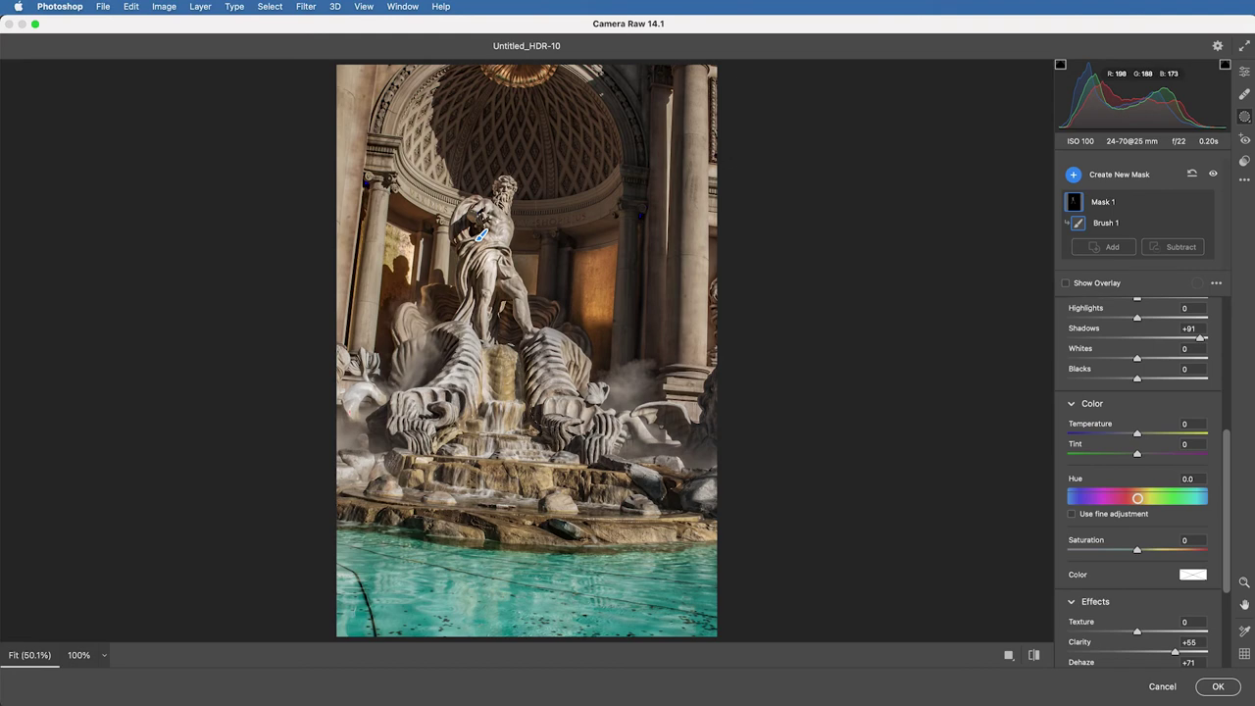
Add a linear gradient mask covering the pool and fading upward to the base of the statue.
left_click(1074, 175)
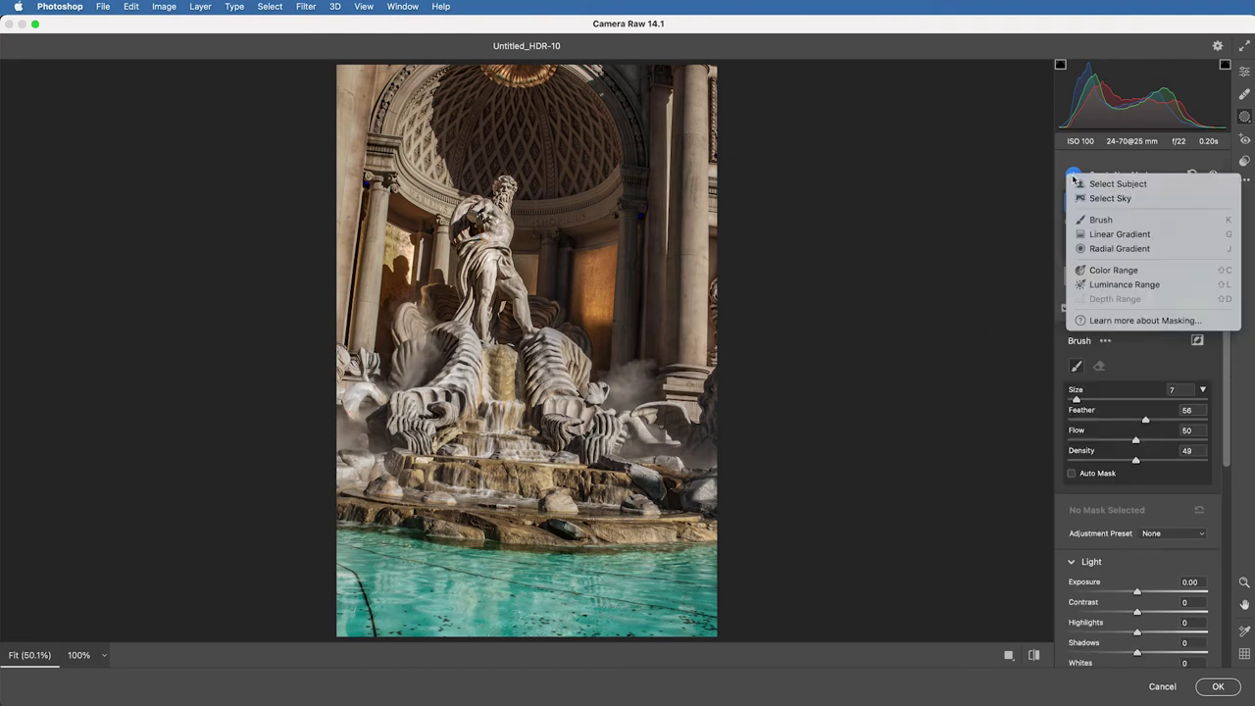
left_click(1120, 233)
left_click_drag(435, 595, 476, 324)
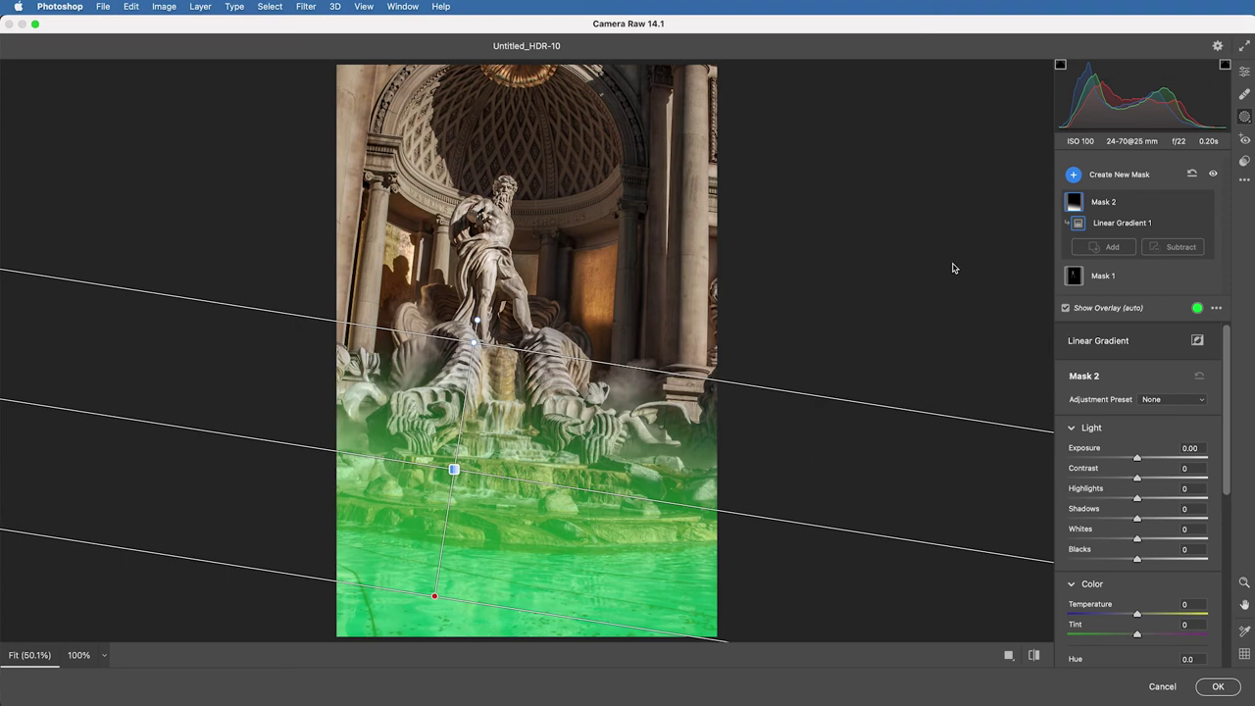
With shadow clipping shown, set the gradient's Highlights to -90 and Saturation to -27, and move it upward with a shorter transition.
scroll(1085, 425, "down", 3)
key("u")
left_click_drag(1138, 393, 1075, 393)
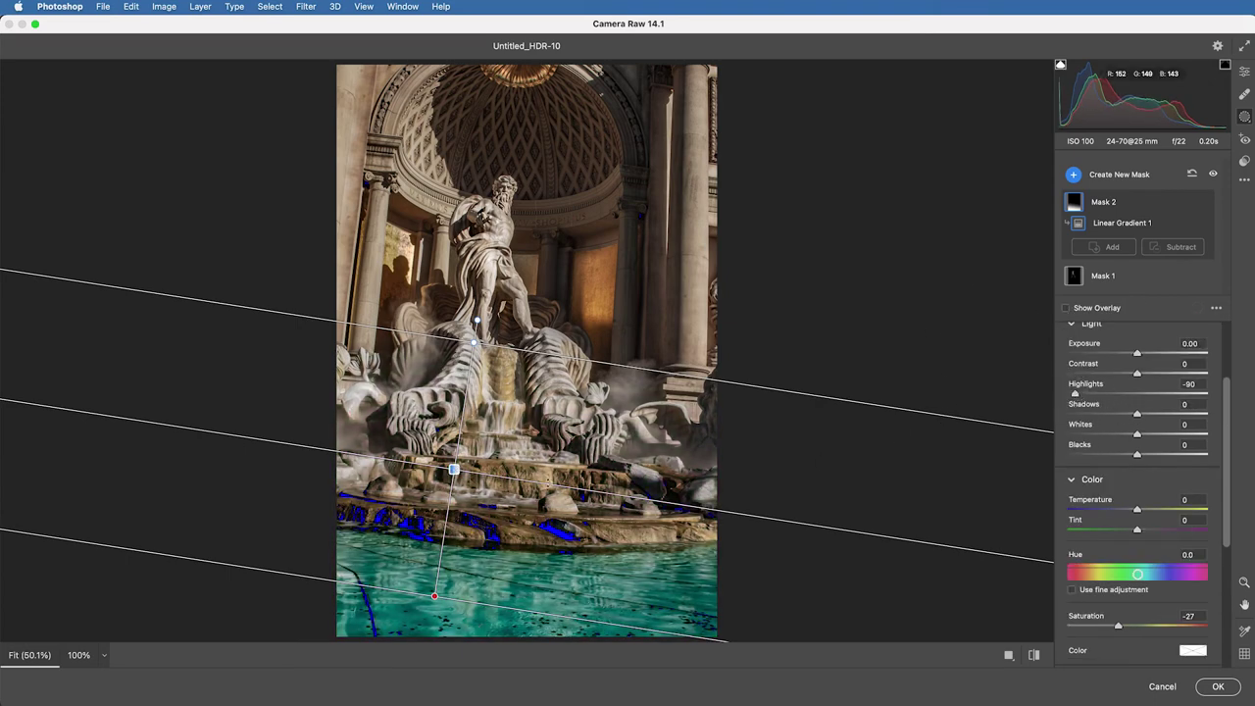
left_click_drag(454, 471, 458, 422)
left_click_drag(477, 294, 474, 342)
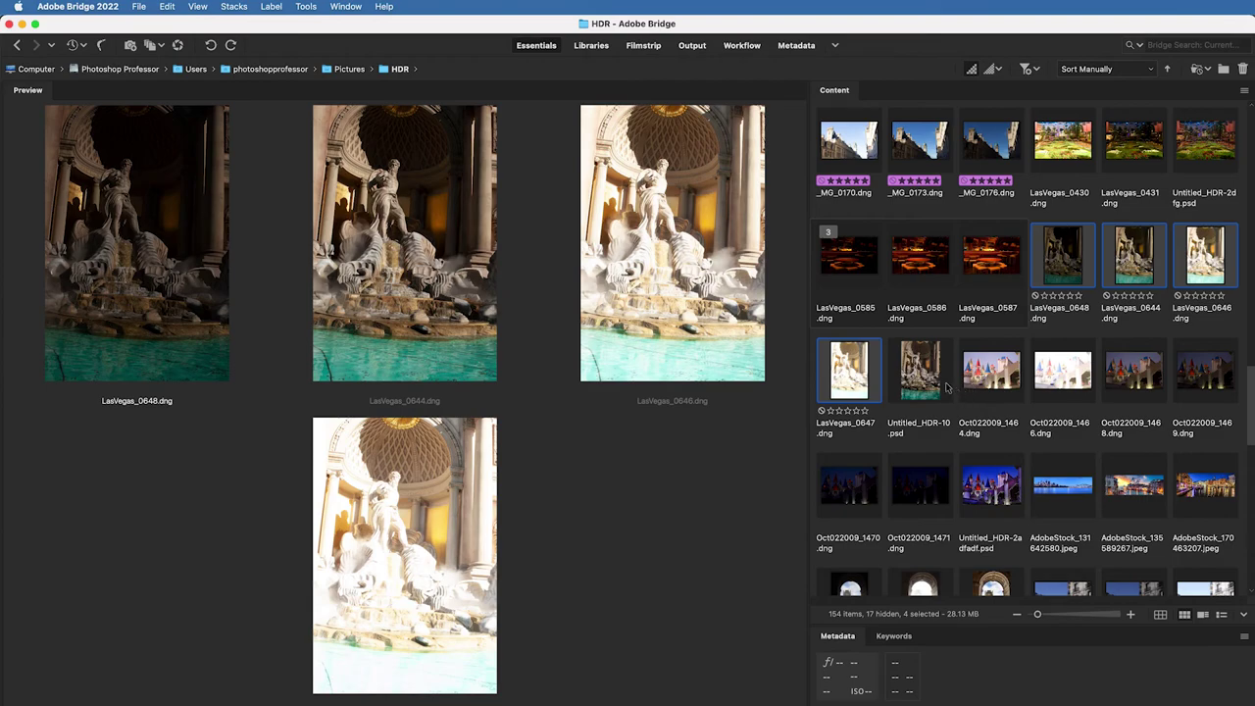